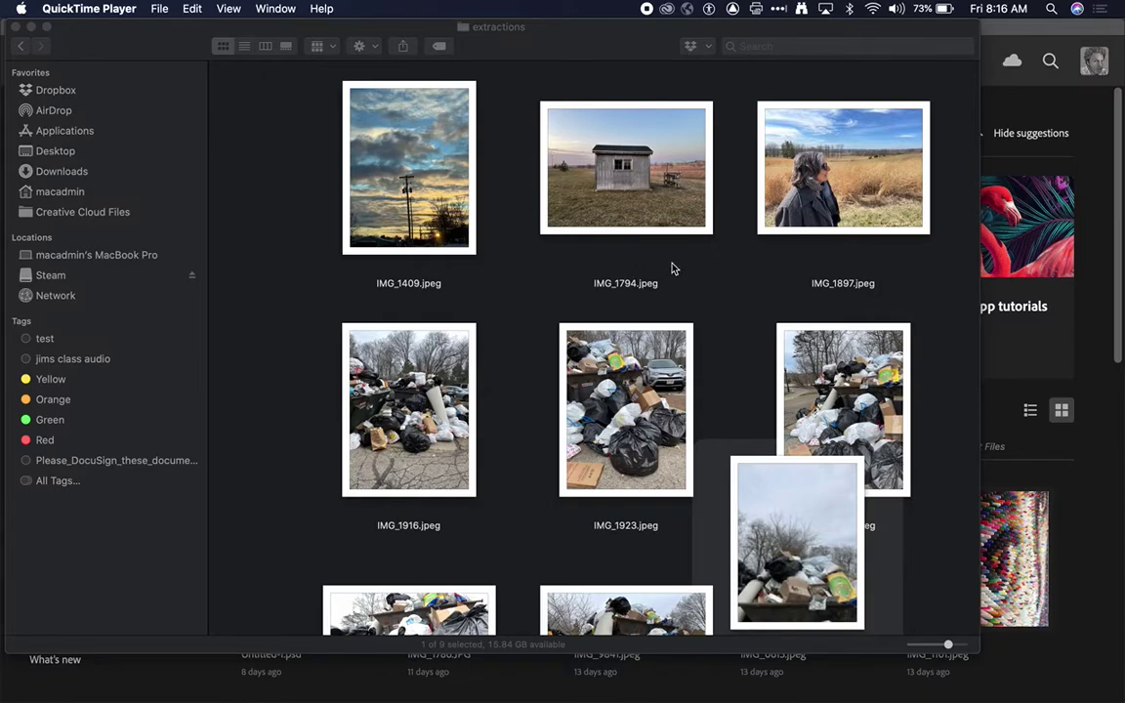
# - Select photos IMG_1794, IMG_1897, IMG_1926, IMG_1916, IMG_1923 and IMG_1409 in the extractions folder and open them in Photoshop
pyautogui.click(642, 215)
pyautogui.keyDown('super'); pyautogui.click(734, 161); pyautogui.keyUp('super')
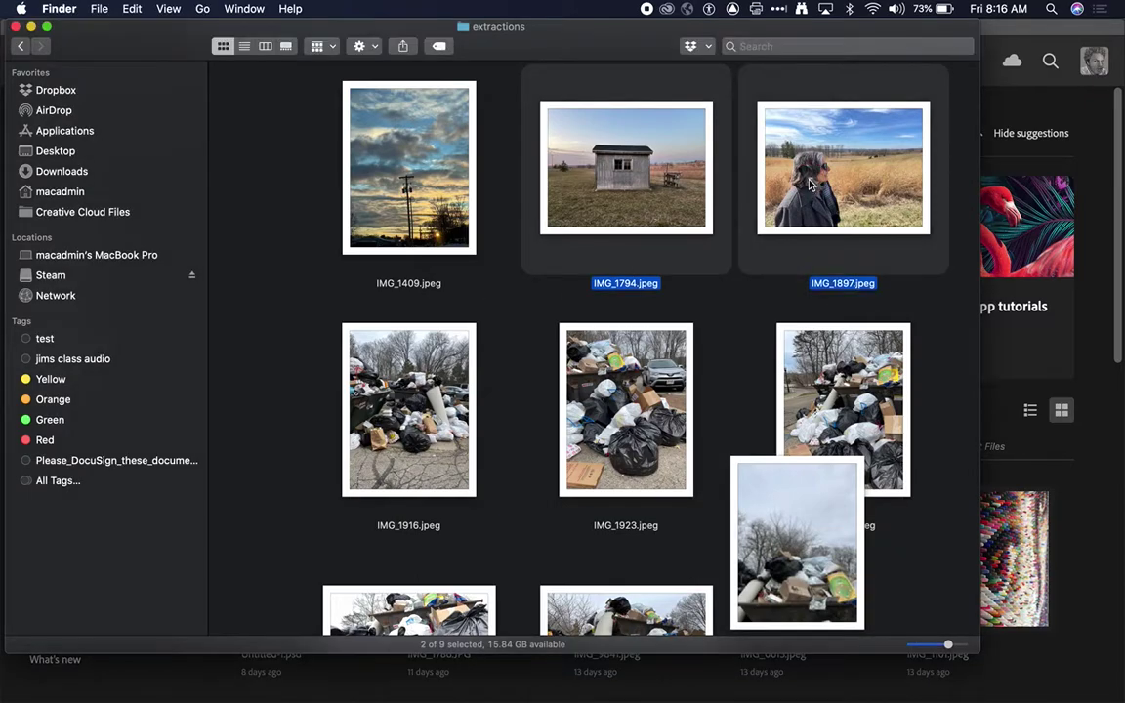
pyautogui.keyDown('super'); pyautogui.click(797, 533); pyautogui.keyUp('super')
pyautogui.keyDown('super'); pyautogui.click(449, 490); pyautogui.keyUp('super')
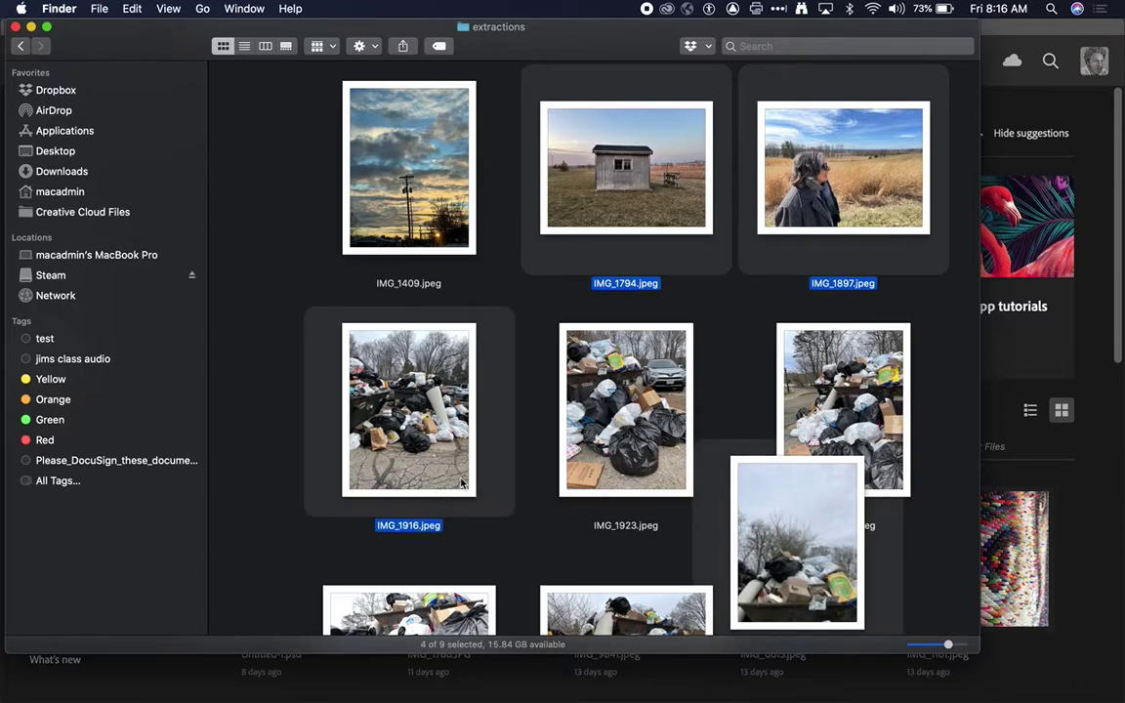
pyautogui.keyDown('super'); pyautogui.click(614, 461); pyautogui.keyUp('super')
pyautogui.keyDown('super'); pyautogui.click(436, 190); pyautogui.keyUp('super')
pyautogui.moveTo(404, 404); pyautogui.dragTo(56, 693)
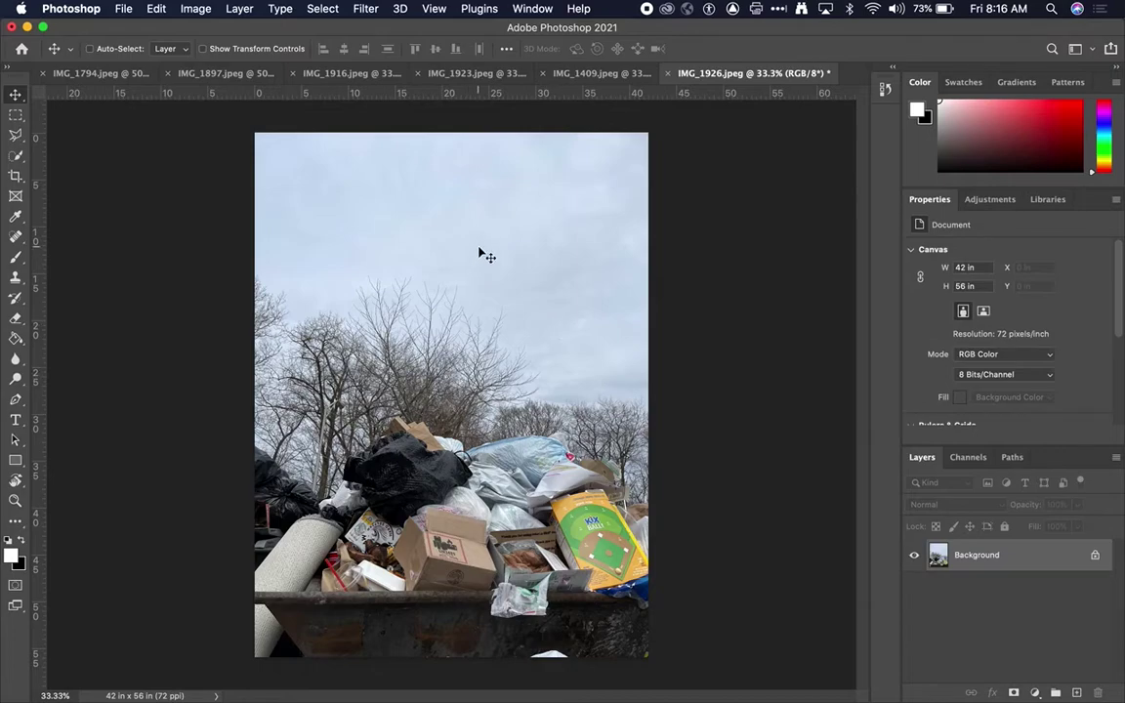
# - Create a new document 11 inches wide and 17 inches high at 300 pixels/inch
pyautogui.press('super+n')
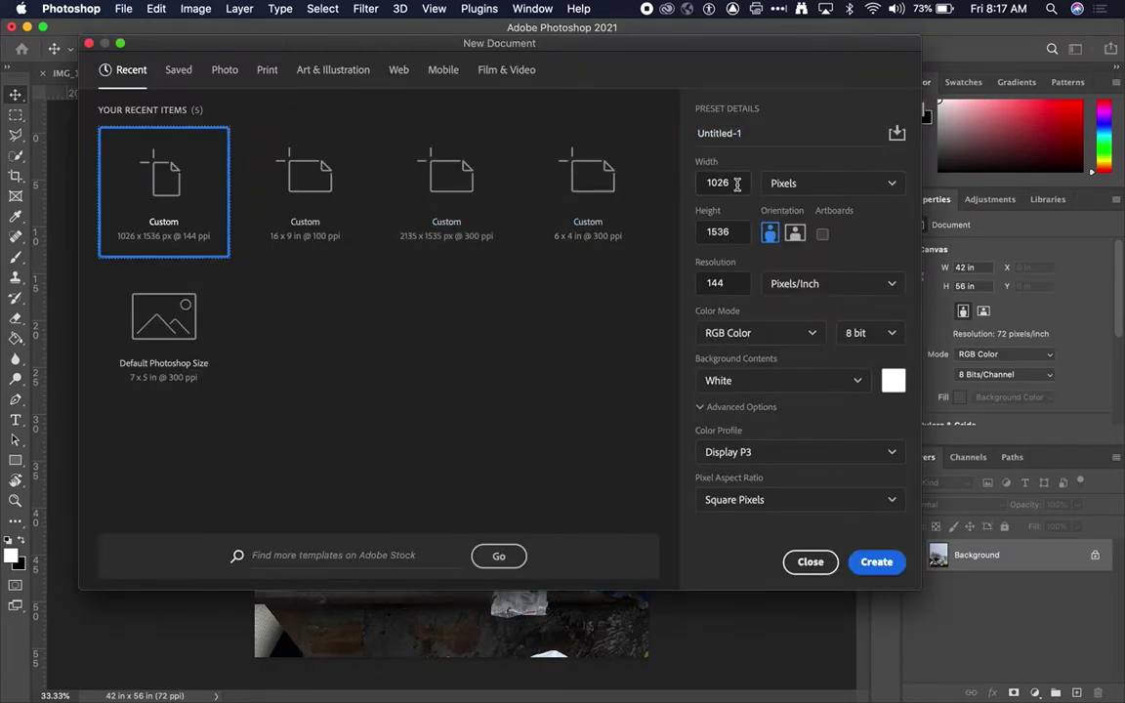
pyautogui.click(793, 185)
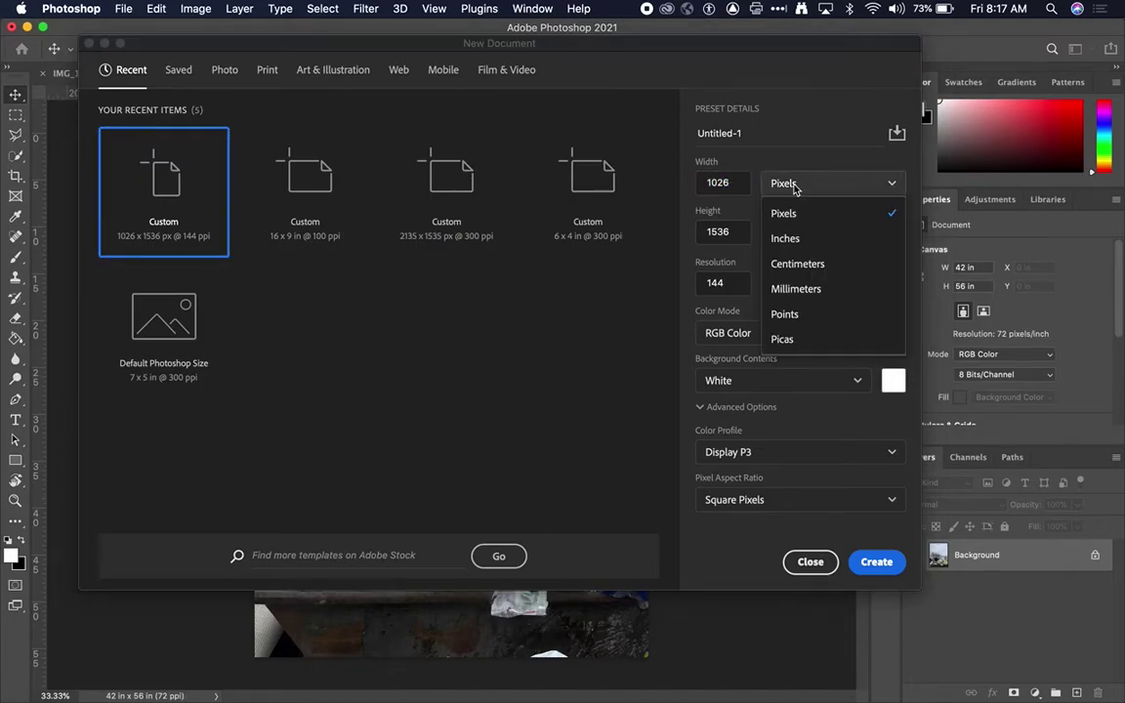
pyautogui.click(795, 241)
pyautogui.doubleClick(732, 183)
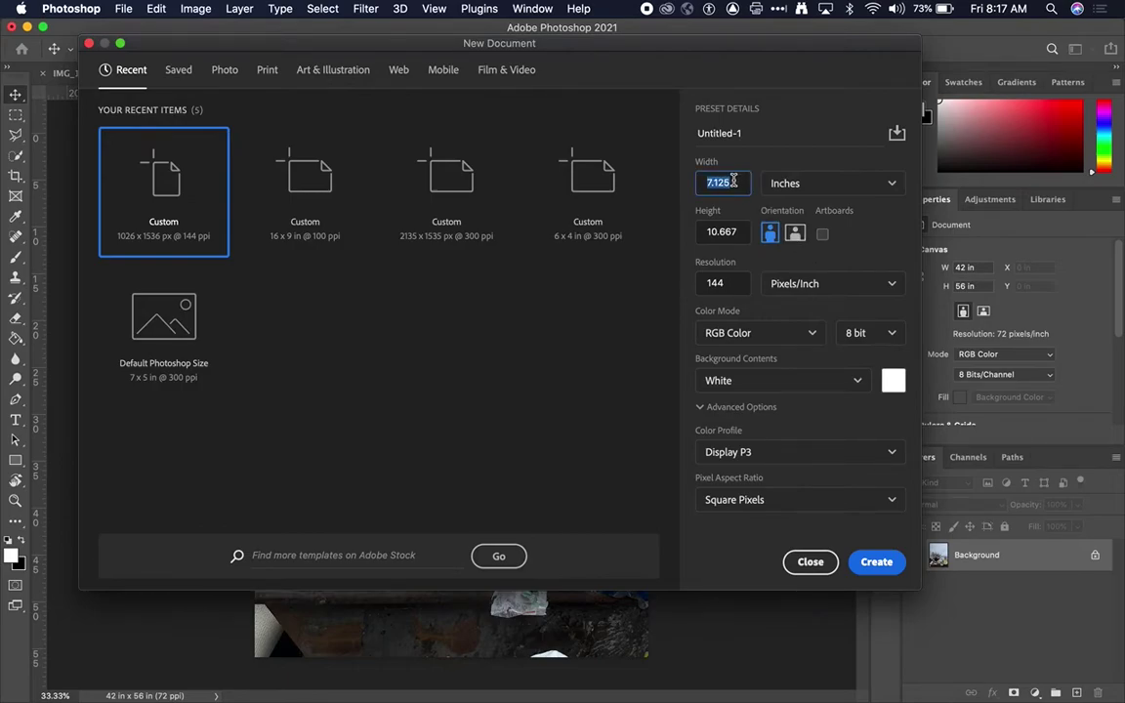
pyautogui.write('11')
pyautogui.press('Tab')
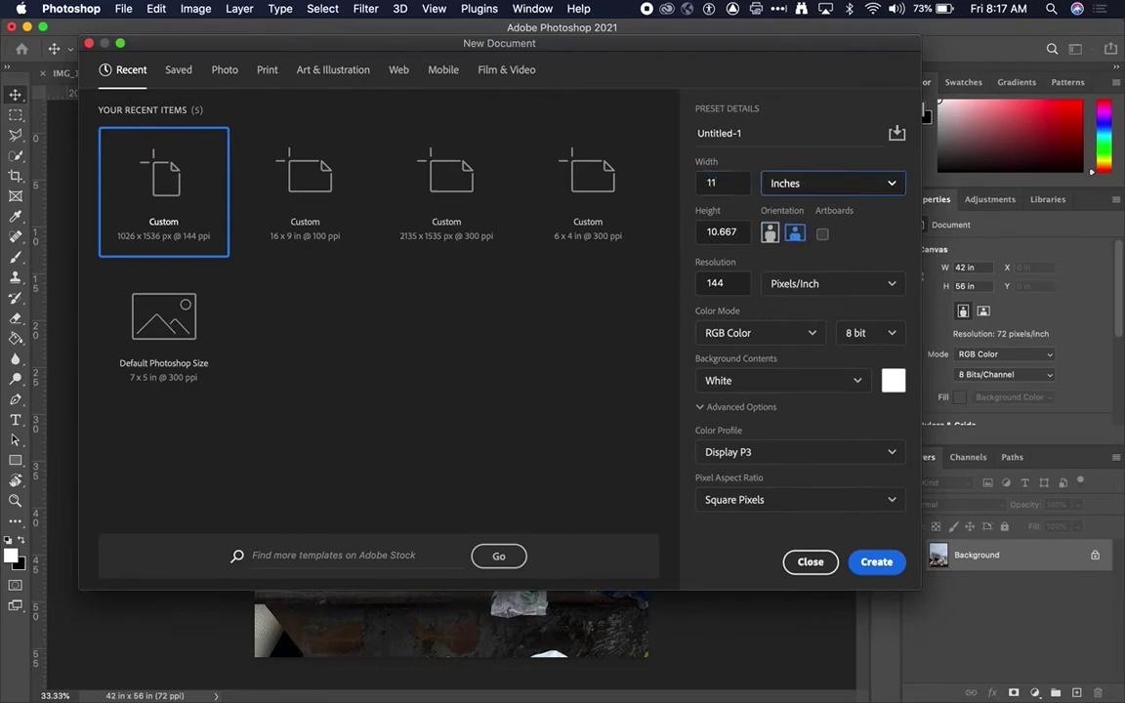
pyautogui.click(732, 237)
pyautogui.doubleClick(728, 228)
pyautogui.write('17')
pyautogui.doubleClick(718, 284)
pyautogui.write('300')
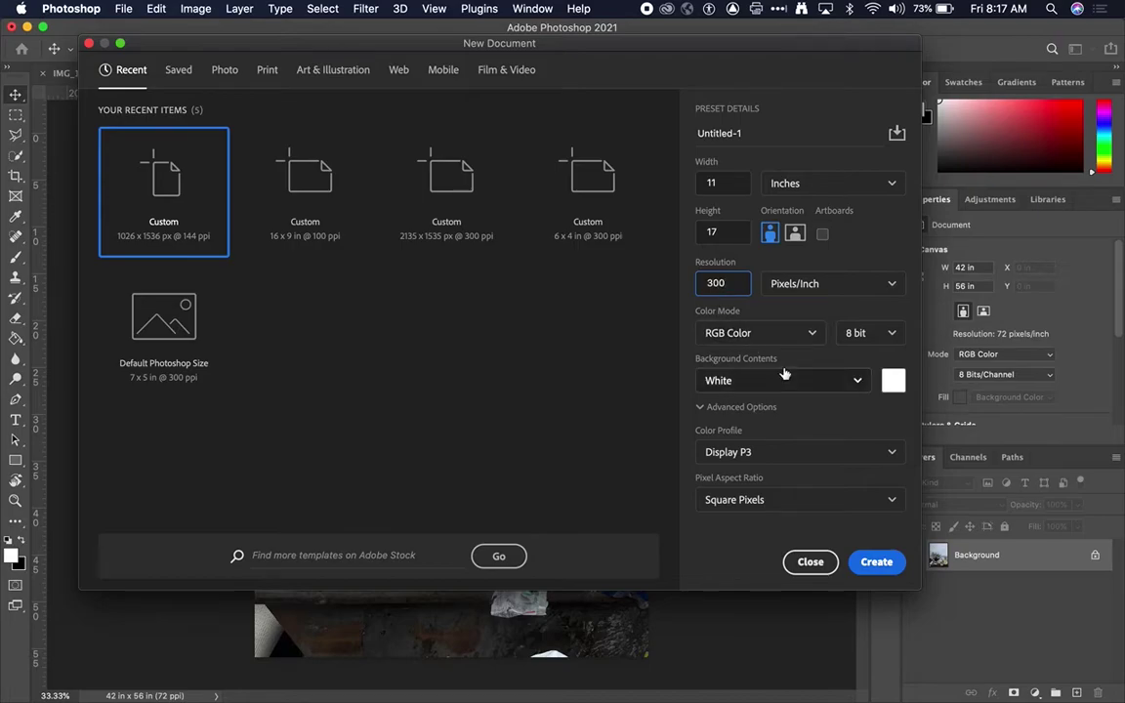
pyautogui.click(884, 567)
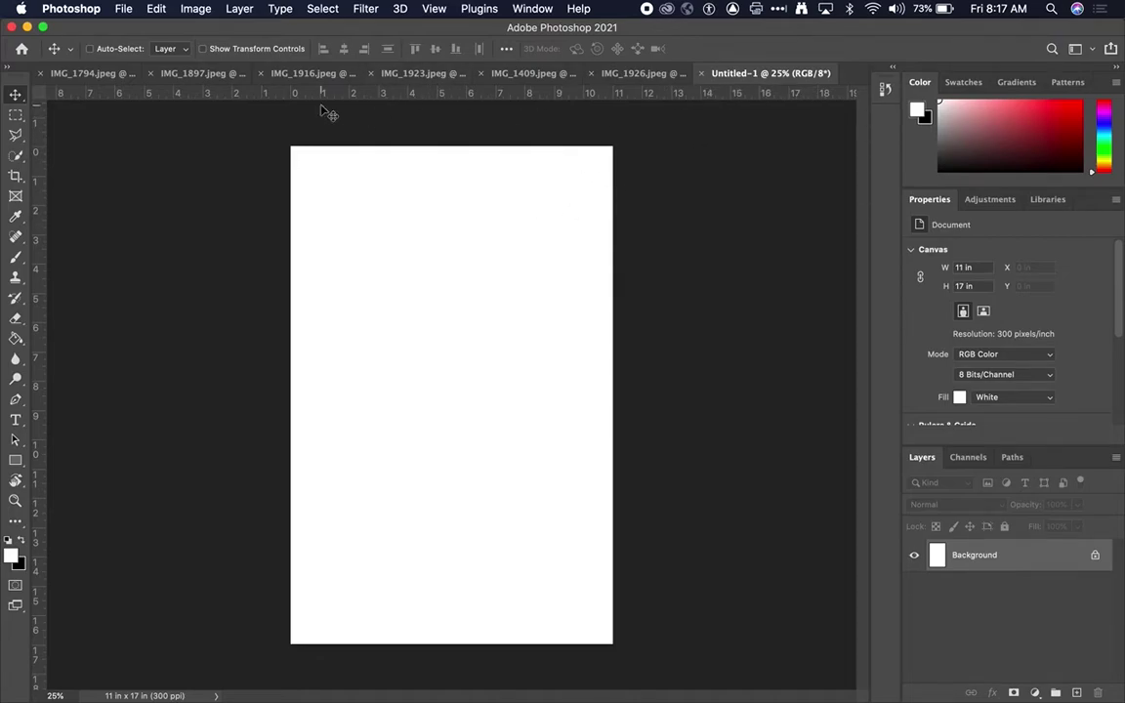
# - Save the blank document to the Desktop in Photoshop format as trashposter
pyautogui.click(124, 8)
pyautogui.click(124, 8)
pyautogui.click(124, 8)
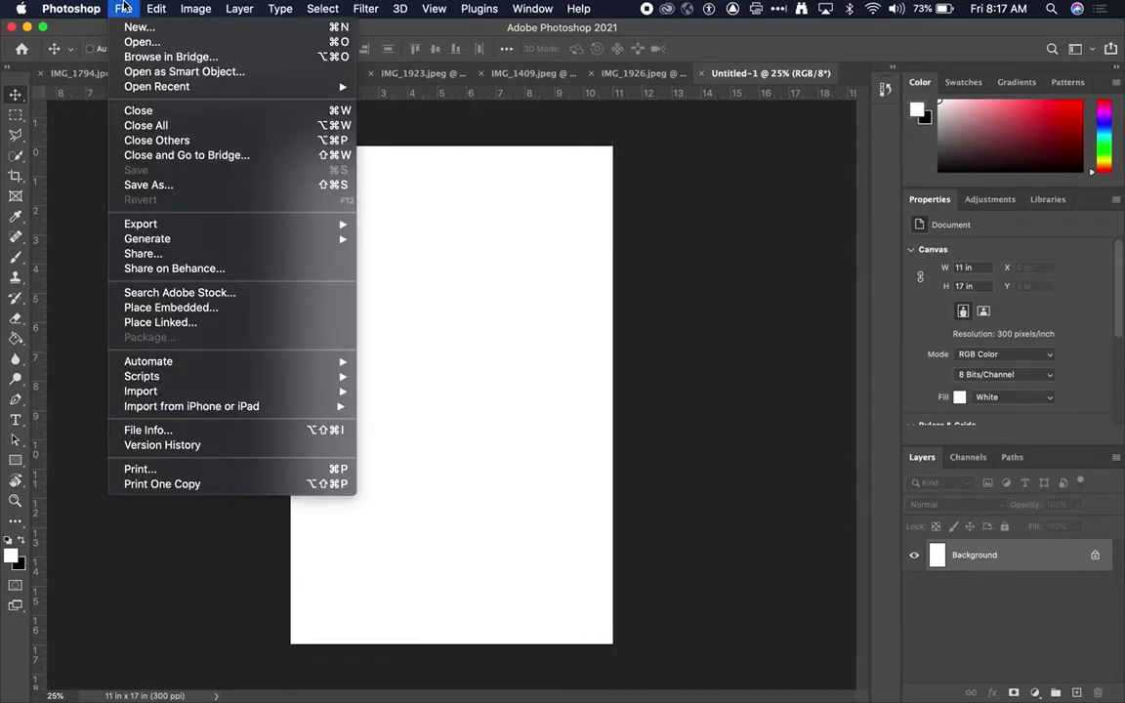
pyautogui.click(526, 326)
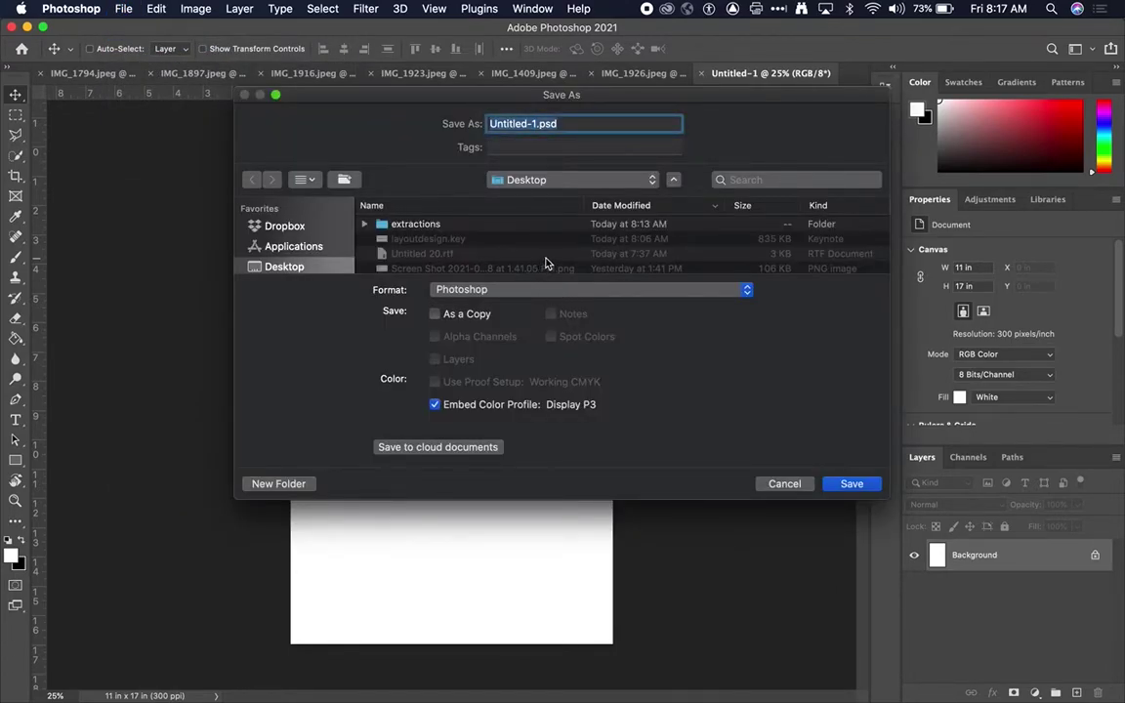
pyautogui.click(492, 123)
pyautogui.write('trashposter')
pyautogui.press('Return')
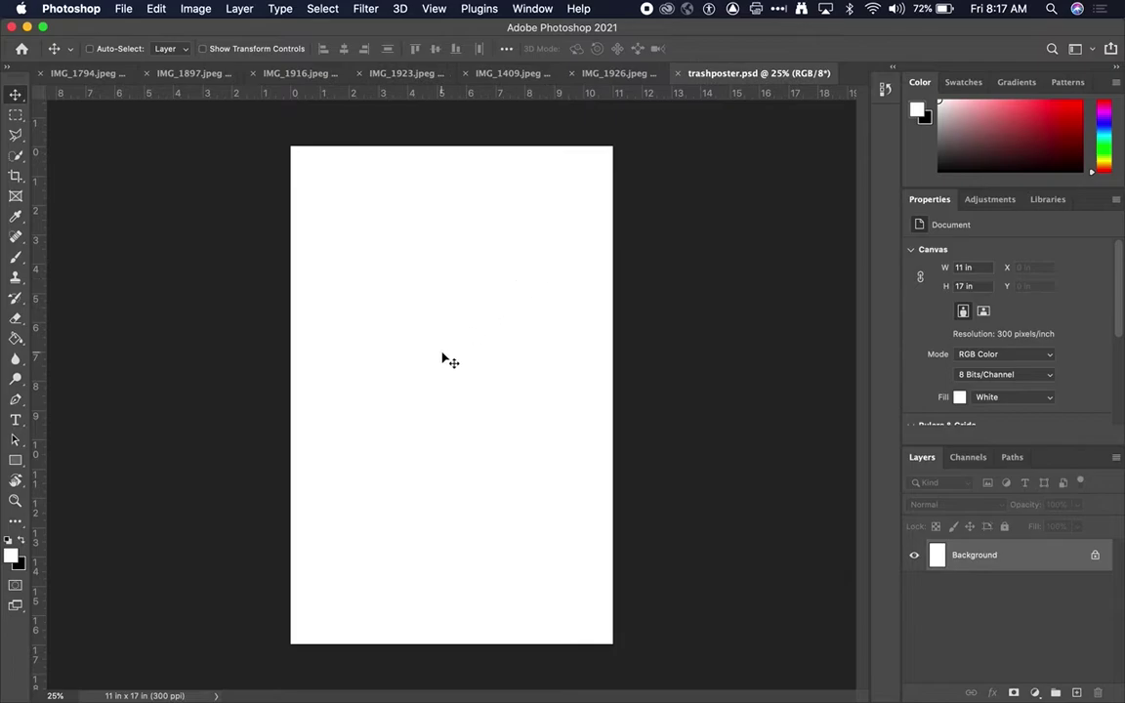
# - Copy the IMG_1926 photo into trashposter.psd as a layer aligned to the canvas's upper-left corner
pyautogui.click(634, 73)
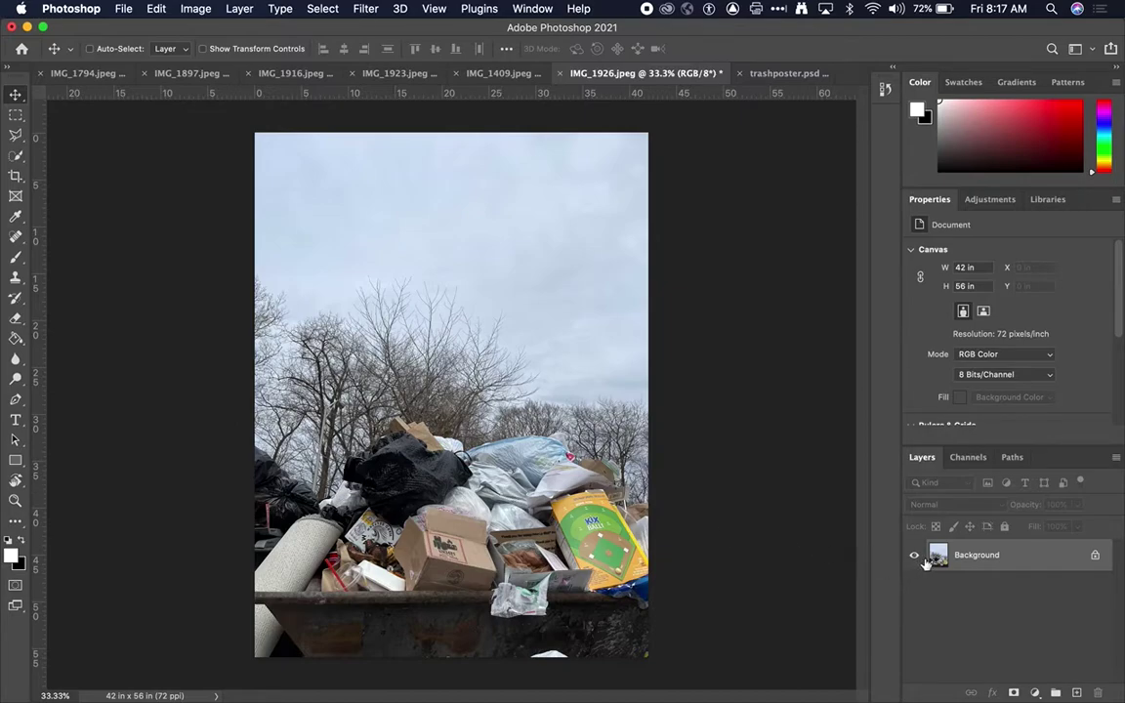
pyautogui.moveTo(592, 73); pyautogui.dragTo(421, 408)
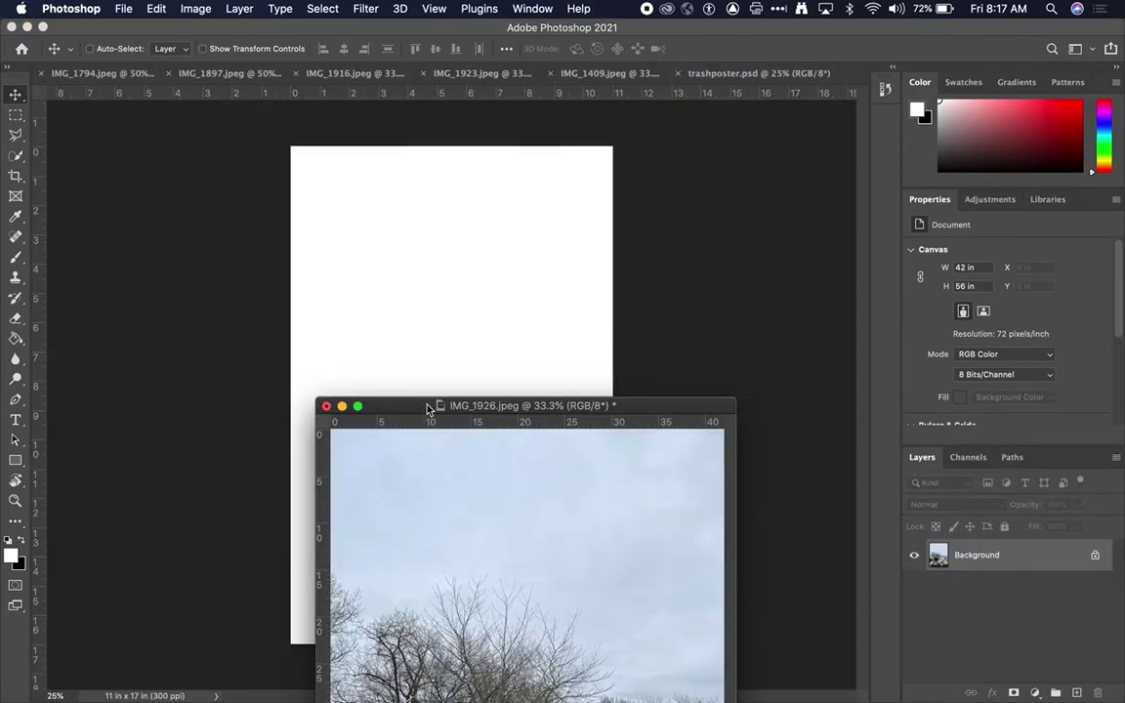
pyautogui.moveTo(938, 557); pyautogui.dragTo(560, 344)
pyautogui.moveTo(518, 419); pyautogui.dragTo(458, 379)
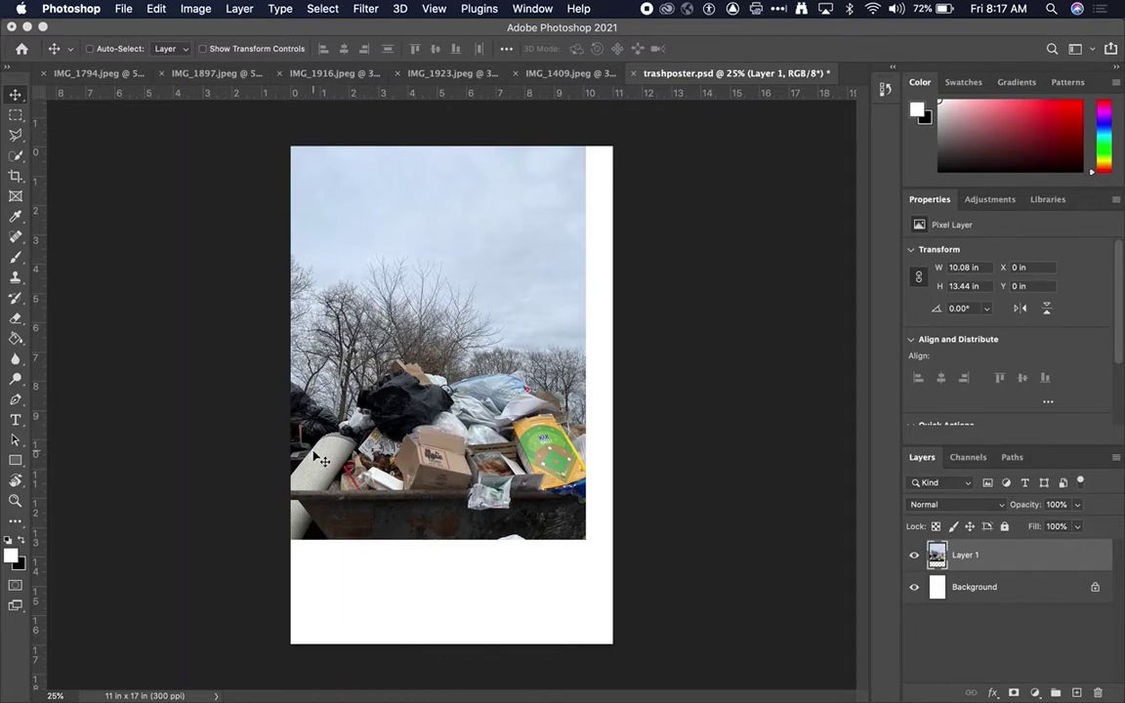
# - Select the trash pile and dumpster in the IMG_1926 layer with the Quick Selection tool, leaving out the sky and trees
pyautogui.click(16, 157)
pyautogui.rightClick(16, 157)
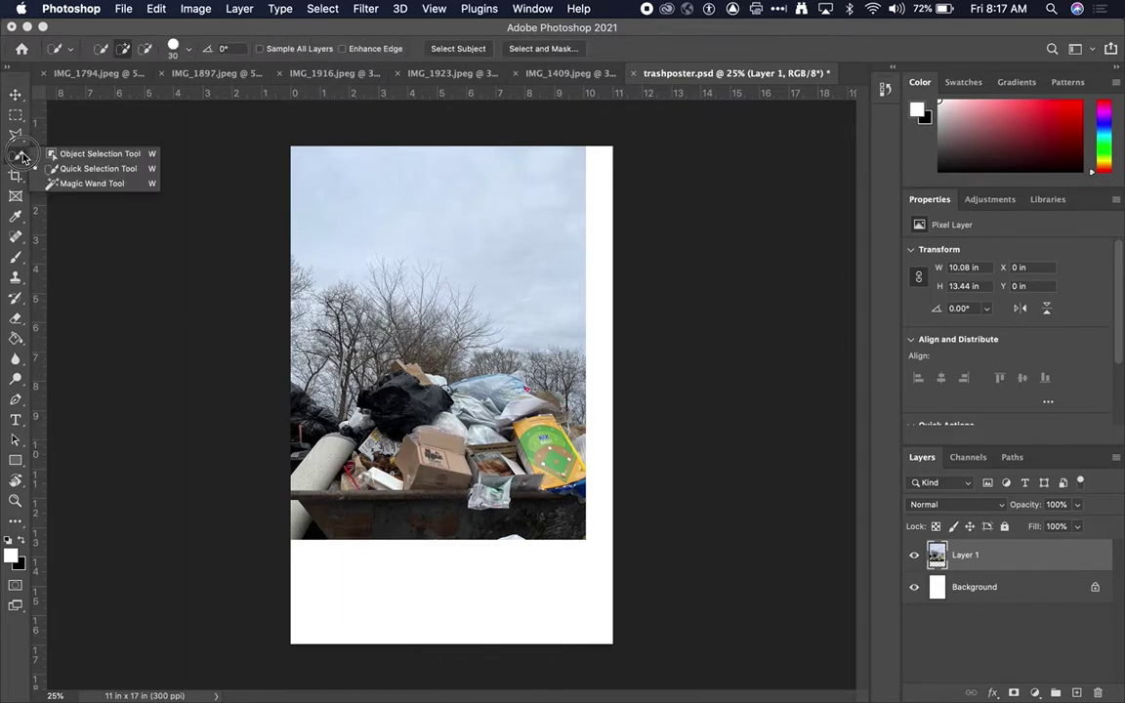
pyautogui.click(78, 169)
pyautogui.moveTo(326, 430)
pyautogui.mouseDown()
pyautogui.moveTo(434, 390)
pyautogui.moveTo(459, 420)
pyautogui.moveTo(494, 402)
pyautogui.moveTo(420, 371)
pyautogui.mouseUp()
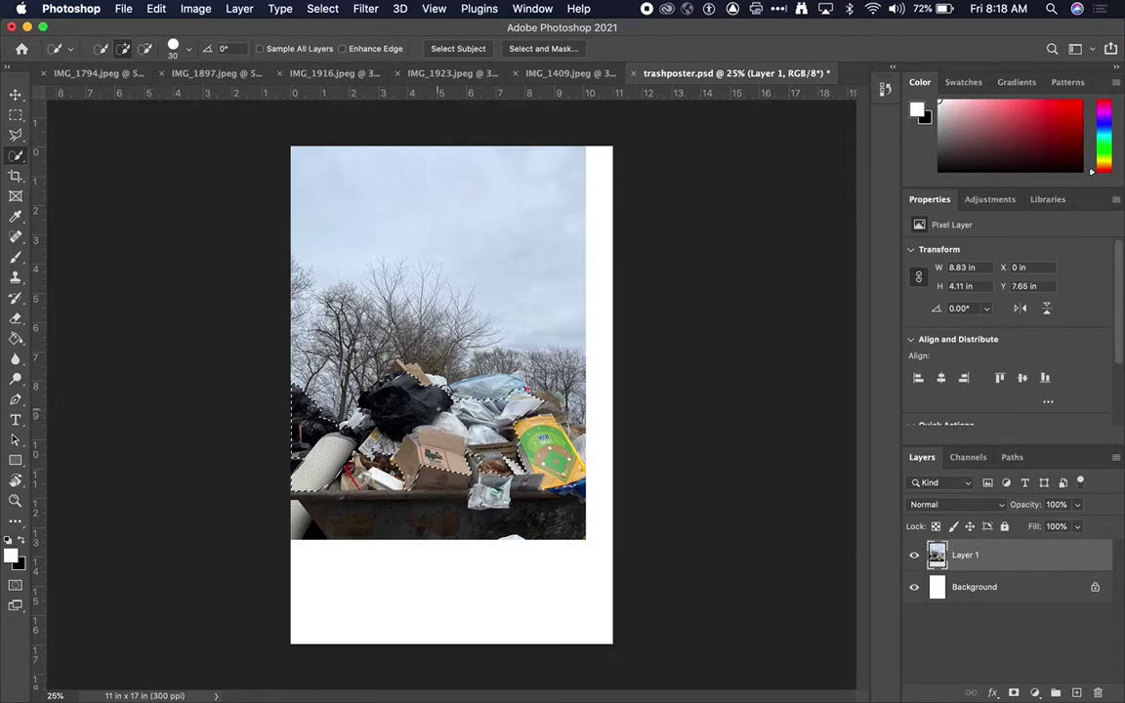
pyautogui.scroll(5, 419, 371)
pyautogui.moveTo(363, 340)
pyautogui.mouseDown()
pyautogui.moveTo(305, 291)
pyautogui.moveTo(320, 317)
pyautogui.moveTo(634, 397)
pyautogui.moveTo(591, 388)
pyautogui.moveTo(610, 369)
pyautogui.moveTo(660, 361)
pyautogui.moveTo(633, 339)
pyautogui.moveTo(663, 347)
pyautogui.mouseUp()
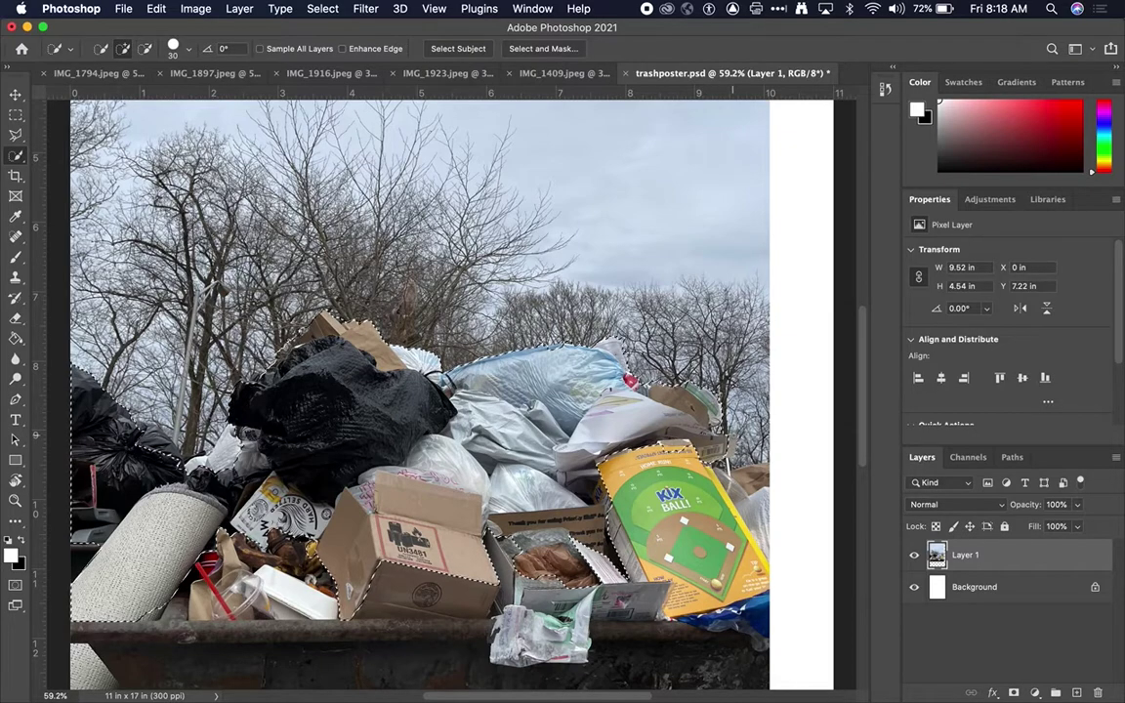
pyautogui.moveTo(666, 587)
pyautogui.mouseDown()
pyautogui.moveTo(565, 583)
pyautogui.moveTo(293, 533)
pyautogui.mouseUp()
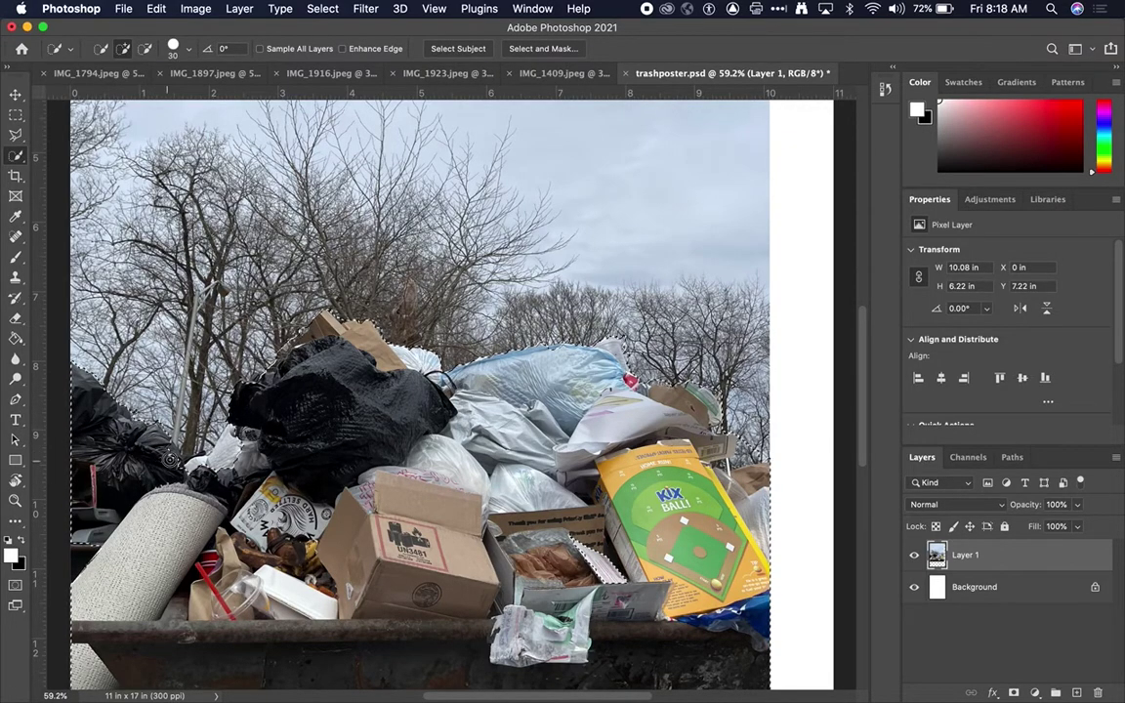
pyautogui.press('alt')
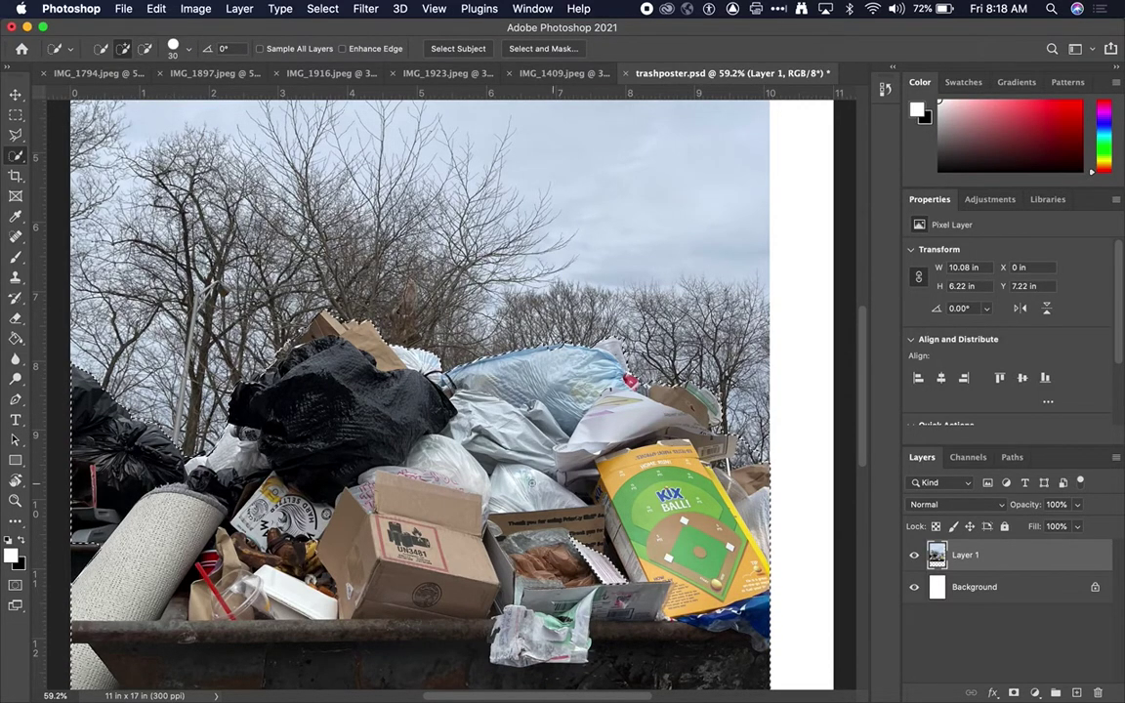
# - Mask the layer from the selection and refine the mask edge with an 8 px radius, 1.5 px feather and slight smoothing
pyautogui.click(1014, 692)
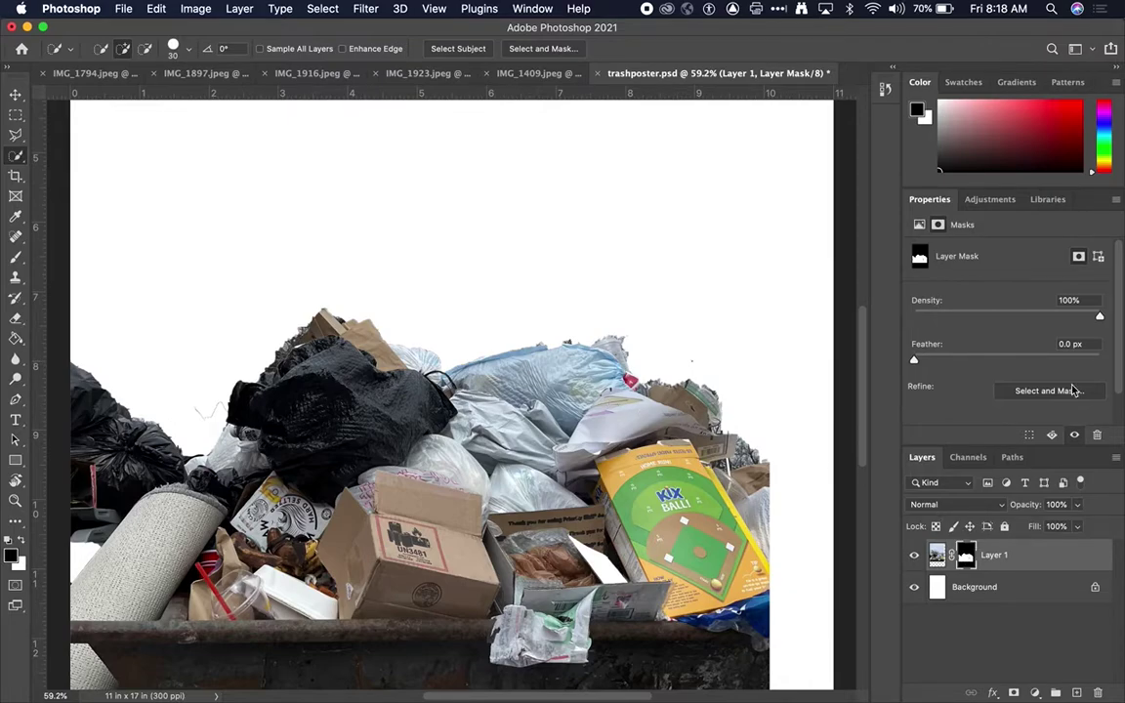
pyautogui.click(1032, 392)
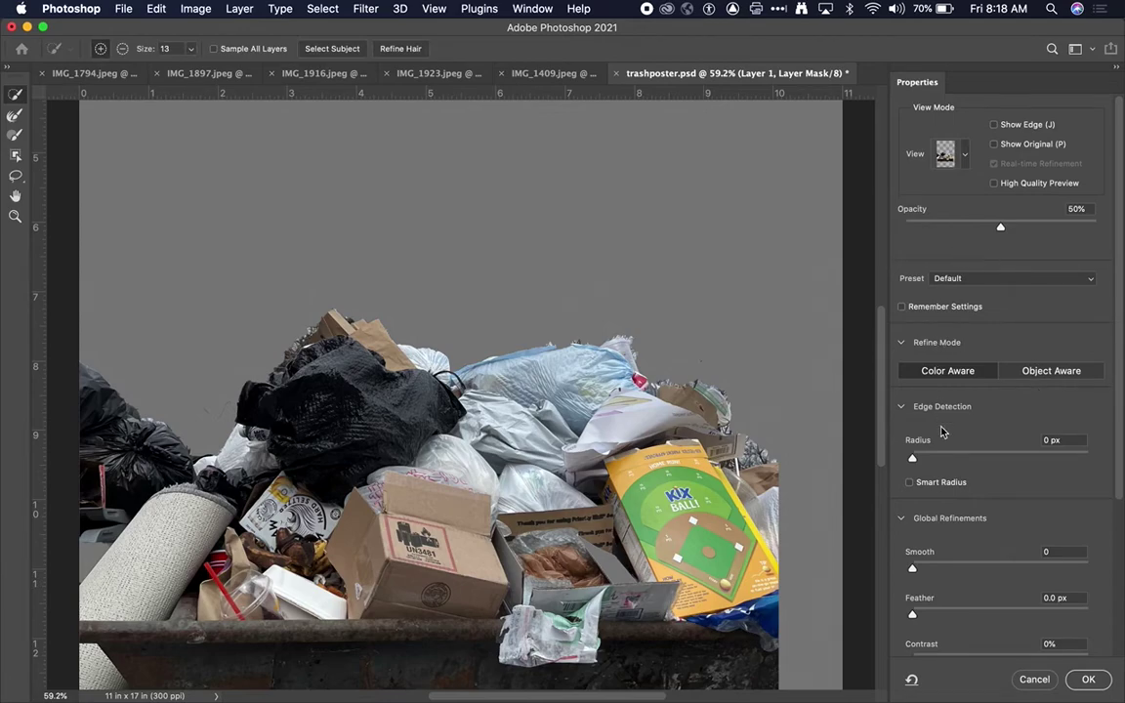
pyautogui.moveTo(920, 459); pyautogui.dragTo(939, 460)
pyautogui.click(1051, 440)
pyautogui.moveTo(939, 461); pyautogui.dragTo(977, 461)
pyautogui.moveTo(912, 617); pyautogui.dragTo(926, 613)
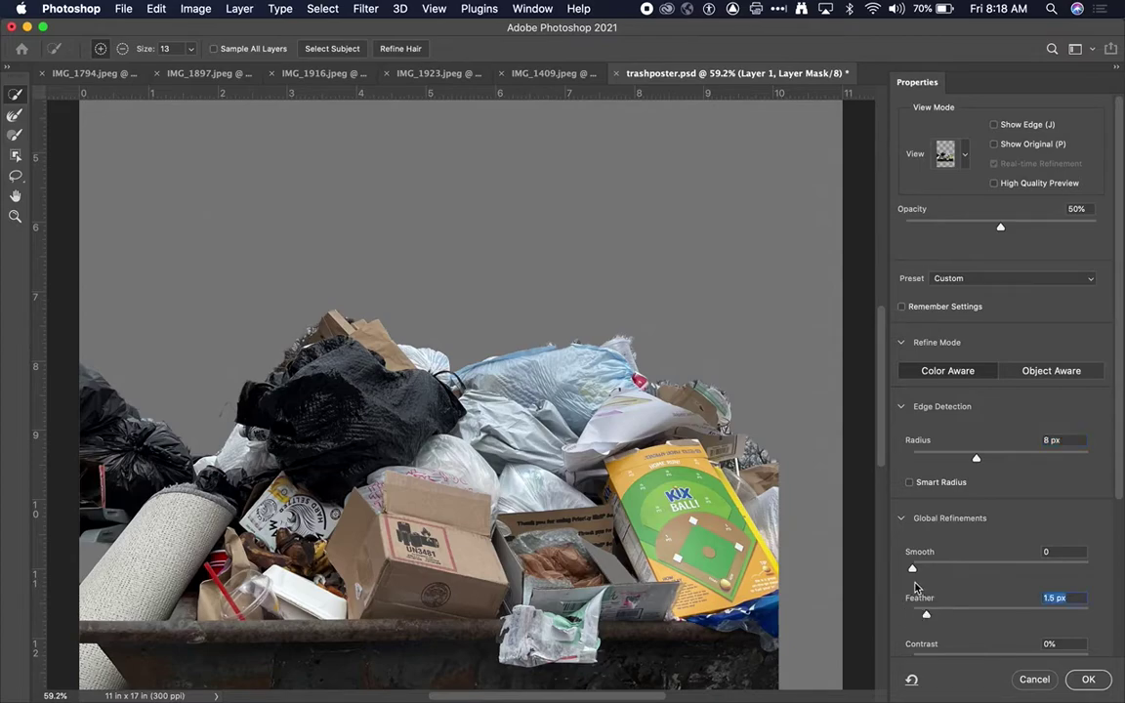
pyautogui.moveTo(912, 568); pyautogui.dragTo(920, 568)
pyautogui.click(1089, 679)
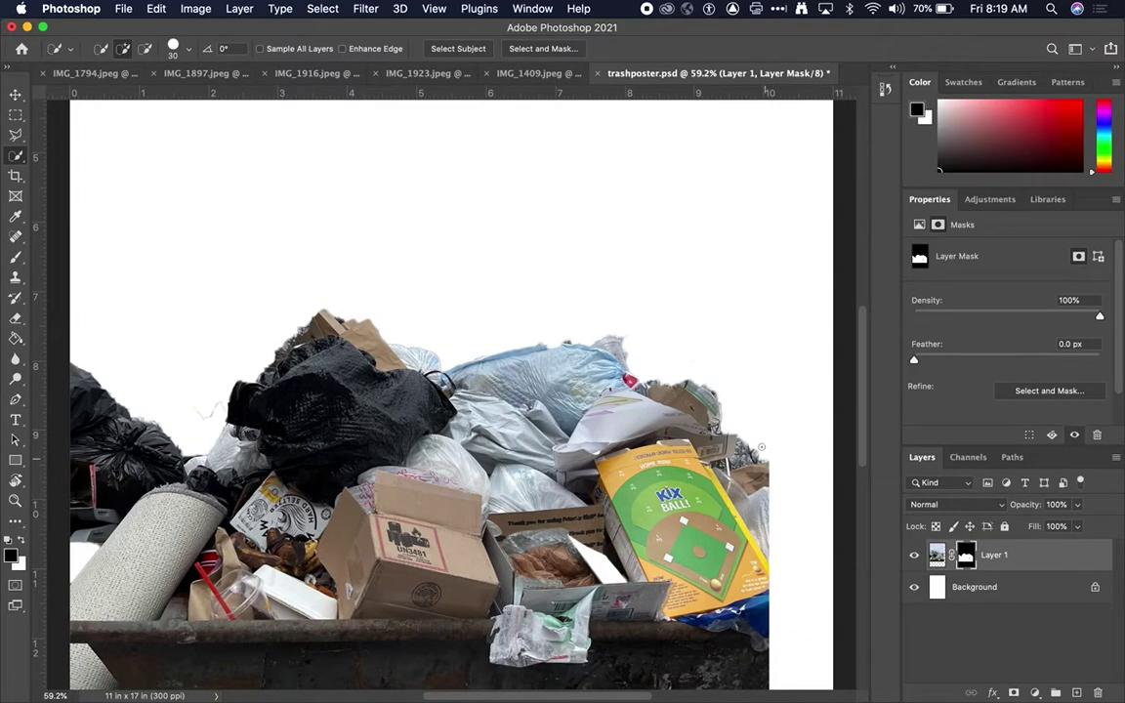
# - Move the masked dumpster cutout up about 1.8 inches and slightly right on the poster
pyautogui.scroll(-3, 465, 310)
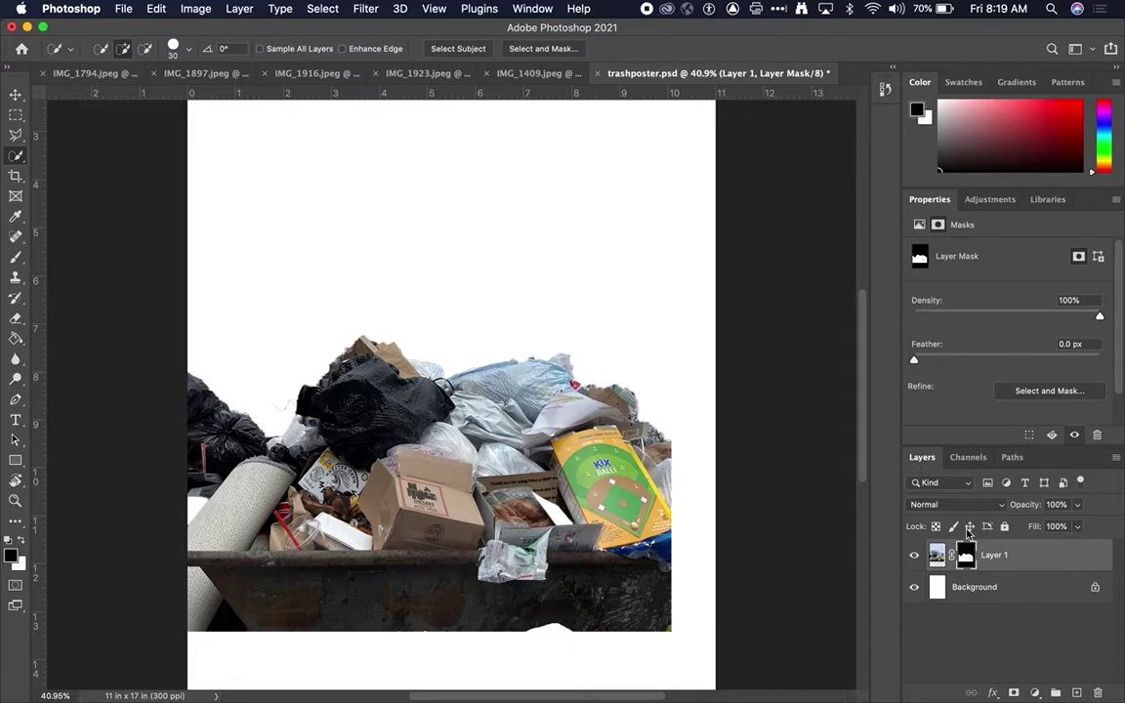
pyautogui.press('v')
pyautogui.moveTo(562, 503); pyautogui.dragTo(577, 416)
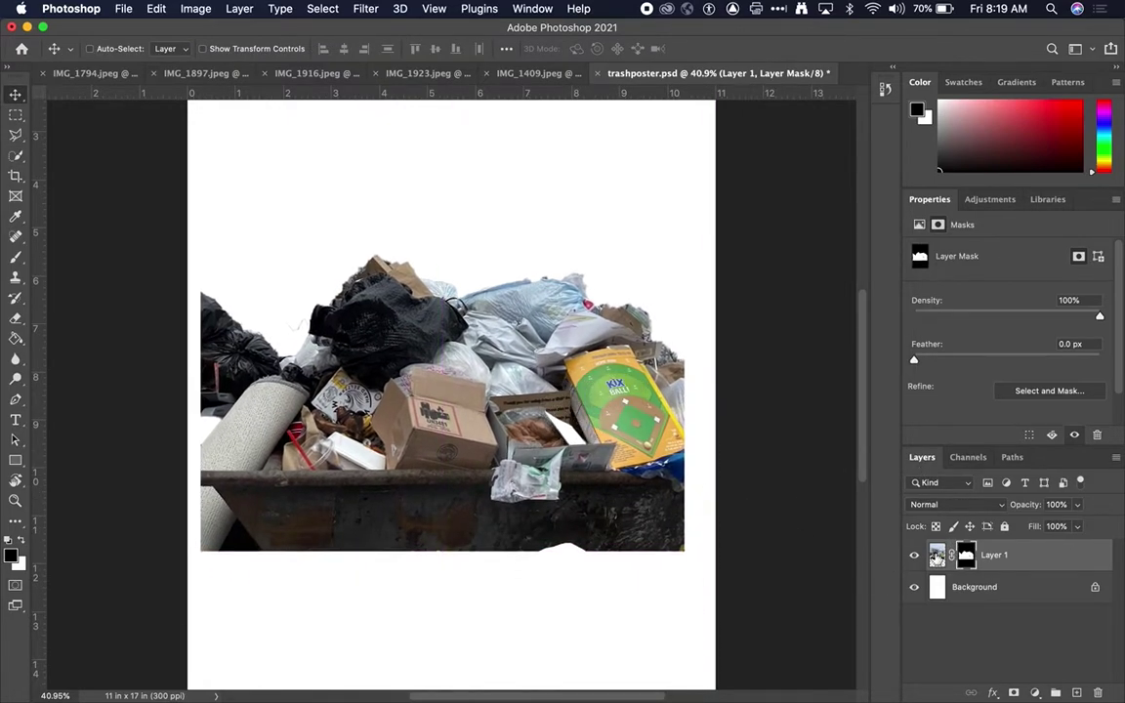
# - Copy the IMG_1409 sunset photo into trashposter.psd as a new layer and name that layer sky
pyautogui.click(539, 74)
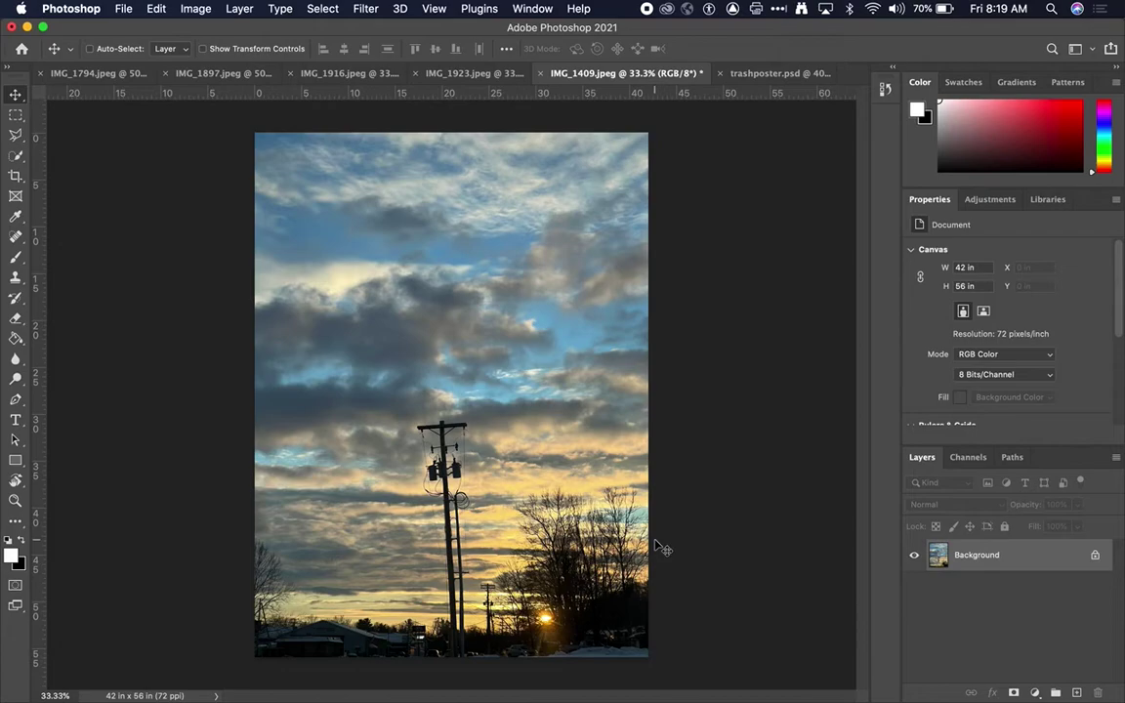
pyautogui.moveTo(555, 74); pyautogui.dragTo(371, 400)
pyautogui.moveTo(955, 566); pyautogui.dragTo(610, 498)
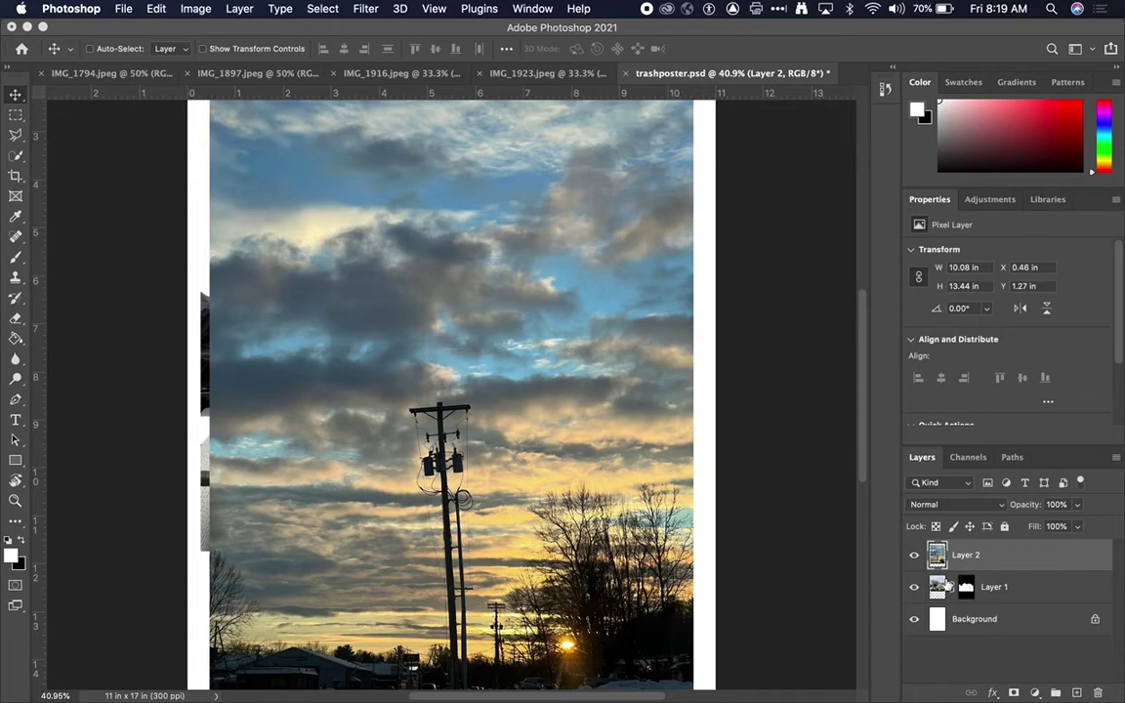
pyautogui.write('sky')
pyautogui.press('Return')
# - Hide the sky layer and Layer 1, and copy the IMG_1923 garbage bag photo into trashposter.psd as a new layer
pyautogui.click(914, 555)
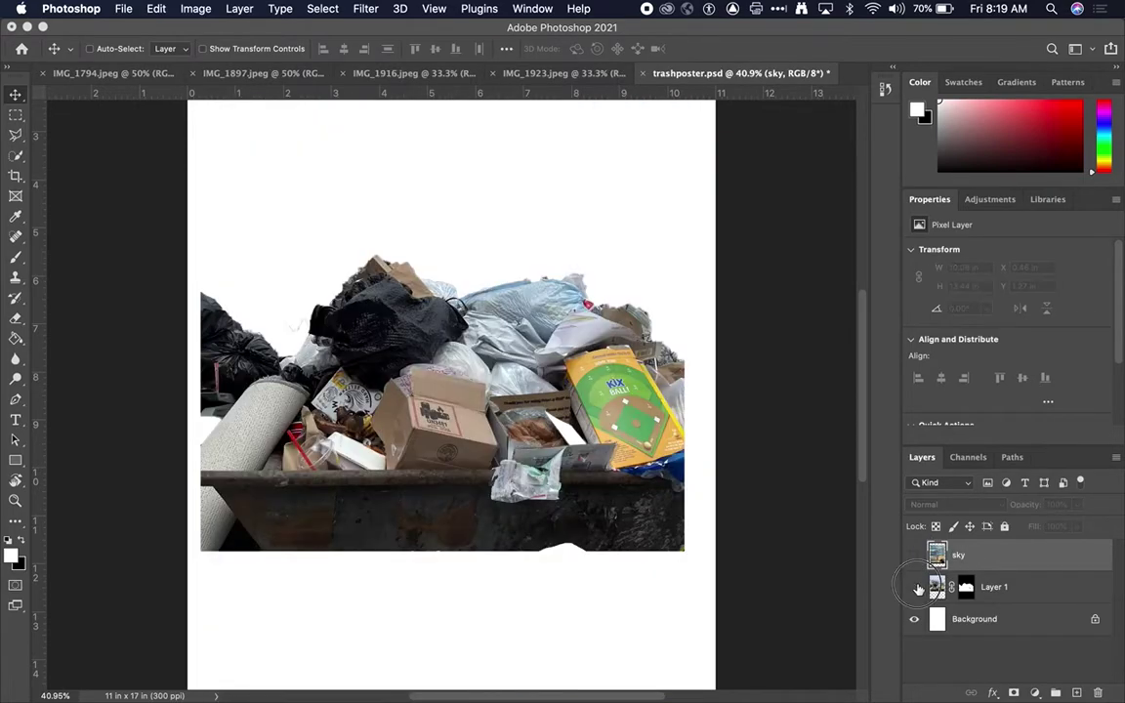
pyautogui.click(914, 587)
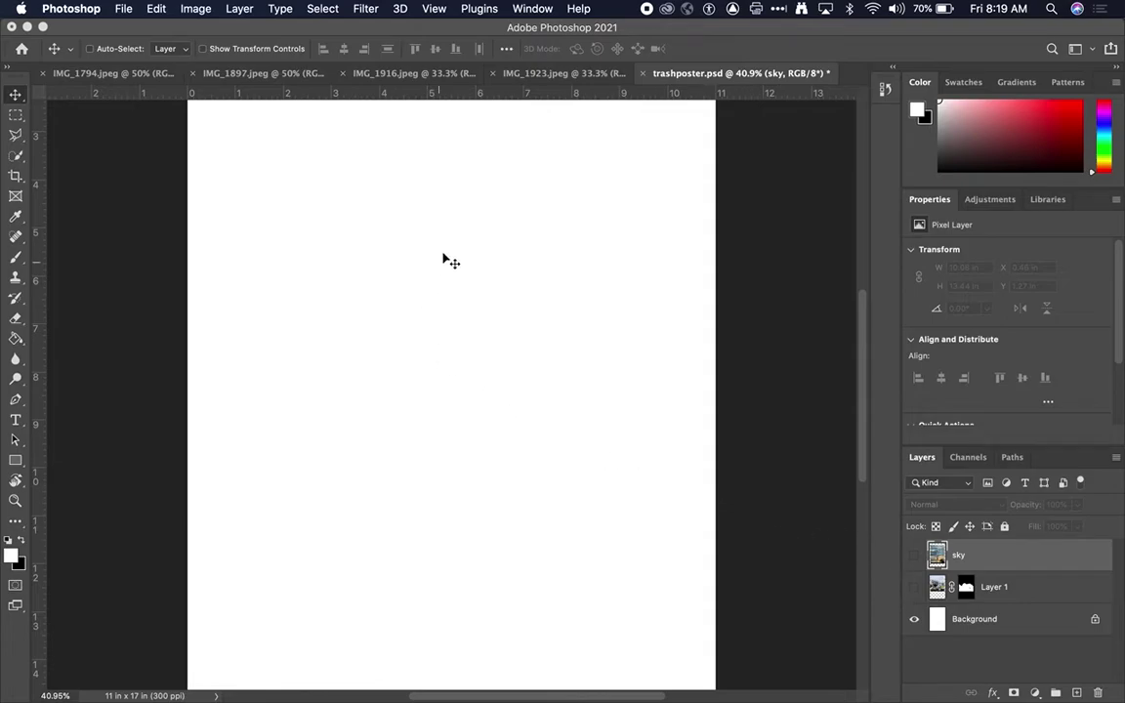
pyautogui.click(574, 75)
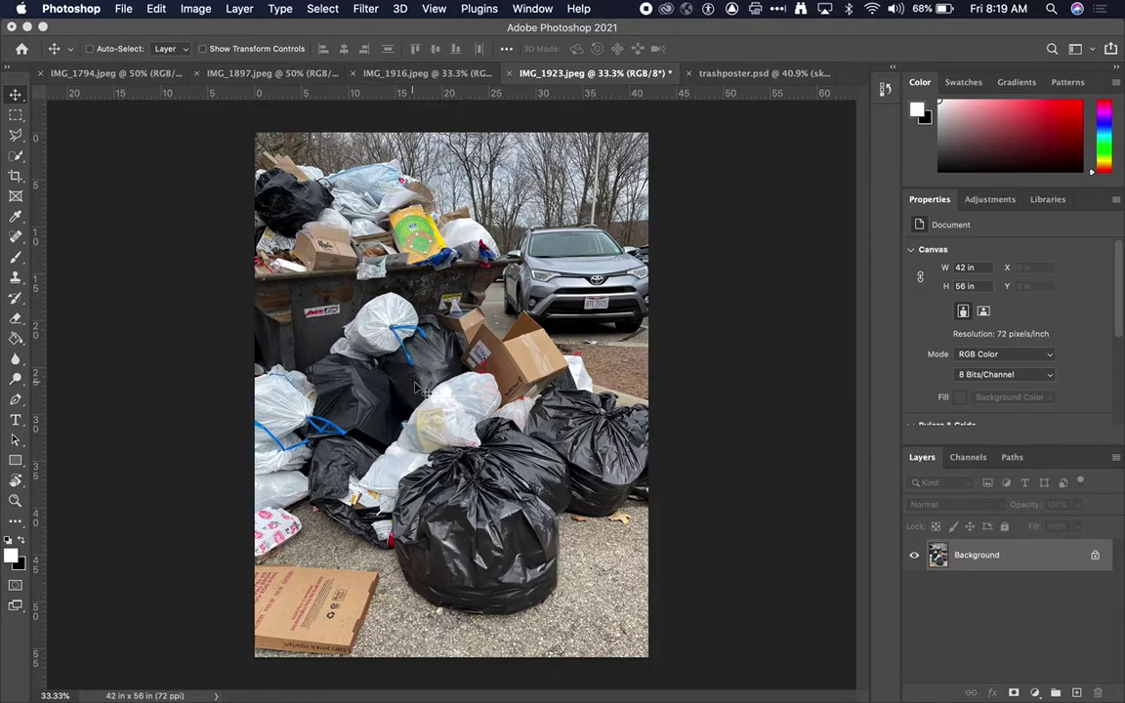
pyautogui.moveTo(515, 73); pyautogui.dragTo(570, 292)
pyautogui.moveTo(937, 555); pyautogui.dragTo(385, 473)
pyautogui.moveTo(470, 361); pyautogui.dragTo(564, 583)
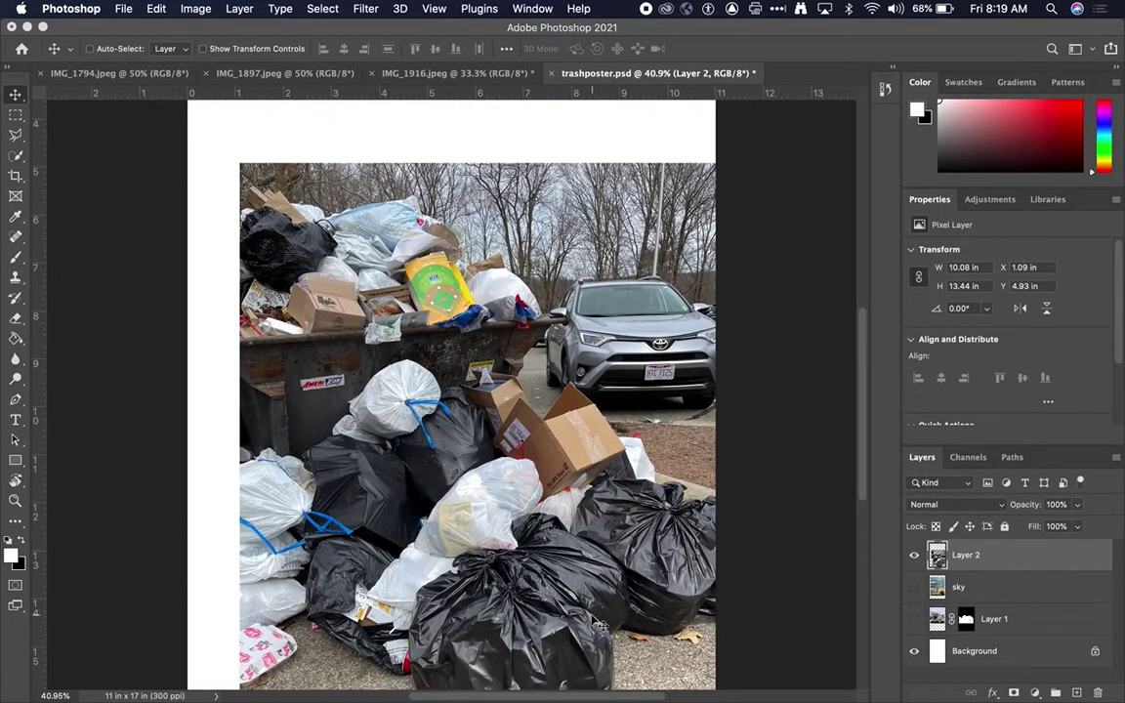
# - Move the IMG_1923 photo layer up and left to about X 0.46 in, Y 3.4 in so it is centred across the poster
pyautogui.press('w')
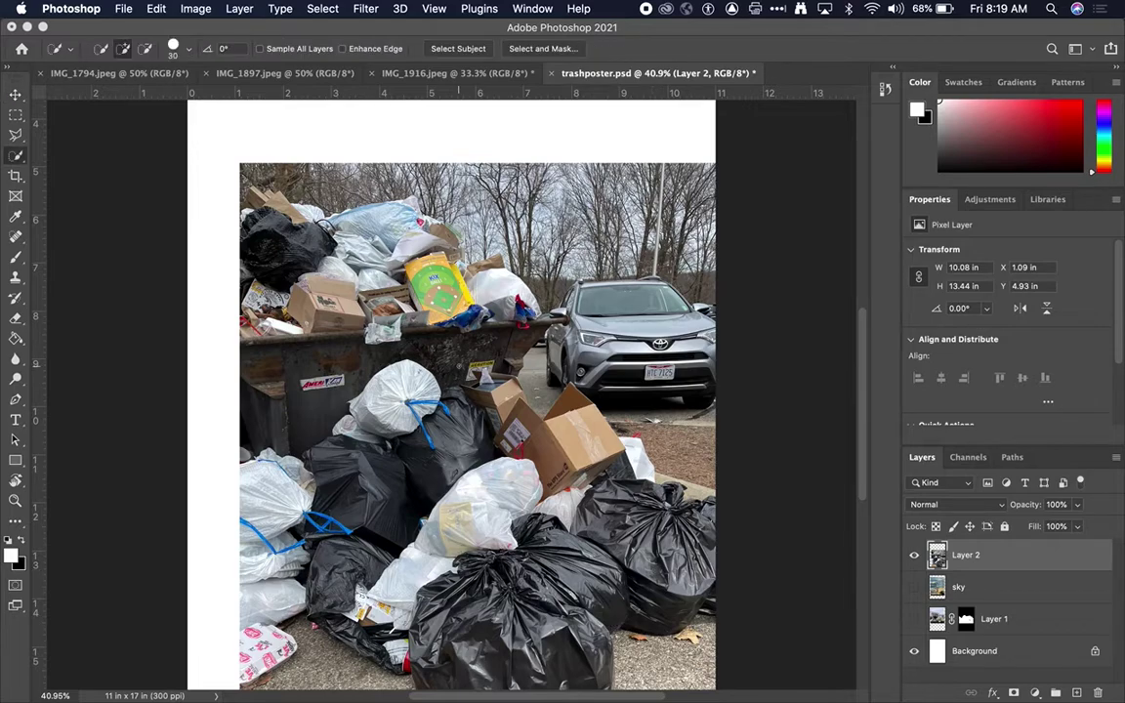
pyautogui.press('super+minus')
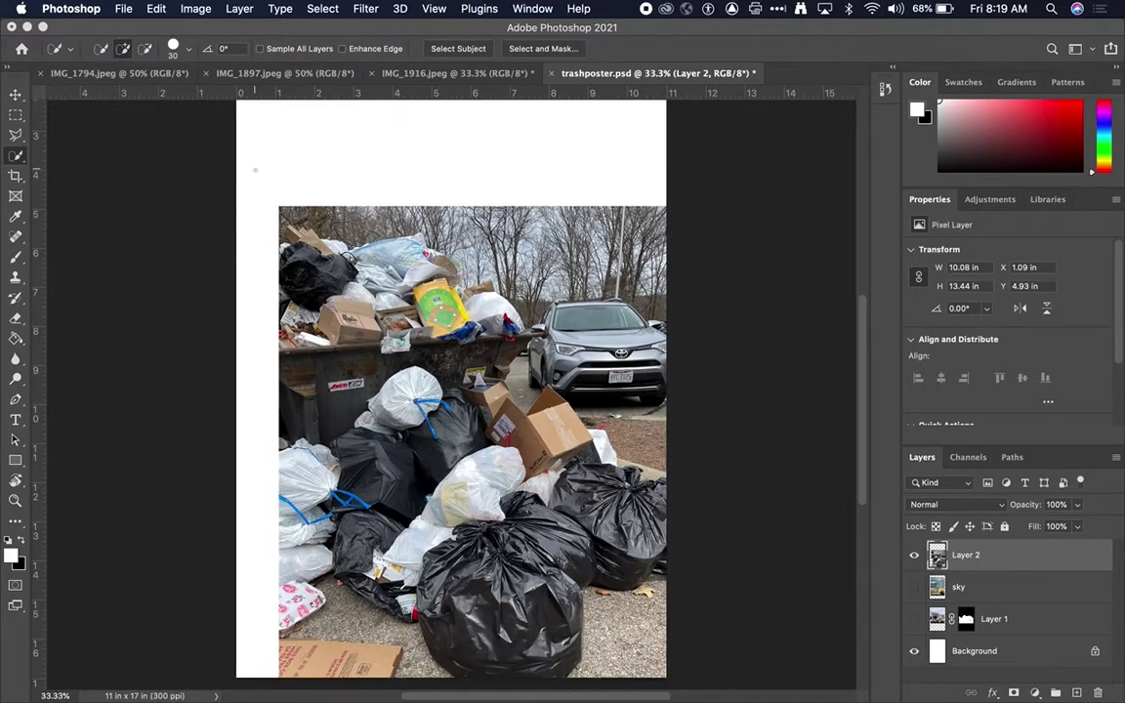
pyautogui.click(16, 94)
pyautogui.moveTo(427, 445); pyautogui.dragTo(402, 385)
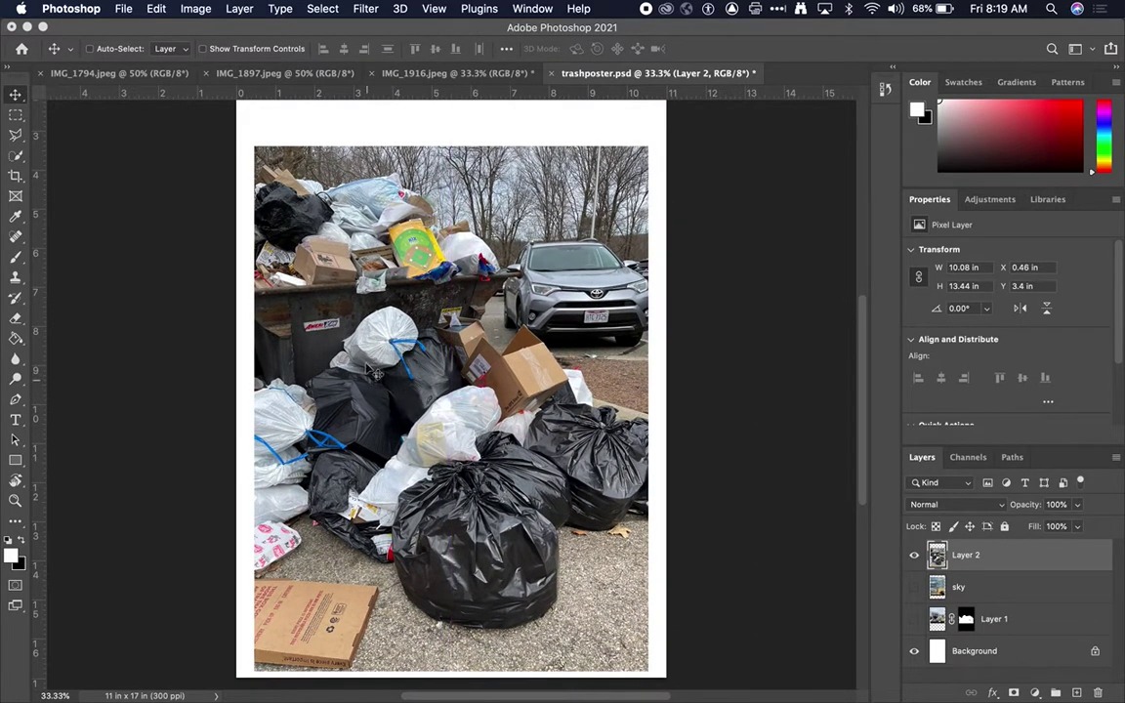
# - Quick-select the trash bags, boxes and dumpster on Layer 2, excluding the pavement and car, and mask the layer with that selection
pyautogui.moveTo(16, 155); pyautogui.dragTo(58, 168)
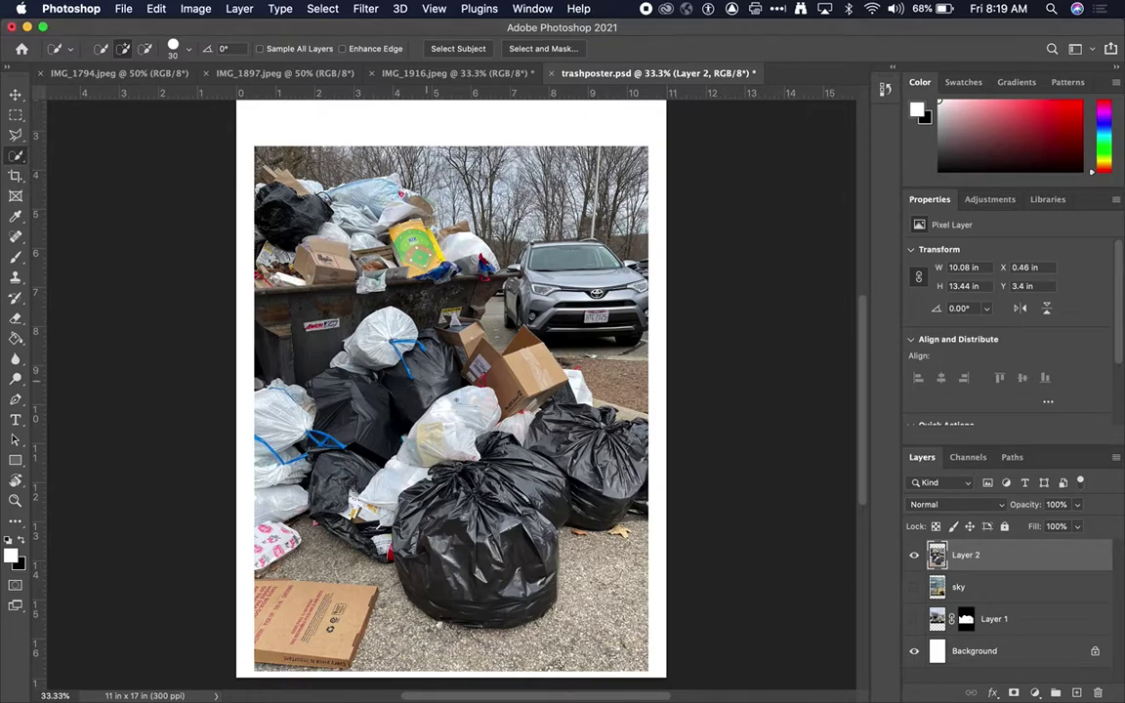
pyautogui.moveTo(586, 430)
pyautogui.mouseDown()
pyautogui.moveTo(517, 439)
pyautogui.moveTo(485, 531)
pyautogui.moveTo(292, 547)
pyautogui.moveTo(322, 585)
pyautogui.moveTo(408, 561)
pyautogui.moveTo(630, 588)
pyautogui.moveTo(599, 566)
pyautogui.mouseUp()
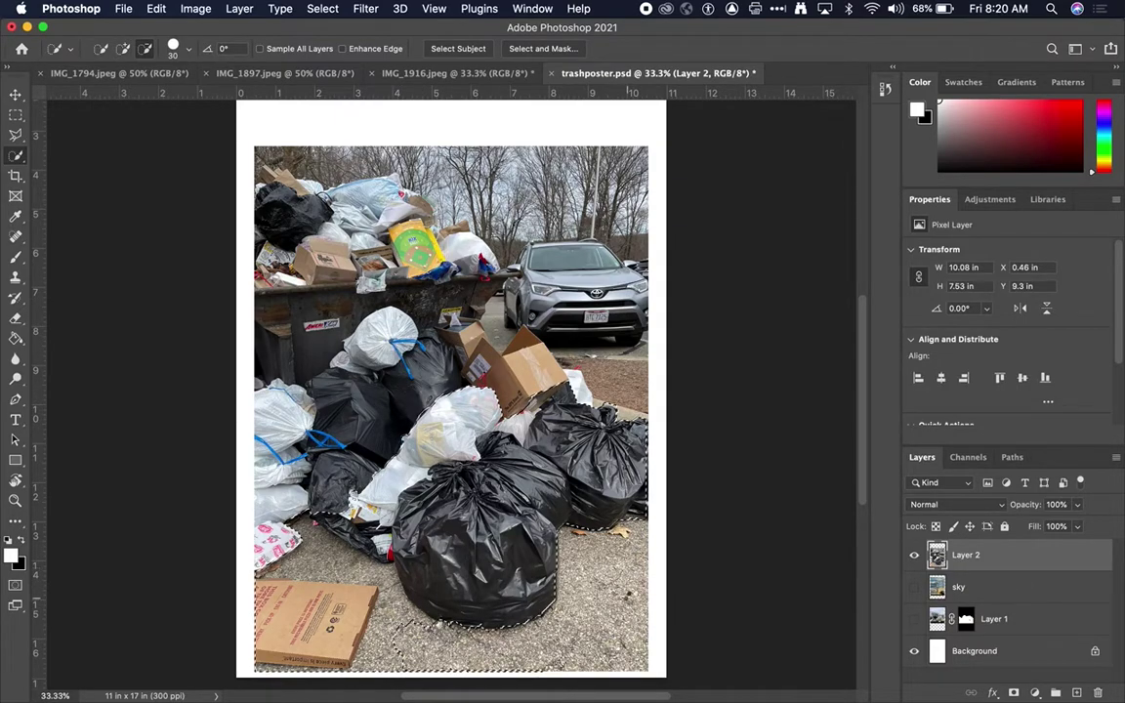
pyautogui.moveTo(405, 595)
pyautogui.mouseDown()
pyautogui.moveTo(384, 649)
pyautogui.moveTo(308, 560)
pyautogui.mouseUp()
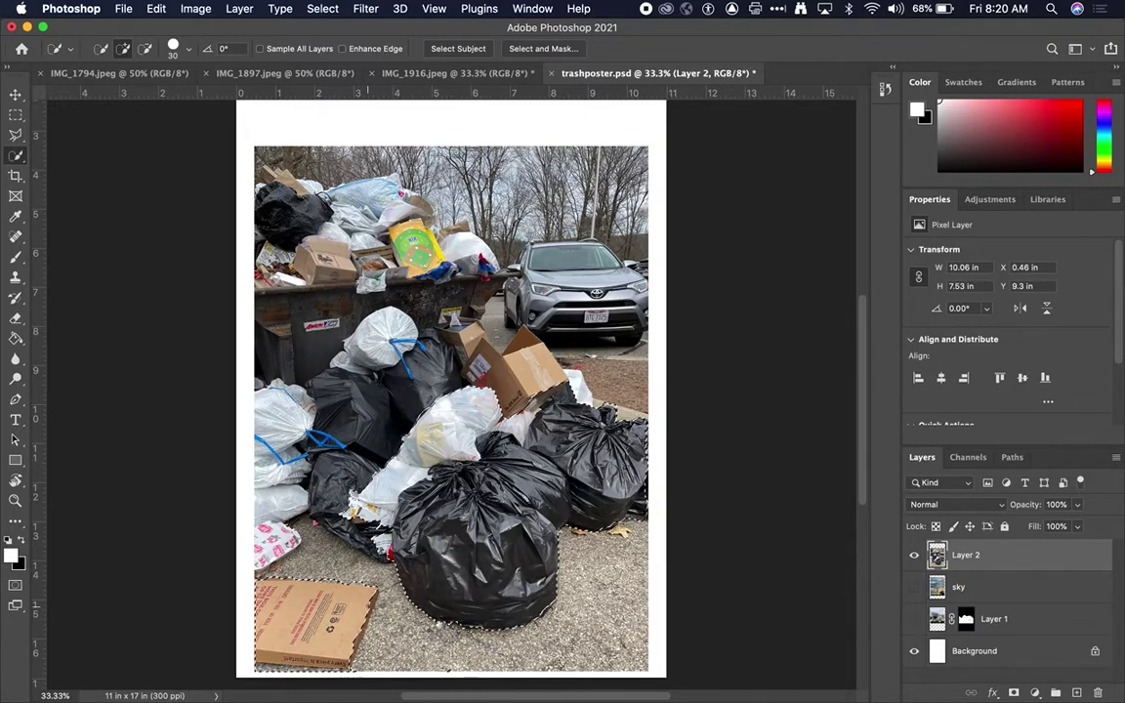
pyautogui.moveTo(391, 351); pyautogui.dragTo(469, 376)
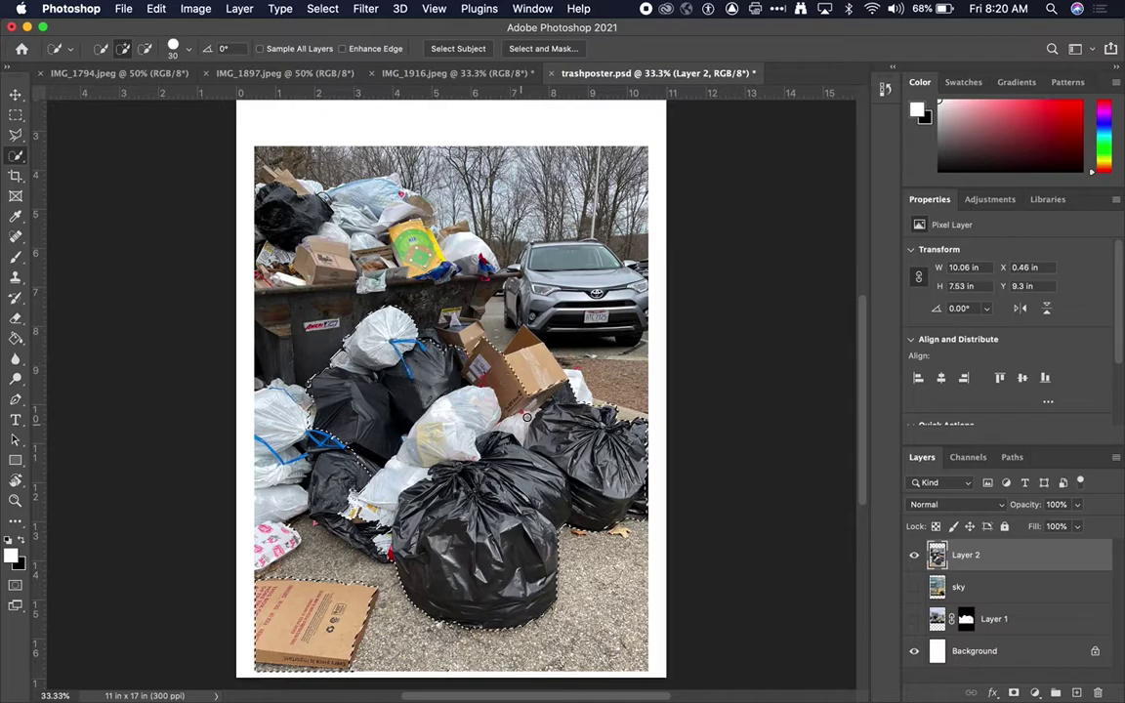
pyautogui.moveTo(315, 490)
pyautogui.mouseDown()
pyautogui.moveTo(244, 425)
pyautogui.moveTo(246, 459)
pyautogui.moveTo(263, 347)
pyautogui.moveTo(244, 388)
pyautogui.mouseUp()
pyautogui.moveTo(335, 387)
pyautogui.mouseDown()
pyautogui.moveTo(308, 347)
pyautogui.moveTo(419, 322)
pyautogui.mouseUp()
pyautogui.moveTo(422, 262)
pyautogui.mouseDown()
pyautogui.moveTo(277, 199)
pyautogui.moveTo(364, 196)
pyautogui.moveTo(446, 242)
pyautogui.moveTo(259, 547)
pyautogui.moveTo(278, 293)
pyautogui.moveTo(514, 224)
pyautogui.moveTo(430, 293)
pyautogui.moveTo(448, 326)
pyautogui.moveTo(479, 323)
pyautogui.moveTo(527, 344)
pyautogui.moveTo(499, 320)
pyautogui.moveTo(520, 275)
pyautogui.mouseUp()
pyautogui.keyDown('alt'); pyautogui.click(502, 340); pyautogui.keyUp('alt')
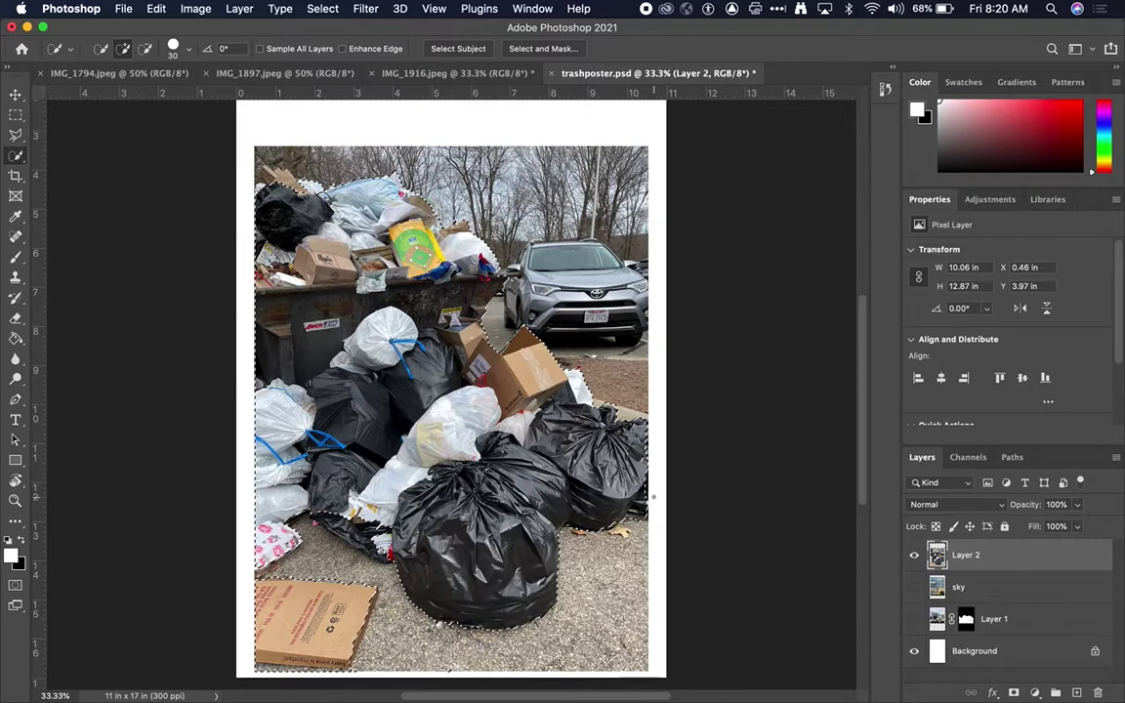
pyautogui.click(1012, 693)
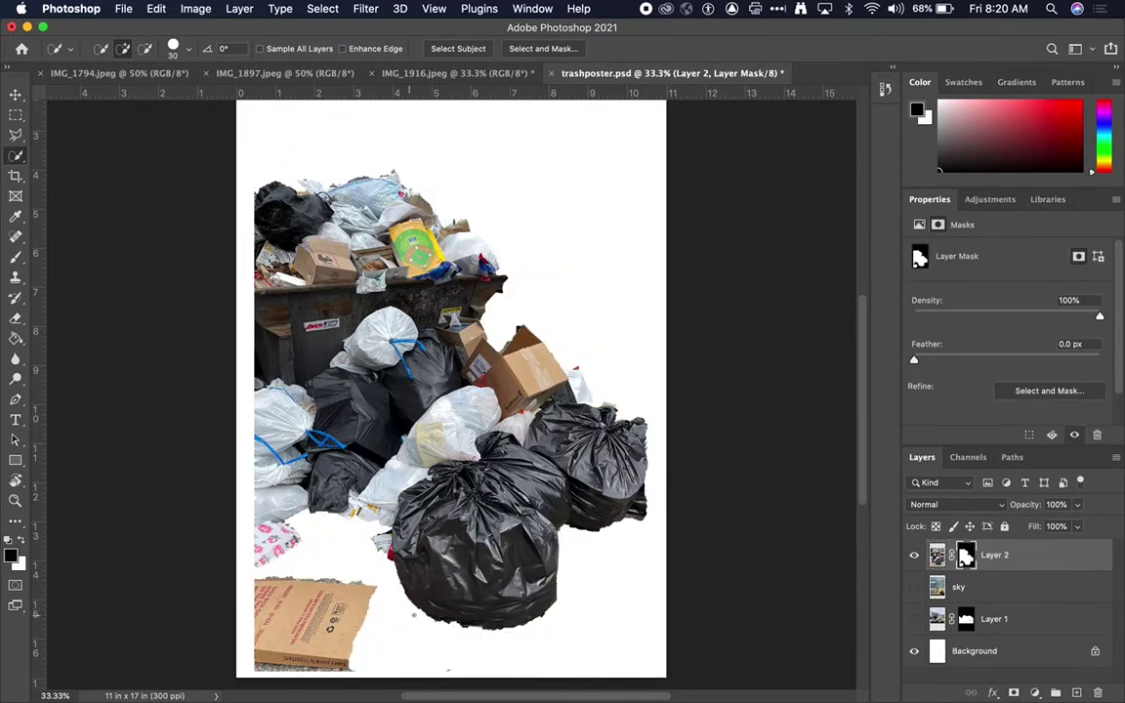
# - Refine the Layer 2 mask in Select and Mask with Radius 28 px, Smooth 8 and Feather 1.3 px
pyautogui.click(1048, 390)
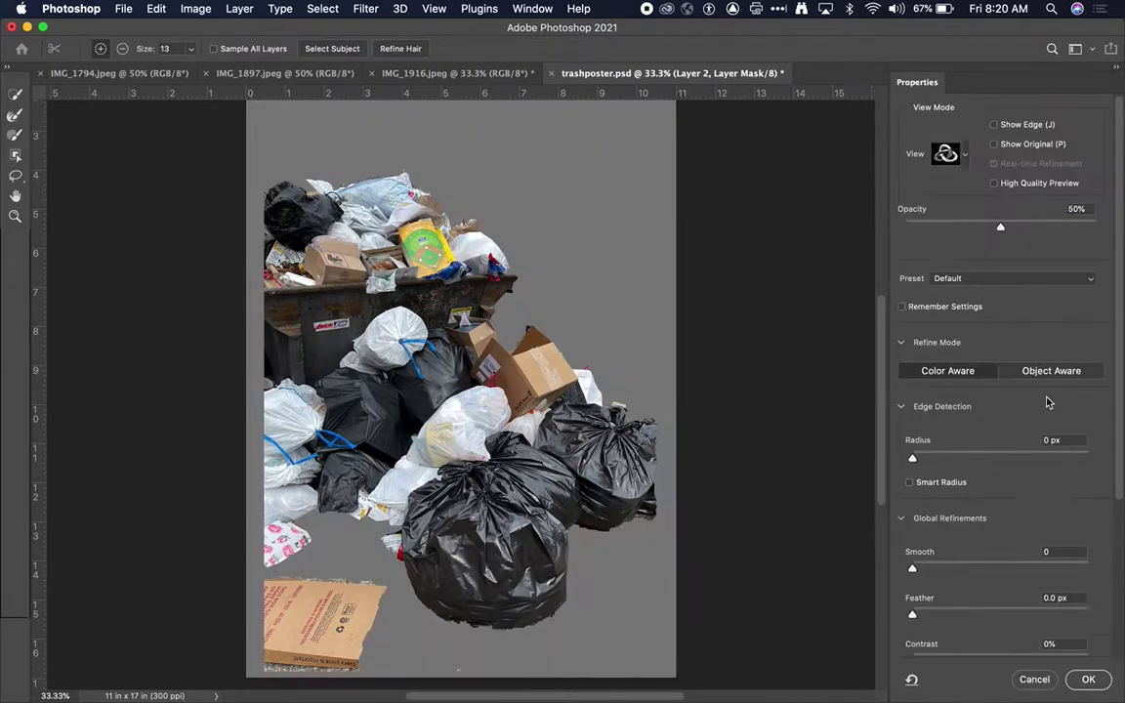
pyautogui.click(962, 459)
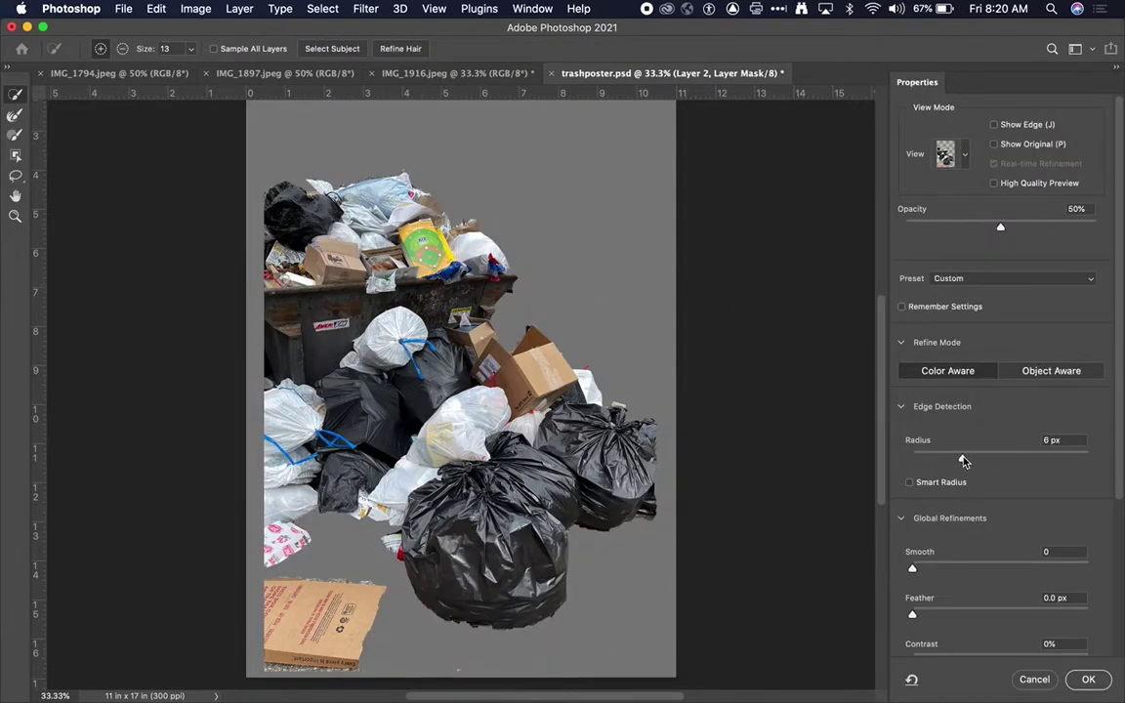
pyautogui.moveTo(987, 462); pyautogui.dragTo(1000, 462)
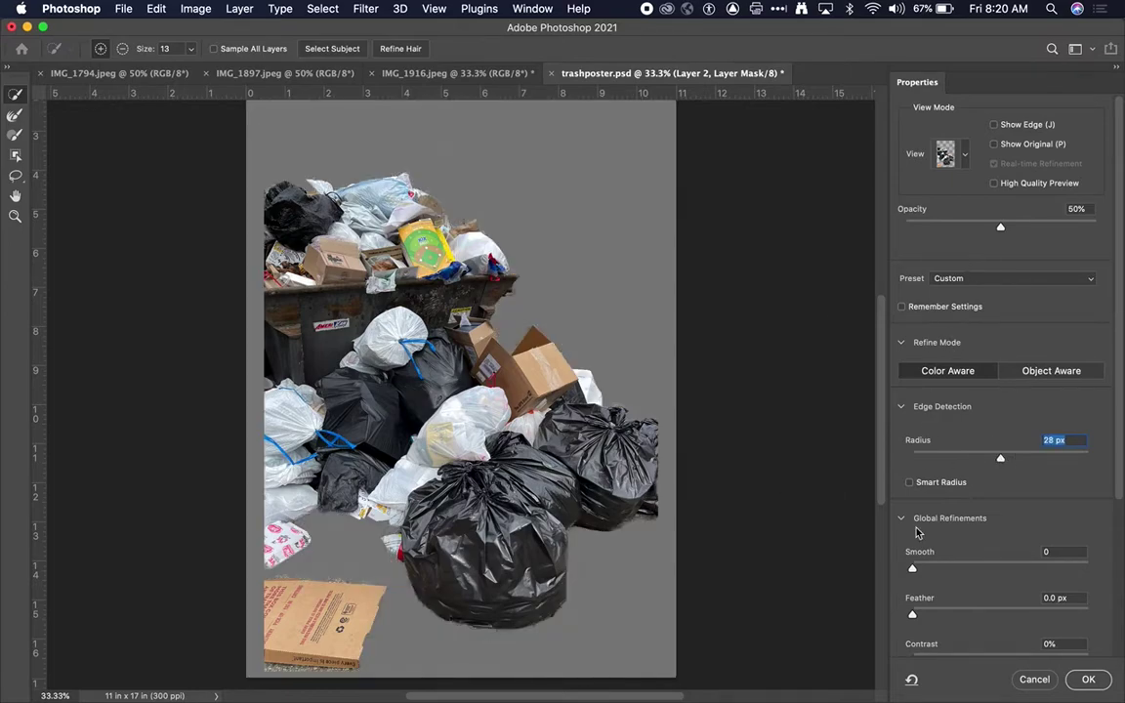
pyautogui.moveTo(914, 569); pyautogui.dragTo(927, 571)
pyautogui.moveTo(913, 614); pyautogui.dragTo(926, 617)
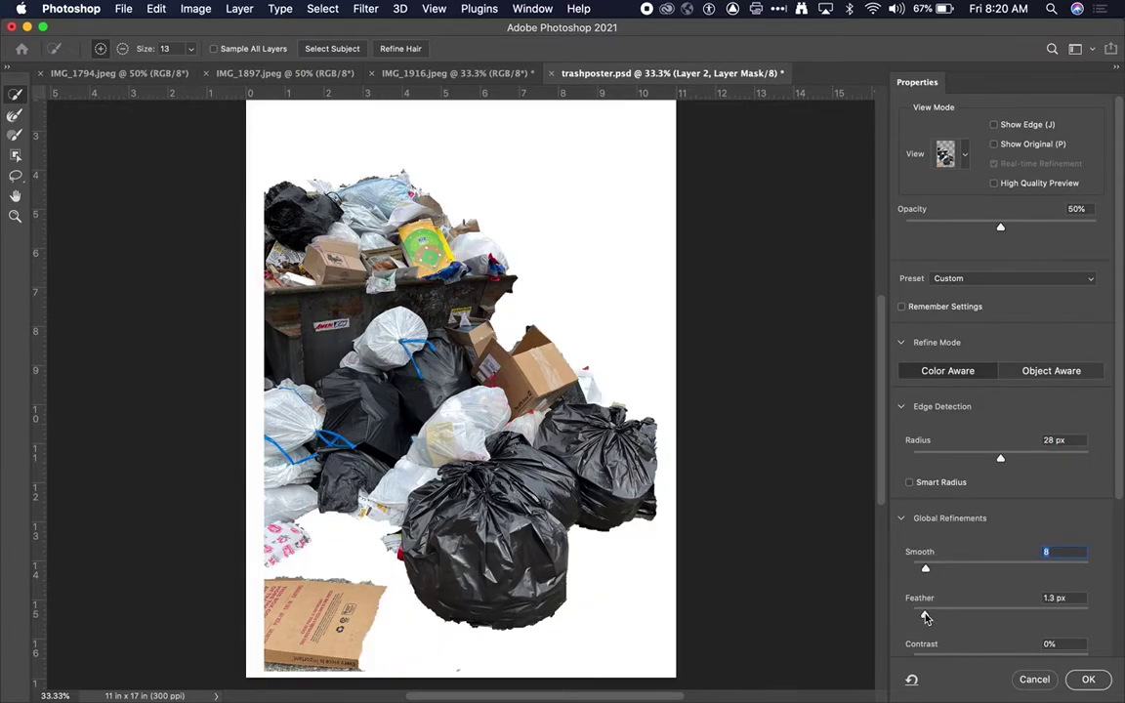
pyautogui.click(1088, 678)
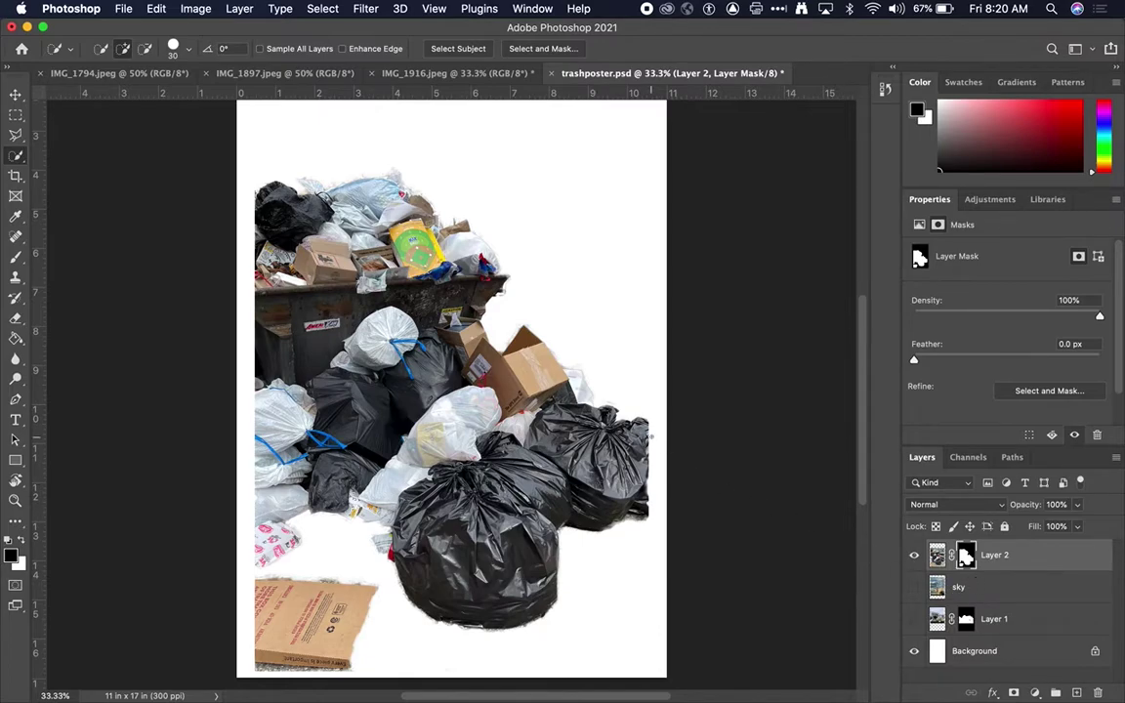
# - Hide Layer 2 on the poster and float the IMG_1897 portrait photo in its own window
pyautogui.click(914, 555)
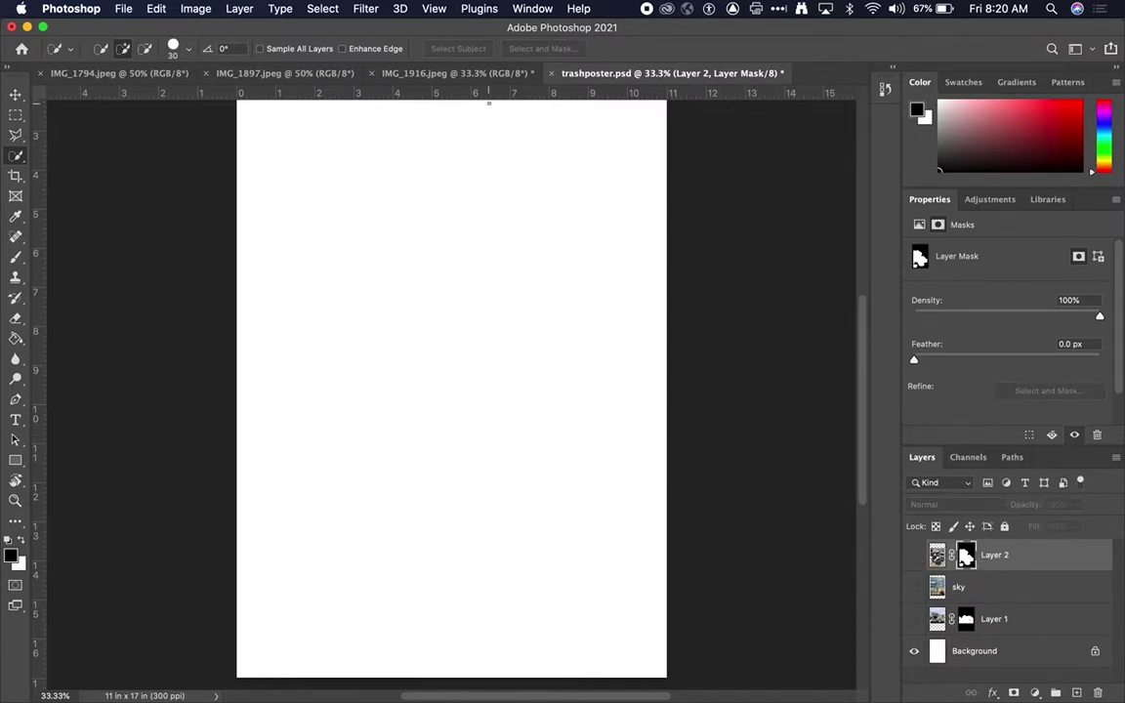
pyautogui.click(494, 76)
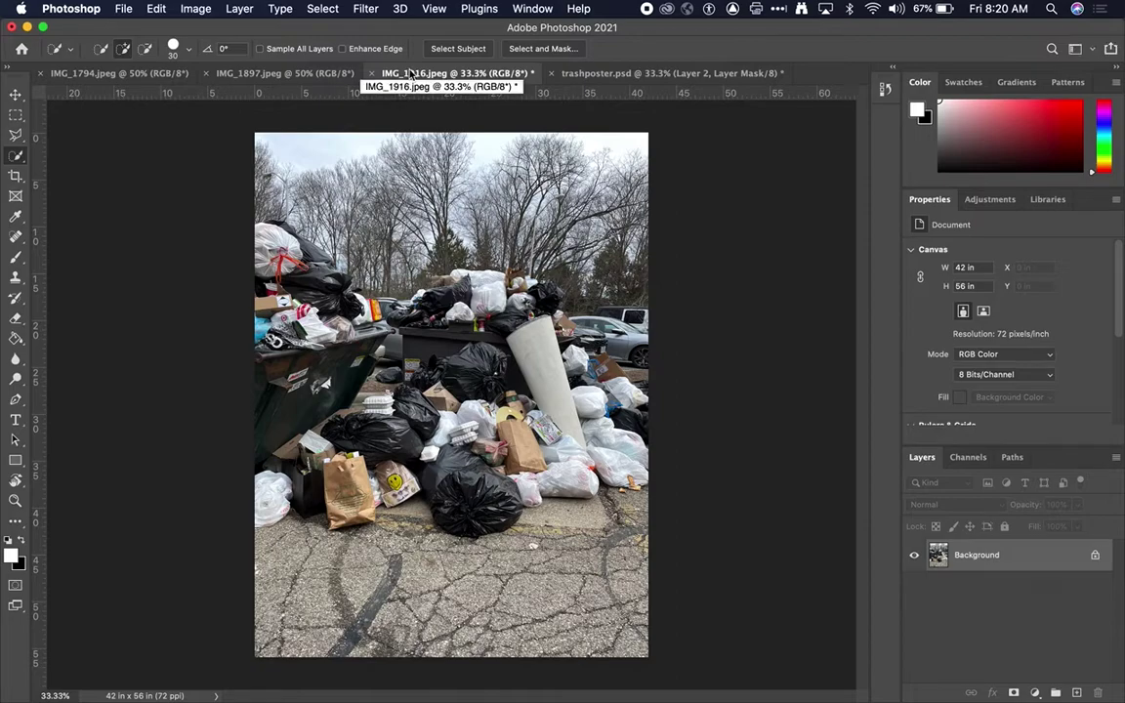
pyautogui.click(333, 74)
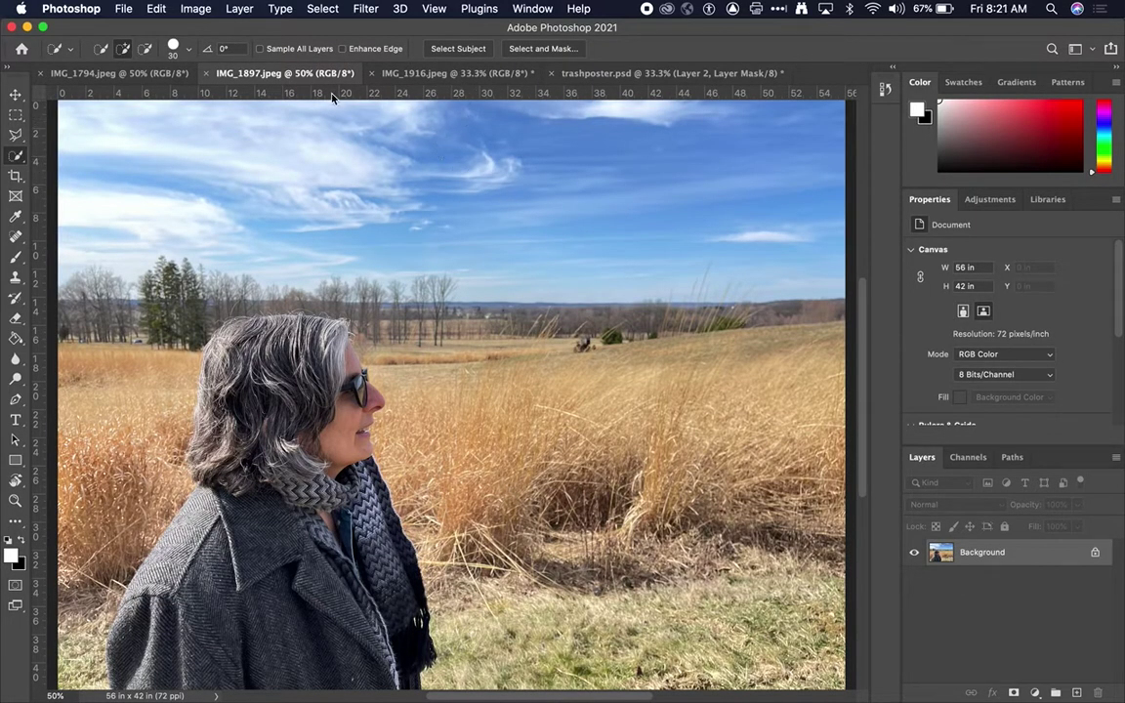
pyautogui.moveTo(293, 74); pyautogui.dragTo(302, 429)
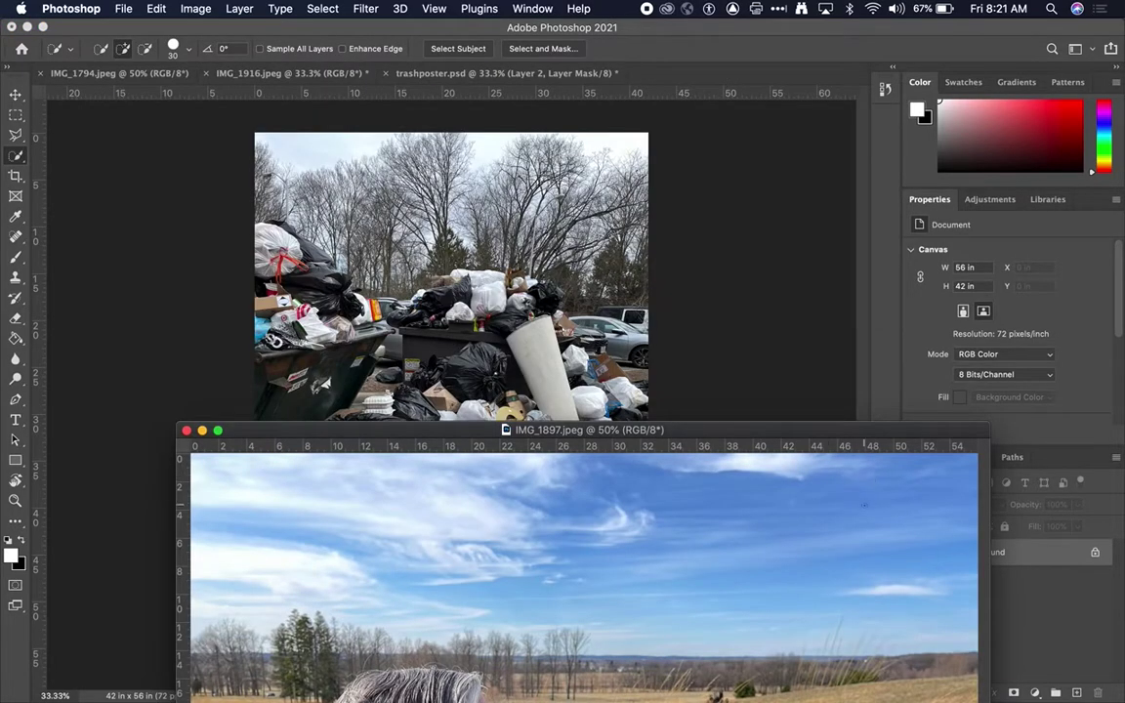
pyautogui.moveTo(872, 439); pyautogui.dragTo(769, 526)
pyautogui.moveTo(939, 559); pyautogui.dragTo(522, 366)
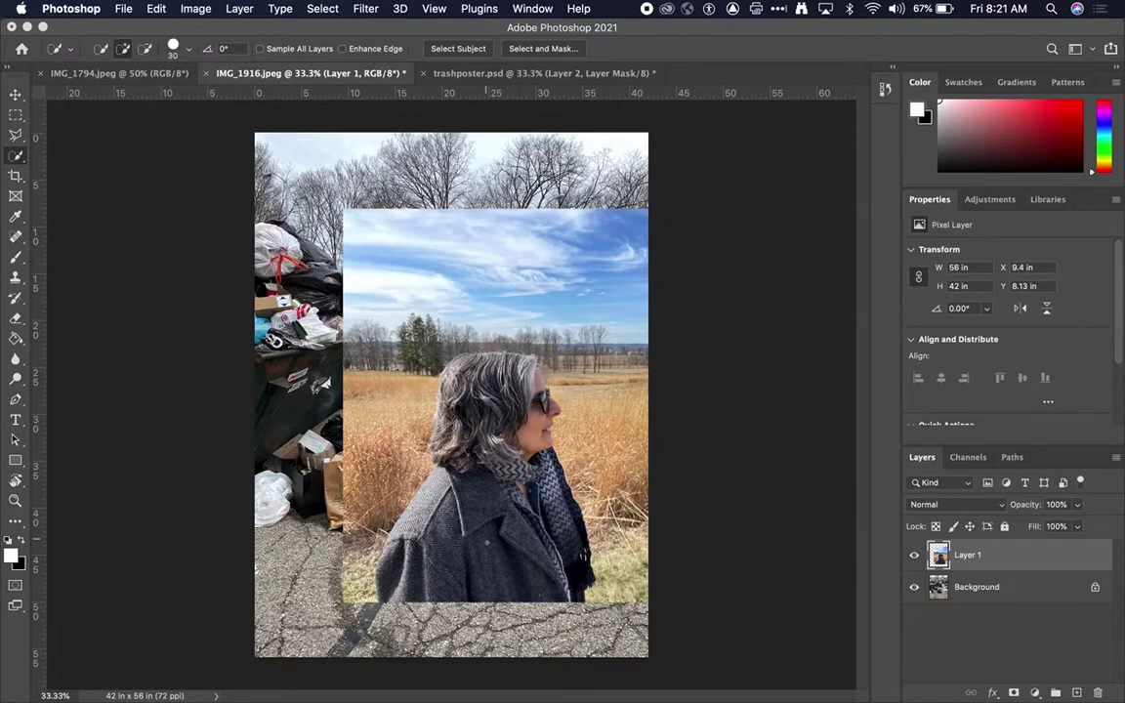
pyautogui.moveTo(488, 469); pyautogui.dragTo(405, 469)
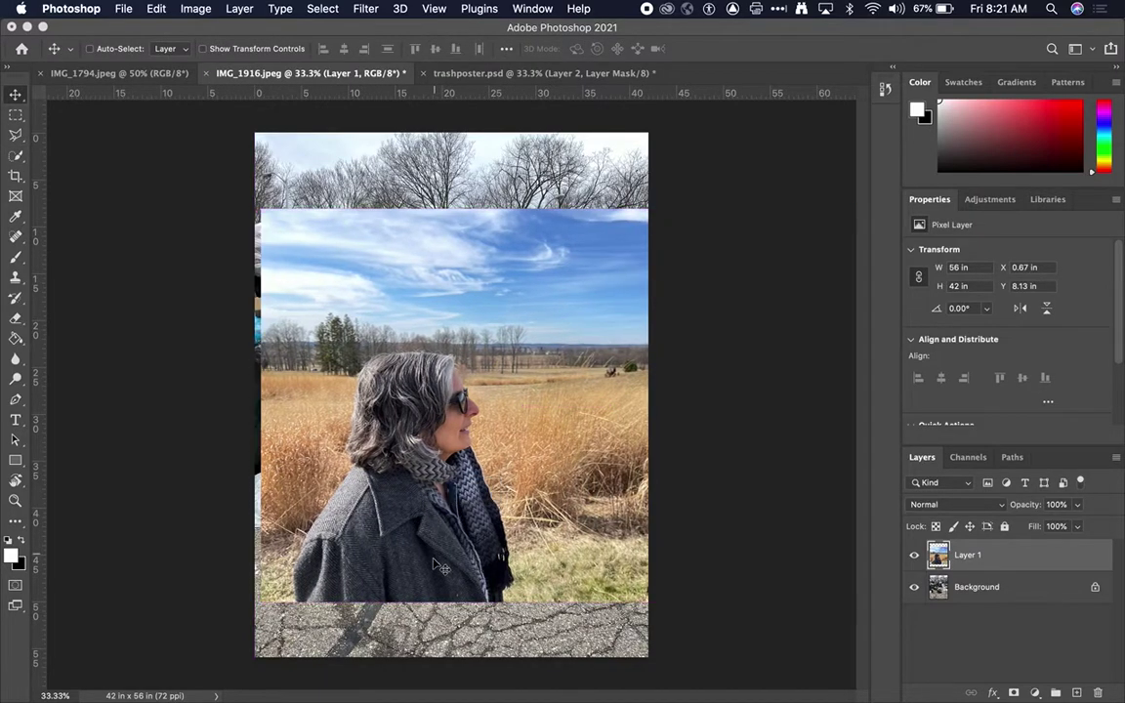
pyautogui.moveTo(454, 590); pyautogui.dragTo(432, 467)
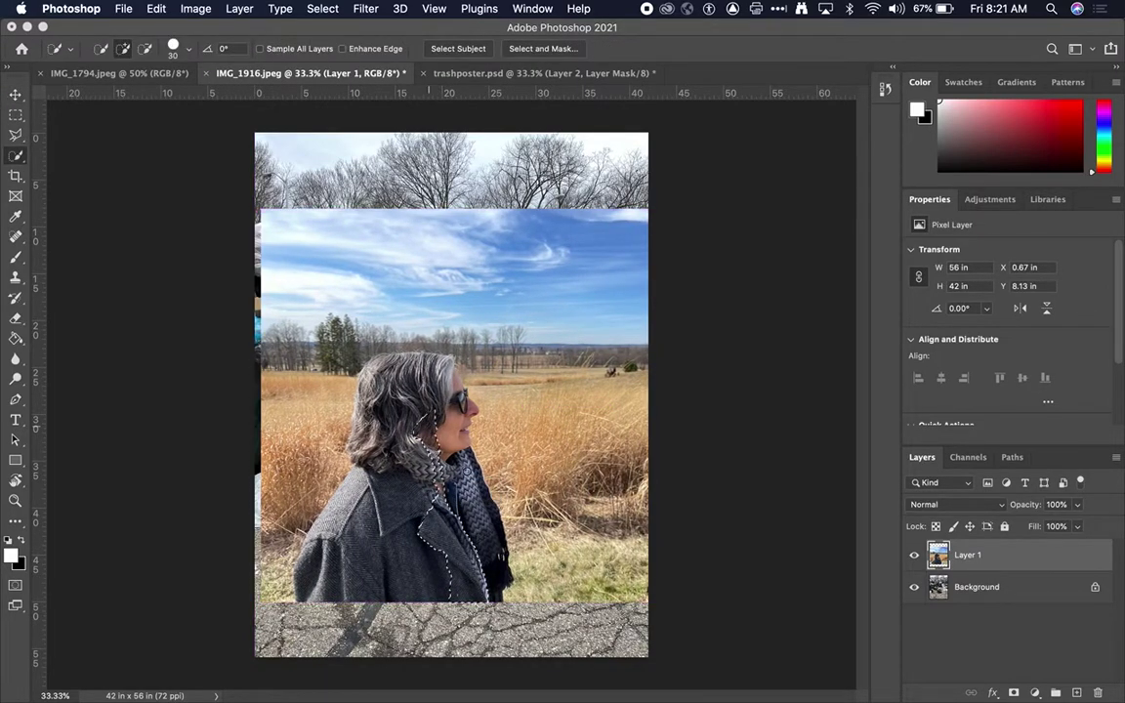
pyautogui.click(438, 490)
pyautogui.press('super+z')
pyautogui.press('super+z')
pyautogui.press('super+z')
pyautogui.press('super+z')
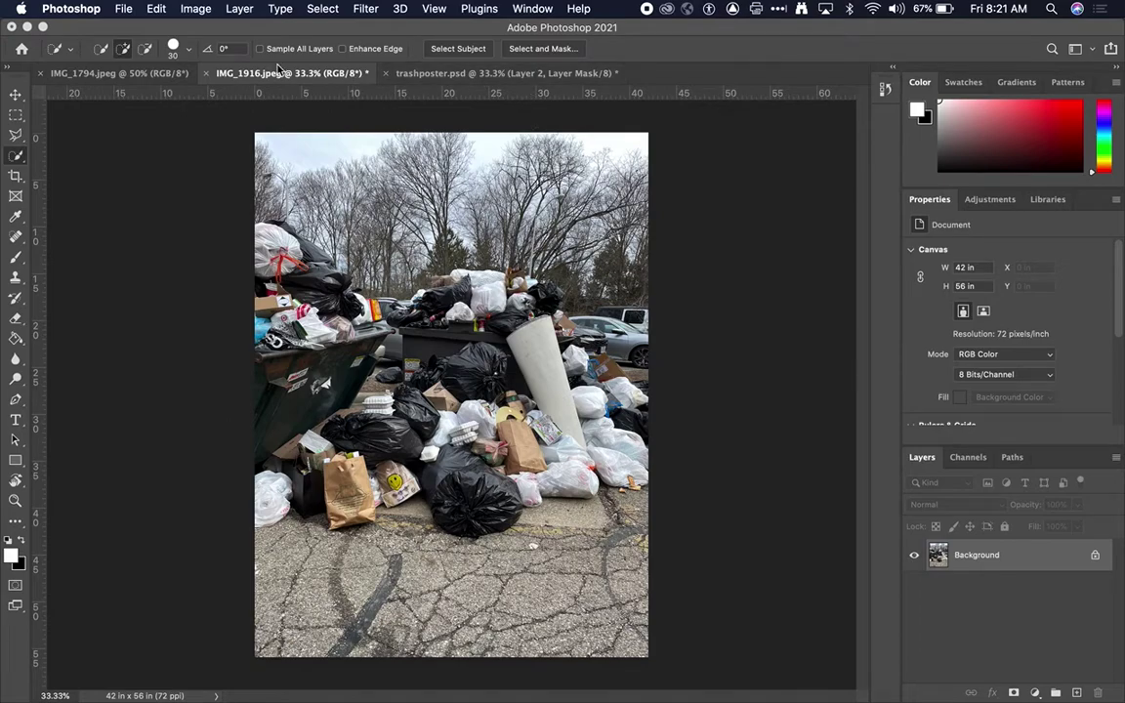
# - Bring the IMG_1897 window forward beside trashposter.psd and copy its photo onto the poster as a new layer
pyautogui.press('super+grave')
pyautogui.press('super+grave')
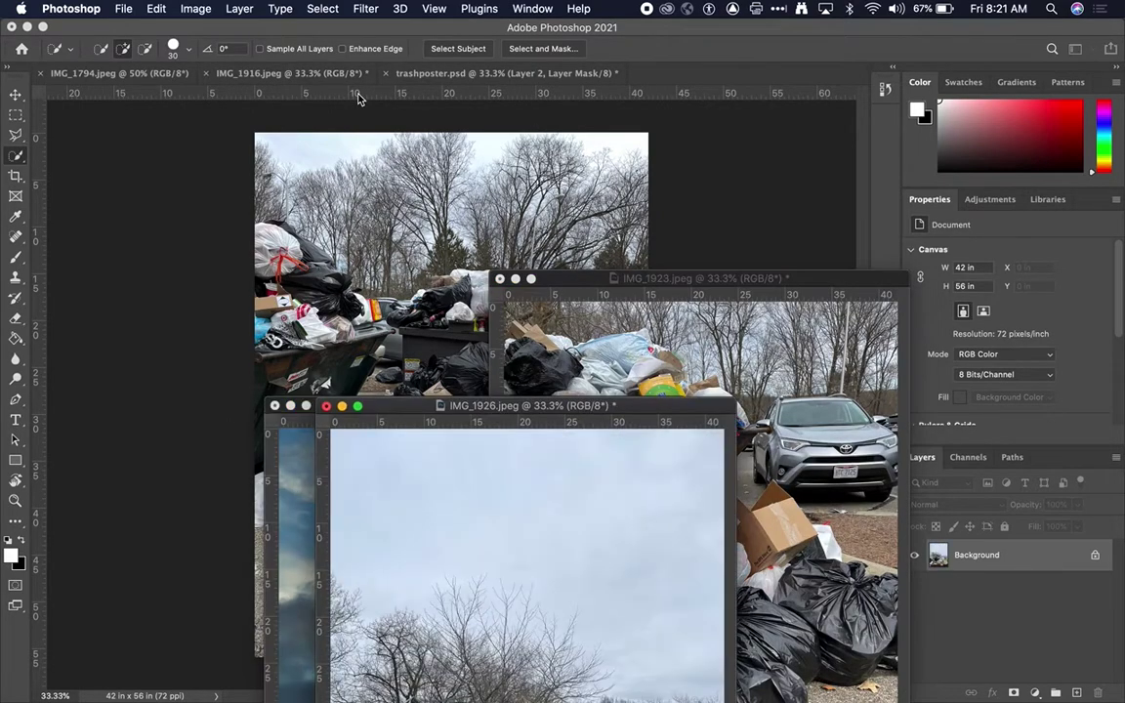
pyautogui.press('super+grave')
pyautogui.press('super+grave')
pyautogui.press('super+grave')
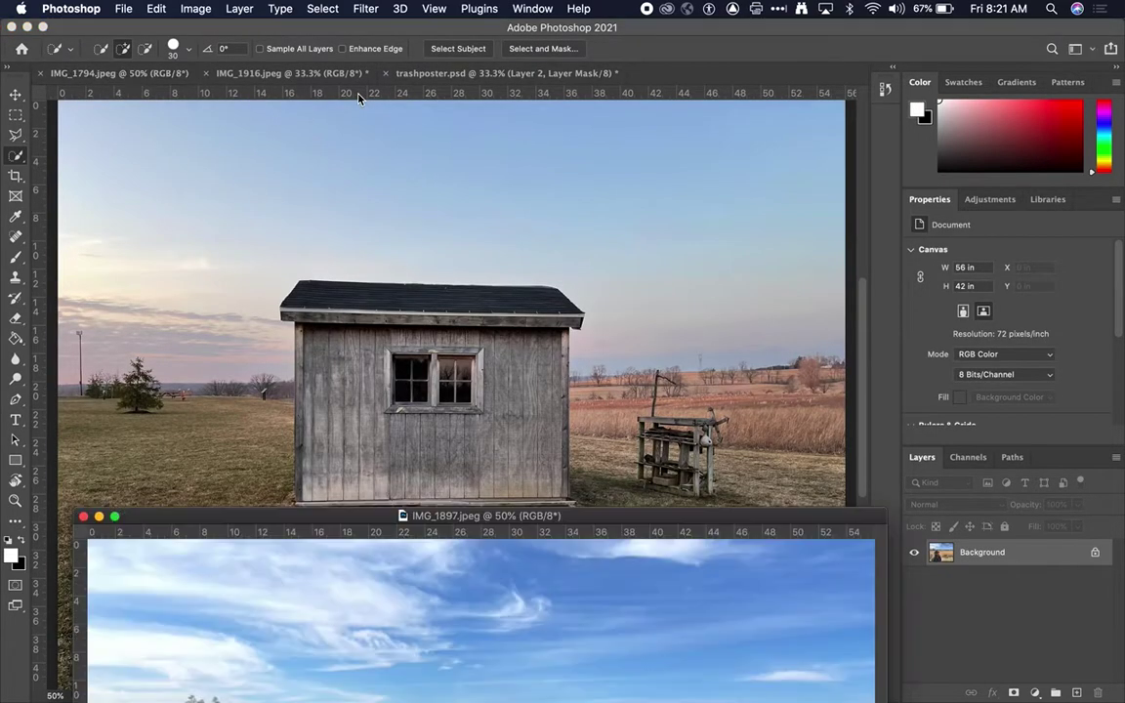
pyautogui.moveTo(214, 517); pyautogui.dragTo(153, 386)
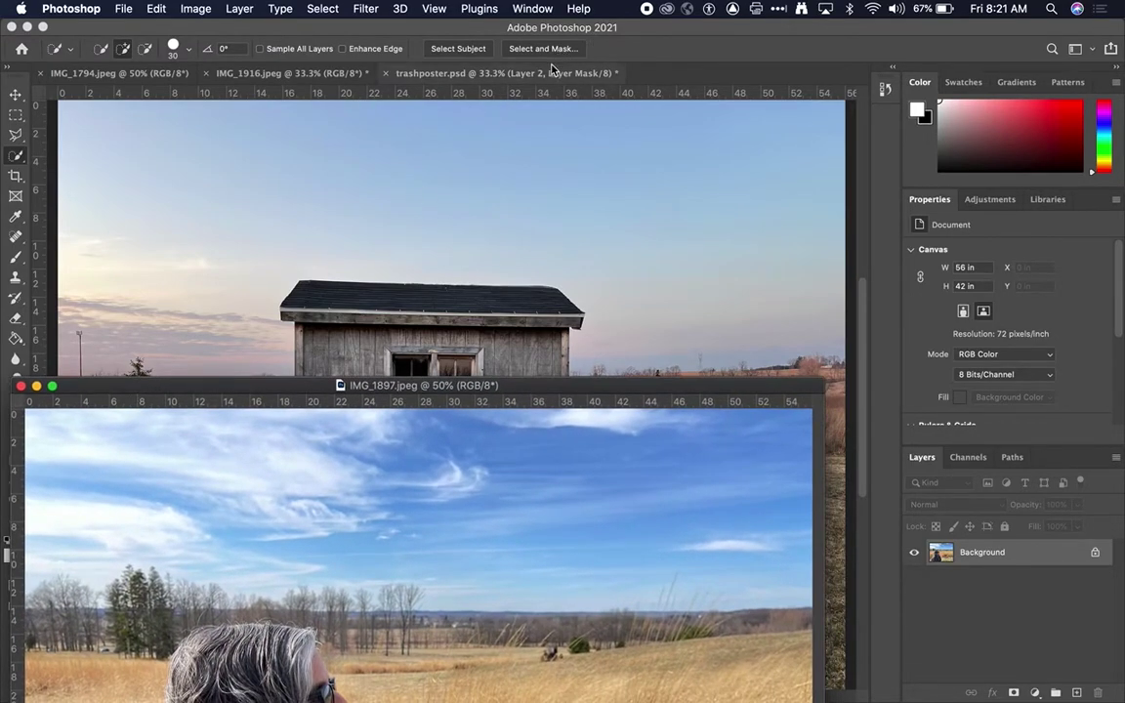
pyautogui.click(499, 72)
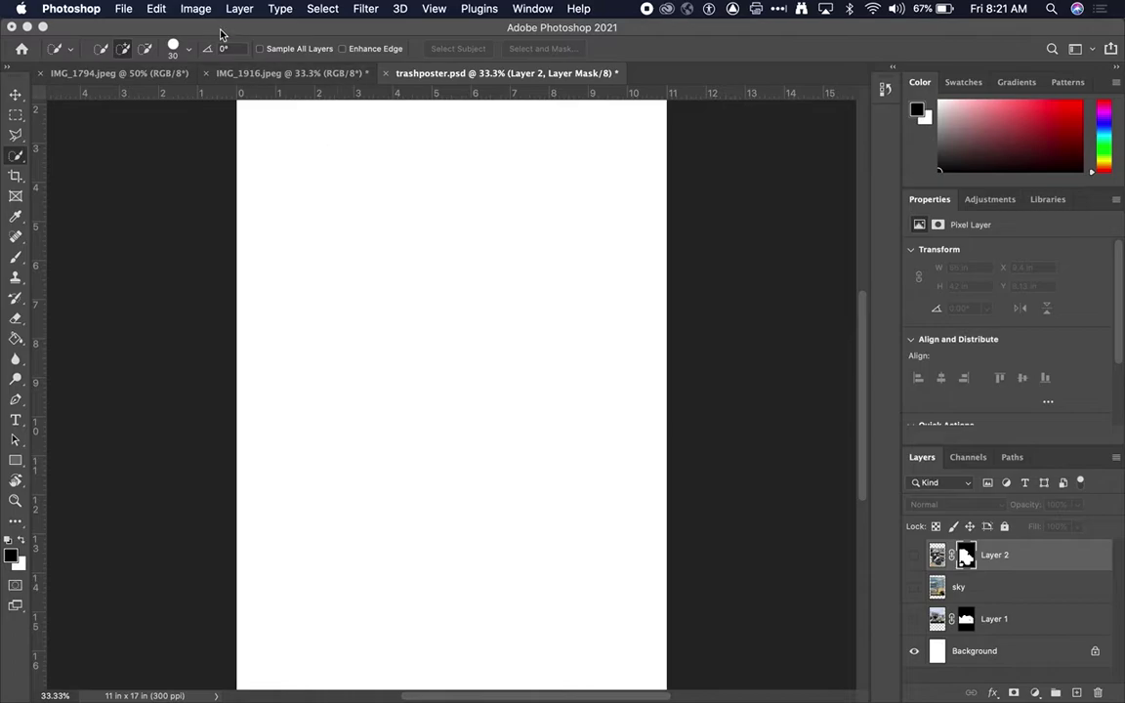
pyautogui.moveTo(220, 34); pyautogui.dragTo(301, 34)
pyautogui.click(39, 401)
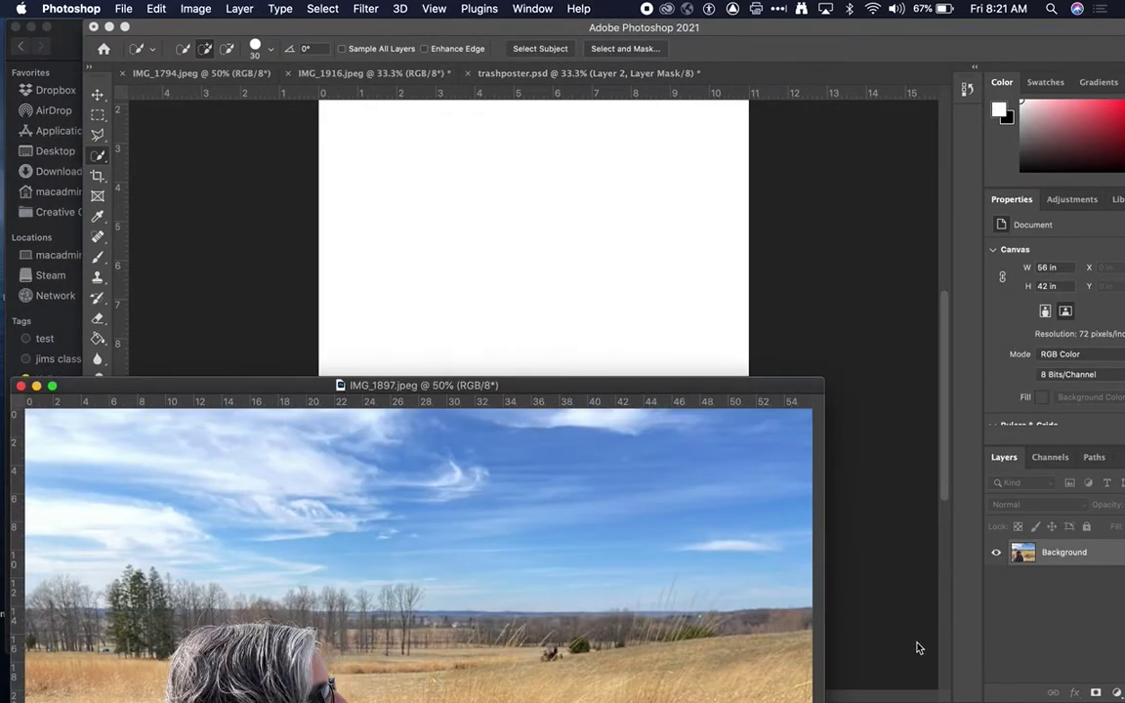
pyautogui.moveTo(1013, 550)
pyautogui.mouseDown()
pyautogui.moveTo(602, 264)
pyautogui.moveTo(583, 268)
pyautogui.moveTo(593, 369)
pyautogui.moveTo(515, 470)
pyautogui.moveTo(533, 478)
pyautogui.moveTo(484, 418)
pyautogui.moveTo(459, 356)
pyautogui.moveTo(424, 369)
pyautogui.moveTo(430, 361)
pyautogui.mouseUp()
# - Quick-select the woman's face, scarf and the upper and middle parts of her hair on Layer 3
pyautogui.press('v')
pyautogui.press('w')
pyautogui.scroll(5, 536, 414)
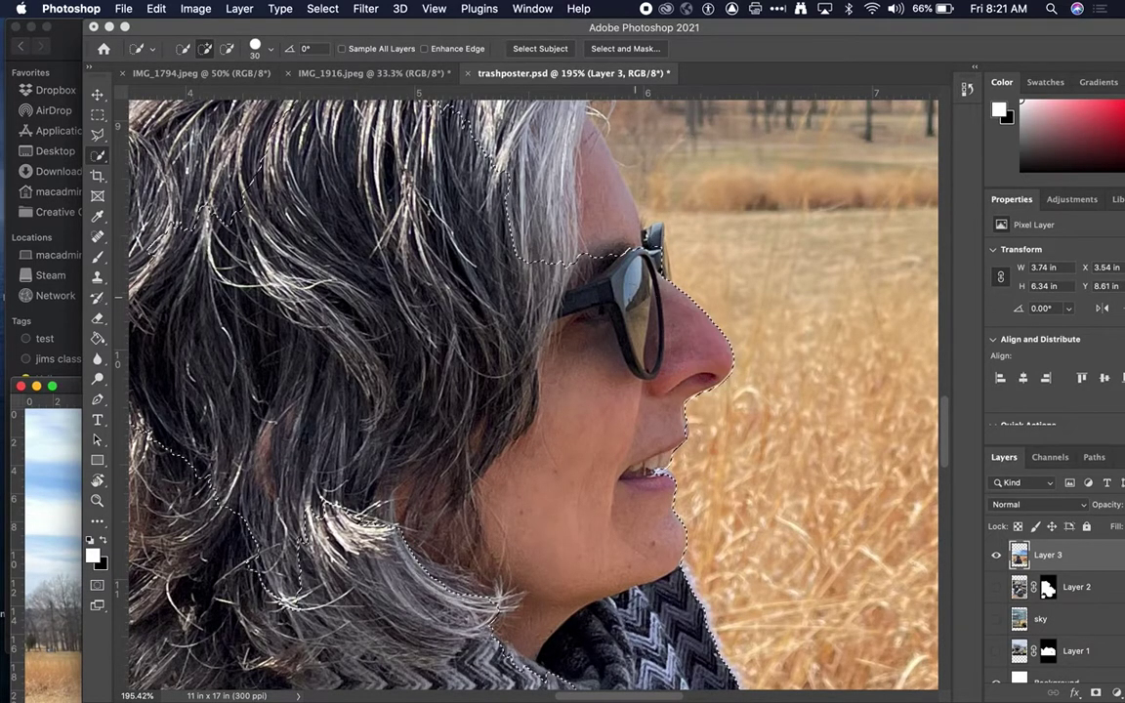
pyautogui.scroll(5, 590, 224)
pyautogui.hscroll(-8, 589, 223)
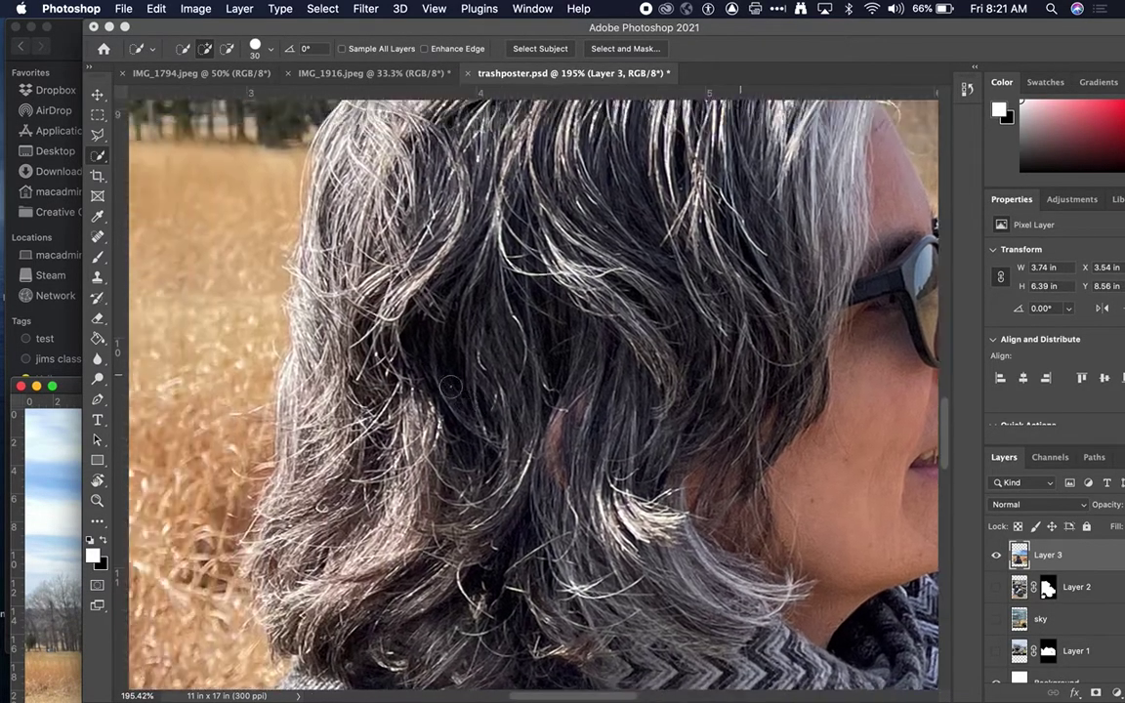
pyautogui.moveTo(452, 341)
pyautogui.mouseDown()
pyautogui.moveTo(429, 264)
pyautogui.moveTo(390, 254)
pyautogui.moveTo(351, 313)
pyautogui.moveTo(402, 459)
pyautogui.mouseUp()
pyautogui.moveTo(395, 525)
pyautogui.mouseDown()
pyautogui.moveTo(644, 220)
pyautogui.moveTo(781, 244)
pyautogui.moveTo(625, 200)
pyautogui.moveTo(686, 212)
pyautogui.moveTo(352, 469)
pyautogui.moveTo(317, 376)
pyautogui.moveTo(318, 528)
pyautogui.mouseUp()
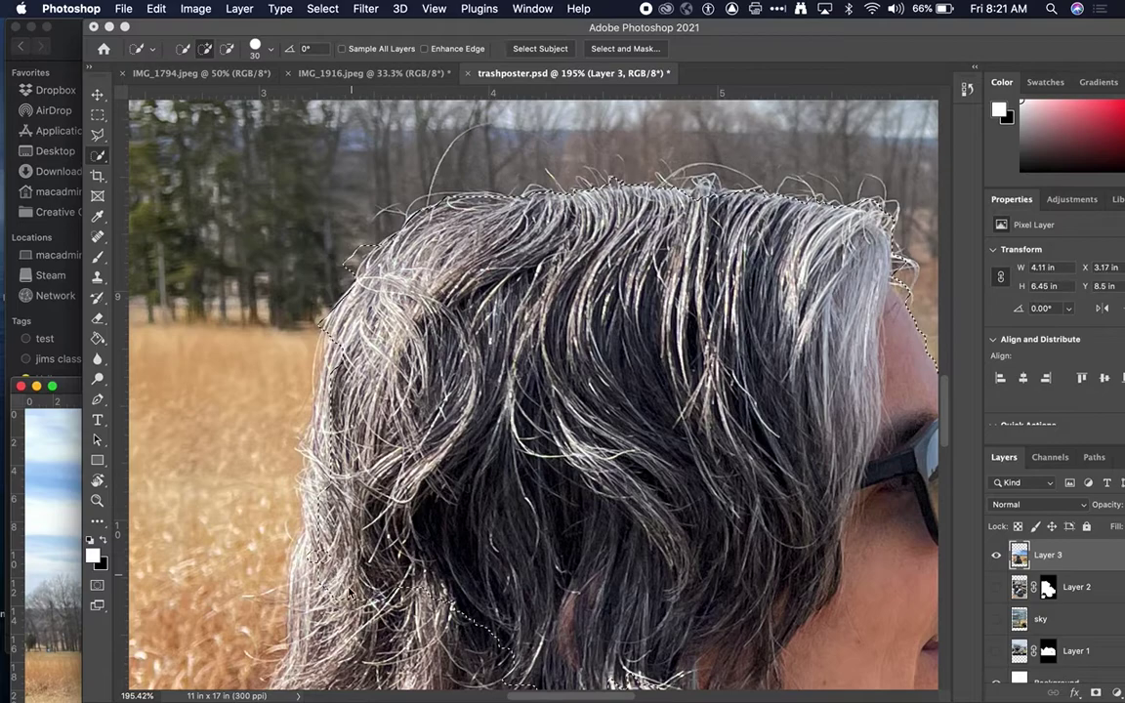
# - Extend the selection down the back of the woman's hair and over the shoulder of her coat
pyautogui.scroll(-5, 318, 528)
pyautogui.hscroll(-2, 318, 527)
pyautogui.moveTo(352, 332)
pyautogui.mouseDown()
pyautogui.moveTo(546, 459)
pyautogui.moveTo(684, 459)
pyautogui.moveTo(342, 391)
pyautogui.moveTo(370, 453)
pyautogui.moveTo(346, 293)
pyautogui.moveTo(302, 410)
pyautogui.moveTo(342, 466)
pyautogui.mouseUp()
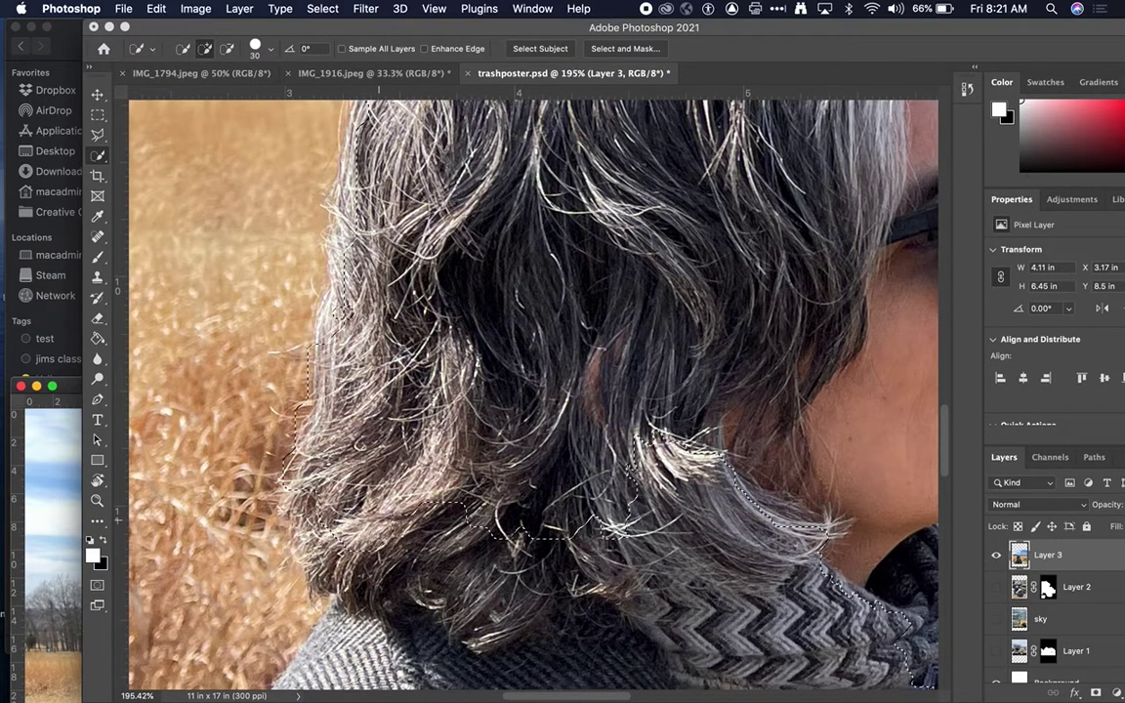
pyautogui.scroll(-5, 341, 466)
pyautogui.scroll(-3, 342, 466)
pyautogui.moveTo(351, 420); pyautogui.dragTo(234, 586)
pyautogui.scroll(-10, 601, 437)
pyautogui.hscroll(5, 601, 437)
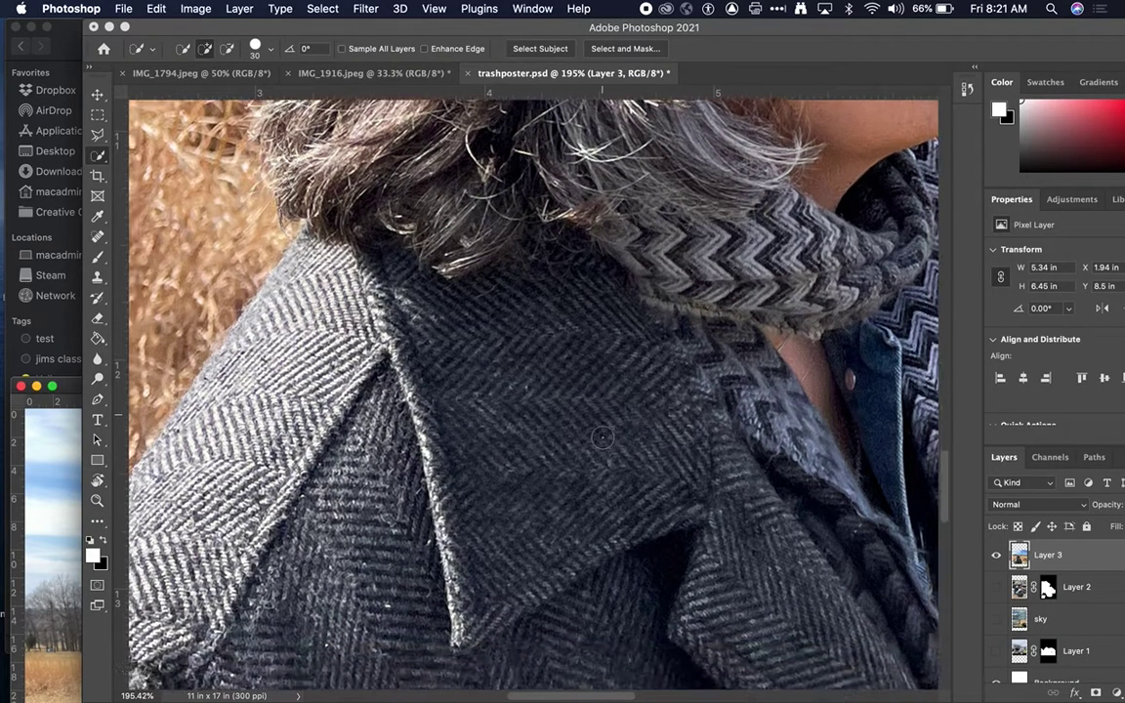
pyautogui.scroll(-5, 601, 437)
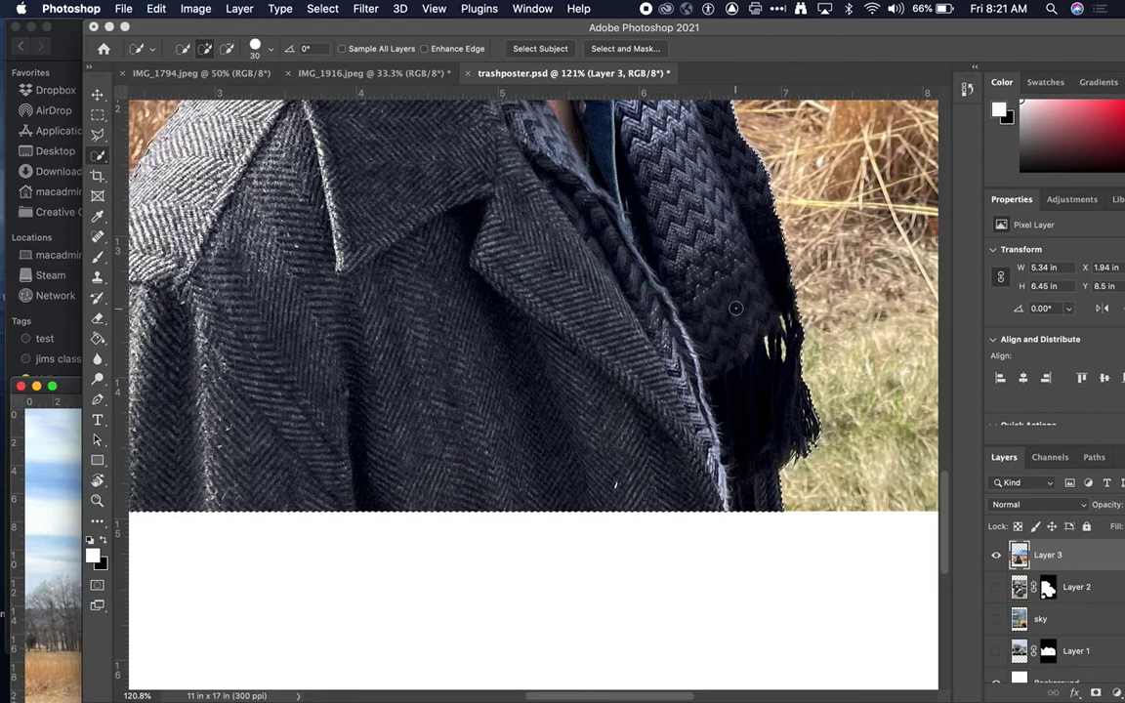
pyautogui.scroll(10, 735, 462)
pyautogui.hscroll(-4, 735, 462)
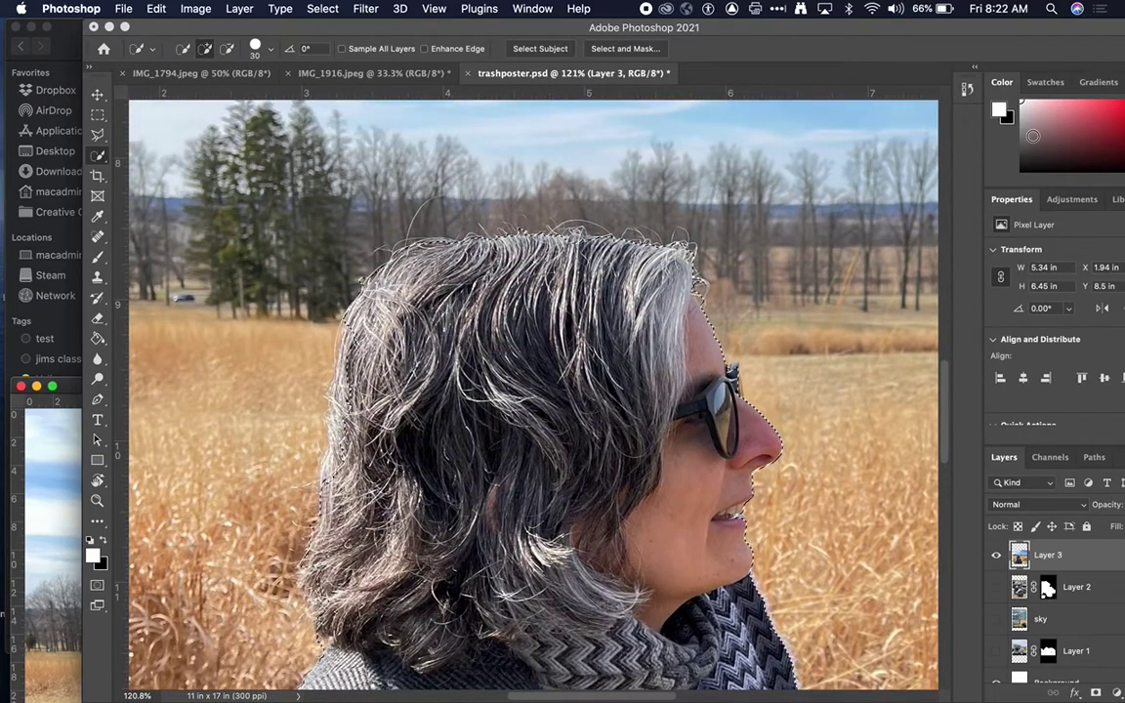
# - Mask Layer 3 with the current selection of the woman and refine the mask edge with a 15 px edge-detection radius
pyautogui.moveTo(909, 37); pyautogui.dragTo(827, 32)
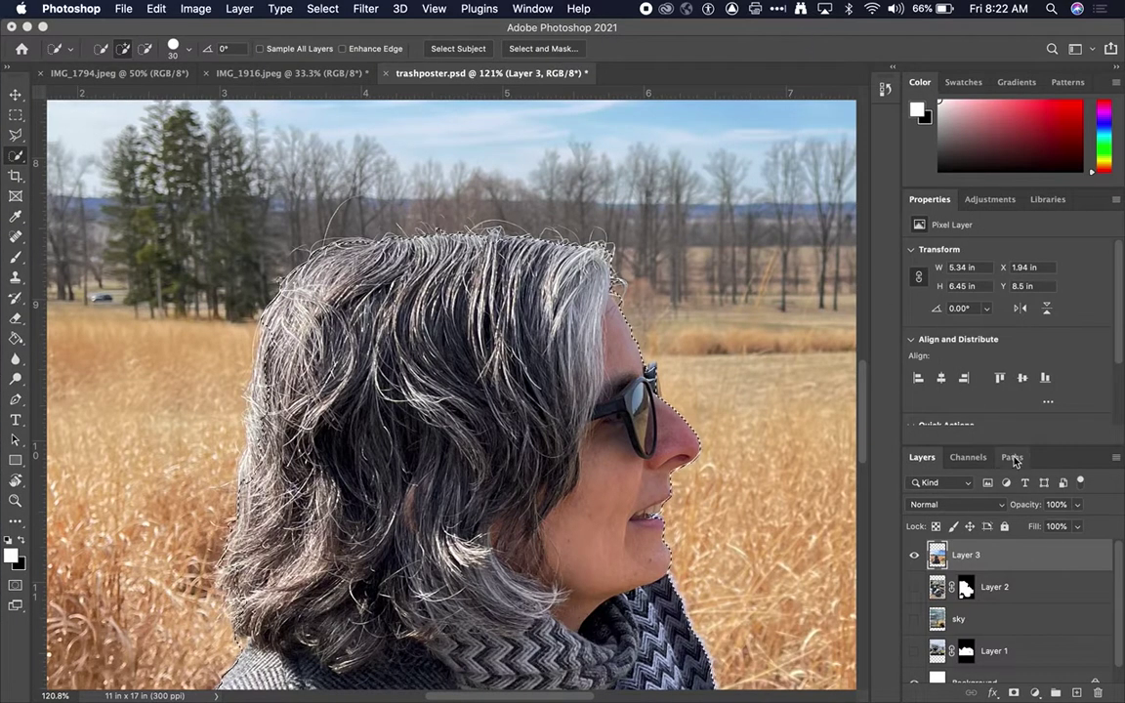
pyautogui.scroll(-3, 1057, 415)
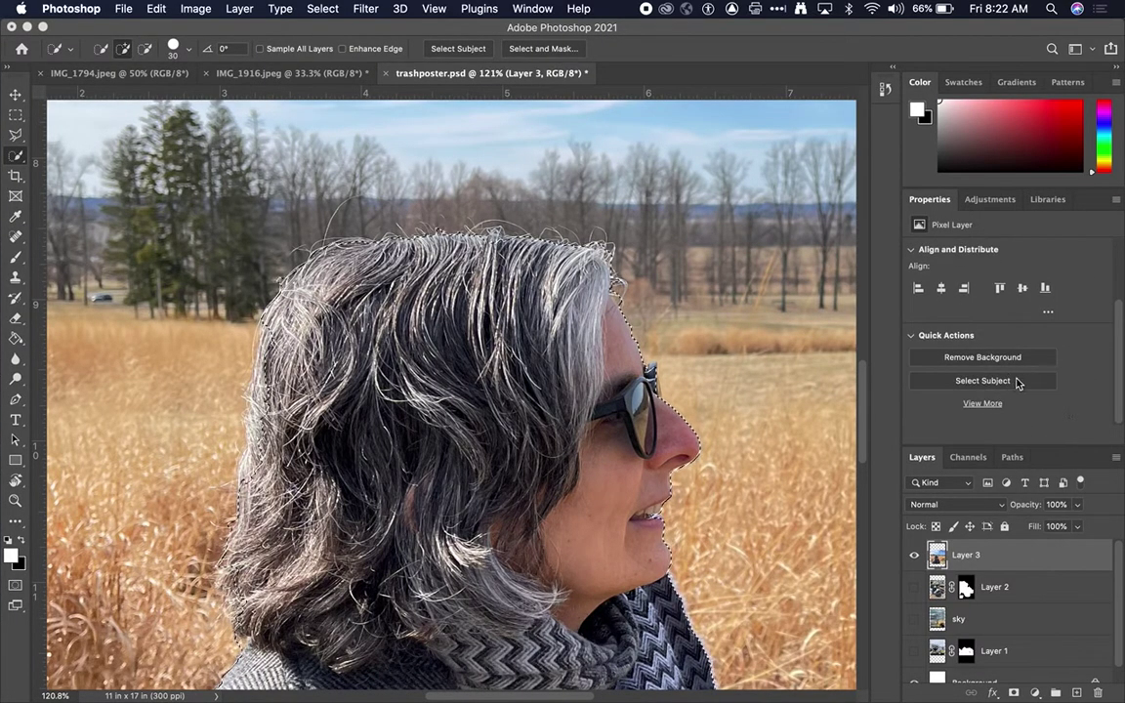
pyautogui.click(1014, 692)
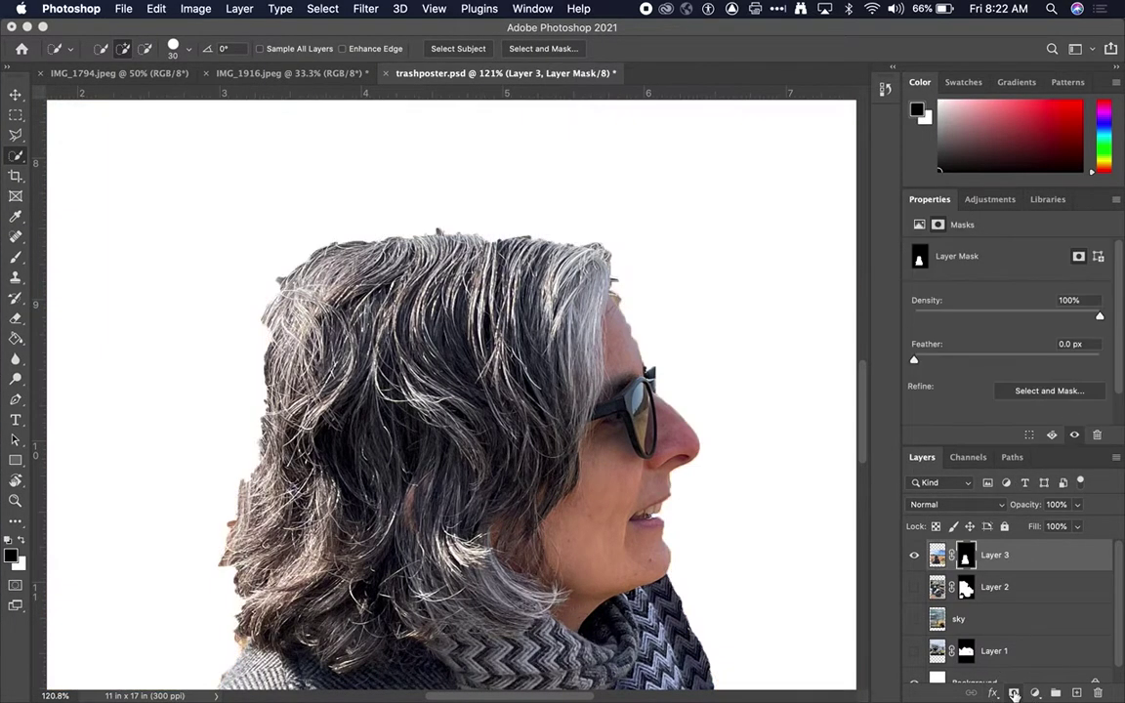
pyautogui.click(1049, 390)
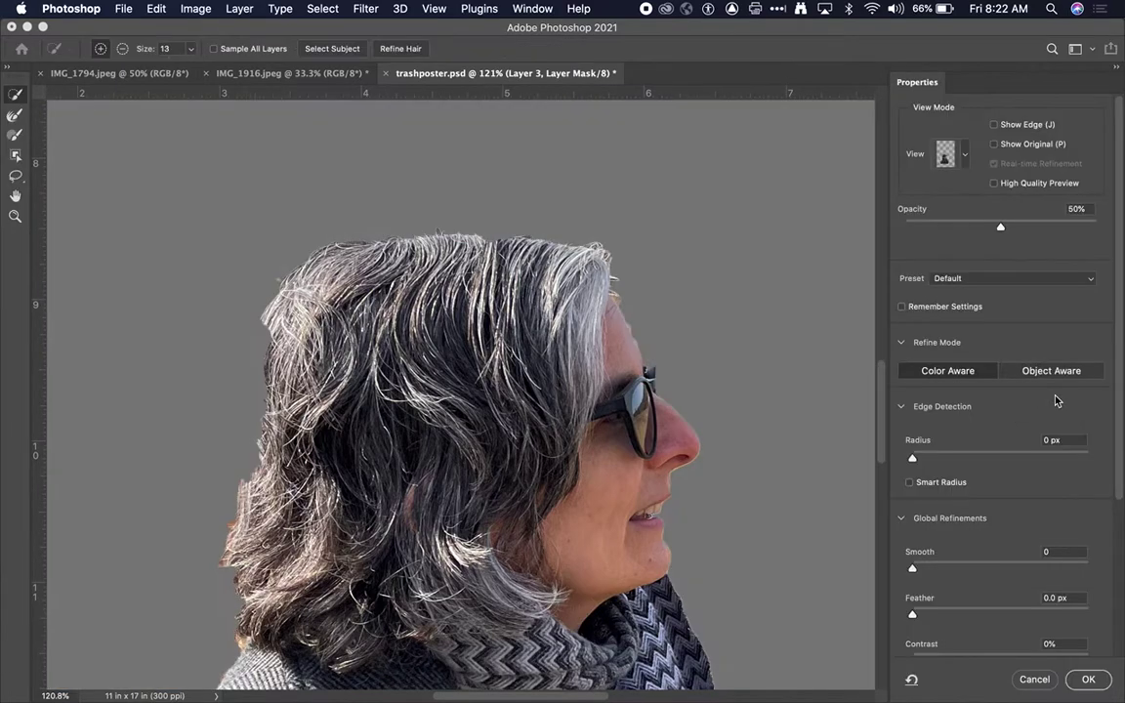
pyautogui.moveTo(957, 455); pyautogui.dragTo(987, 457)
pyautogui.click(1053, 440)
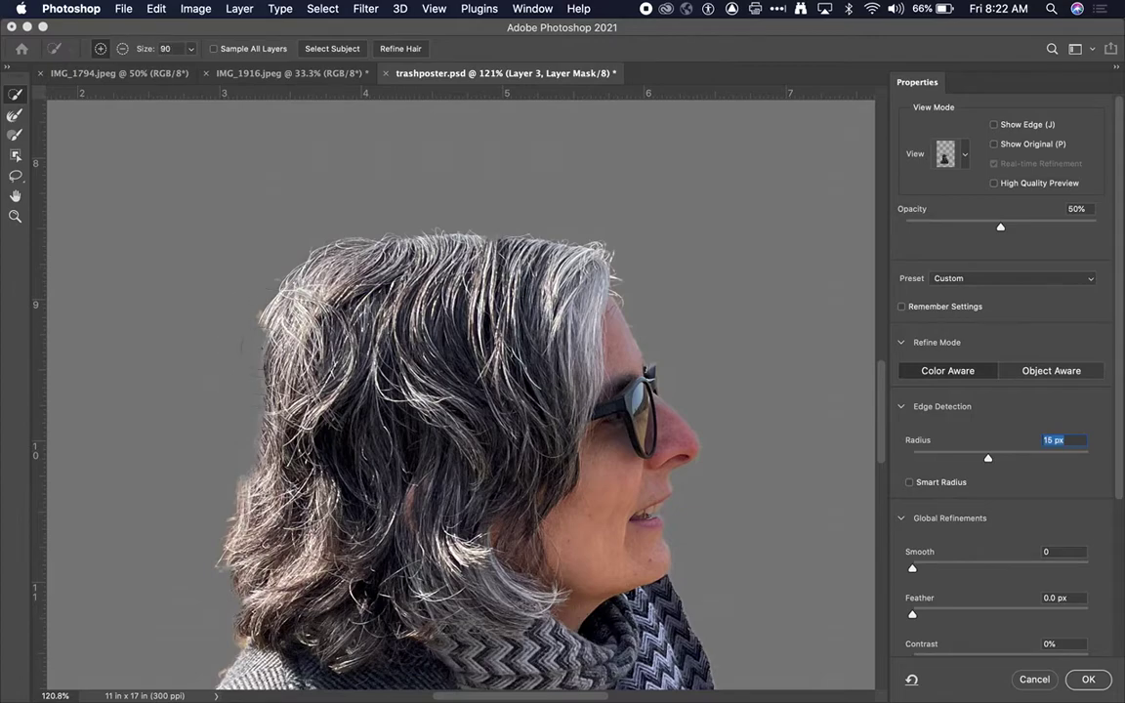
# - Touch up the mask behind the woman's hair and brush along the upper hair edge with the Refine Edge Brush in edge view
pyautogui.moveTo(252, 322)
pyautogui.mouseDown()
pyautogui.moveTo(241, 445)
pyautogui.moveTo(259, 491)
pyautogui.mouseUp()
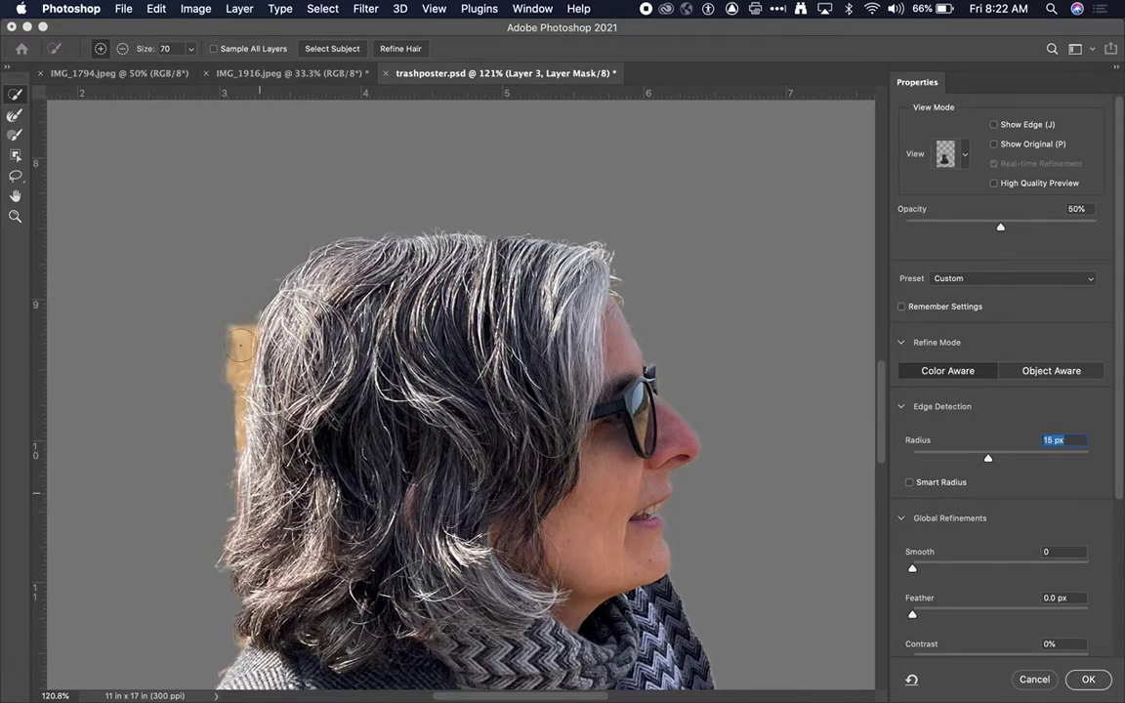
pyautogui.moveTo(230, 335)
pyautogui.mouseDown()
pyautogui.moveTo(215, 322)
pyautogui.moveTo(200, 385)
pyautogui.moveTo(242, 306)
pyautogui.mouseUp()
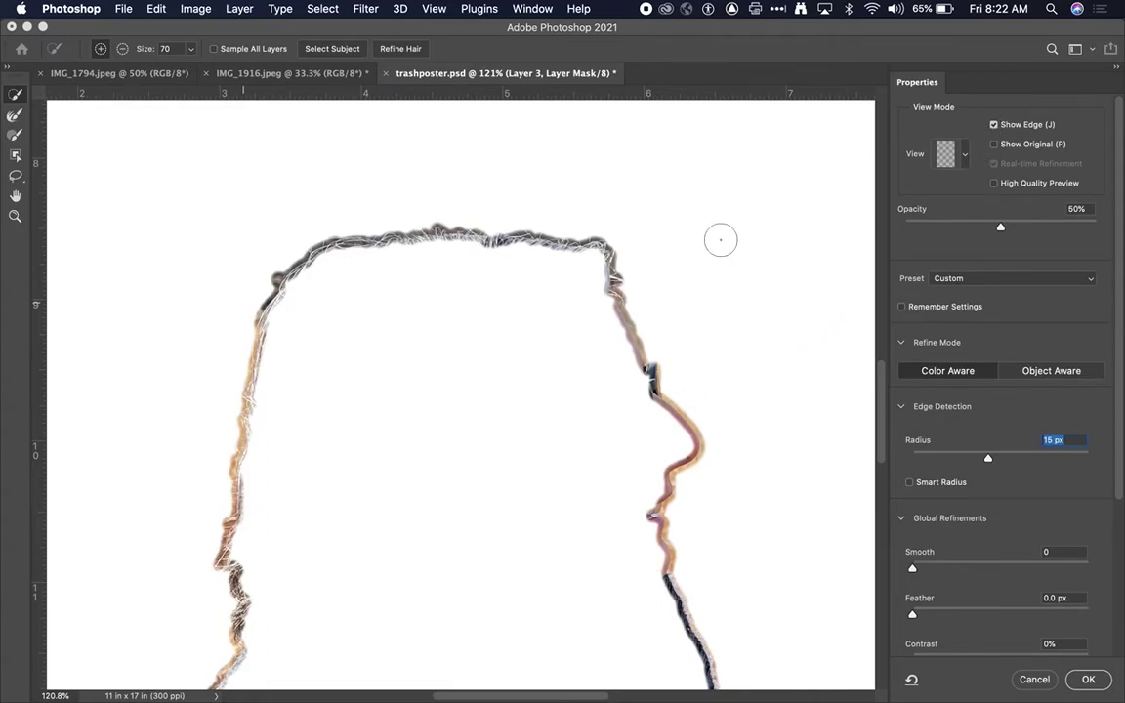
pyautogui.click(15, 115)
pyautogui.moveTo(279, 304)
pyautogui.mouseDown()
pyautogui.moveTo(310, 264)
pyautogui.moveTo(274, 309)
pyautogui.moveTo(280, 291)
pyautogui.moveTo(356, 247)
pyautogui.moveTo(327, 257)
pyautogui.moveTo(474, 242)
pyautogui.moveTo(433, 239)
pyautogui.moveTo(471, 240)
pyautogui.mouseUp()
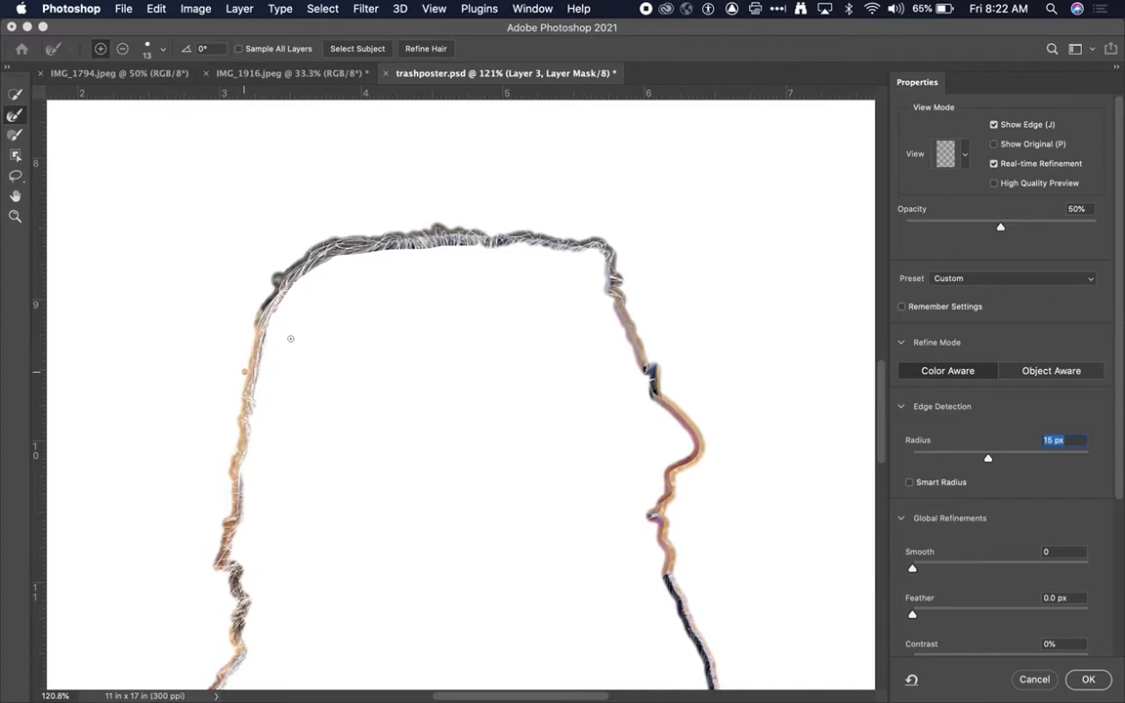
pyautogui.press('z')
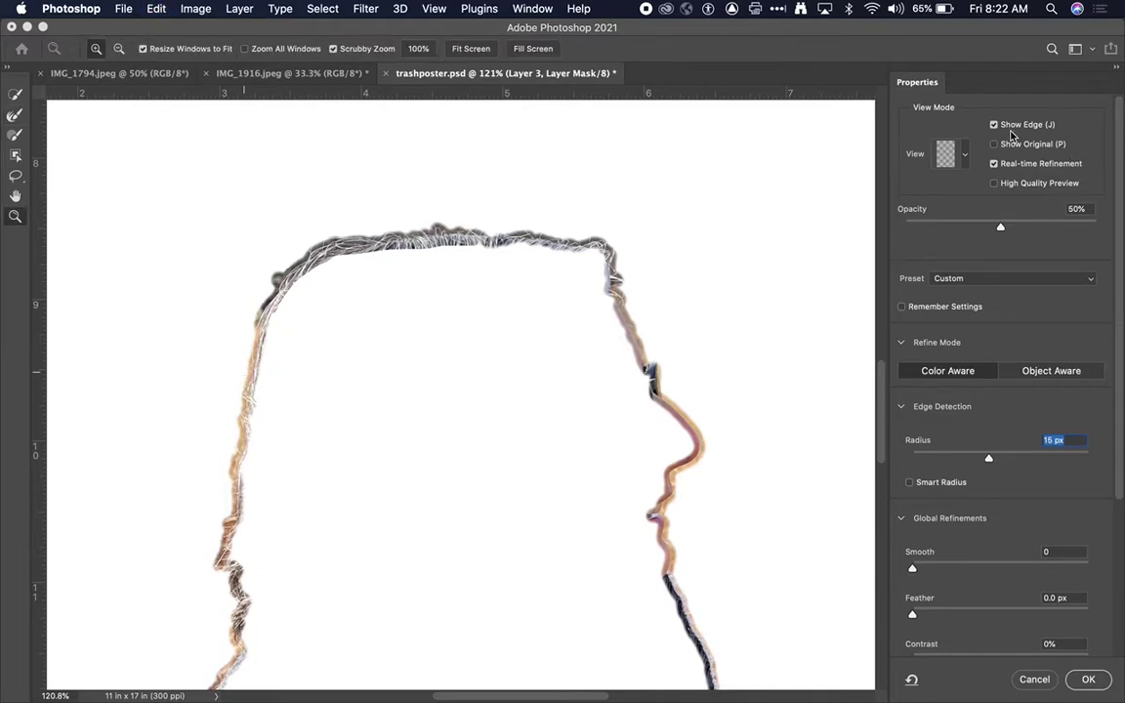
pyautogui.press('j')
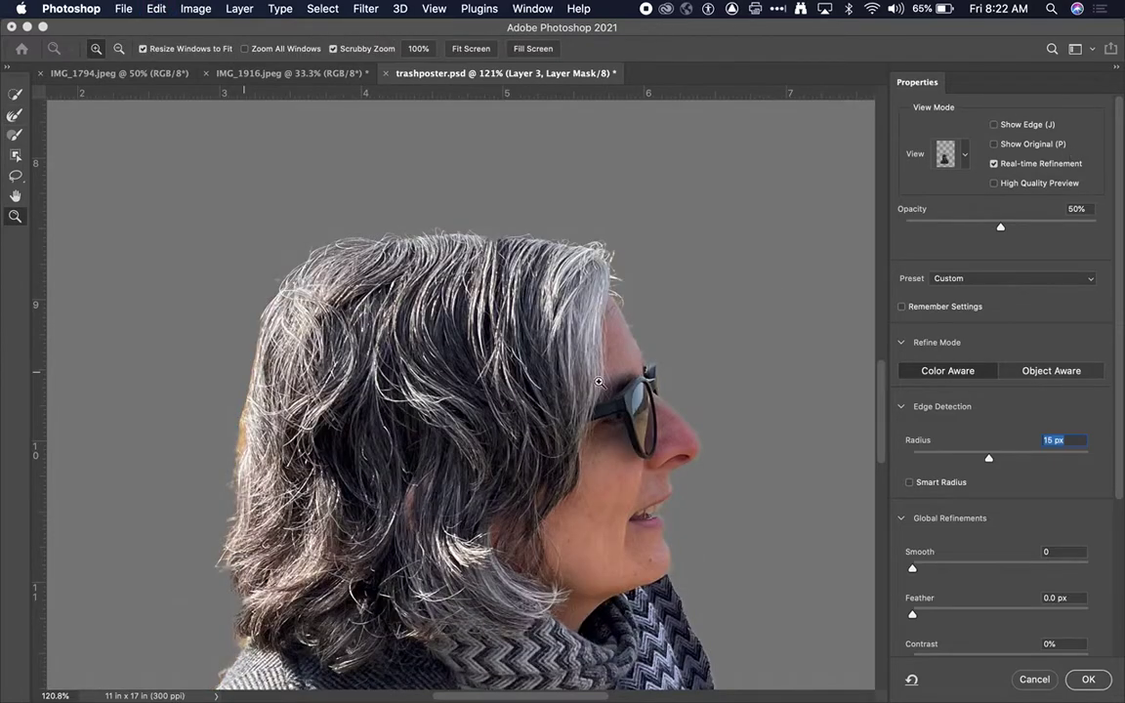
# - Remove the leftover background fringe behind the woman's hair and apply the refined mask to Layer 3
pyautogui.press('alt')
pyautogui.keyDown('alt'); pyautogui.click(244, 388); pyautogui.keyUp('alt')
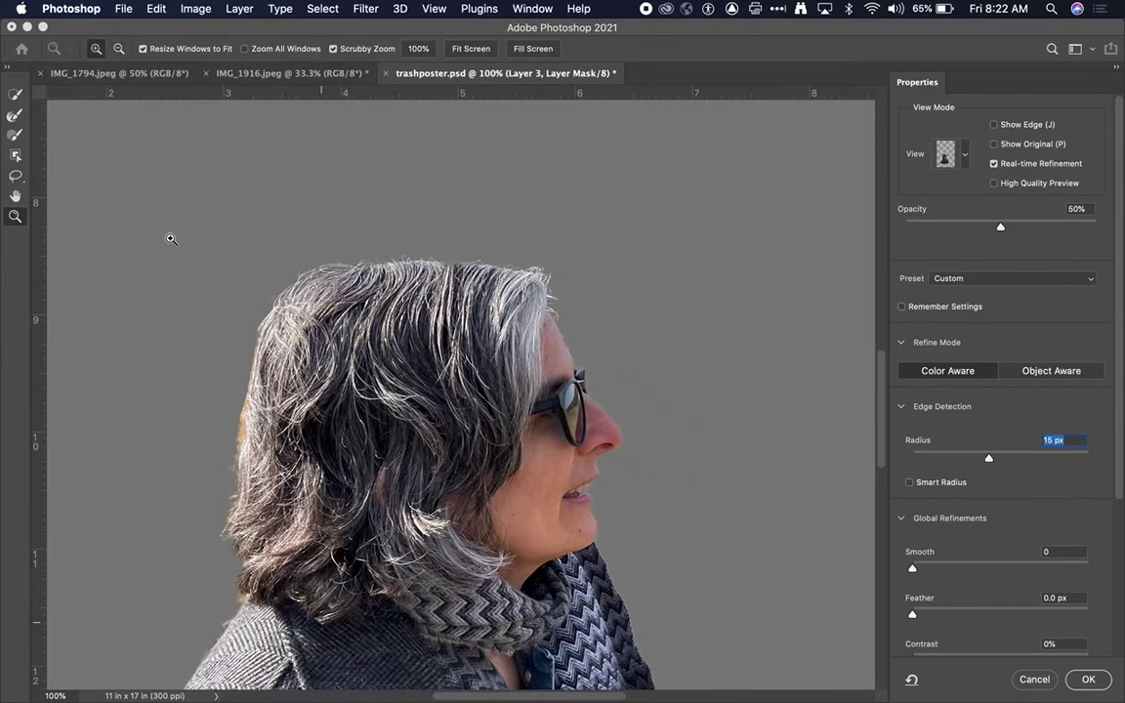
pyautogui.click(16, 93)
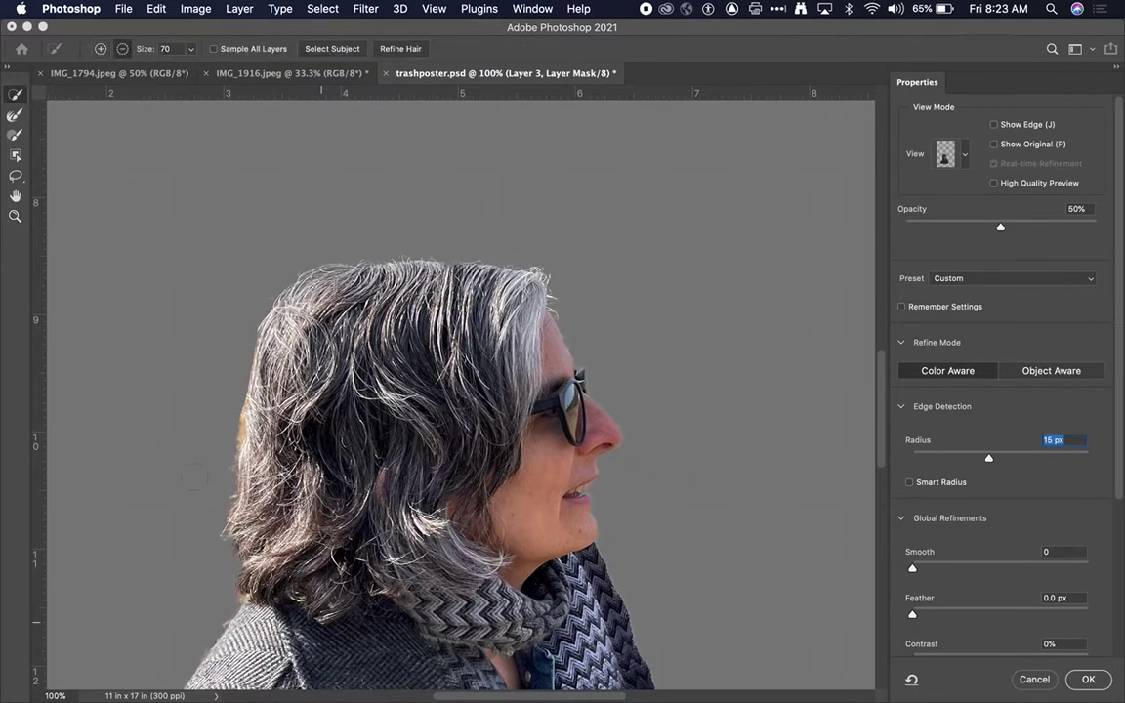
pyautogui.moveTo(235, 402)
pyautogui.mouseDown()
pyautogui.moveTo(220, 432)
pyautogui.moveTo(238, 326)
pyautogui.moveTo(241, 342)
pyautogui.mouseUp()
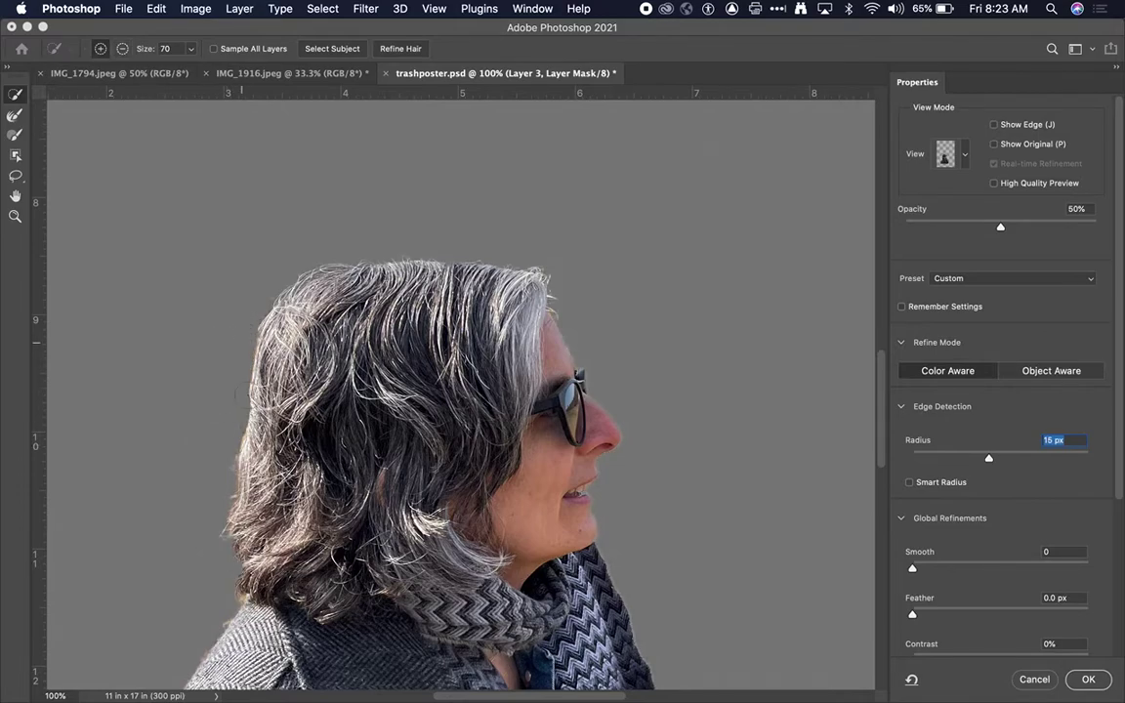
pyautogui.scroll(-3, 549, 527)
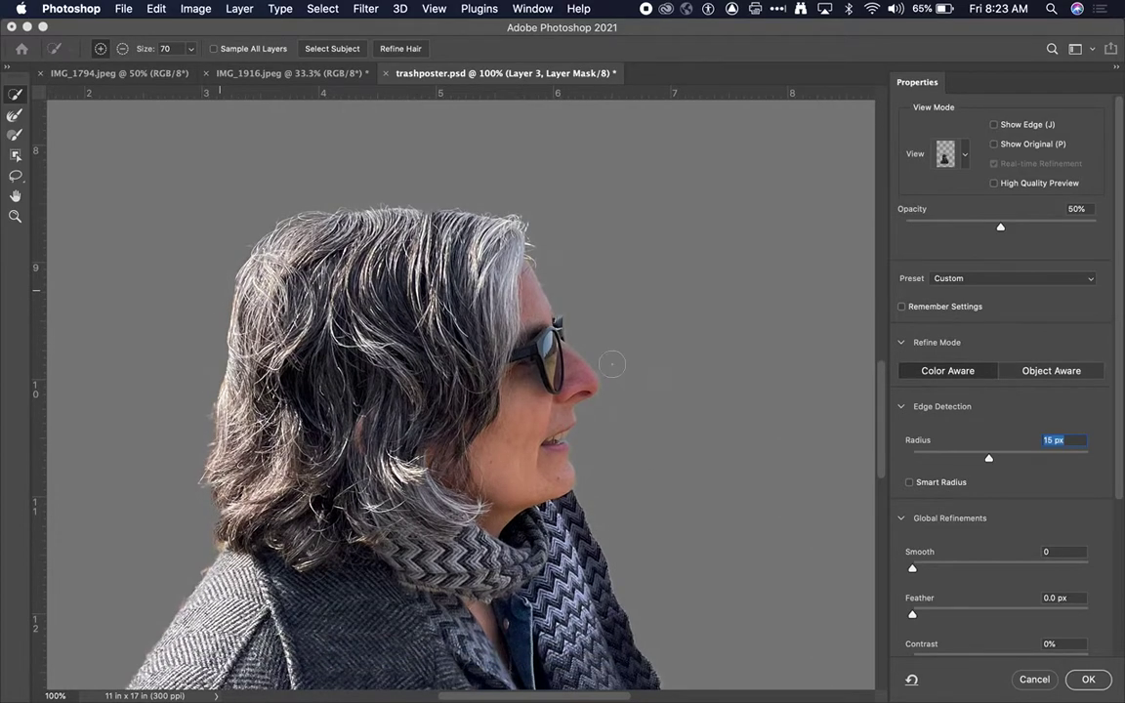
pyautogui.click(1089, 679)
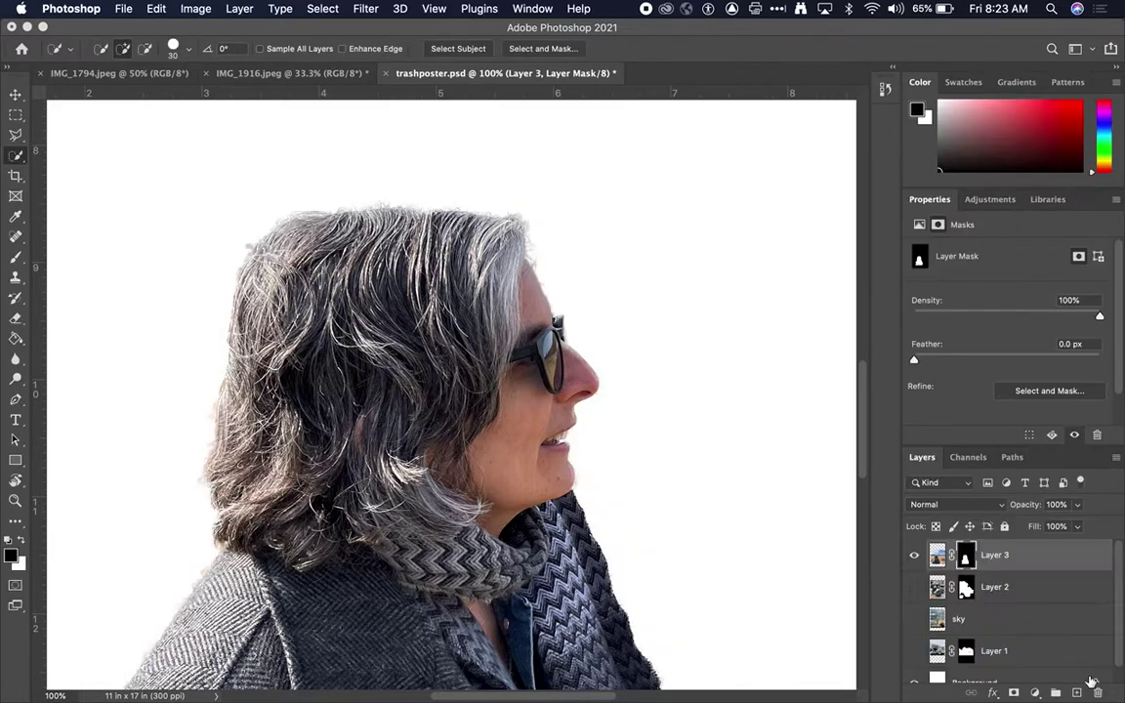
# - Hide Layer 3, float the IMG_1794 shed photo in its own window and copy it onto the poster as a new layer
pyautogui.scroll(-4, 593, 391)
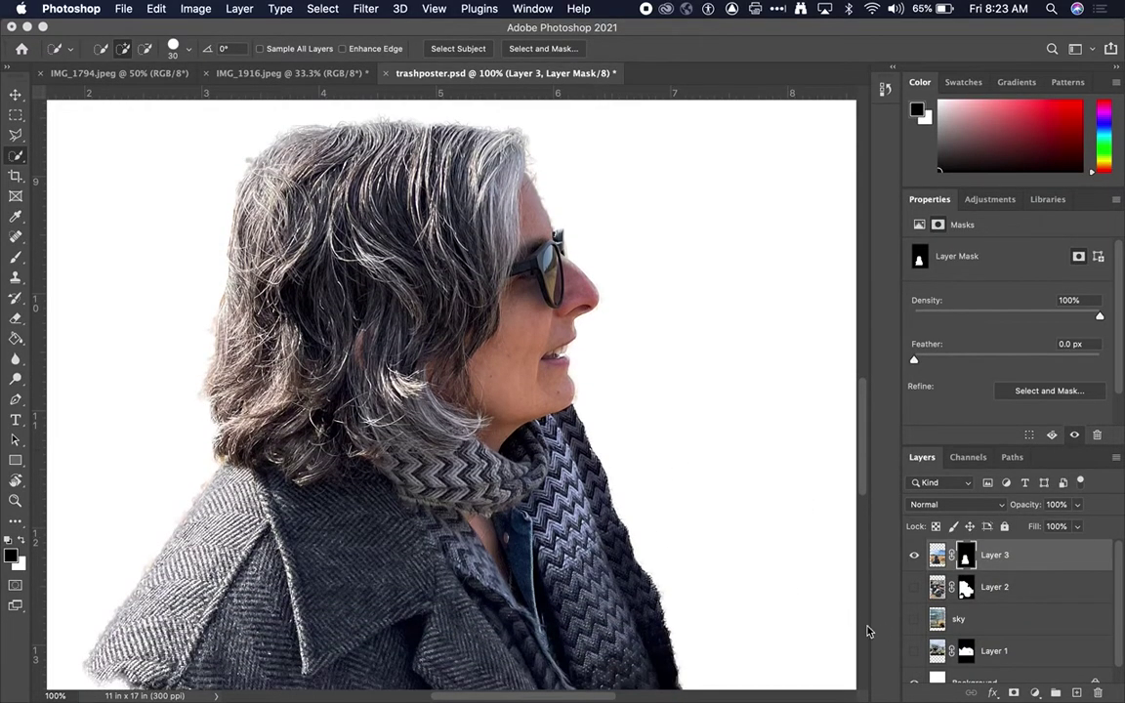
pyautogui.click(912, 556)
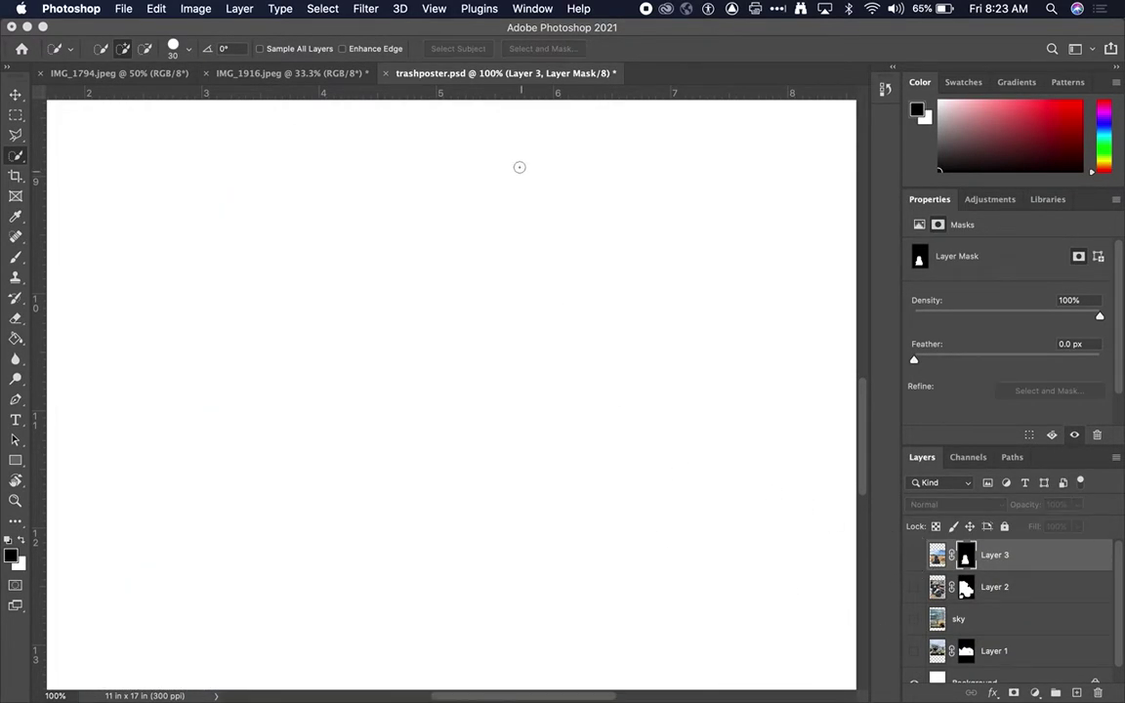
pyautogui.click(161, 73)
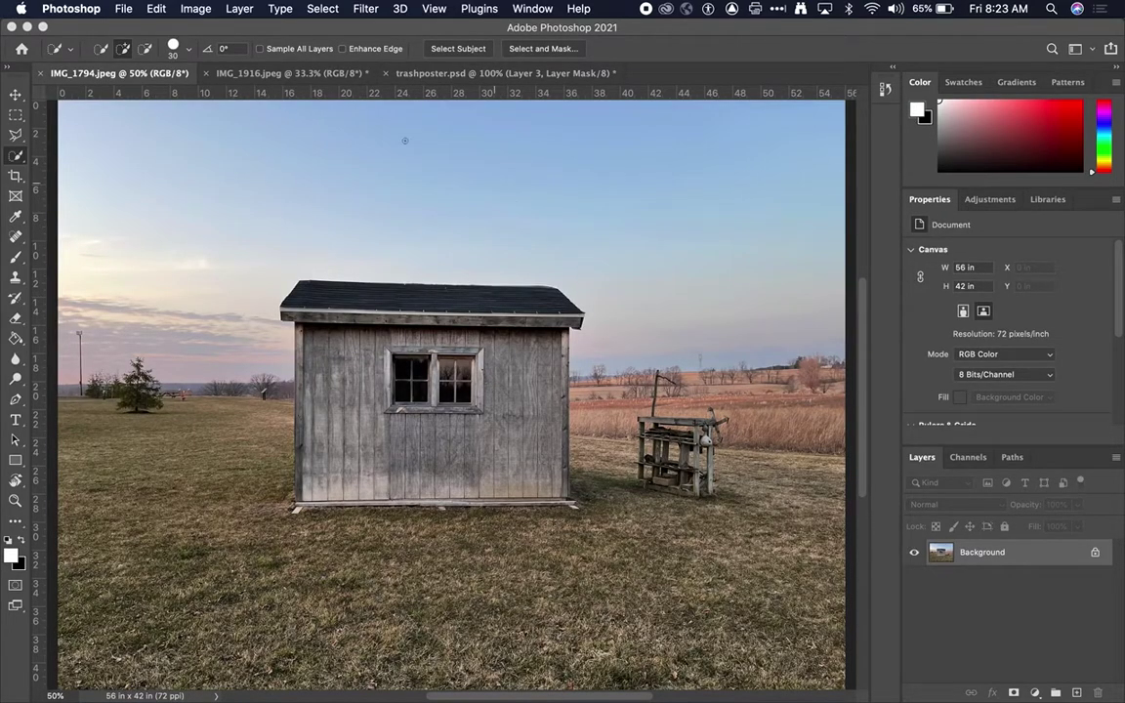
pyautogui.moveTo(119, 72); pyautogui.dragTo(200, 457)
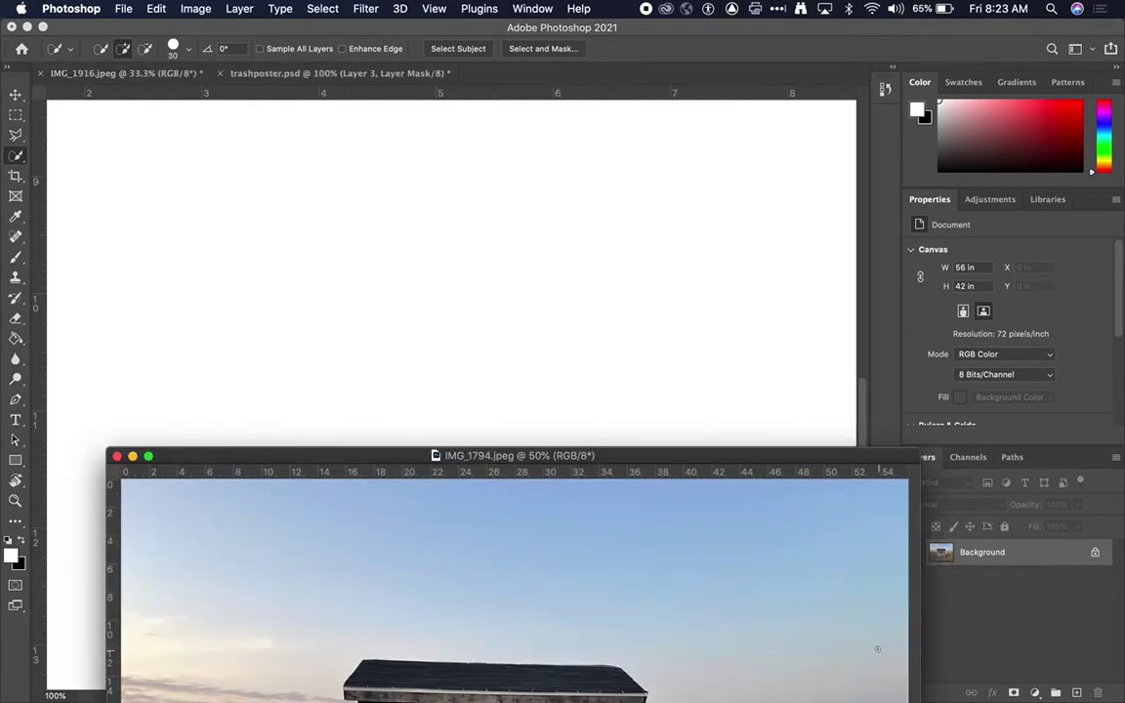
pyautogui.moveTo(945, 558); pyautogui.dragTo(512, 361)
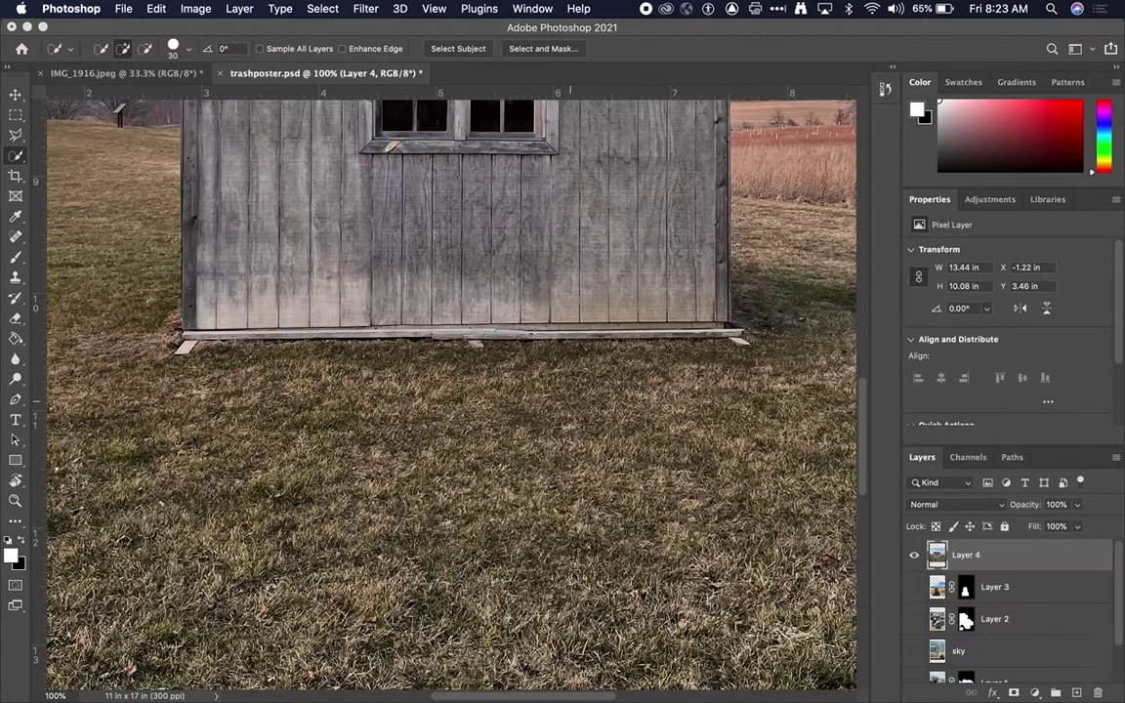
# - Move the shed photo straight down on the poster to a Y position of about 5.62 in
pyautogui.press('super+0')
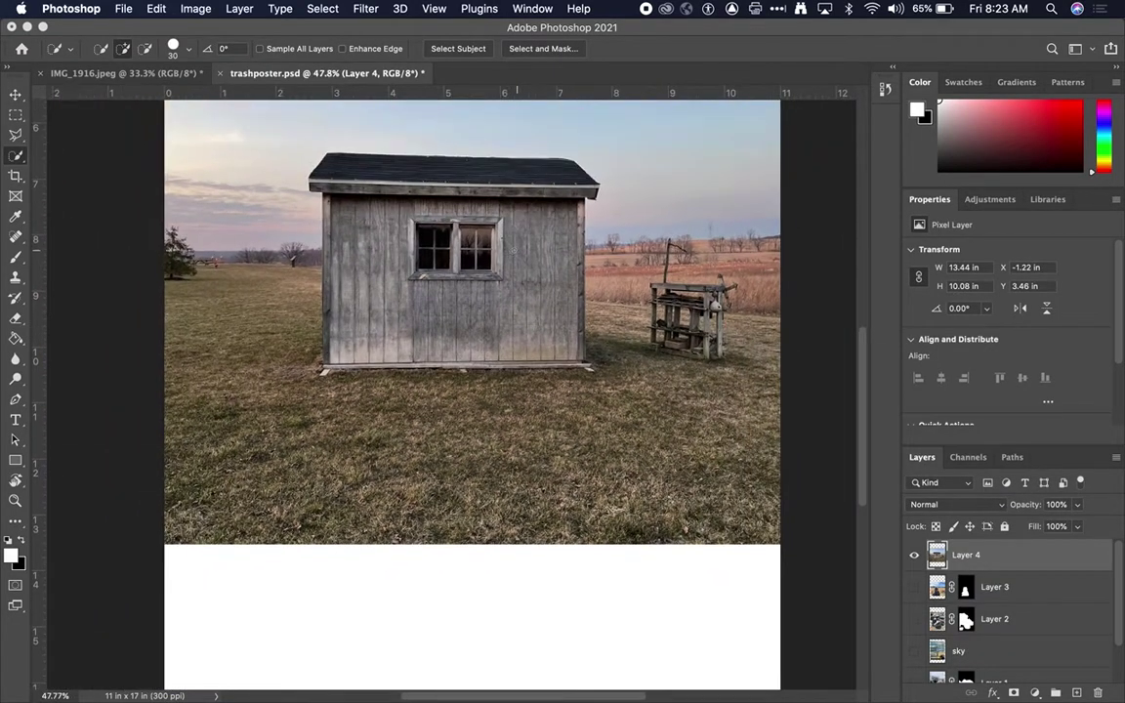
pyautogui.press('v')
pyautogui.moveTo(513, 254); pyautogui.dragTo(512, 375)
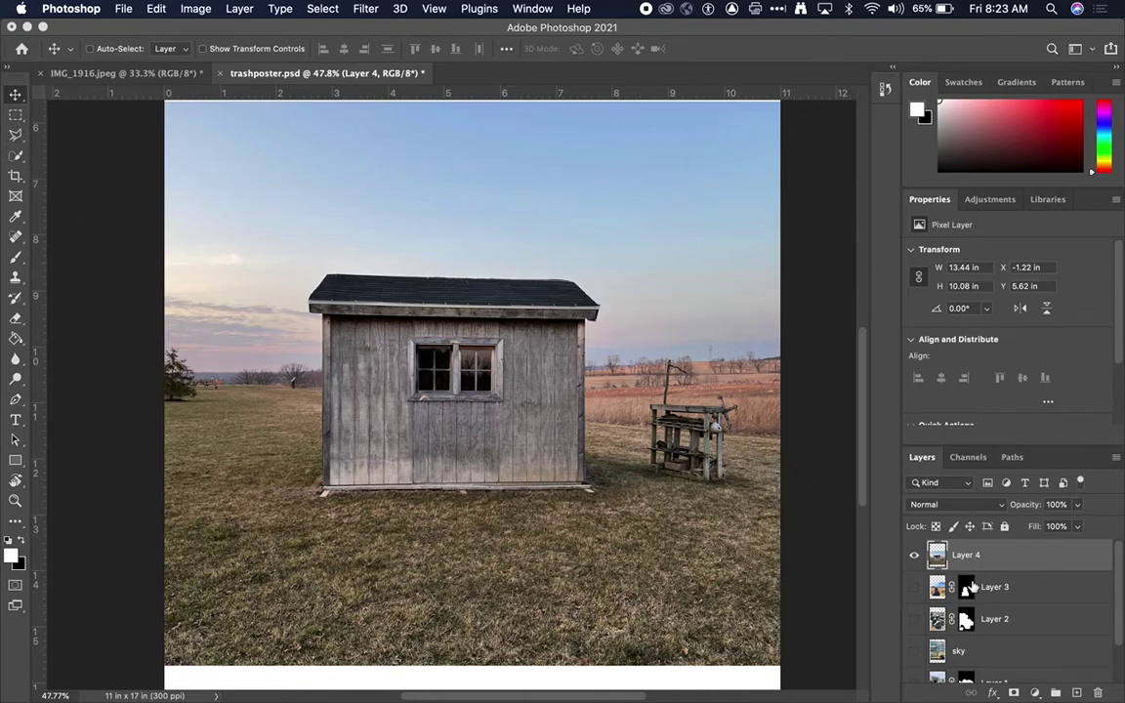
# - Quick-select the shed's roof and front wall on Layer 4, including the left corner board
pyautogui.press('w')
pyautogui.moveTo(488, 410)
pyautogui.mouseDown()
pyautogui.moveTo(467, 283)
pyautogui.moveTo(539, 297)
pyautogui.moveTo(359, 274)
pyautogui.moveTo(453, 482)
pyautogui.mouseUp()
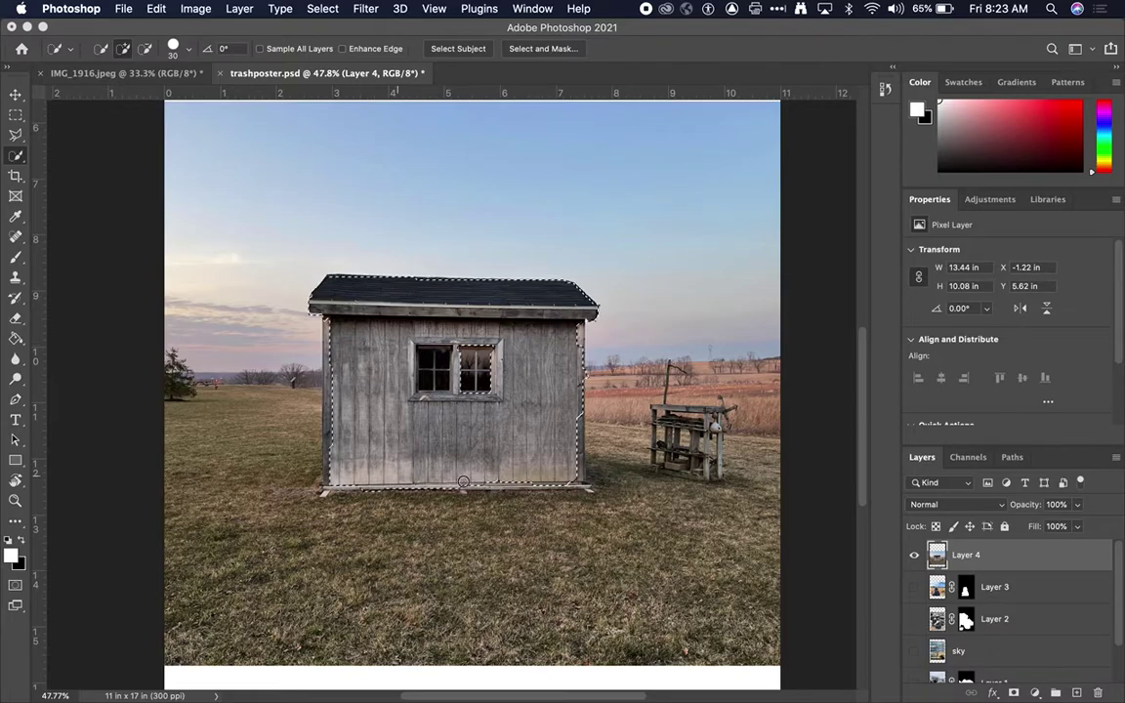
pyautogui.scroll(5, 388, 432)
pyautogui.hscroll(-3, 389, 433)
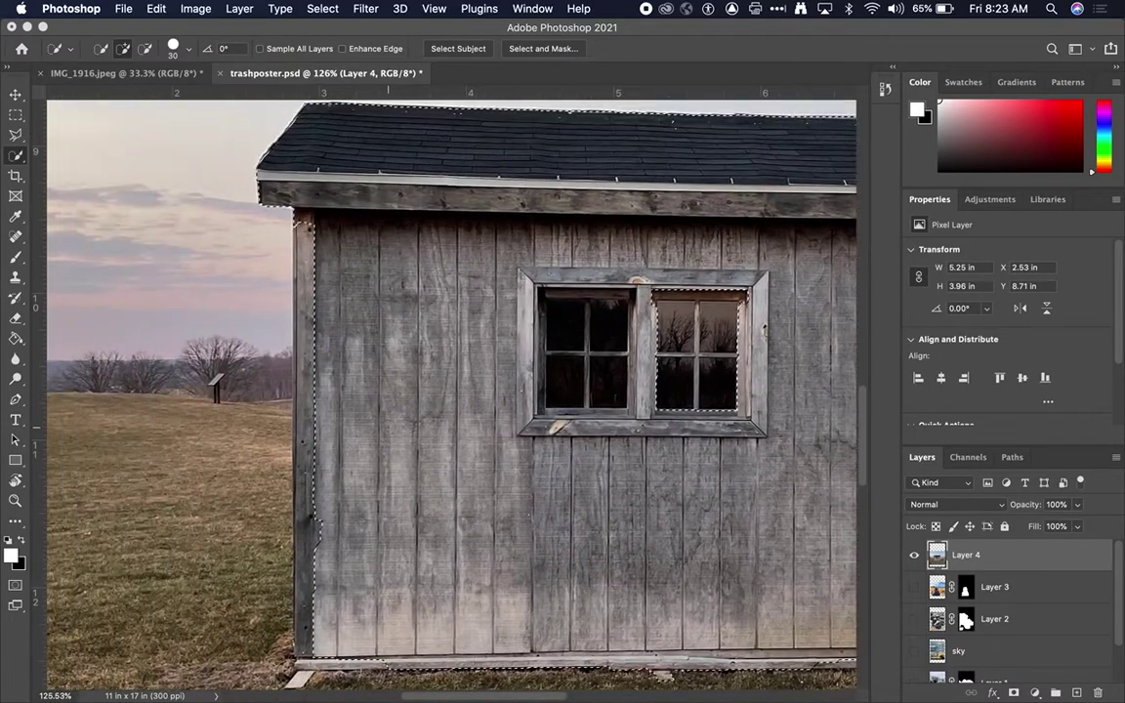
pyautogui.moveTo(311, 220)
pyautogui.mouseDown()
pyautogui.moveTo(299, 341)
pyautogui.moveTo(305, 550)
pyautogui.mouseUp()
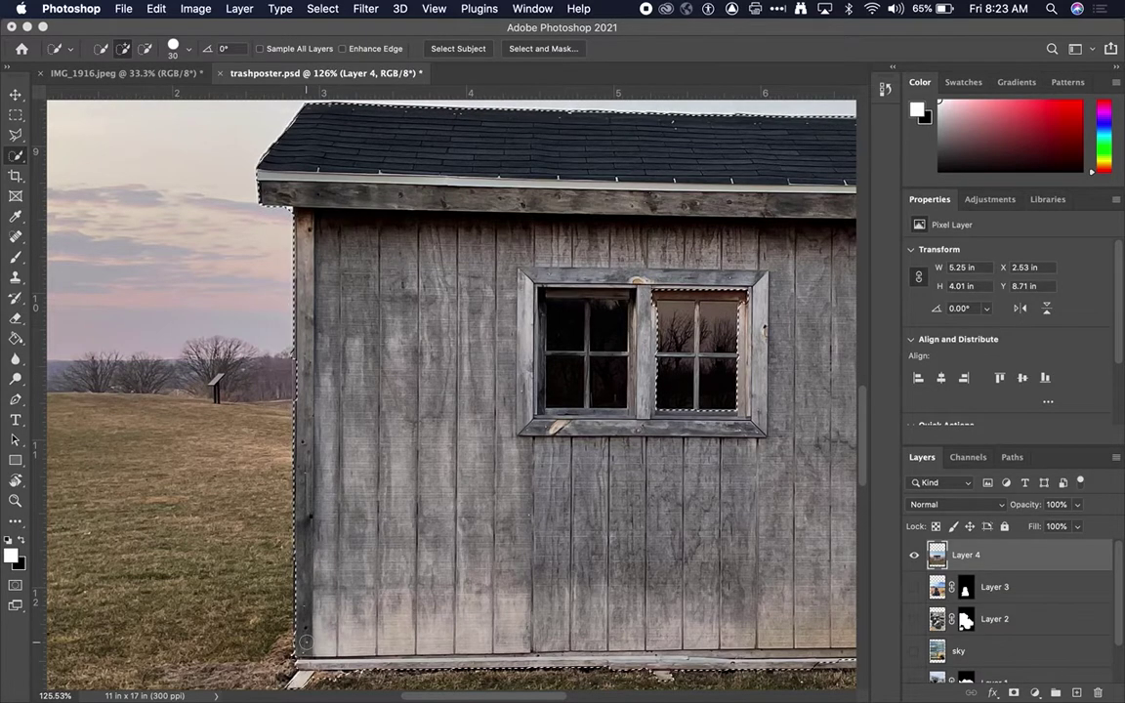
# - Add the shed's right corner board to the selection and check the outline along the roof and walls
pyautogui.hscroll(5, 306, 550)
pyautogui.scroll(-2, 305, 549)
pyautogui.moveTo(604, 585); pyautogui.dragTo(609, 578)
pyautogui.scroll(5, 557, 186)
pyautogui.hscroll(-1, 557, 185)
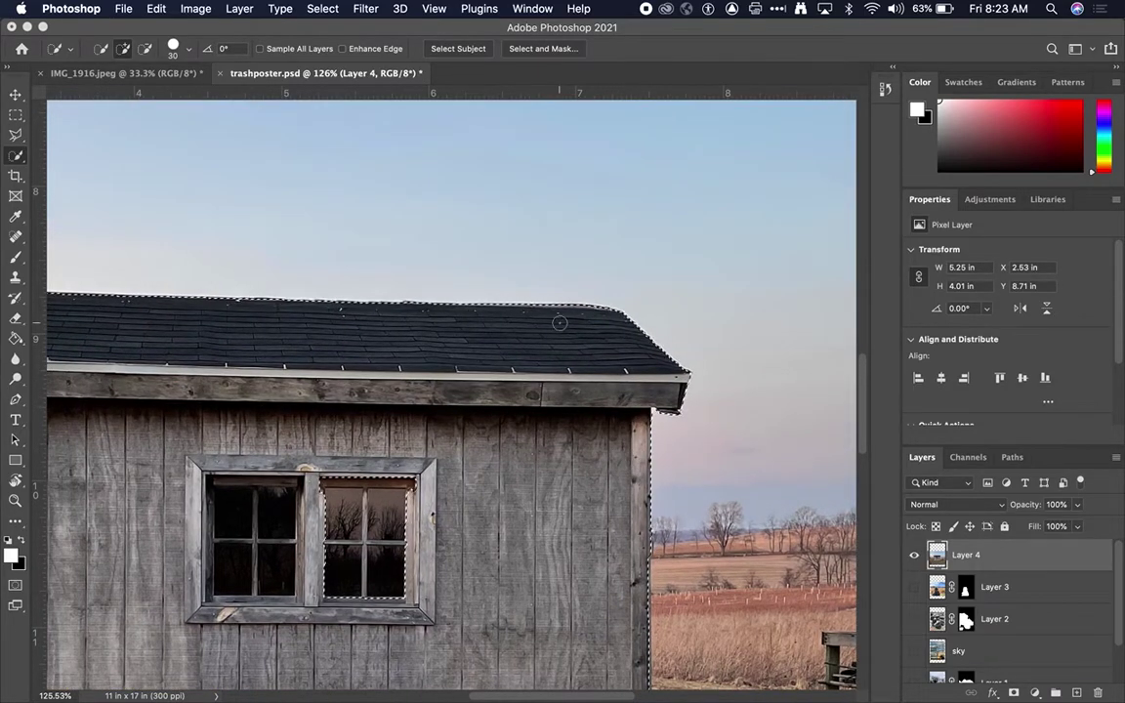
pyautogui.hscroll(-10, 544, 325)
pyautogui.hscroll(7, 545, 325)
pyautogui.scroll(-4, 545, 326)
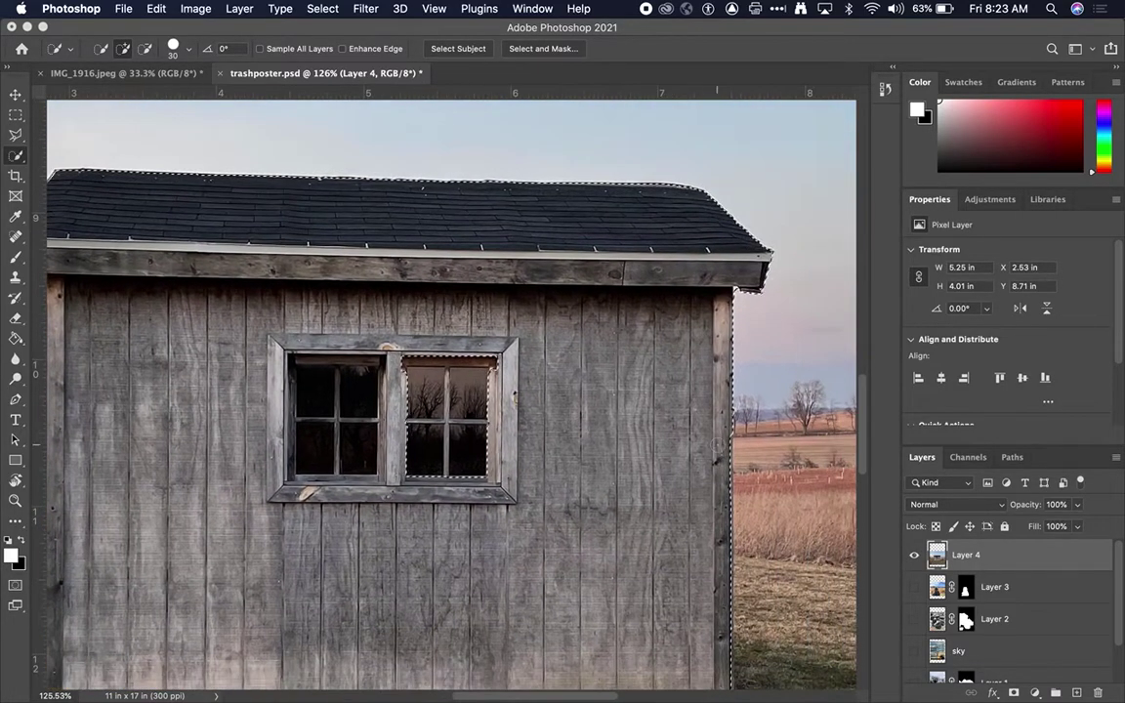
# - Mask Layer 4 with the shed selection and add the missing right window pane back in Select and Mask
pyautogui.scroll(-3, 1071, 432)
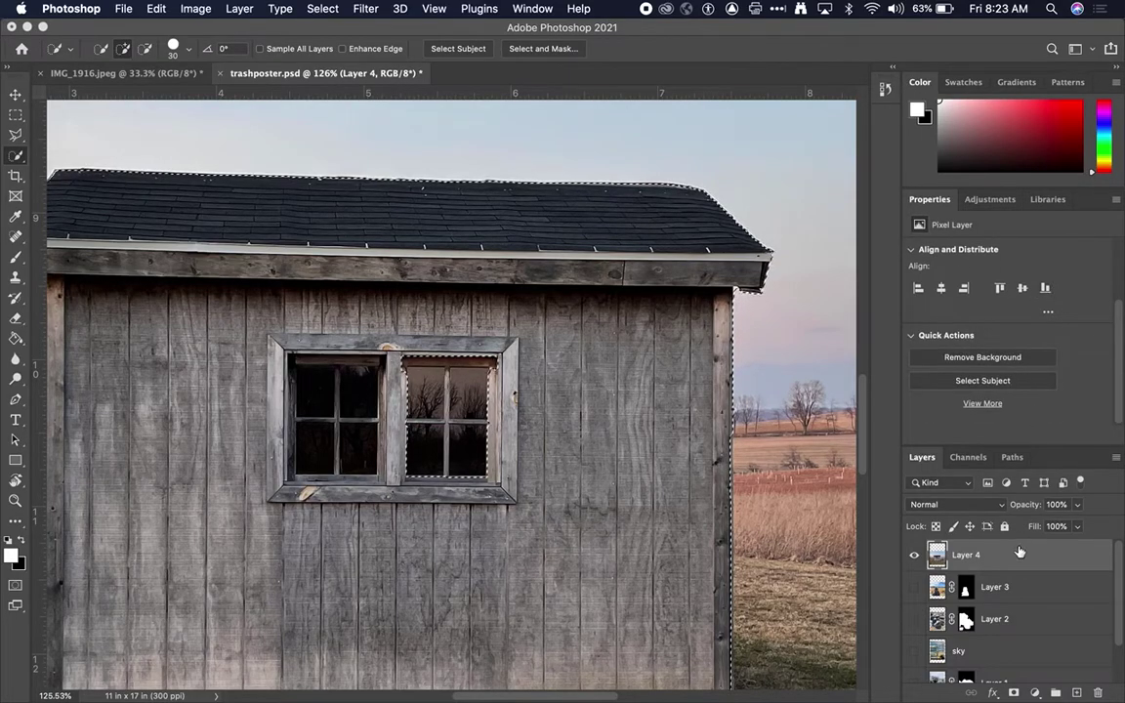
pyautogui.click(1014, 692)
pyautogui.click(1074, 390)
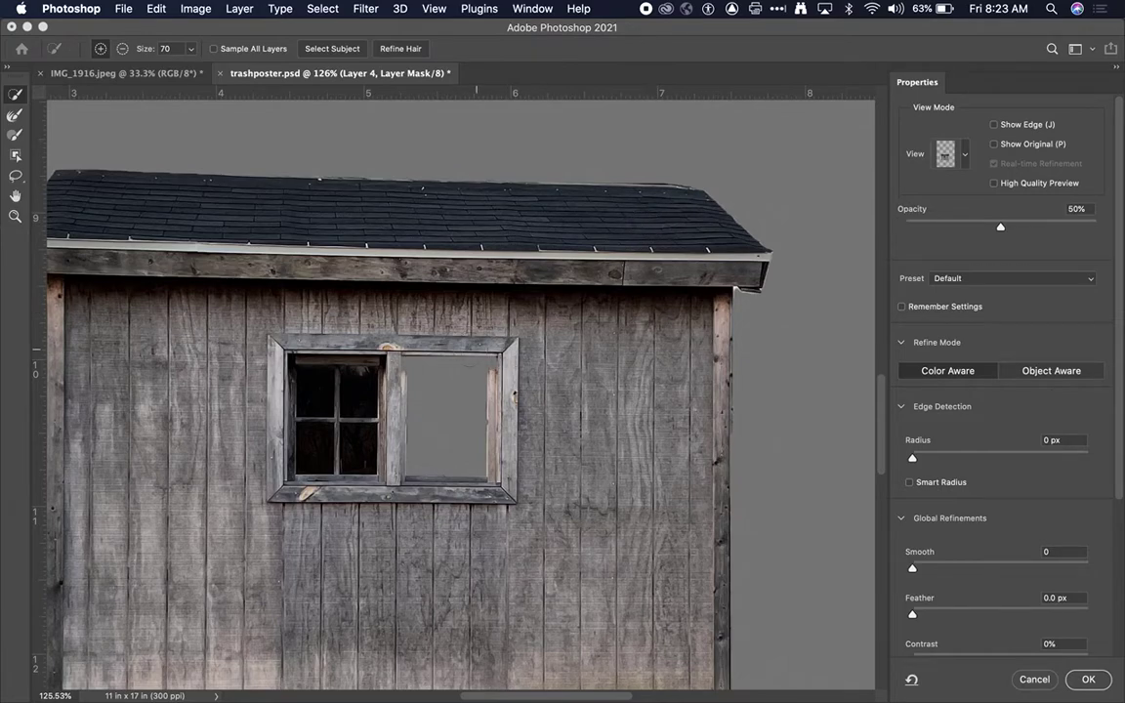
pyautogui.moveTo(432, 348)
pyautogui.mouseDown()
pyautogui.moveTo(497, 347)
pyautogui.moveTo(488, 456)
pyautogui.moveTo(449, 333)
pyautogui.moveTo(437, 432)
pyautogui.mouseUp()
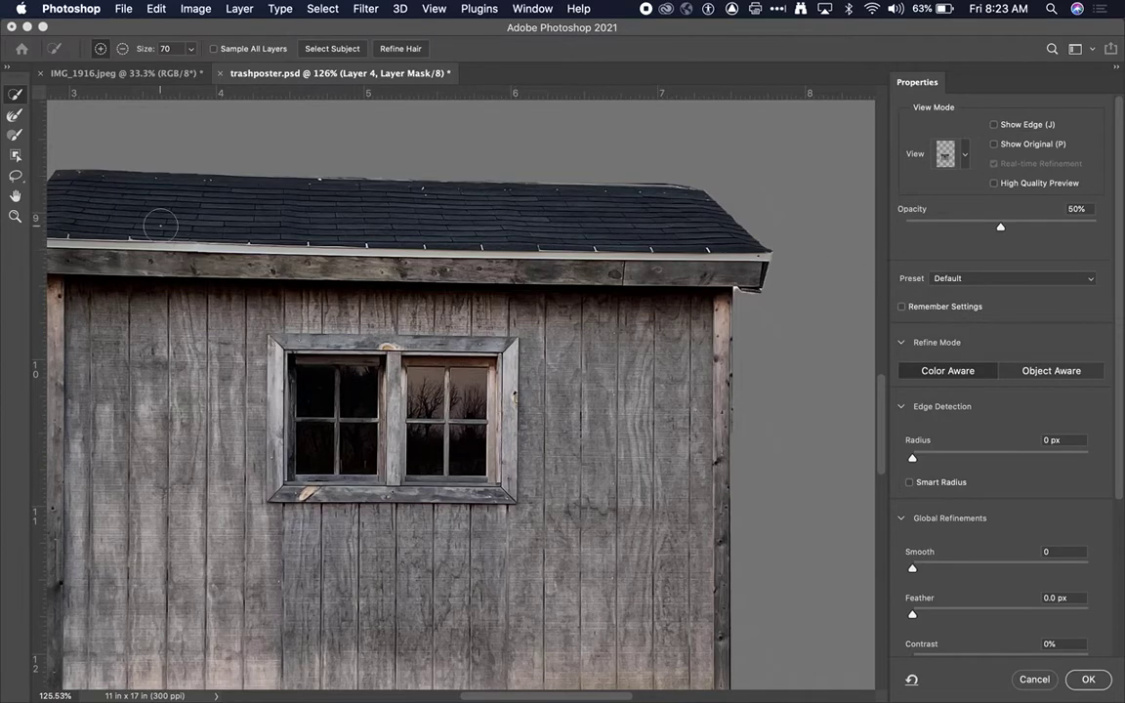
# - Set the shed mask's edge-detection radius to 4 px and apply the refinement
pyautogui.moveTo(580, 502); pyautogui.dragTo(711, 503)
pyautogui.moveTo(927, 461); pyautogui.dragTo(951, 460)
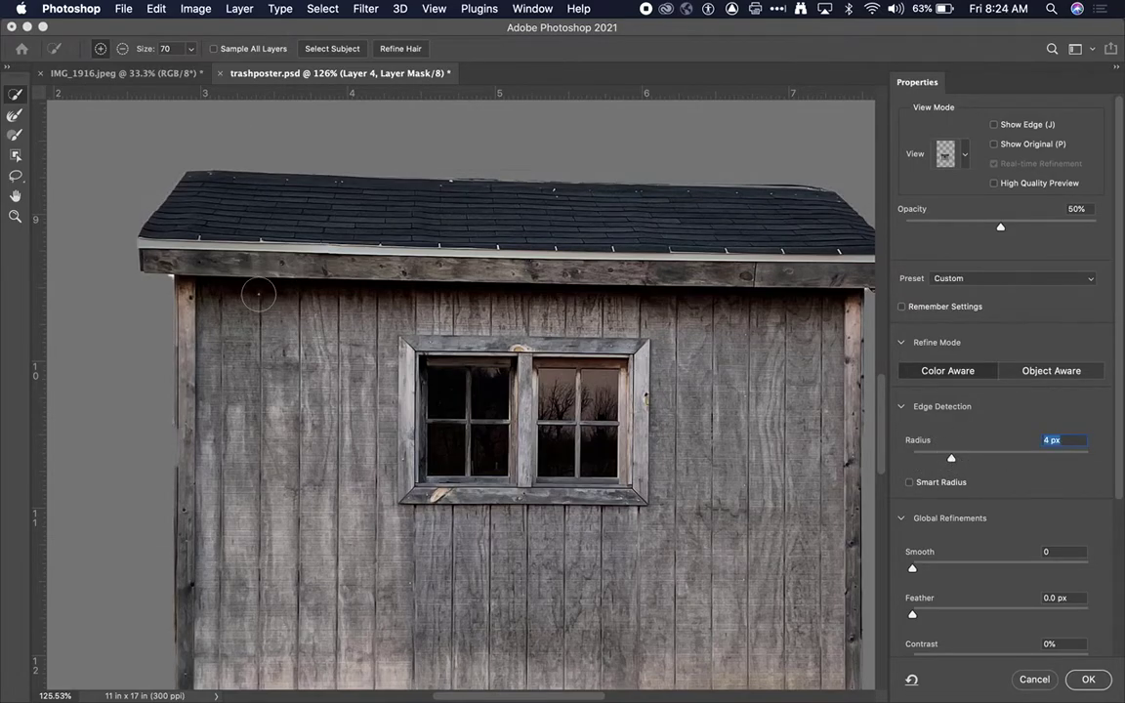
pyautogui.hscroll(3, 259, 293)
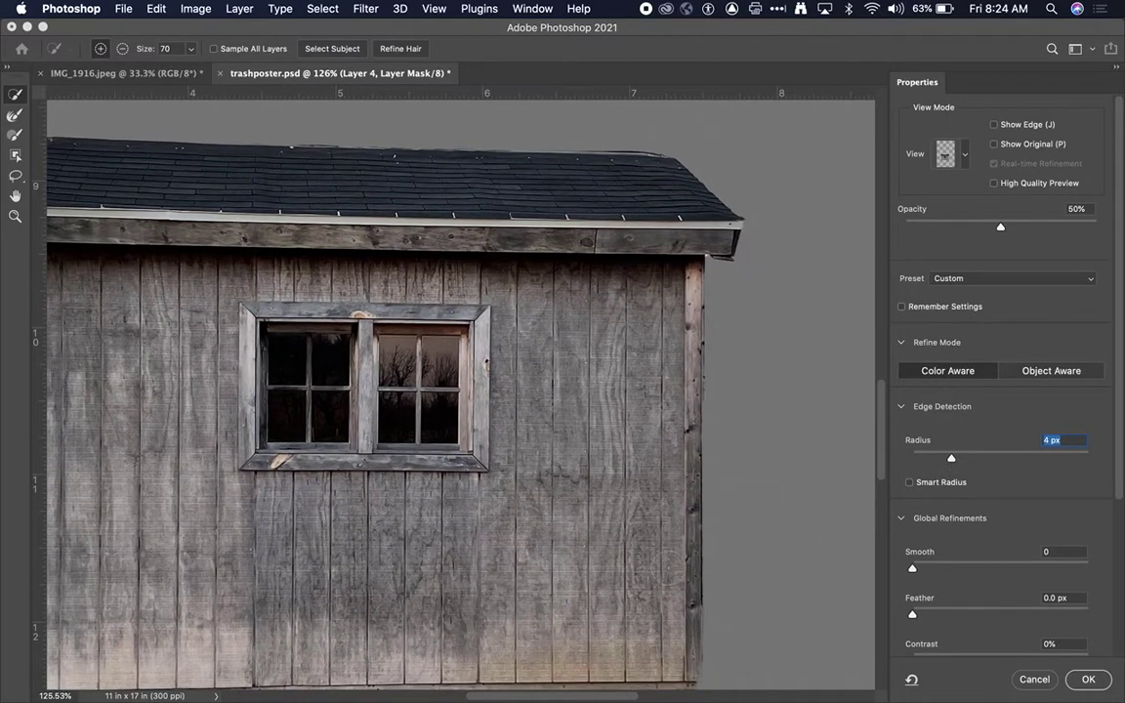
pyautogui.scroll(-3, 673, 576)
pyautogui.click(1104, 681)
pyautogui.scroll(-5, 846, 536)
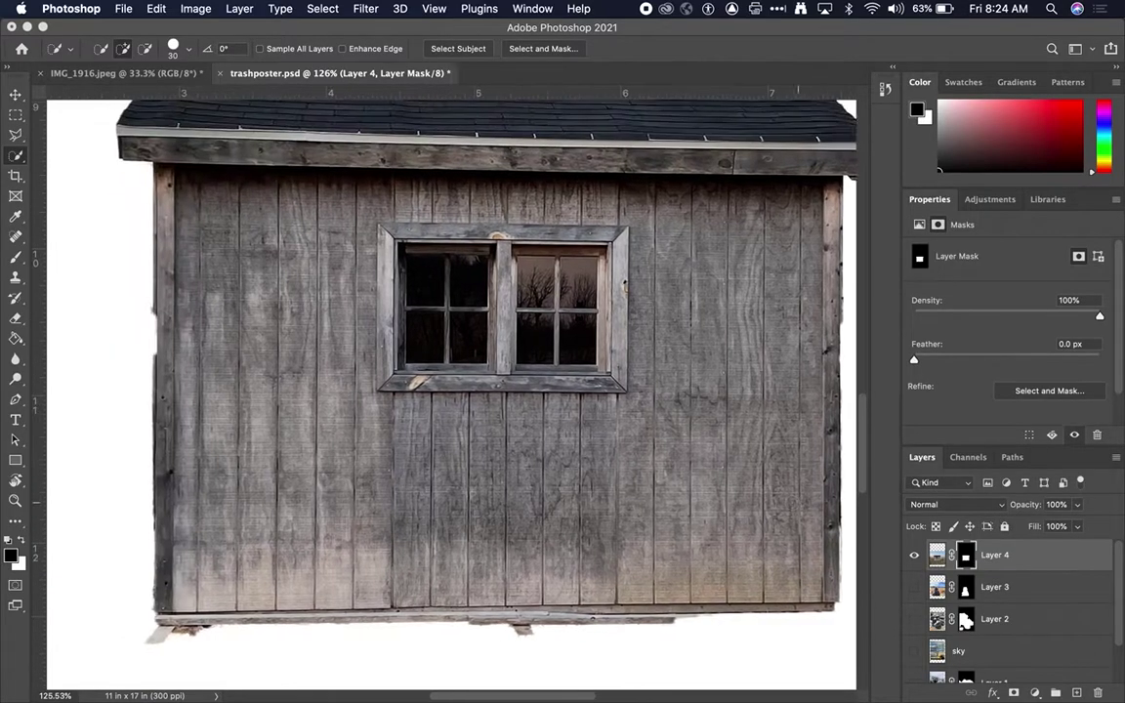
pyautogui.scroll(-3, 657, 460)
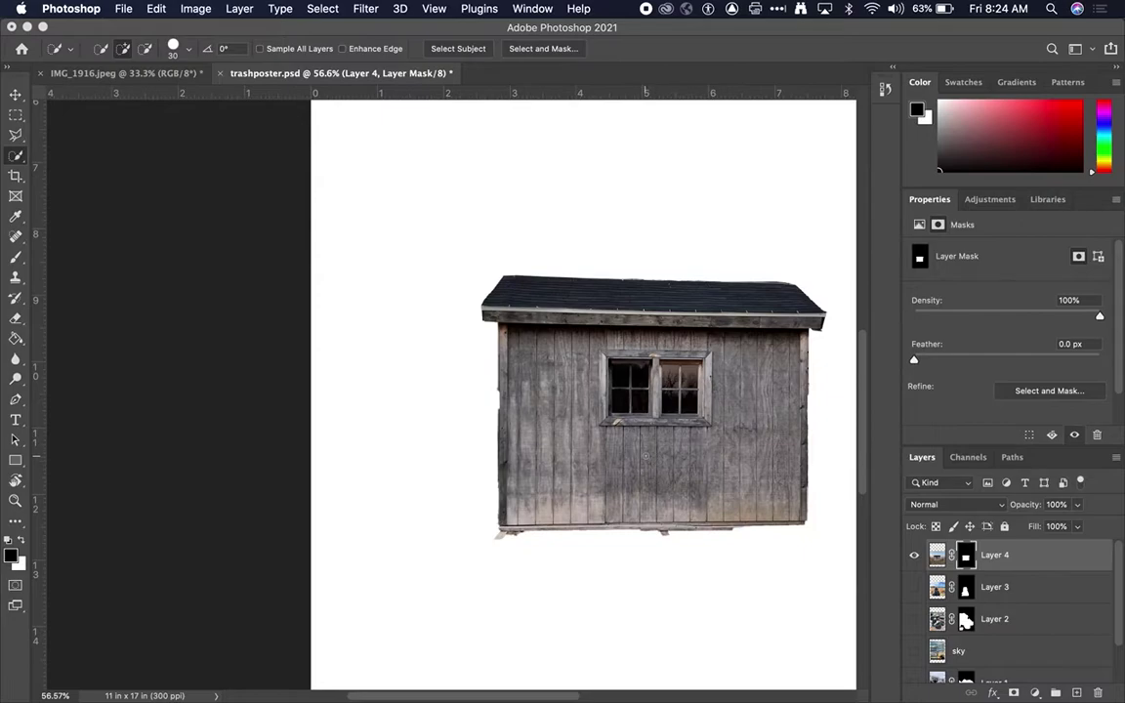
pyautogui.hscroll(3, 629, 392)
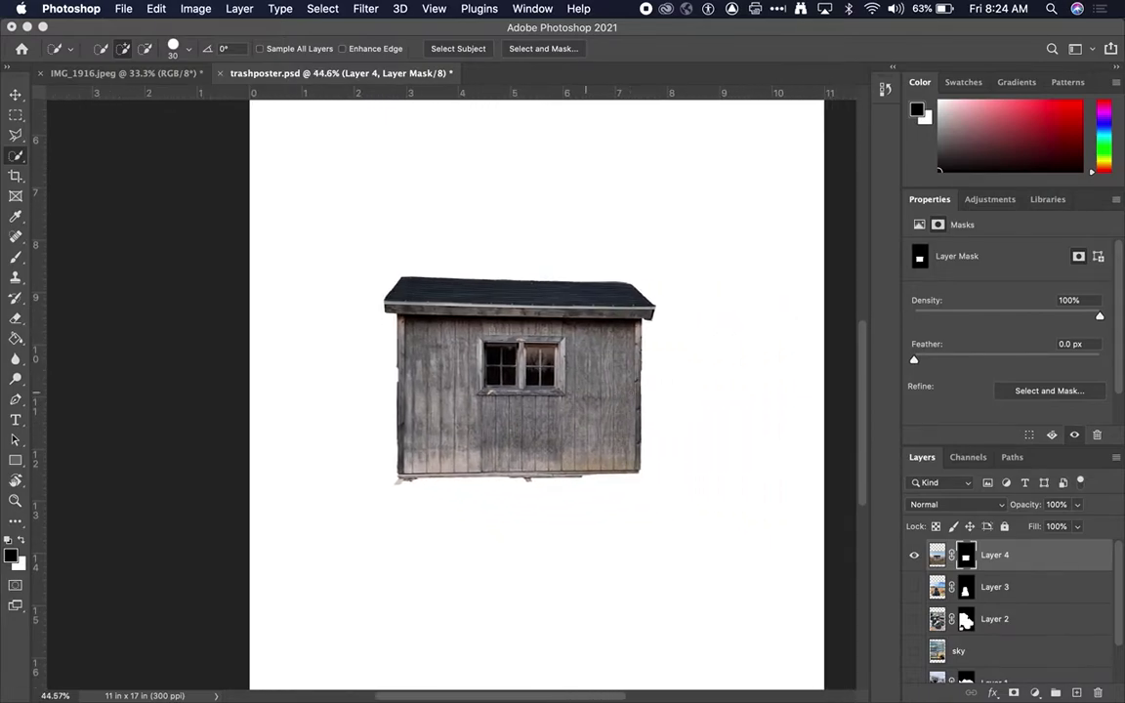
# - Scale the shed on Layer 4 to about 73% and move it up and right to the page's center
pyautogui.hotkey('ctrl', 't')
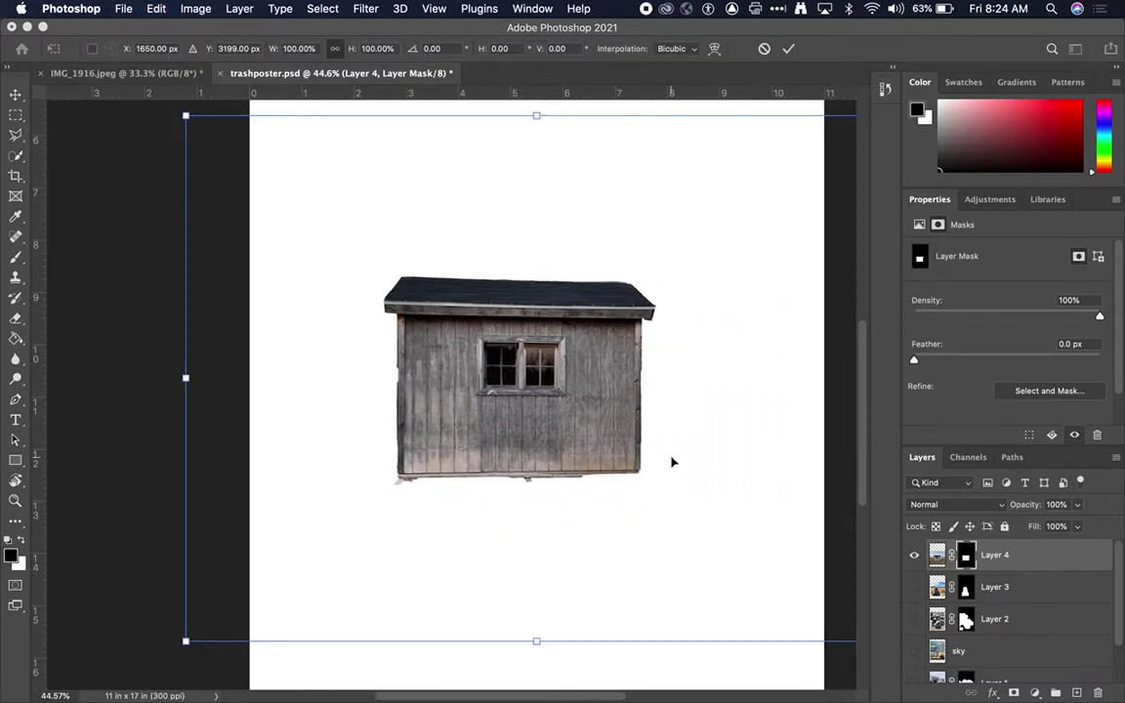
pyautogui.moveTo(185, 641); pyautogui.dragTo(374, 483)
pyautogui.moveTo(632, 372); pyautogui.dragTo(586, 325)
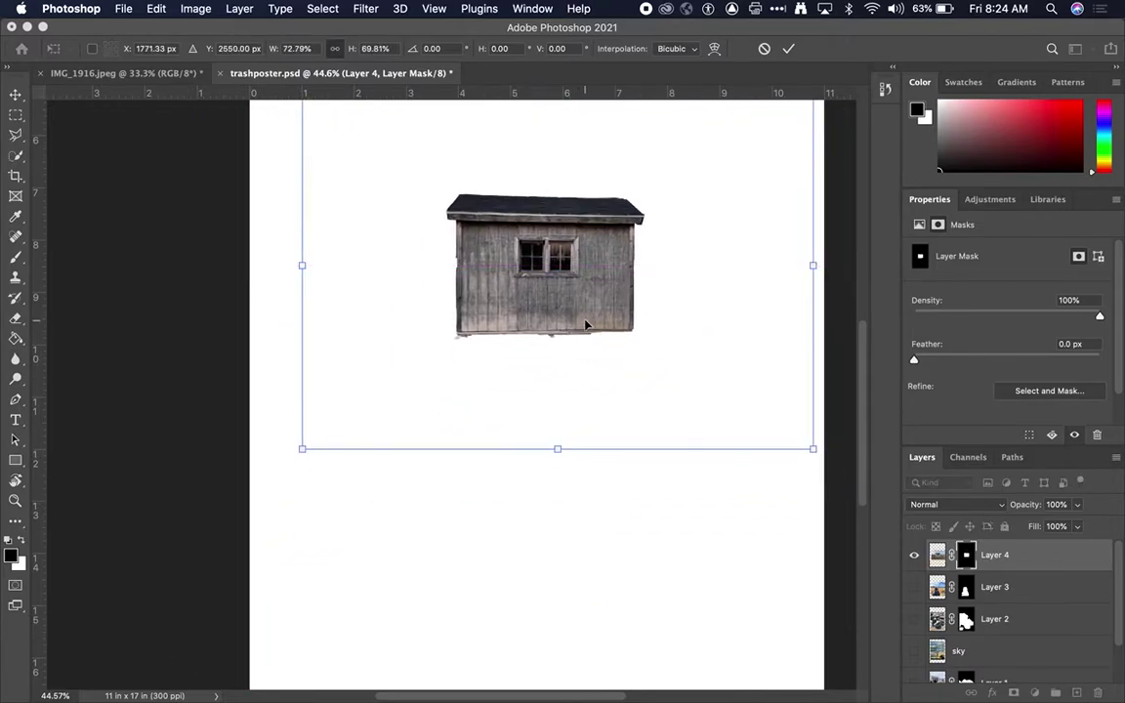
pyautogui.press('Return')
pyautogui.press('w')
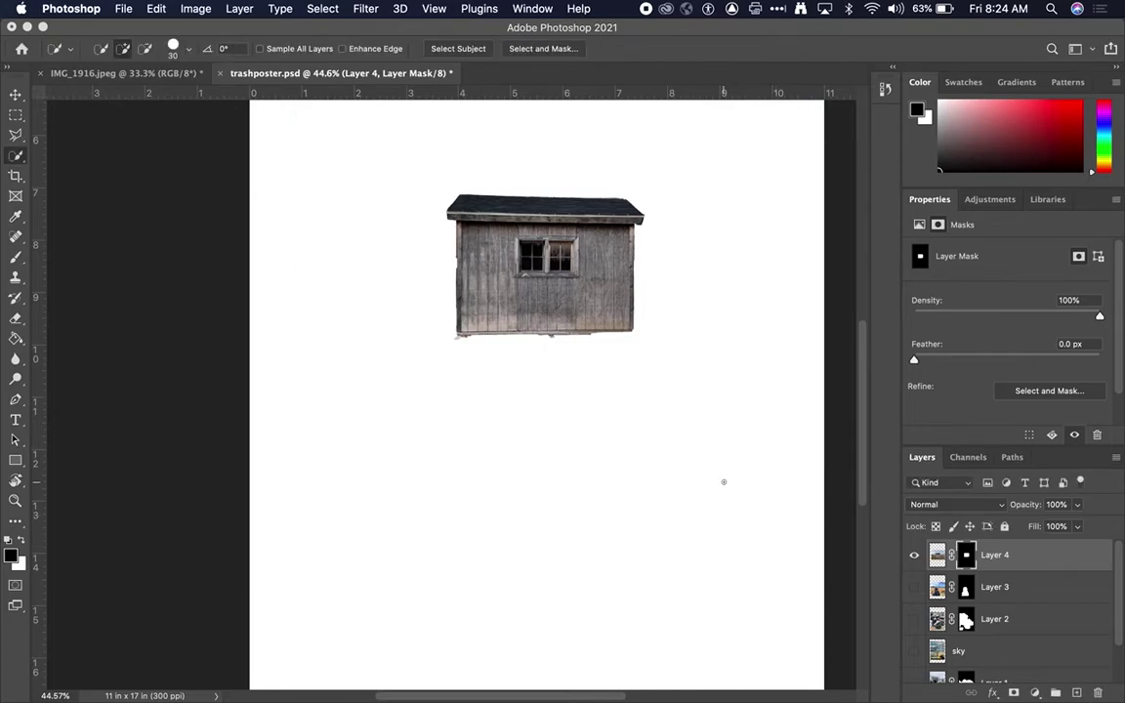
# - Show Layer 1 and the sky layer, and move the sky beneath Layer 1 in the stacking order
pyautogui.scroll(-2, 936, 648)
pyautogui.click(914, 636)
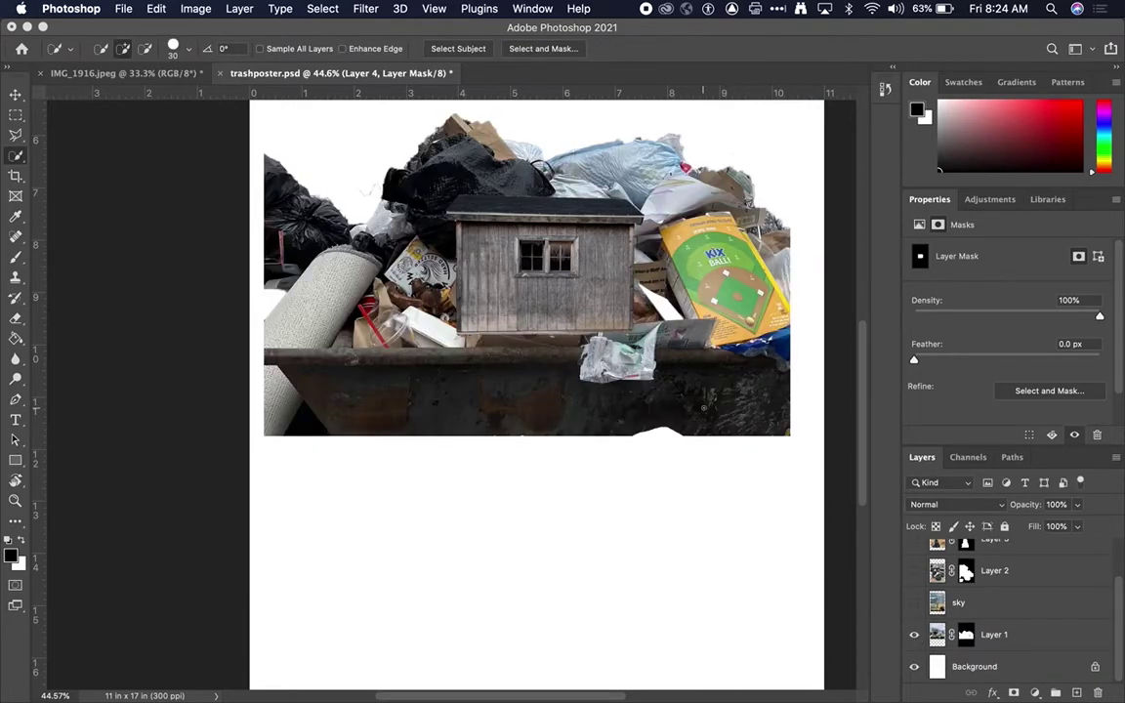
pyautogui.click(937, 604)
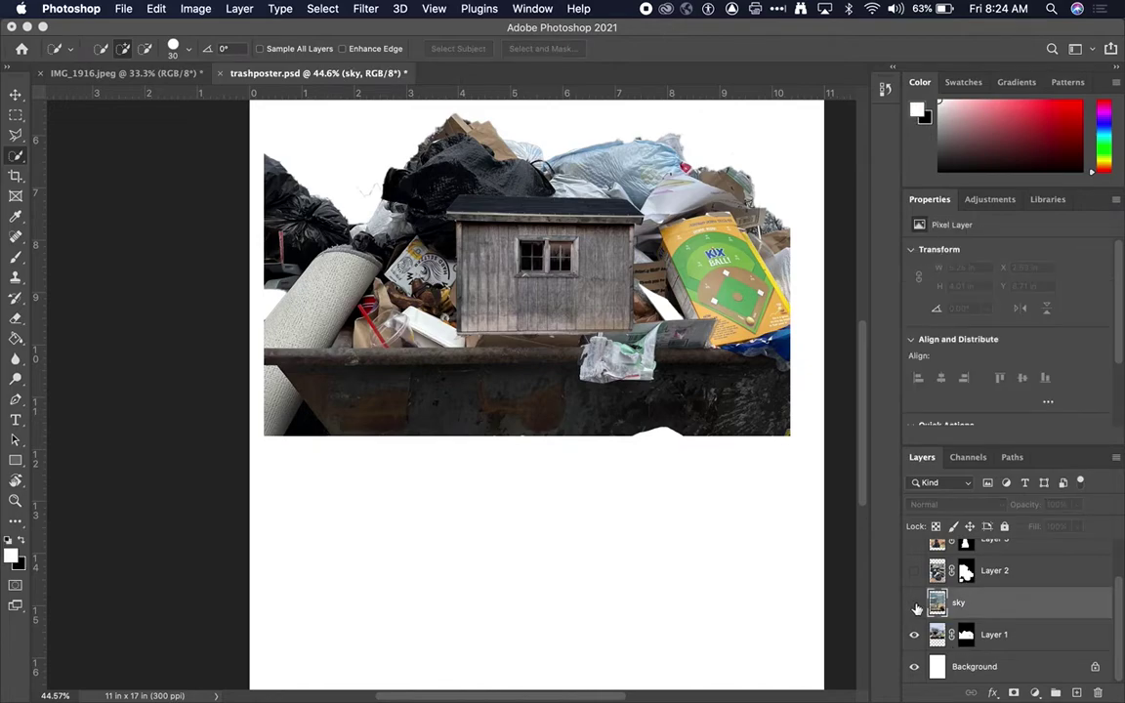
pyautogui.click(914, 603)
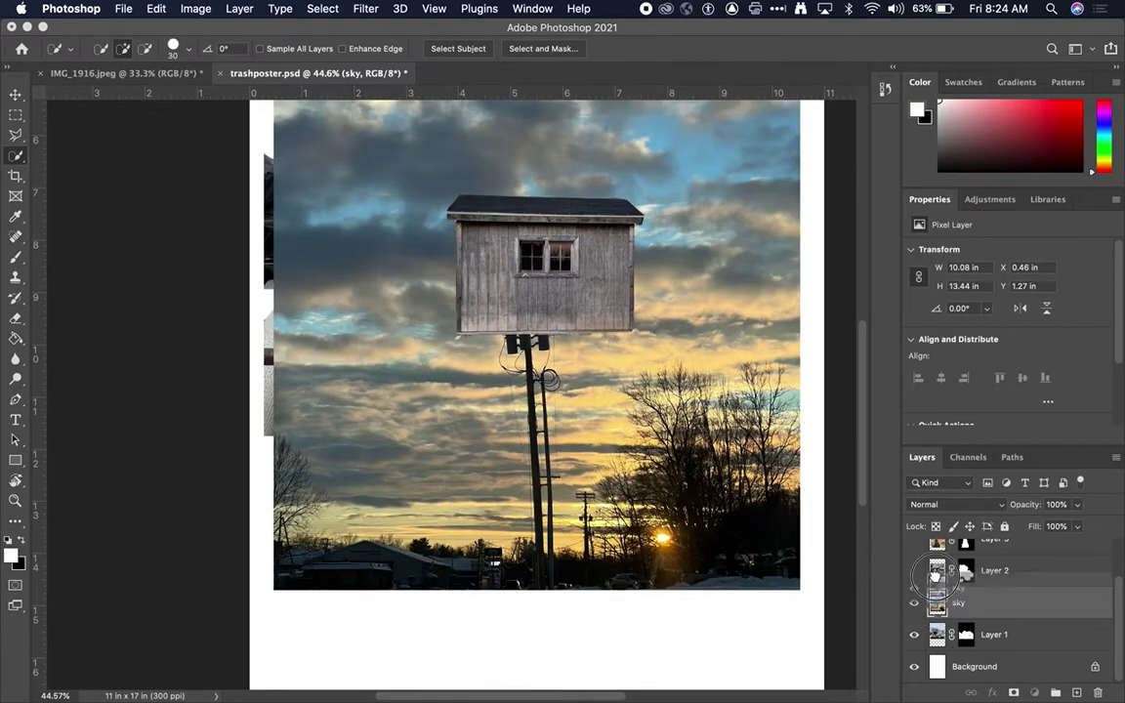
pyautogui.scroll(2, 934, 547)
pyautogui.moveTo(935, 527); pyautogui.dragTo(943, 659)
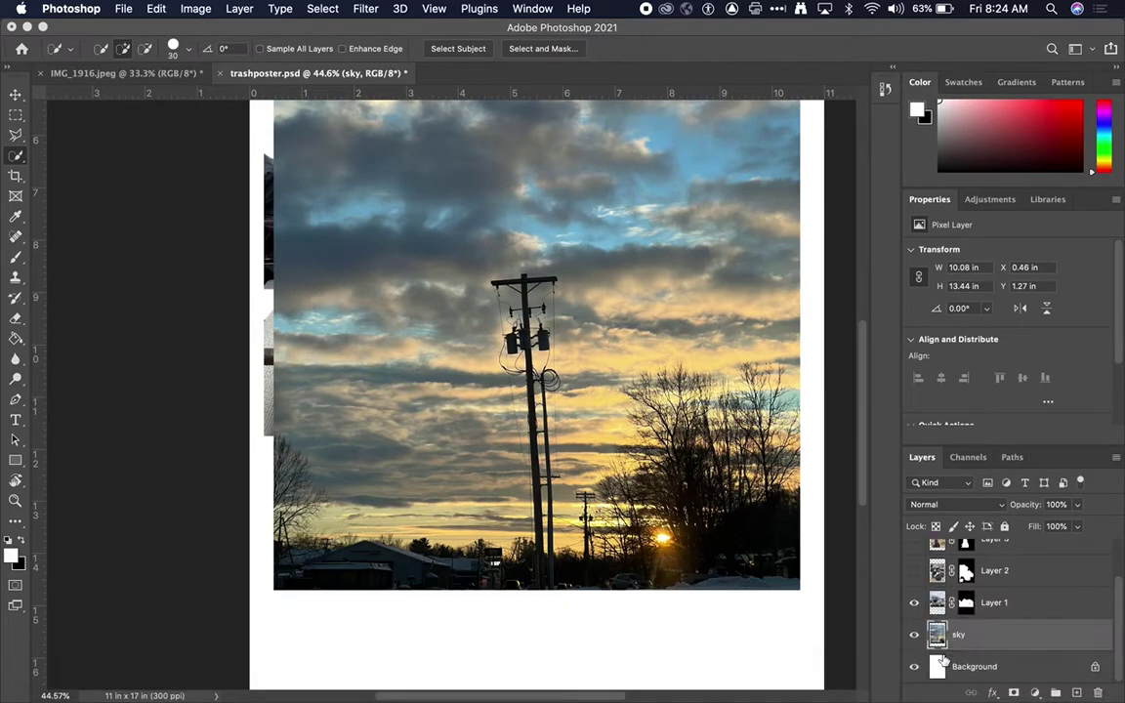
pyautogui.scroll(-3, 507, 391)
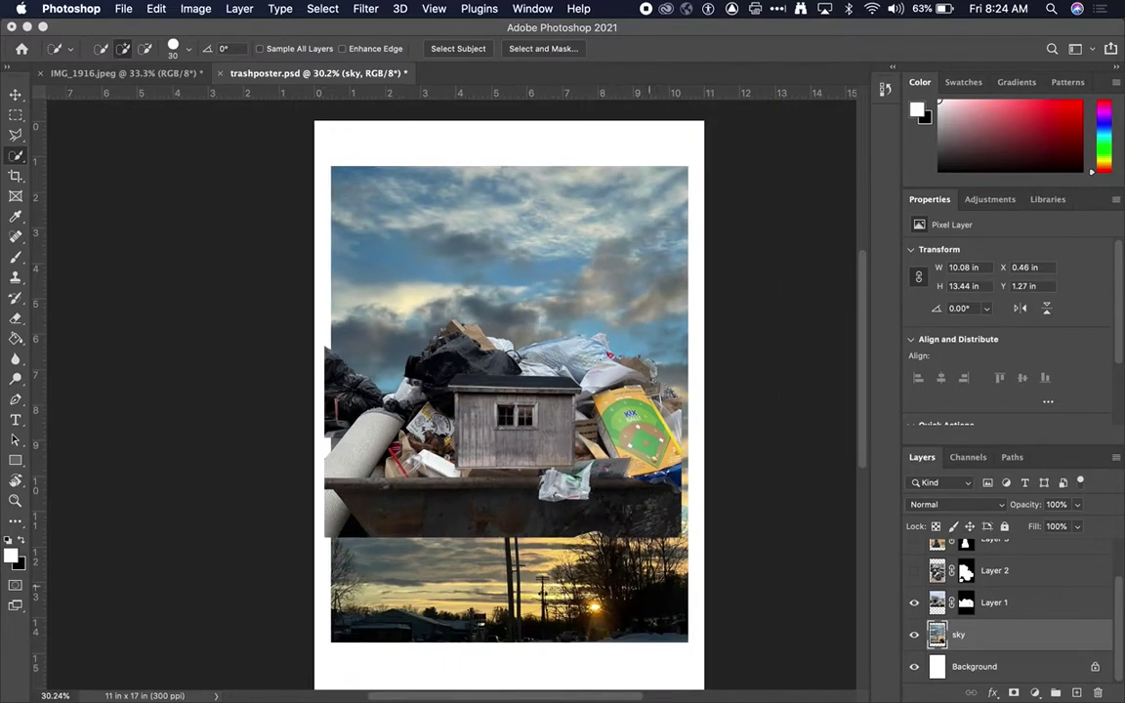
# - Enlarge the sky layer to about 14.3 x 18.5 in to cover the page width, and shift it slightly down
pyautogui.hotkey('ctrl', 't')
pyautogui.moveTo(686, 166); pyautogui.dragTo(760, 123)
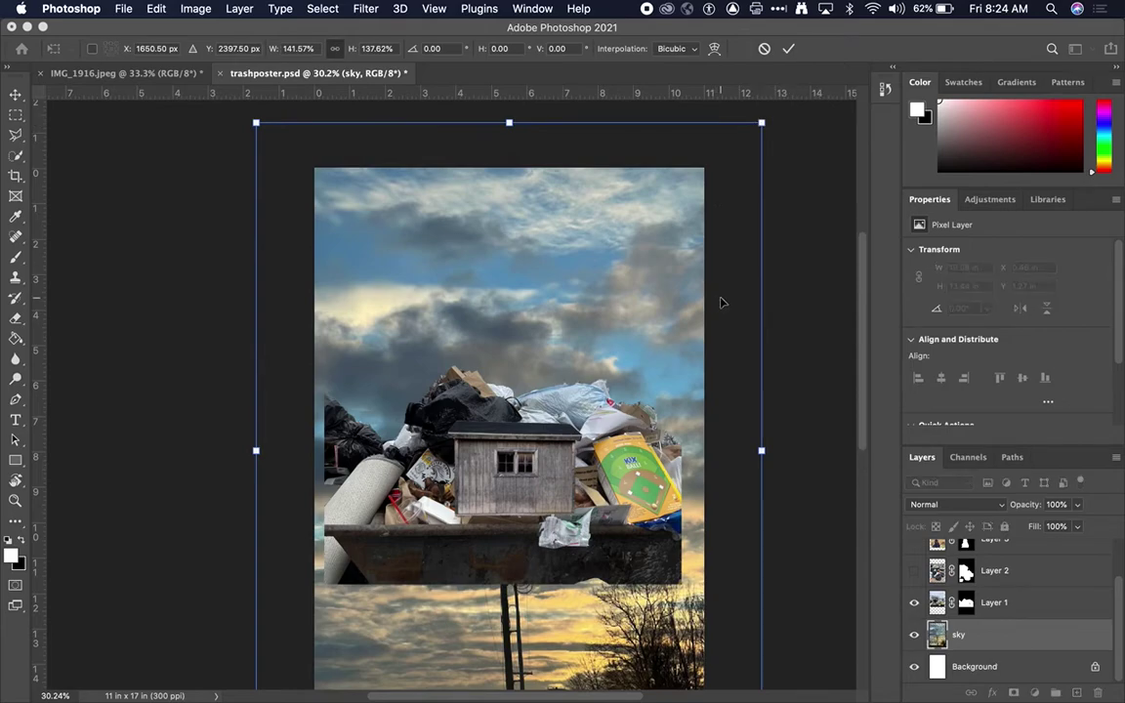
pyautogui.press('Return')
pyautogui.click(708, 333)
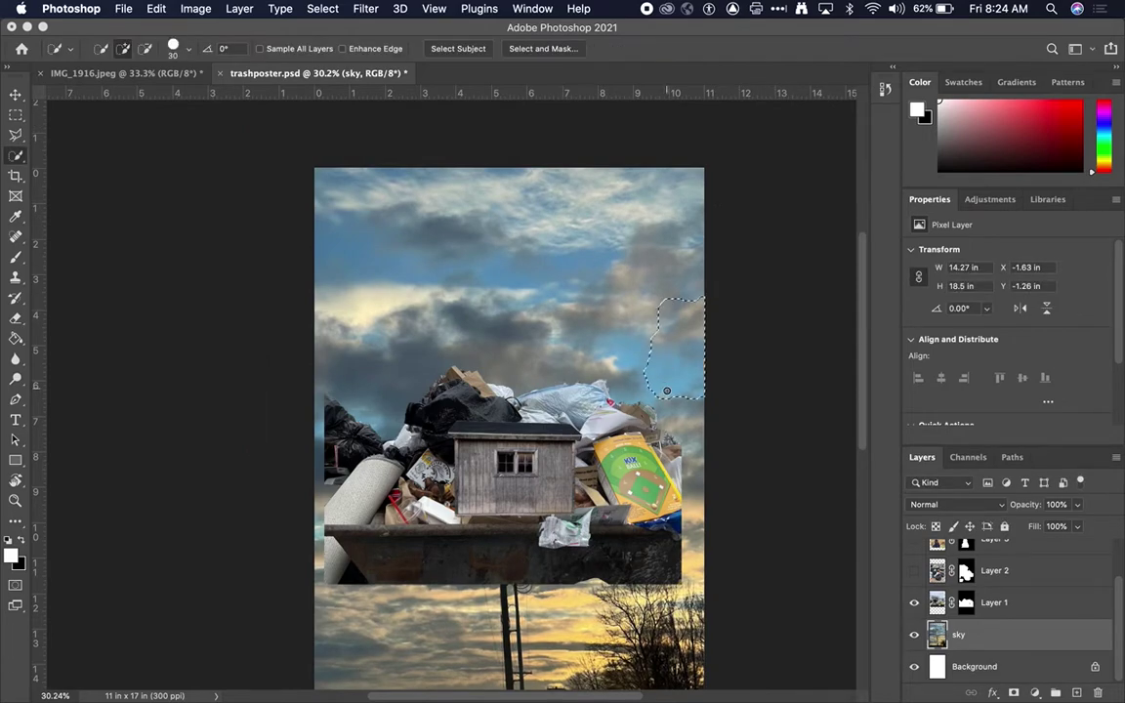
pyautogui.press('super+d')
pyautogui.press('v')
pyautogui.moveTo(660, 334)
pyautogui.mouseDown()
pyautogui.moveTo(667, 377)
pyautogui.moveTo(668, 329)
pyautogui.mouseUp()
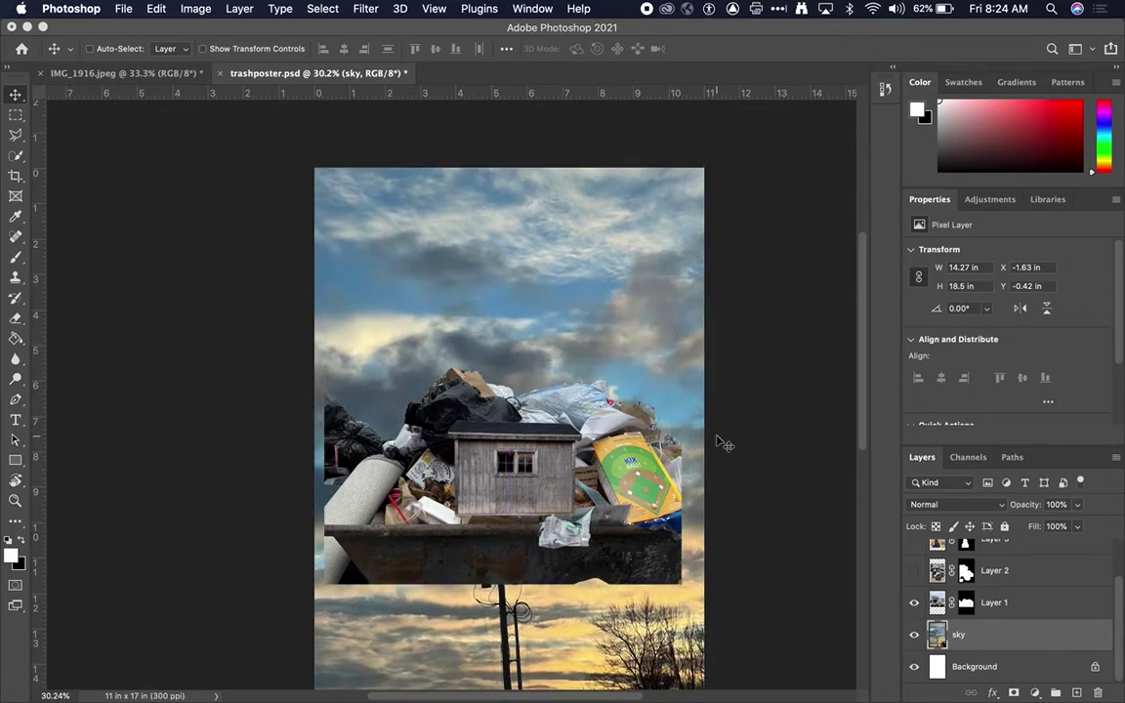
# - Shrink Layer 1's dumpster to about 36% and place it directly beneath the shed
pyautogui.scroll(-5, 723, 445)
pyautogui.click(914, 604)
pyautogui.click(915, 605)
pyautogui.click(936, 604)
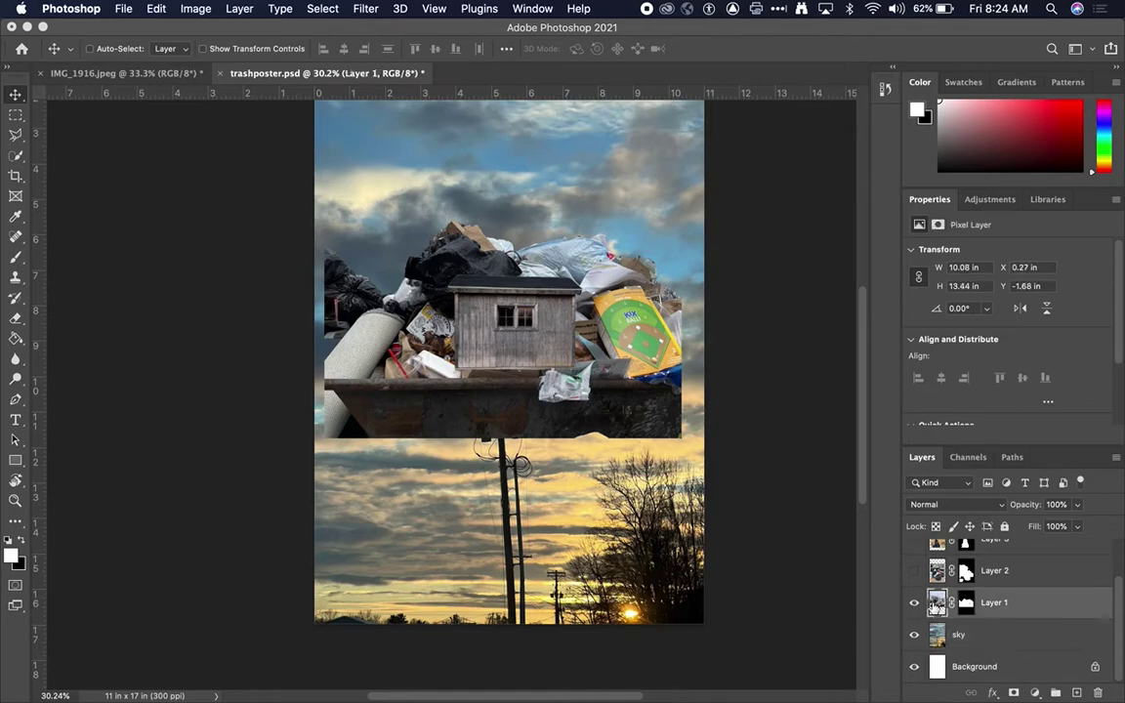
pyautogui.moveTo(606, 390); pyautogui.dragTo(612, 508)
pyautogui.hotkey('ctrl', 't')
pyautogui.moveTo(687, 551); pyautogui.dragTo(483, 334)
pyautogui.moveTo(413, 341); pyautogui.dragTo(510, 369)
pyautogui.moveTo(589, 462); pyautogui.dragTo(557, 415)
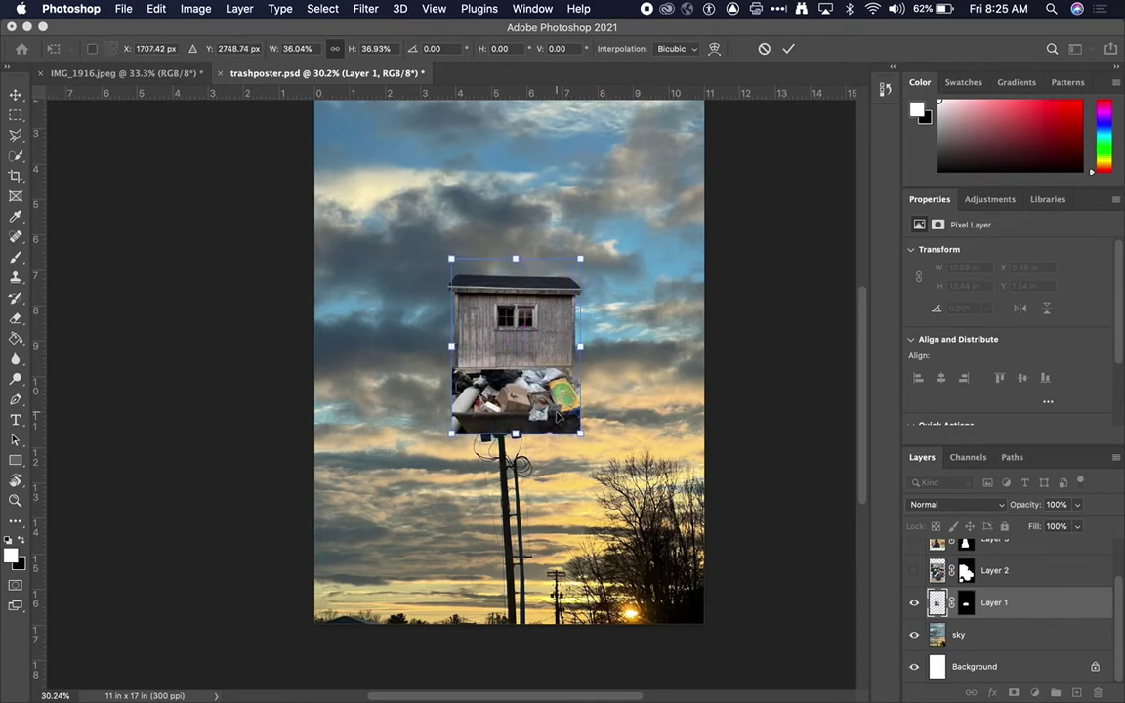
pyautogui.press('Return')
# - Show Layer 2 and move its garbage pile slightly right and down
pyautogui.click(913, 573)
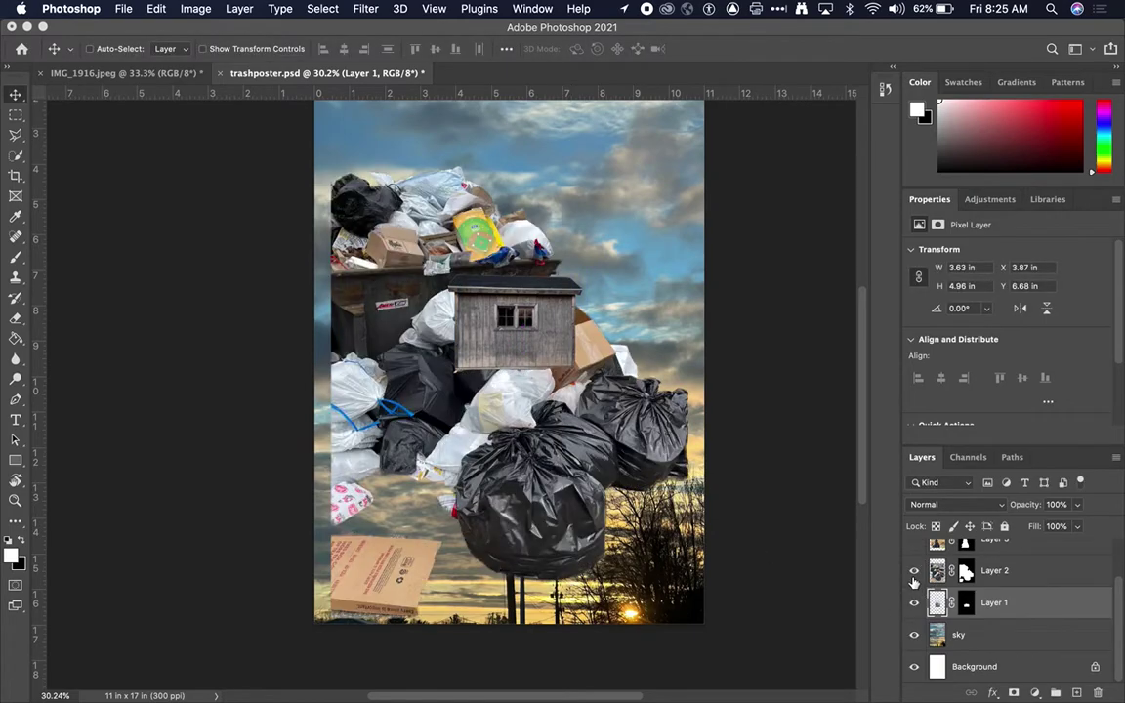
pyautogui.moveTo(534, 418); pyautogui.dragTo(629, 530)
pyautogui.press('super+z')
pyautogui.click(935, 576)
pyautogui.moveTo(585, 458); pyautogui.dragTo(625, 471)
# - Scale Layer 2's garbage pile to about 75% and place it in the poster's lower-right corner, below the shed
pyautogui.press('super+t')
pyautogui.moveTo(418, 259); pyautogui.dragTo(631, 543)
pyautogui.moveTo(678, 611); pyautogui.dragTo(625, 522)
pyautogui.moveTo(580, 455); pyautogui.dragTo(452, 287)
pyautogui.moveTo(595, 480); pyautogui.dragTo(655, 582)
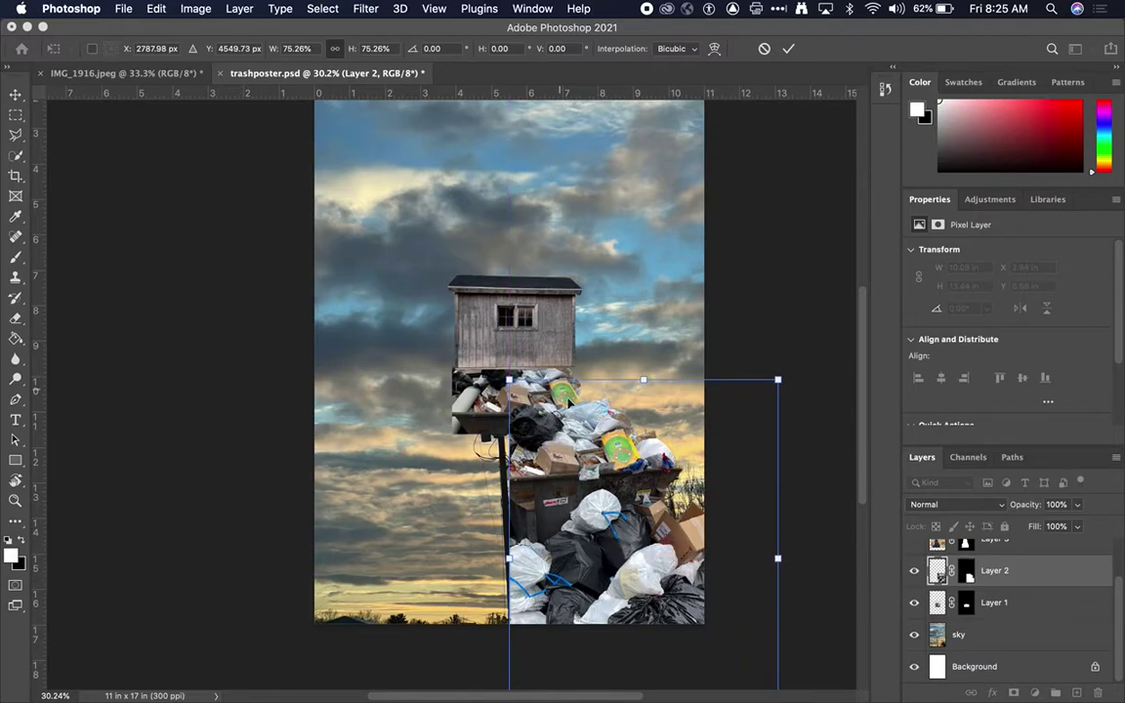
pyautogui.moveTo(778, 557); pyautogui.dragTo(396, 567)
pyautogui.press('super+z')
pyautogui.moveTo(602, 540); pyautogui.dragTo(602, 527)
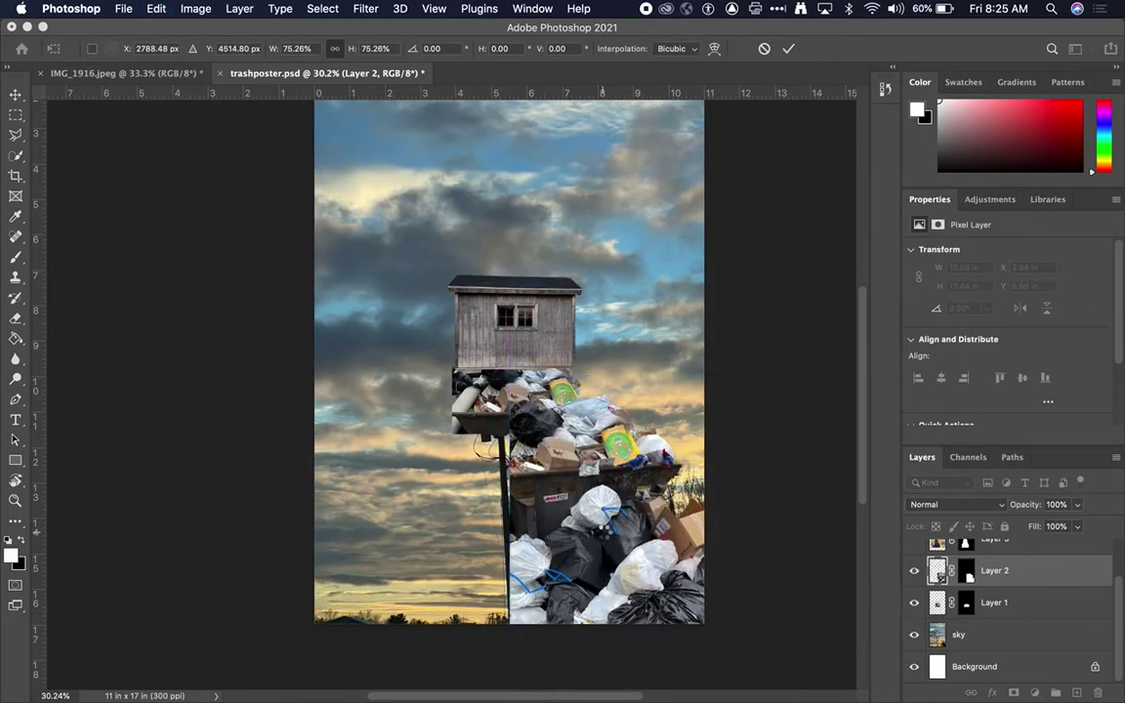
pyautogui.press('Return')
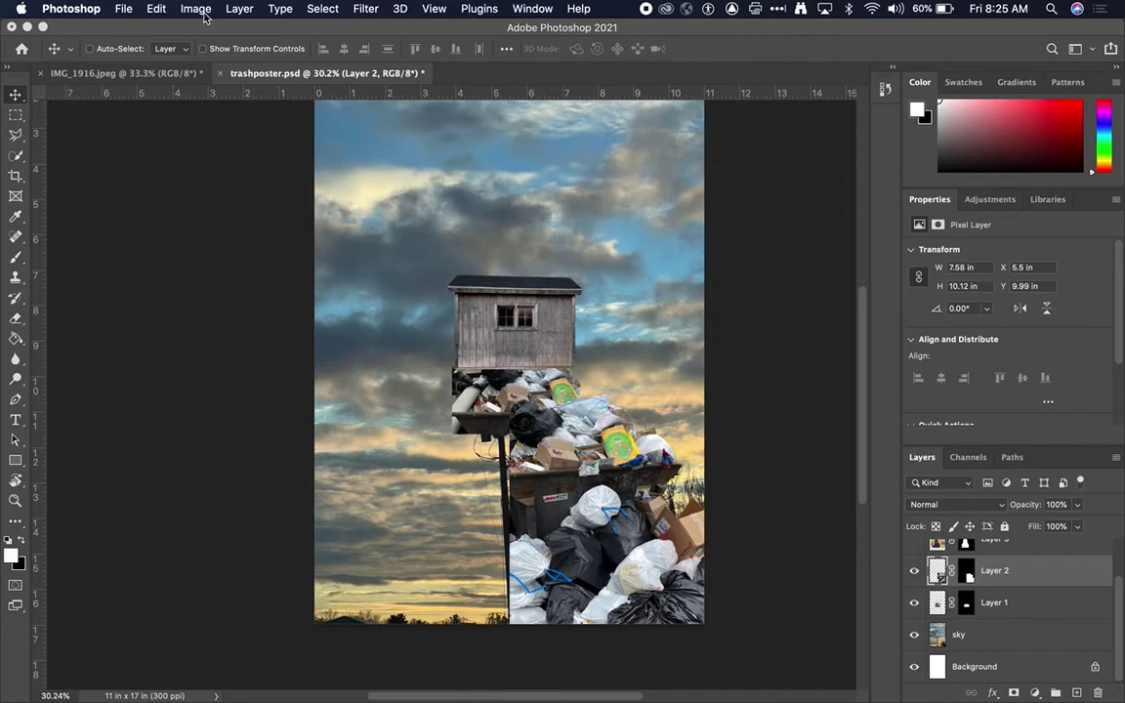
# - Flip Layer 2's garbage pile horizontally and move it to the poster's lower-left corner
pyautogui.click(156, 9)
pyautogui.moveTo(185, 371)
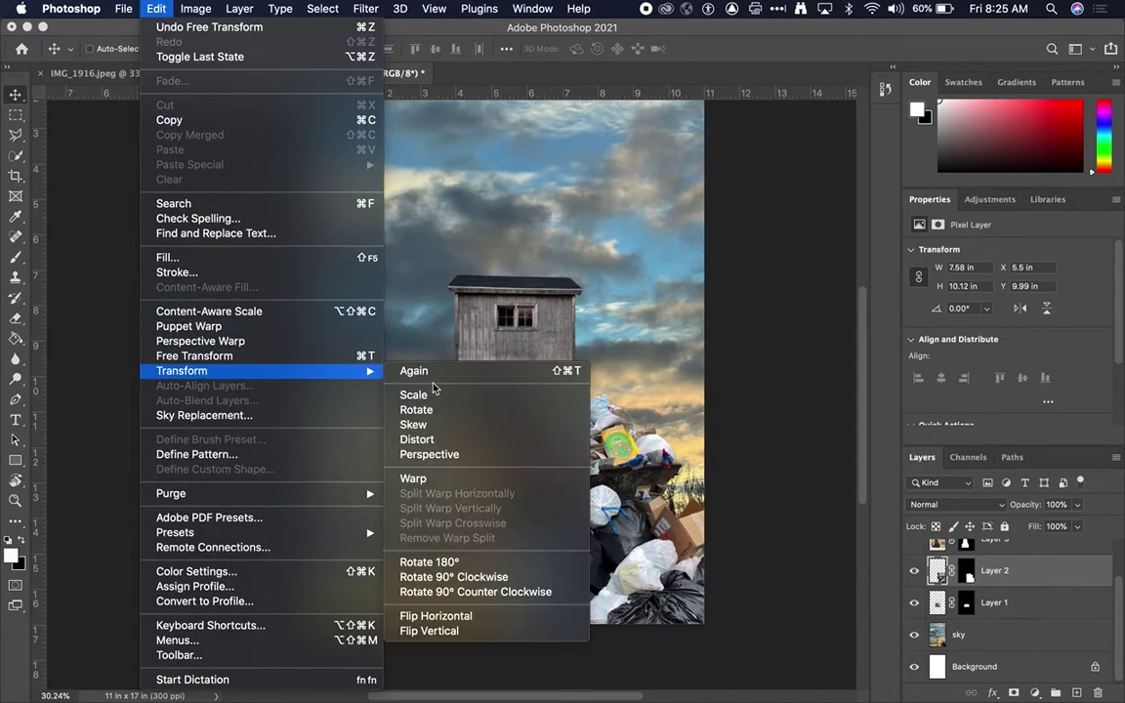
pyautogui.click(468, 617)
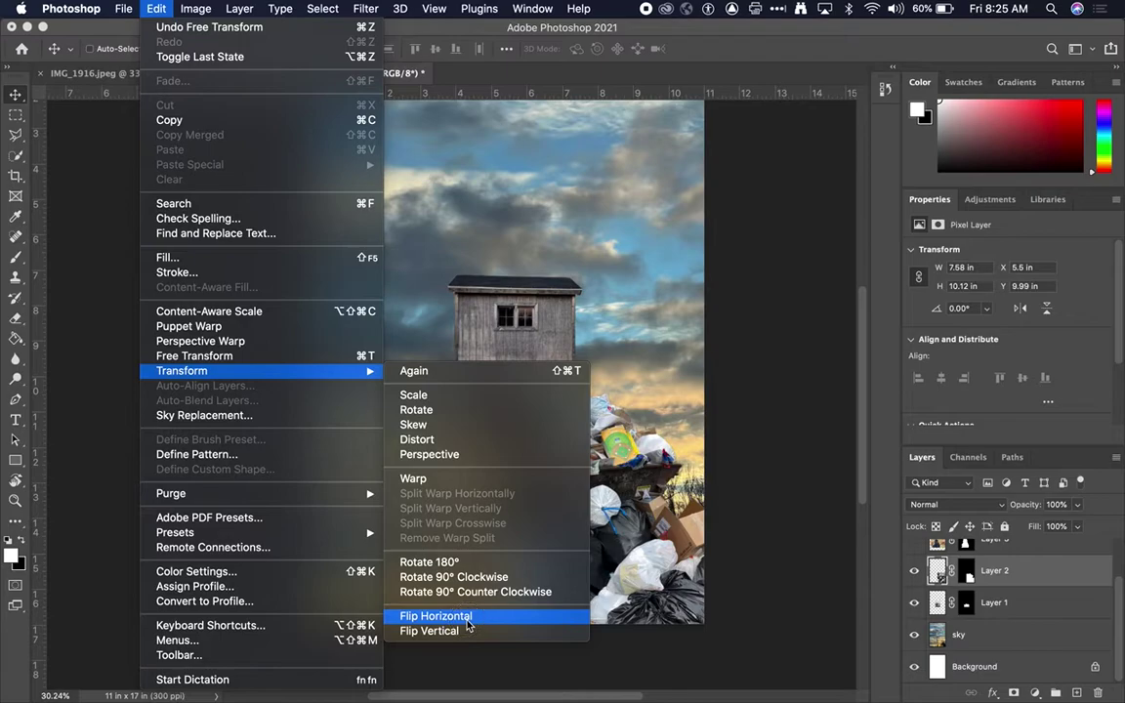
pyautogui.moveTo(644, 572); pyautogui.dragTo(416, 574)
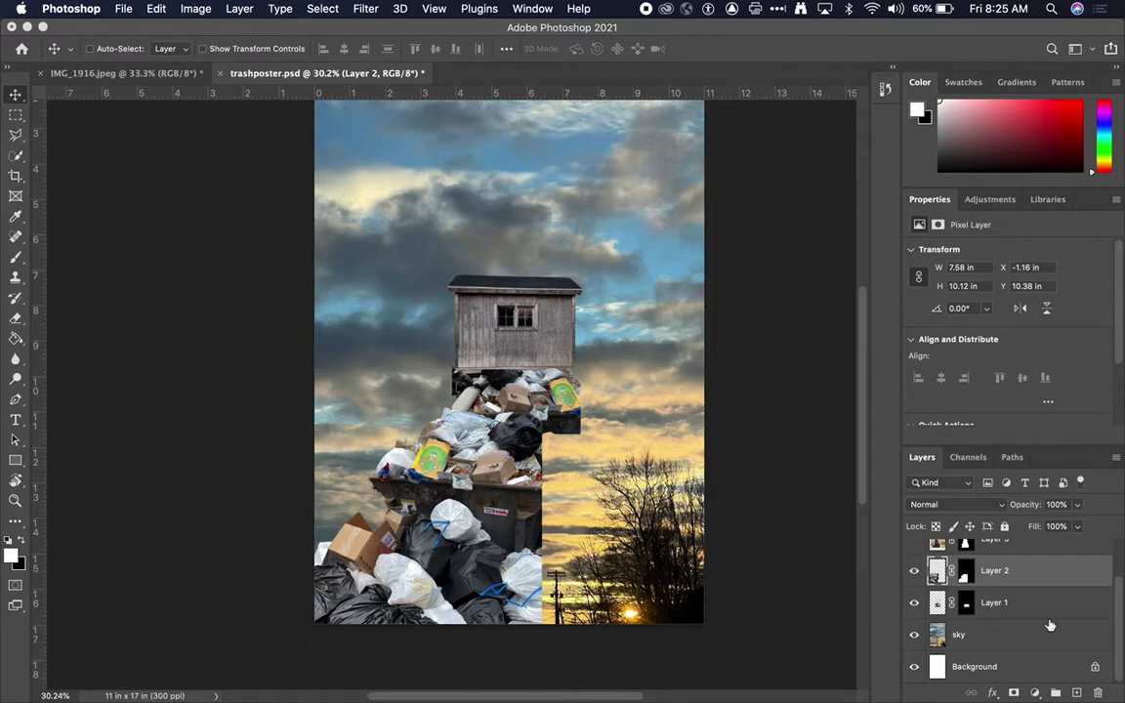
# - Shift Layer 2's garbage pile slightly up and left while temporarily showing the woman on Layer 3
pyautogui.scroll(2, 920, 606)
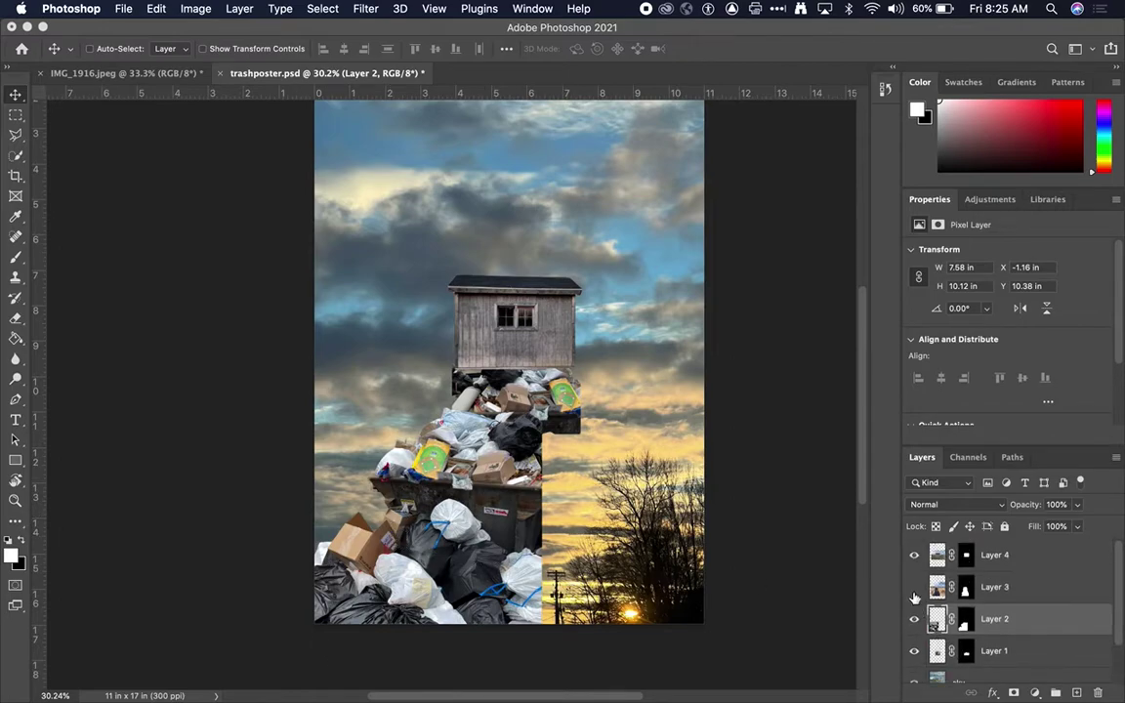
pyautogui.click(914, 588)
pyautogui.moveTo(552, 532)
pyautogui.mouseDown()
pyautogui.moveTo(522, 459)
pyautogui.moveTo(544, 516)
pyautogui.mouseUp()
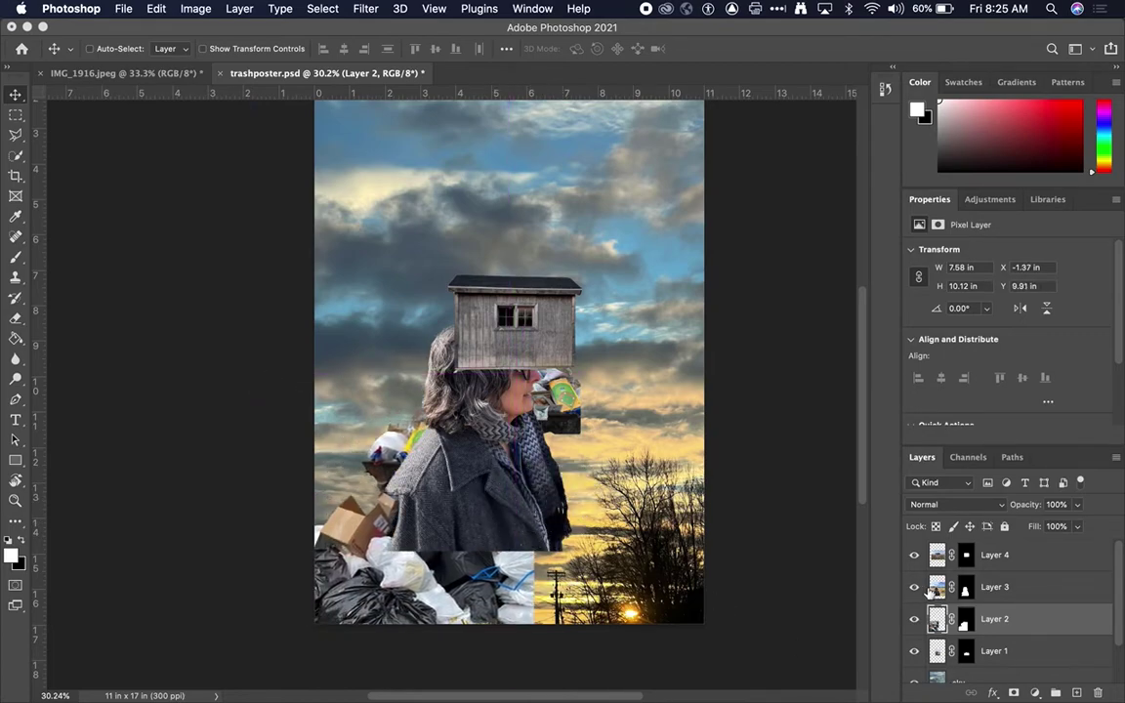
pyautogui.click(913, 586)
# - Compare the composition with the shed on Layer 4 and the woman on Layer 3 shown and hidden
pyautogui.click(914, 555)
pyautogui.click(913, 554)
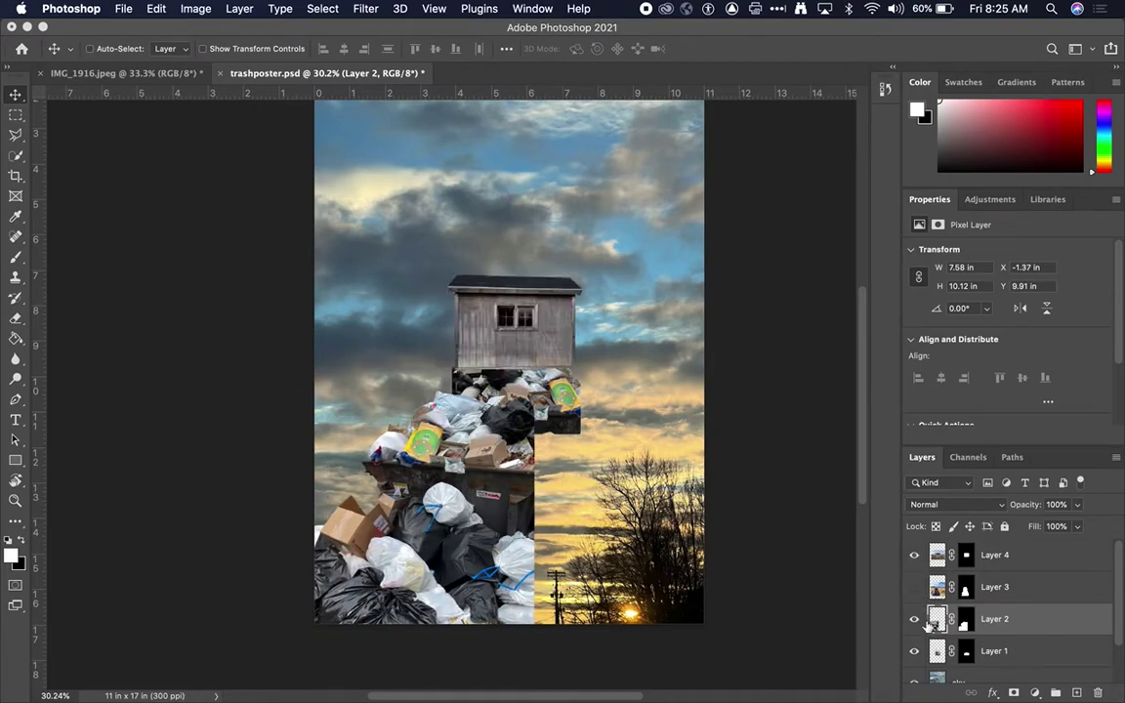
pyautogui.scroll(-2, 914, 651)
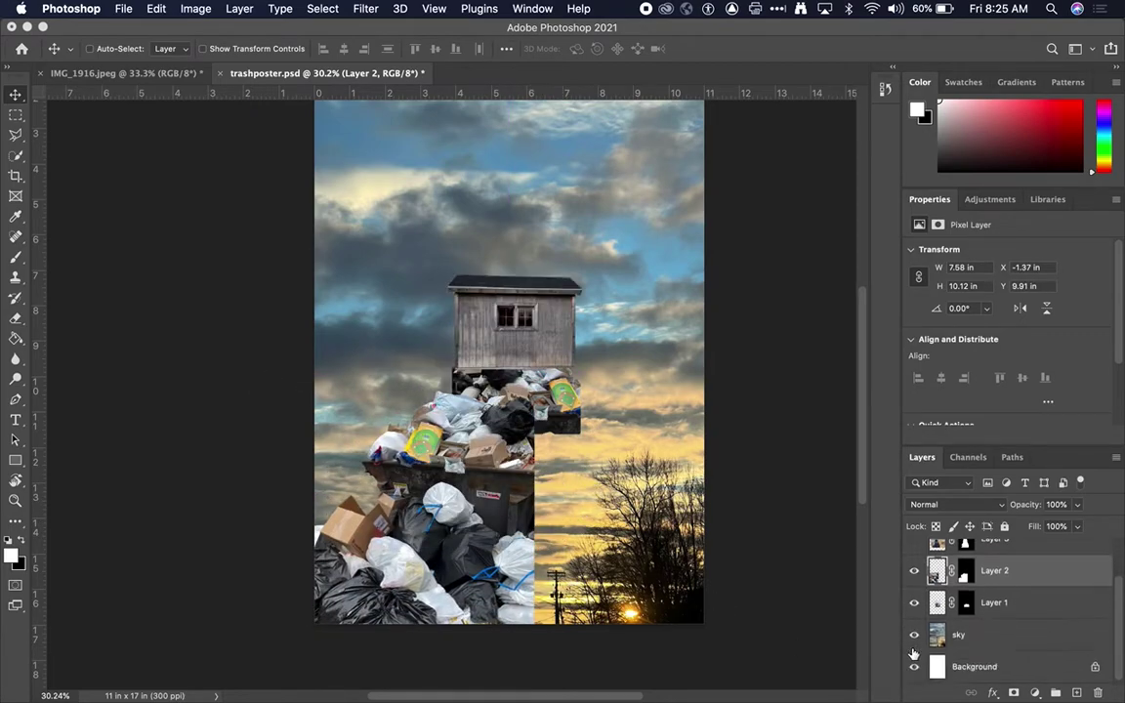
pyautogui.scroll(2, 919, 622)
pyautogui.click(916, 589)
pyautogui.click(916, 589)
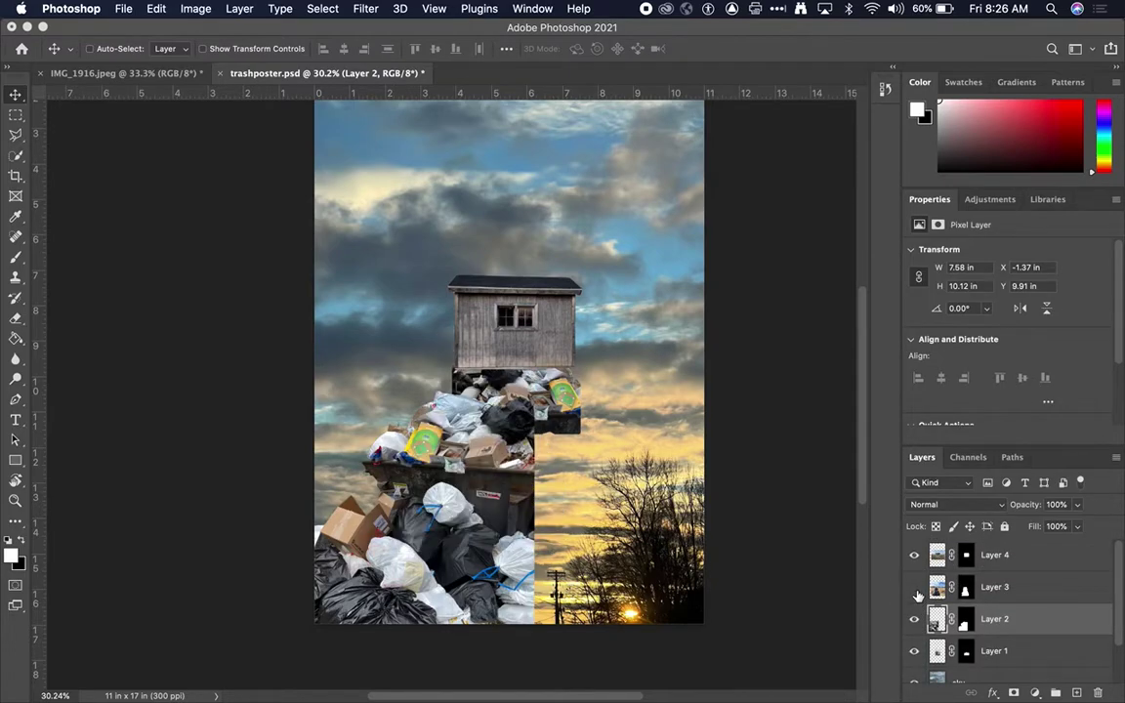
pyautogui.click(913, 559)
pyautogui.click(913, 559)
# - Switch to the extractions folder in Finder and open IMG_1933.jpeg in Photoshop
pyautogui.click(168, 72)
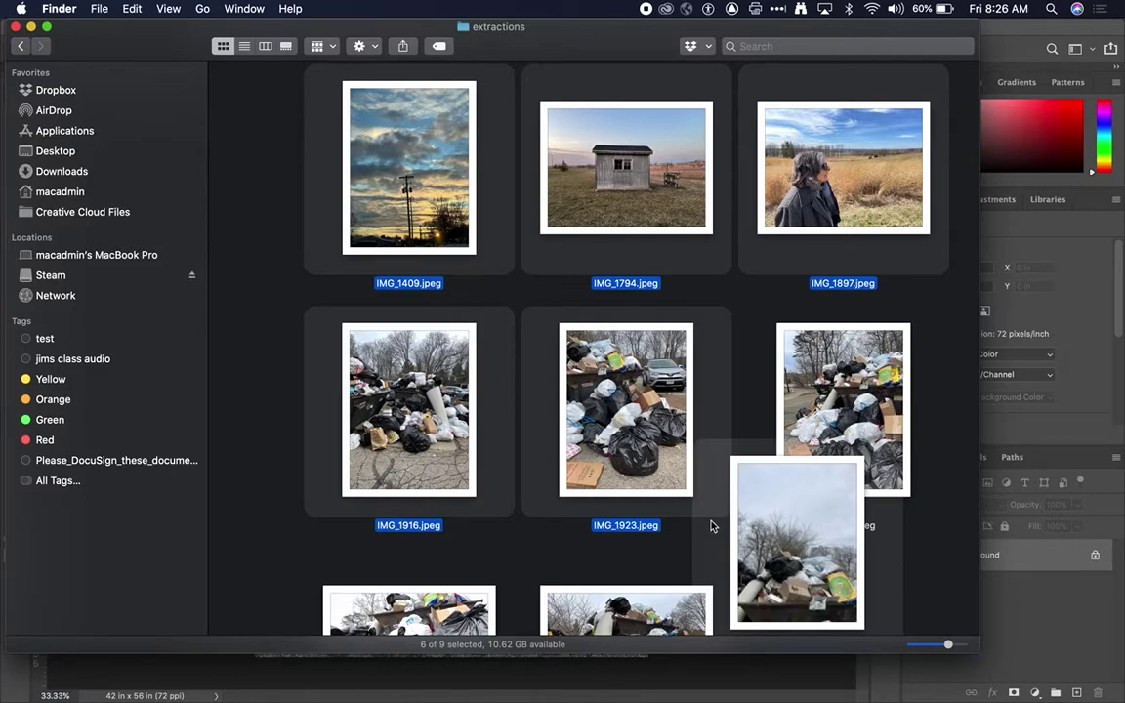
pyautogui.scroll(-2, 766, 410)
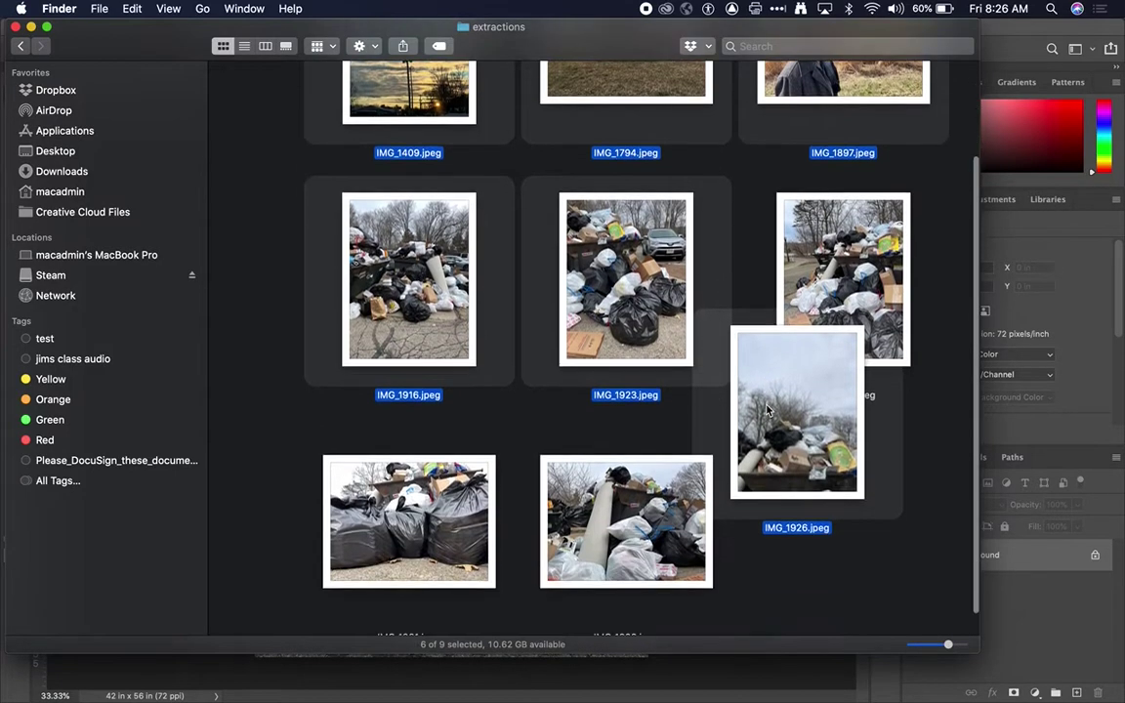
pyautogui.click(906, 259)
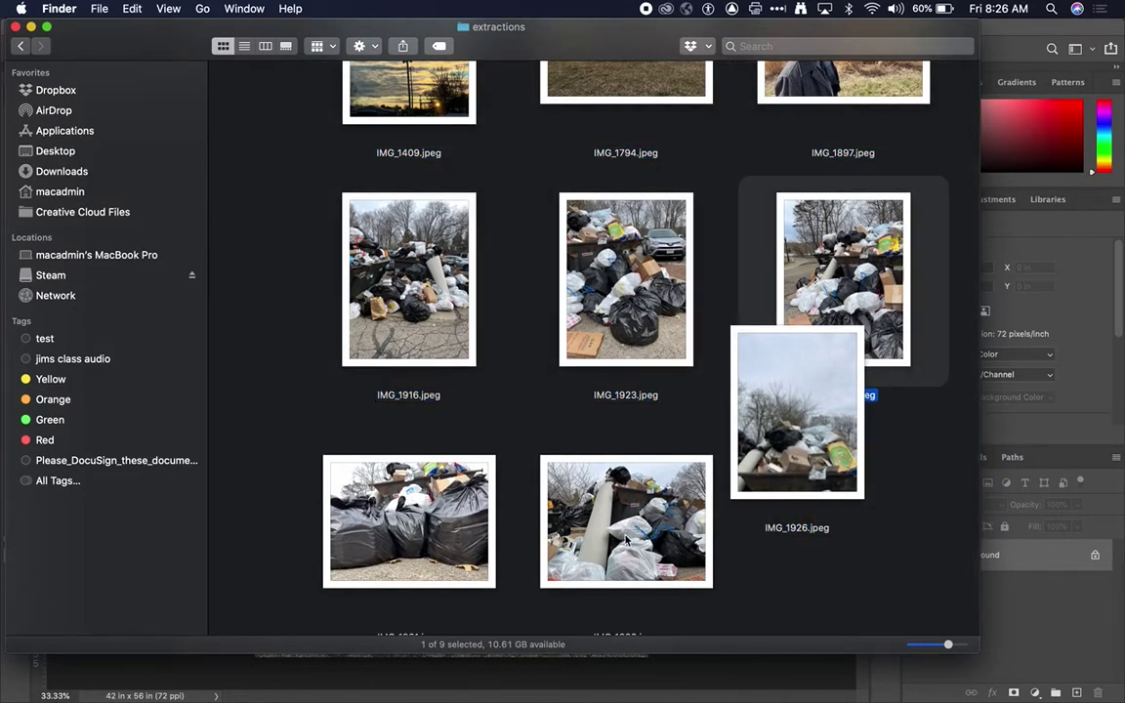
pyautogui.click(630, 539)
pyautogui.moveTo(640, 525); pyautogui.dragTo(64, 695)
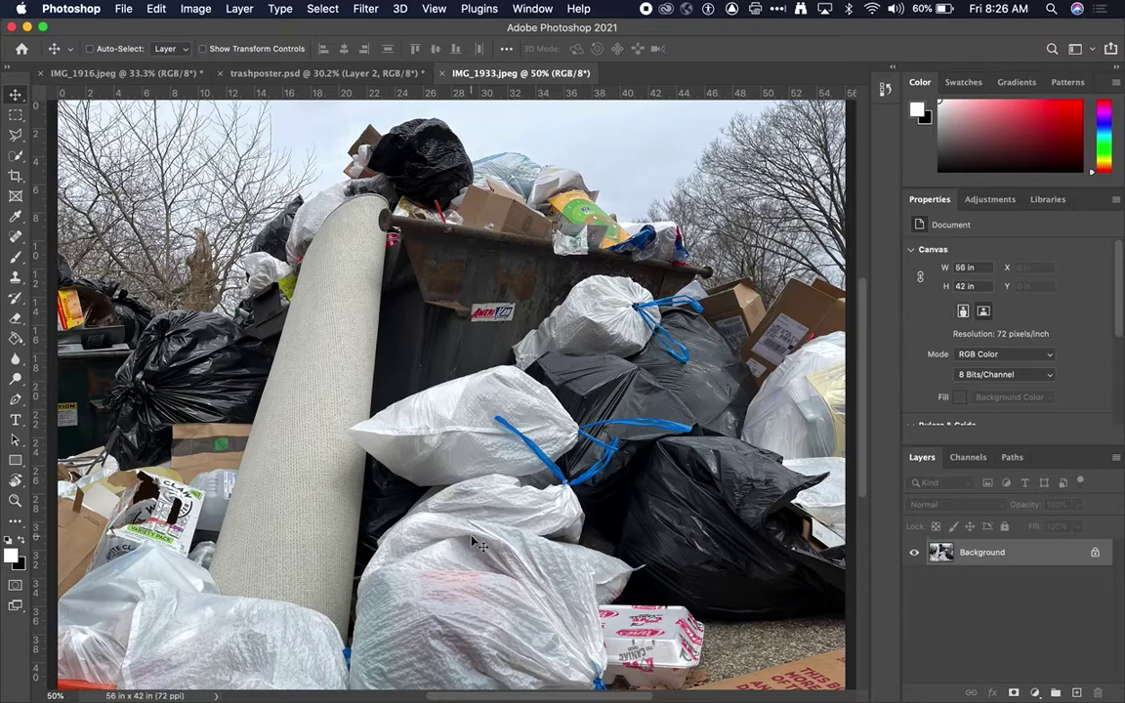
# - Copy the whole IMG_1933.jpeg photo and paste it into trashposter.psd as a new layer above Layer 2
pyautogui.press('super+a')
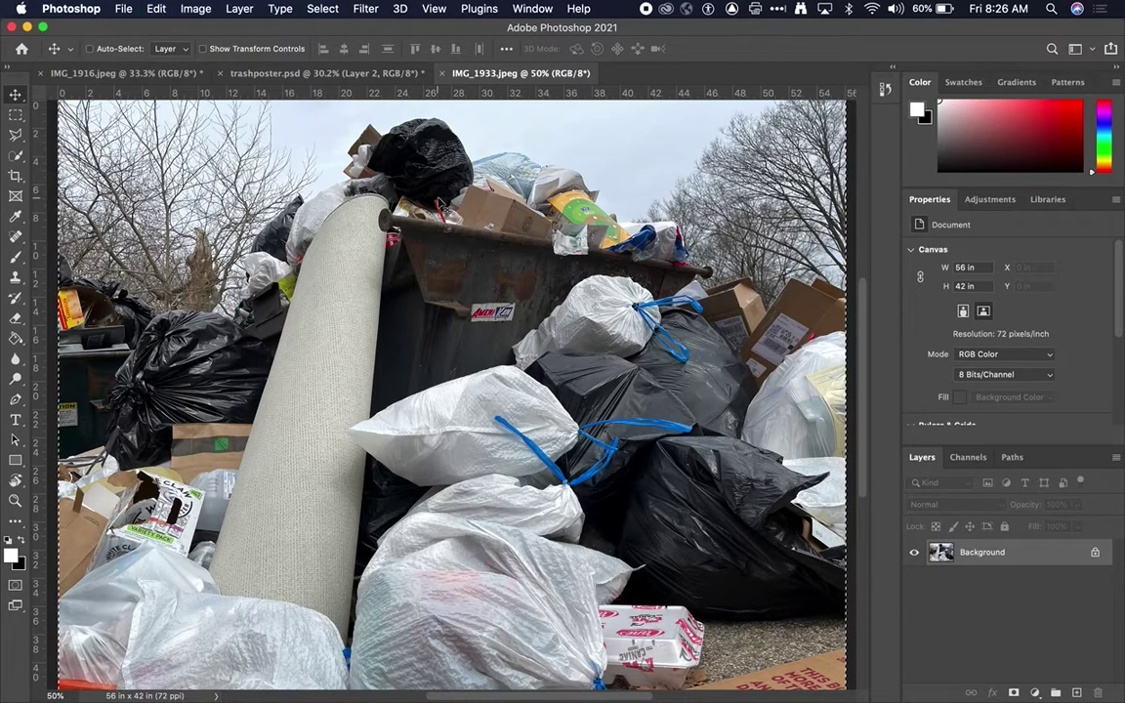
pyautogui.click(377, 71)
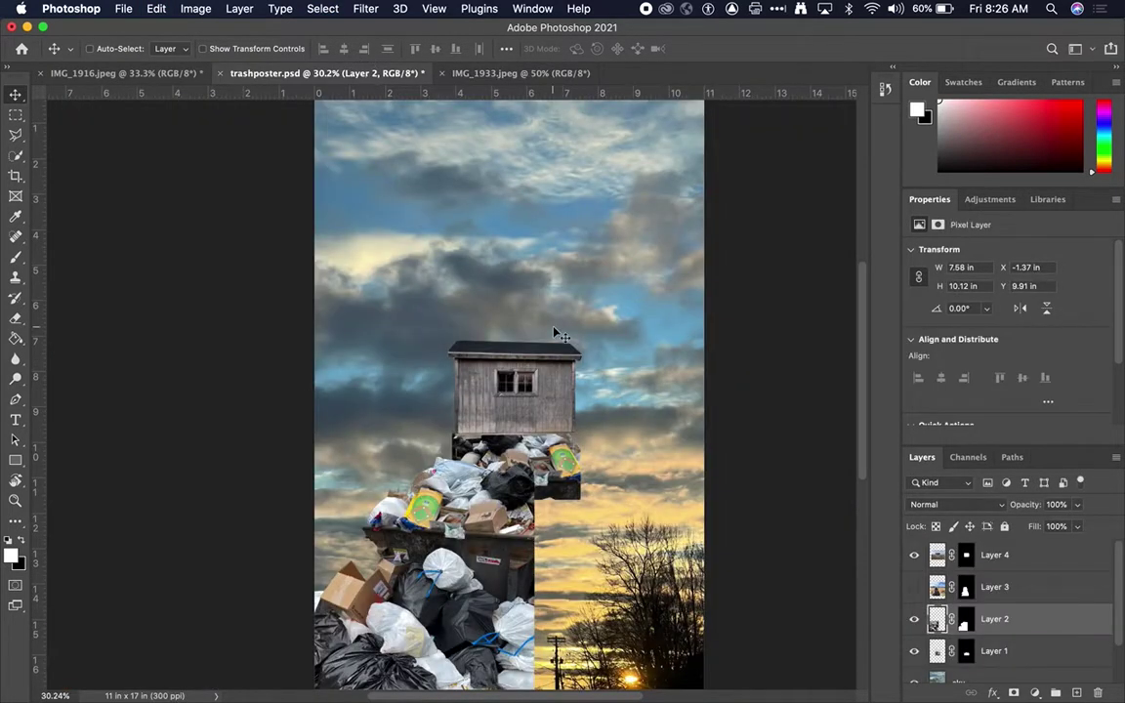
pyautogui.press('super+v')
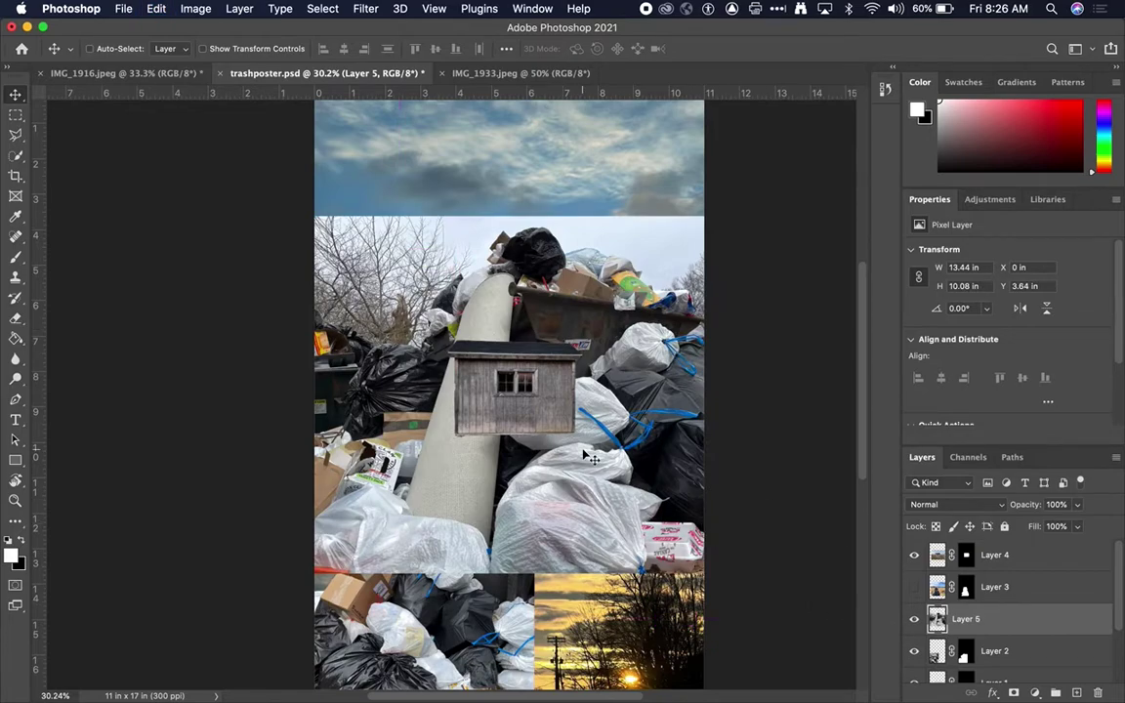
# - Select the dumpster and garbage pile on Layer 5 with Quick Selection and mask out the sky and trees
pyautogui.press('w')
pyautogui.moveTo(548, 286)
pyautogui.mouseDown()
pyautogui.moveTo(468, 298)
pyautogui.moveTo(361, 412)
pyautogui.moveTo(680, 449)
pyautogui.moveTo(722, 477)
pyautogui.moveTo(593, 391)
pyautogui.moveTo(556, 444)
pyautogui.moveTo(695, 372)
pyautogui.mouseUp()
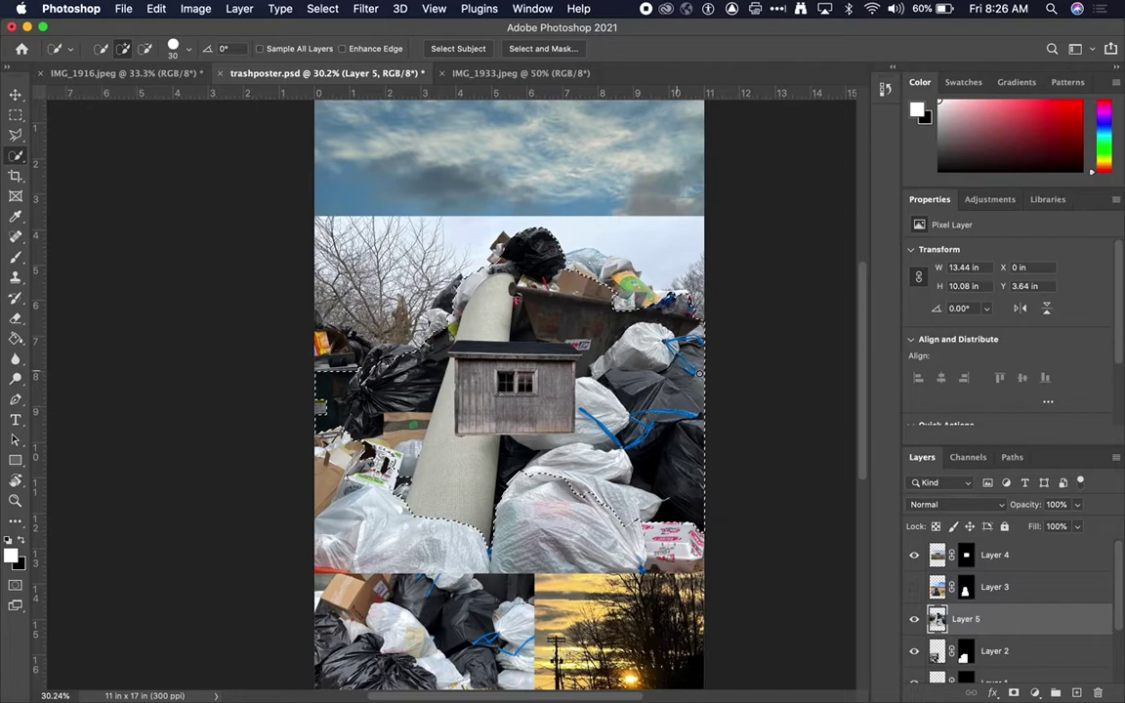
pyautogui.moveTo(623, 286); pyautogui.dragTo(596, 257)
pyautogui.moveTo(450, 216)
pyautogui.mouseDown()
pyautogui.moveTo(376, 288)
pyautogui.moveTo(403, 269)
pyautogui.mouseUp()
pyautogui.press('alt')
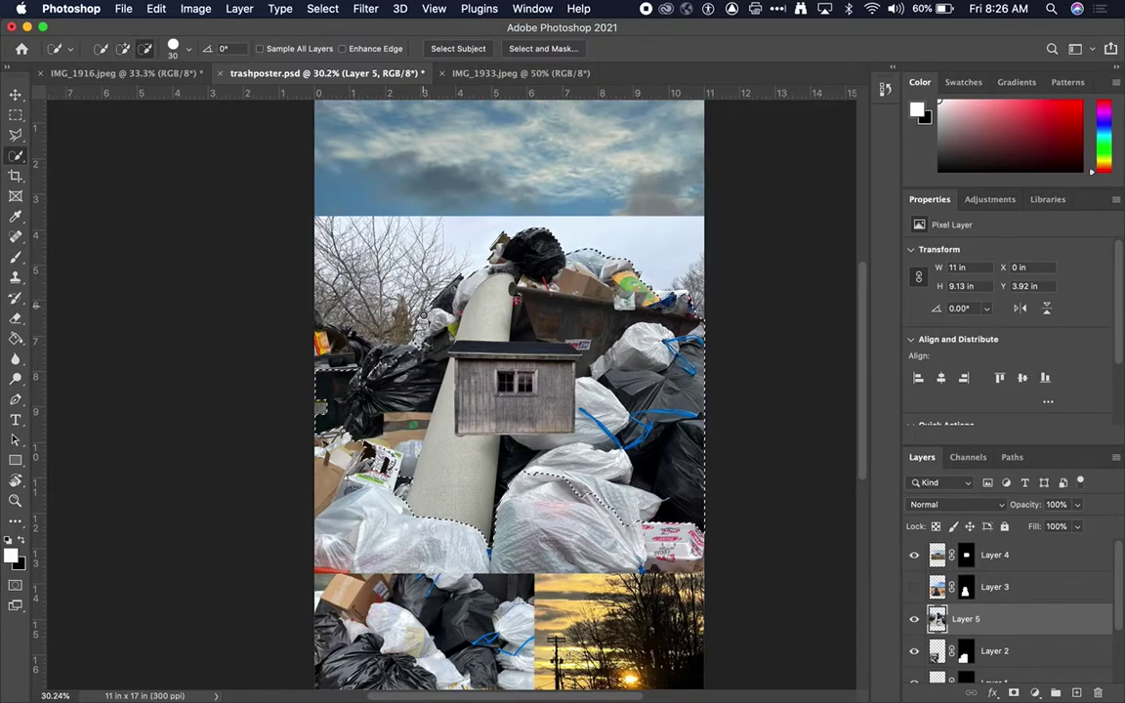
pyautogui.moveTo(418, 341)
pyautogui.mouseDown()
pyautogui.moveTo(298, 310)
pyautogui.moveTo(309, 328)
pyautogui.mouseUp()
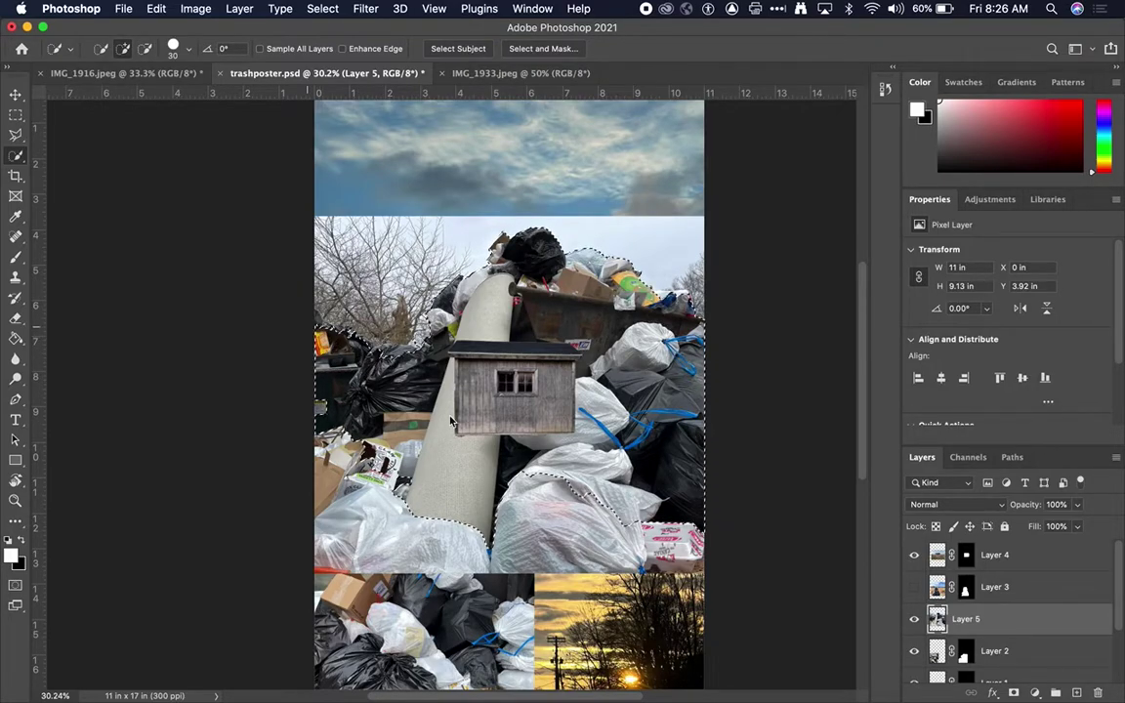
pyautogui.click(1034, 693)
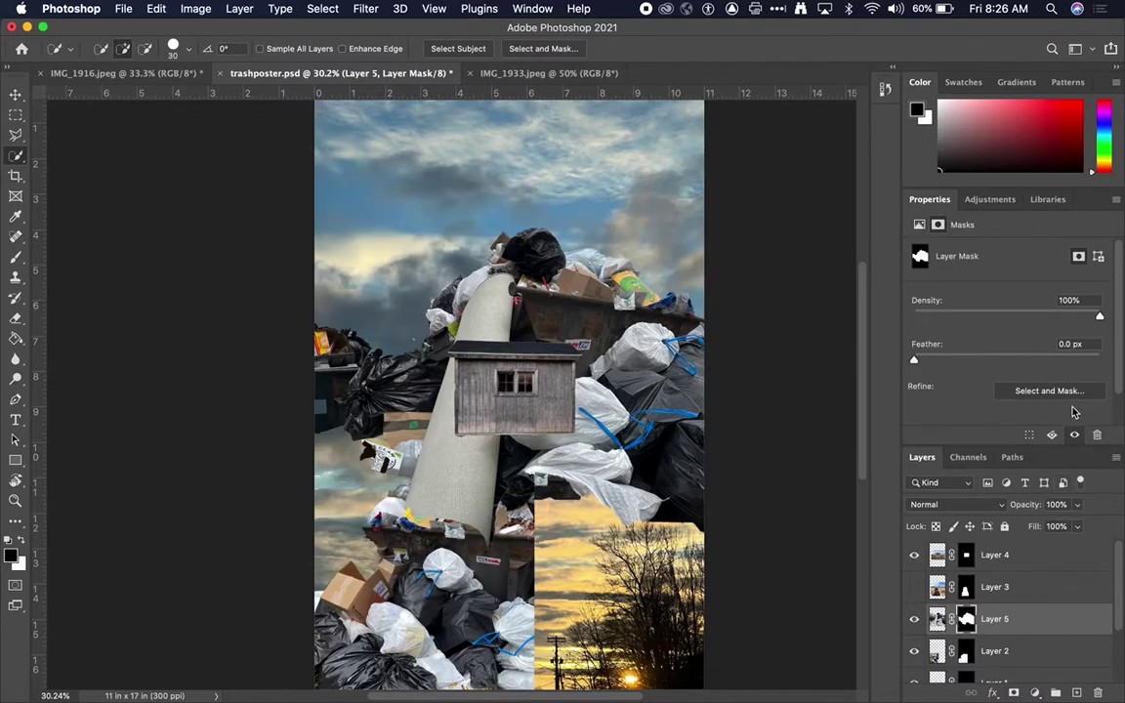
# - Refine Layer 5's mask in Select and Mask with a 6 px edge radius and a smoothness of 11
pyautogui.scroll(-2, 1073, 411)
pyautogui.click(1046, 356)
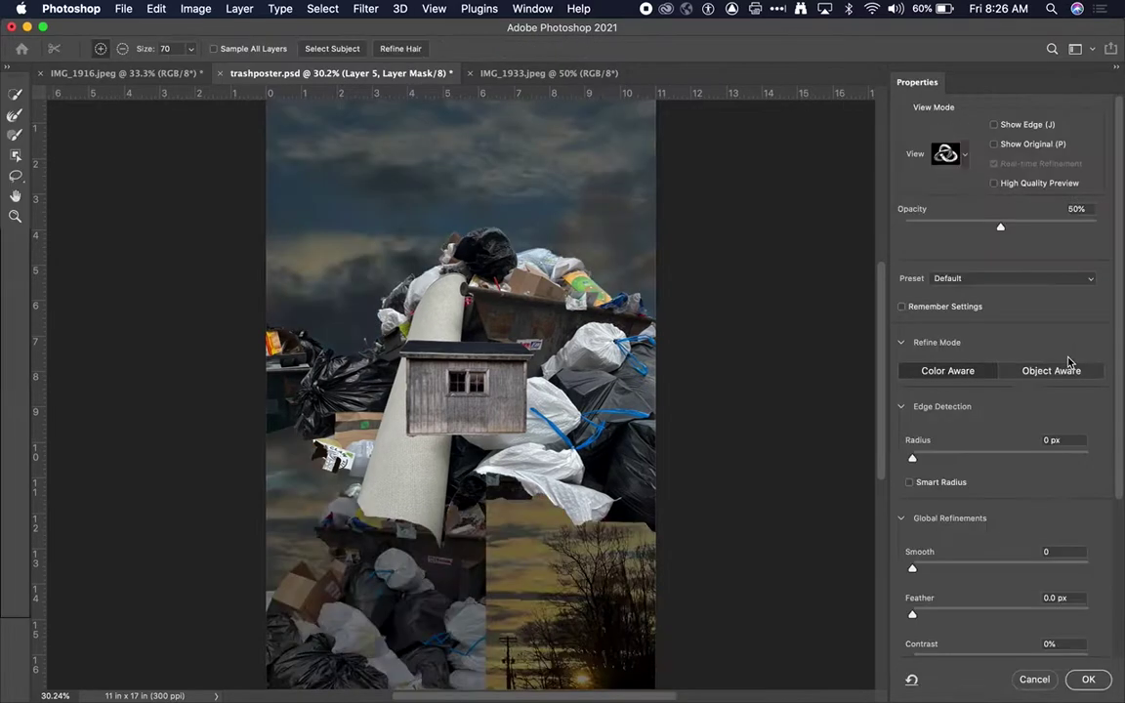
pyautogui.moveTo(930, 457); pyautogui.dragTo(965, 457)
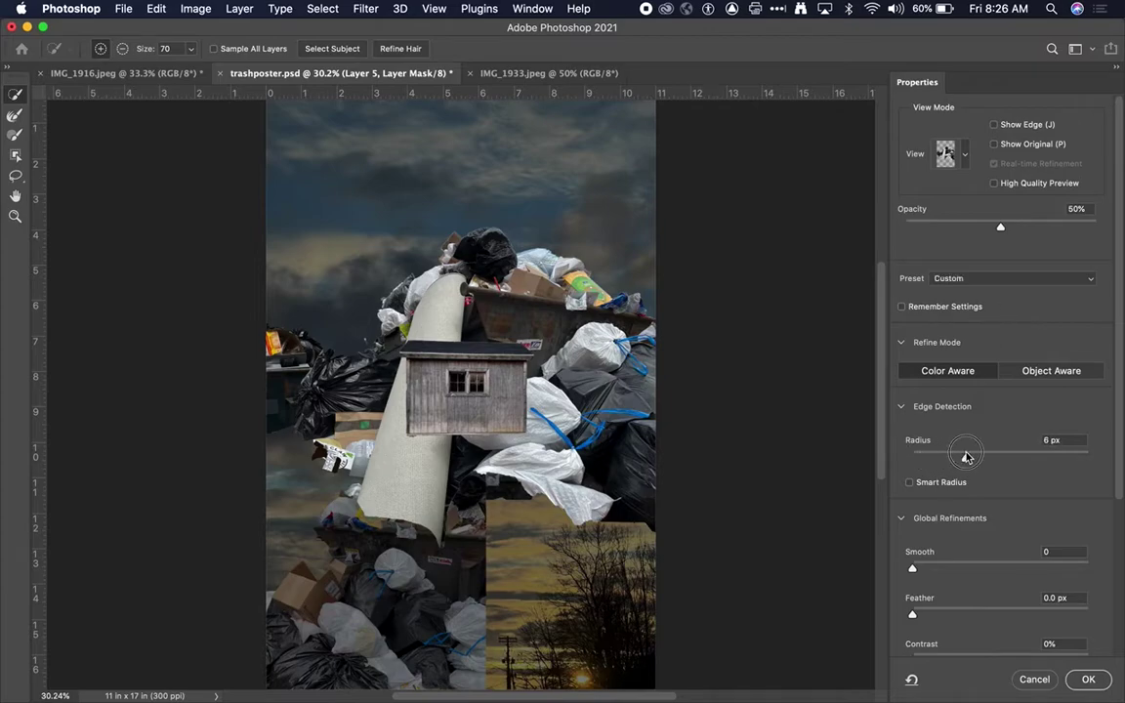
pyautogui.moveTo(914, 567); pyautogui.dragTo(932, 568)
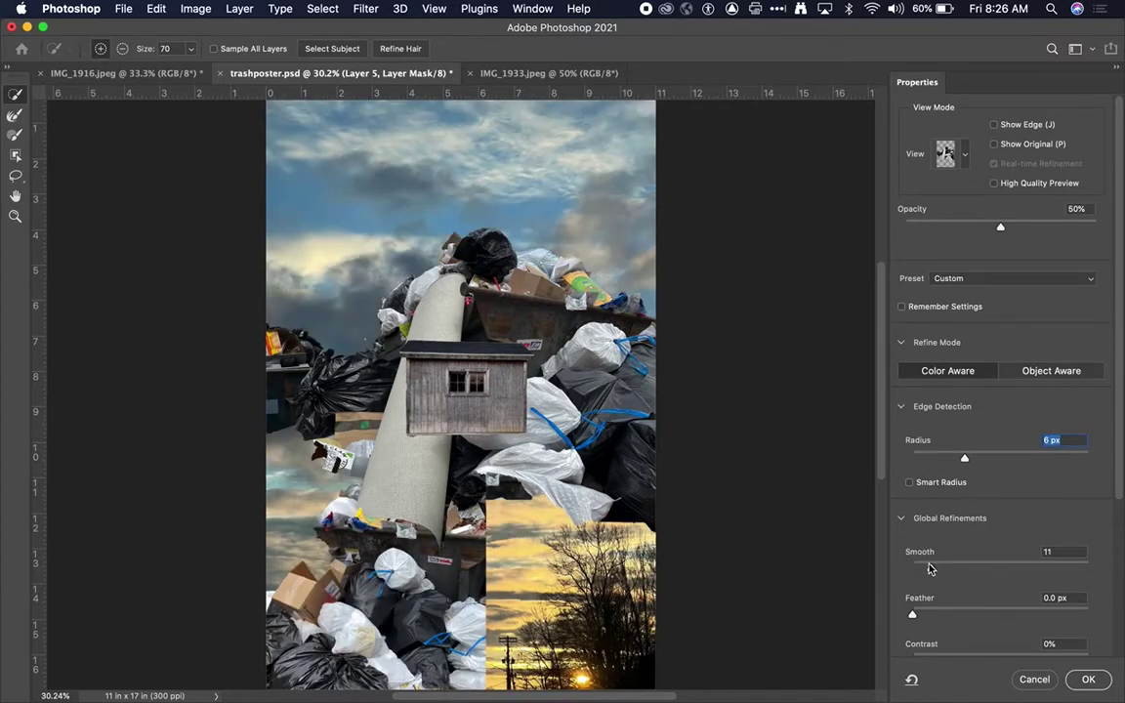
pyautogui.click(1086, 678)
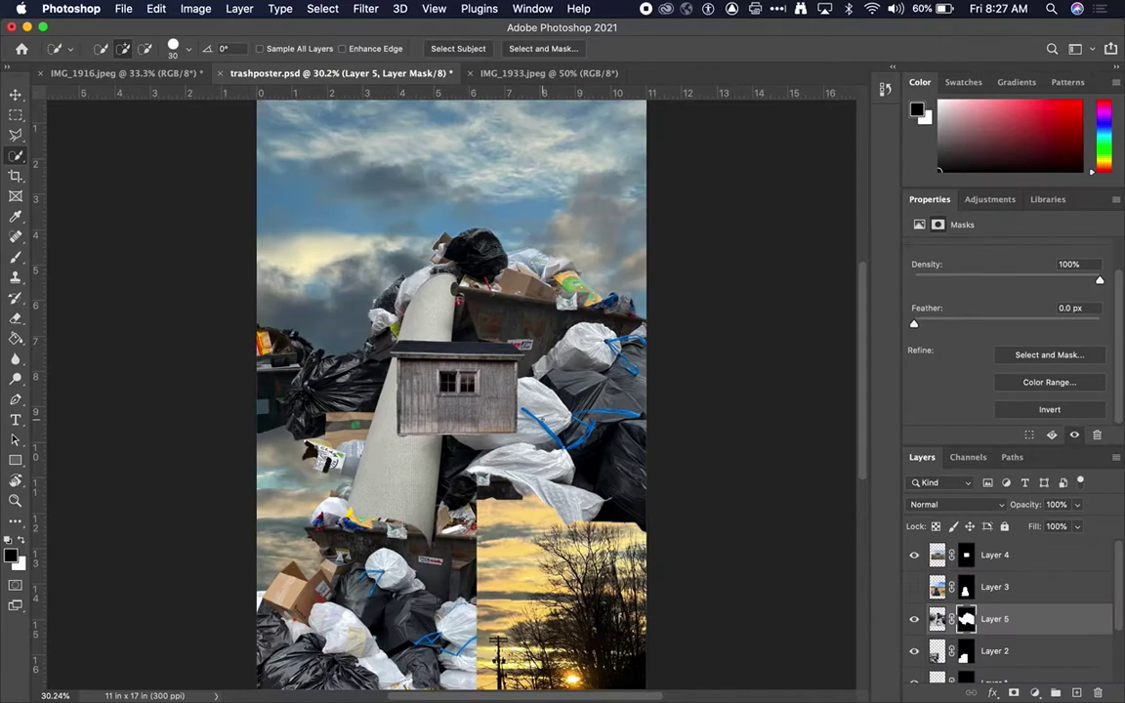
# - Scale Layer 5 to about 78% width and 75% height and place it in the poster's lower right corner
pyautogui.press('v')
pyautogui.press('super+t')
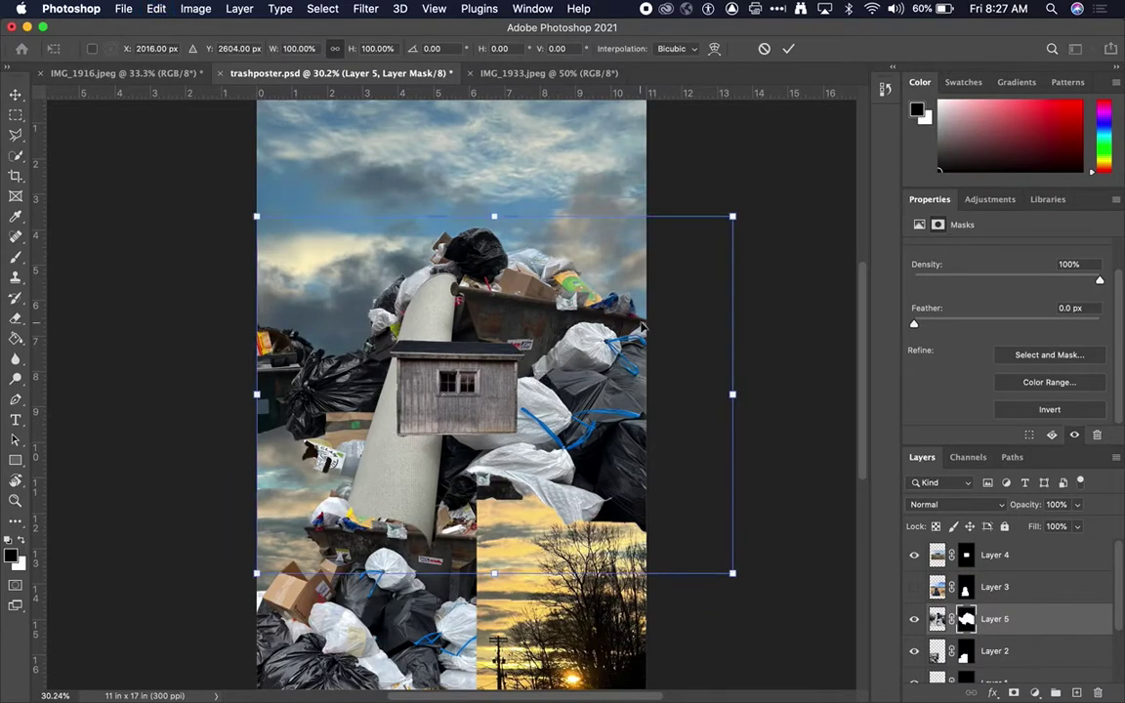
pyautogui.moveTo(740, 210); pyautogui.dragTo(629, 305)
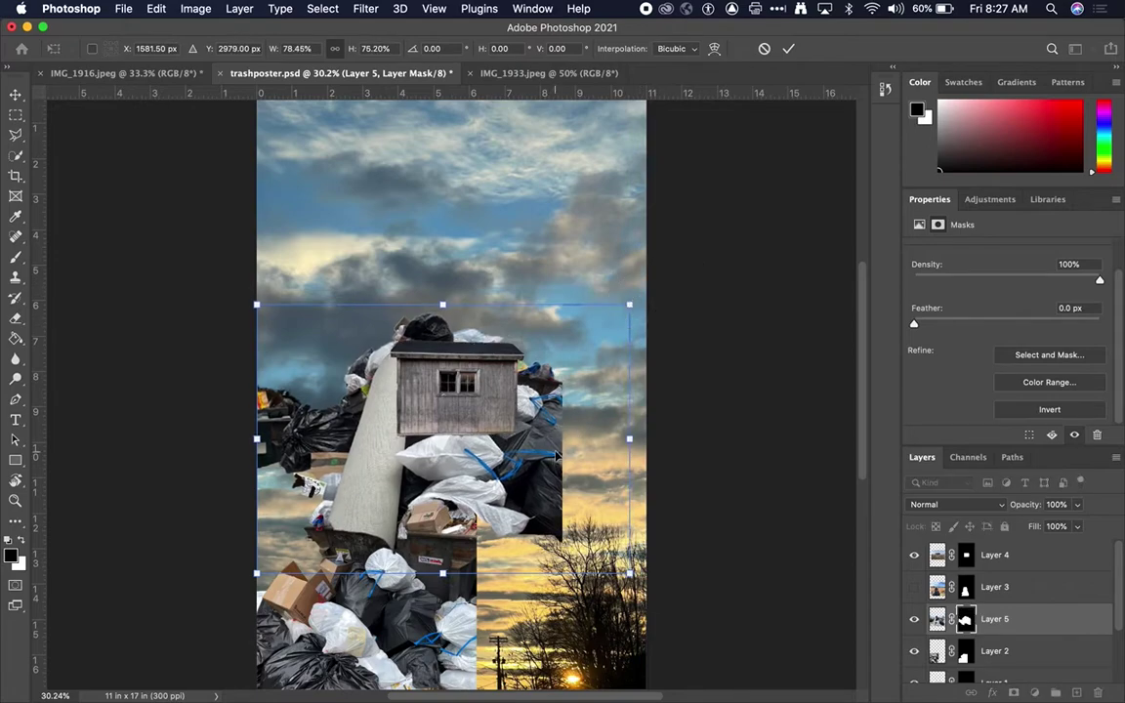
pyautogui.moveTo(556, 456); pyautogui.dragTo(663, 605)
pyautogui.moveTo(673, 535)
pyautogui.mouseDown()
pyautogui.moveTo(660, 547)
pyautogui.moveTo(662, 528)
pyautogui.moveTo(660, 539)
pyautogui.mouseUp()
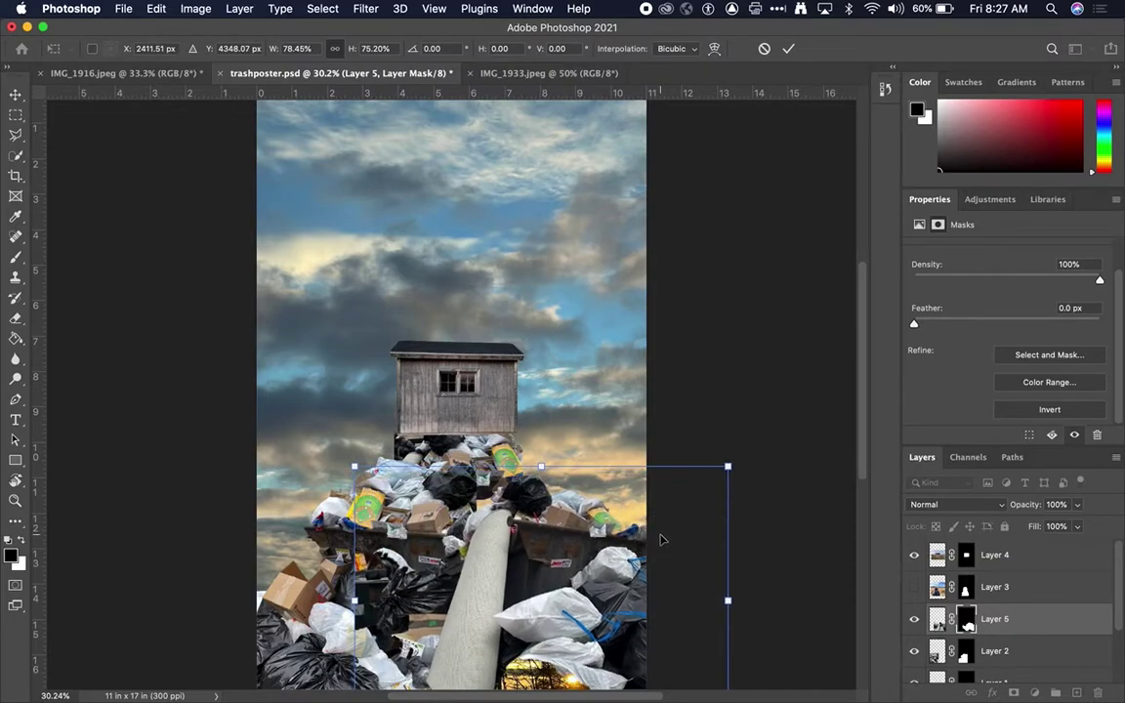
pyautogui.press('Return')
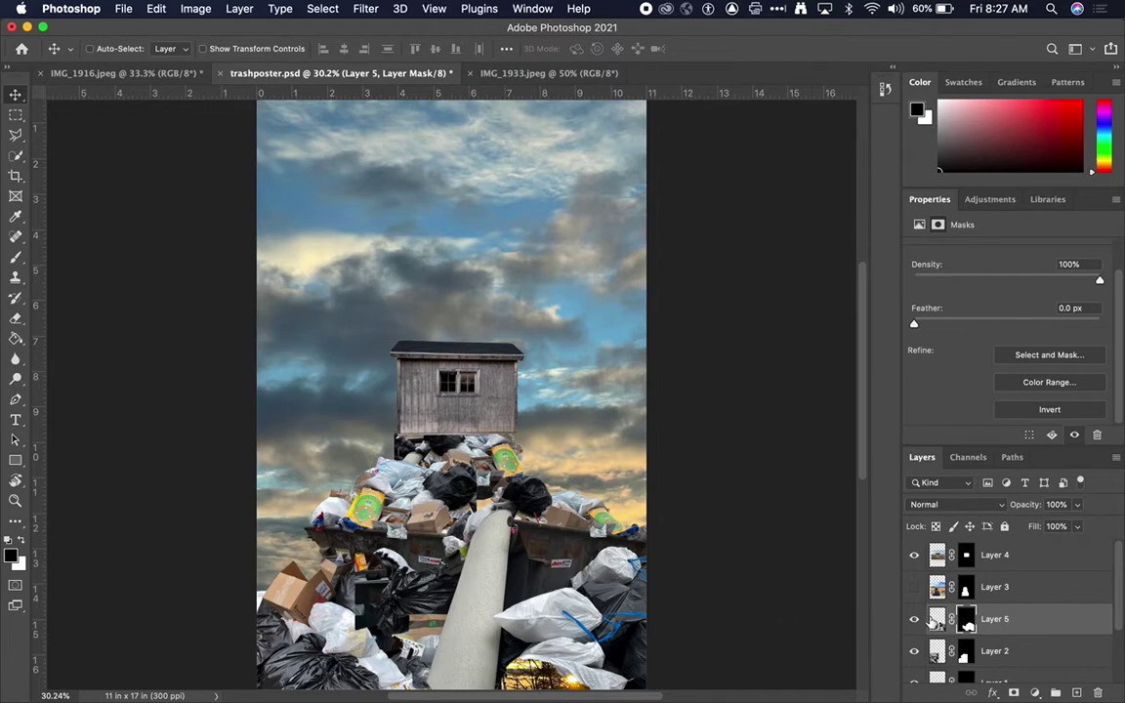
# - Duplicate Layer 2, put the copy directly above the sky layer, and shift it down and right to fill the gap under the white bags
pyautogui.click(935, 655)
pyautogui.click(915, 652)
pyautogui.click(915, 652)
pyautogui.press('super+j')
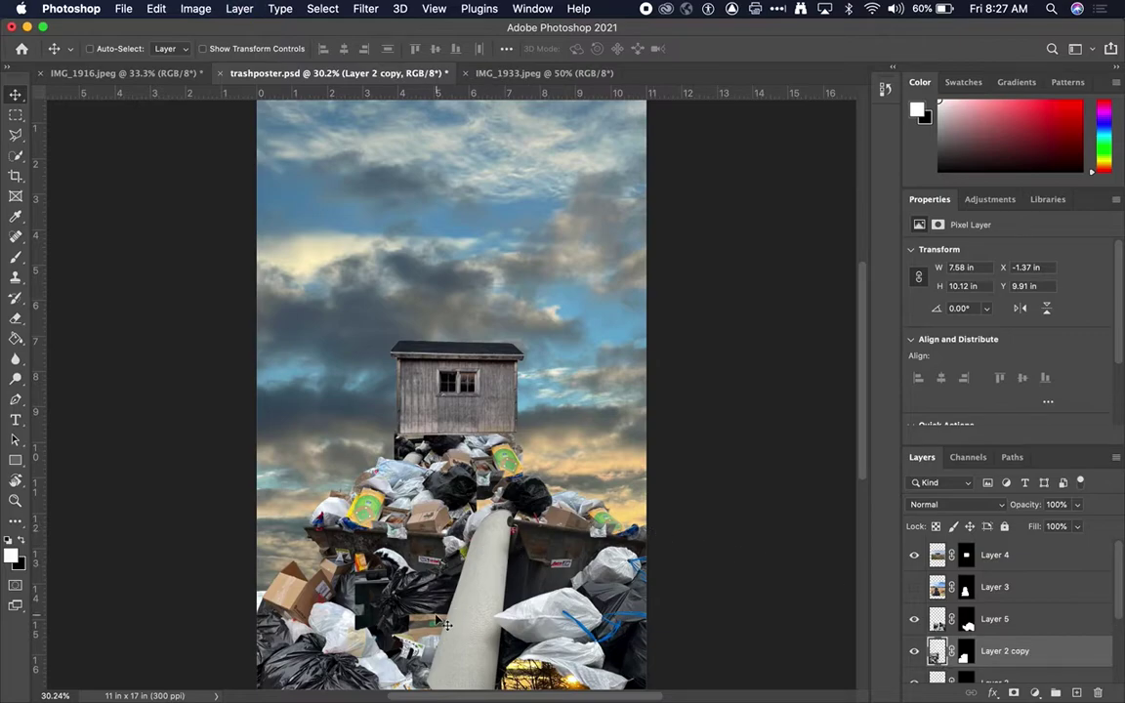
pyautogui.moveTo(935, 650); pyautogui.dragTo(932, 620)
pyautogui.moveTo(367, 622); pyautogui.dragTo(458, 665)
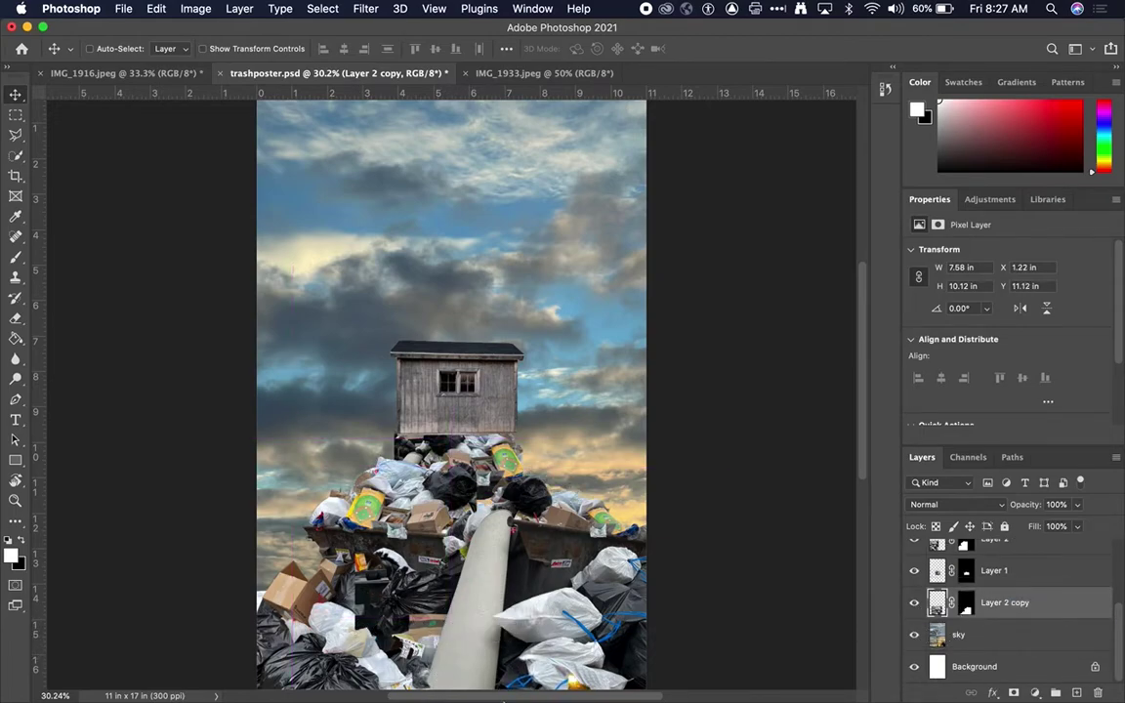
pyautogui.moveTo(529, 678); pyautogui.dragTo(534, 683)
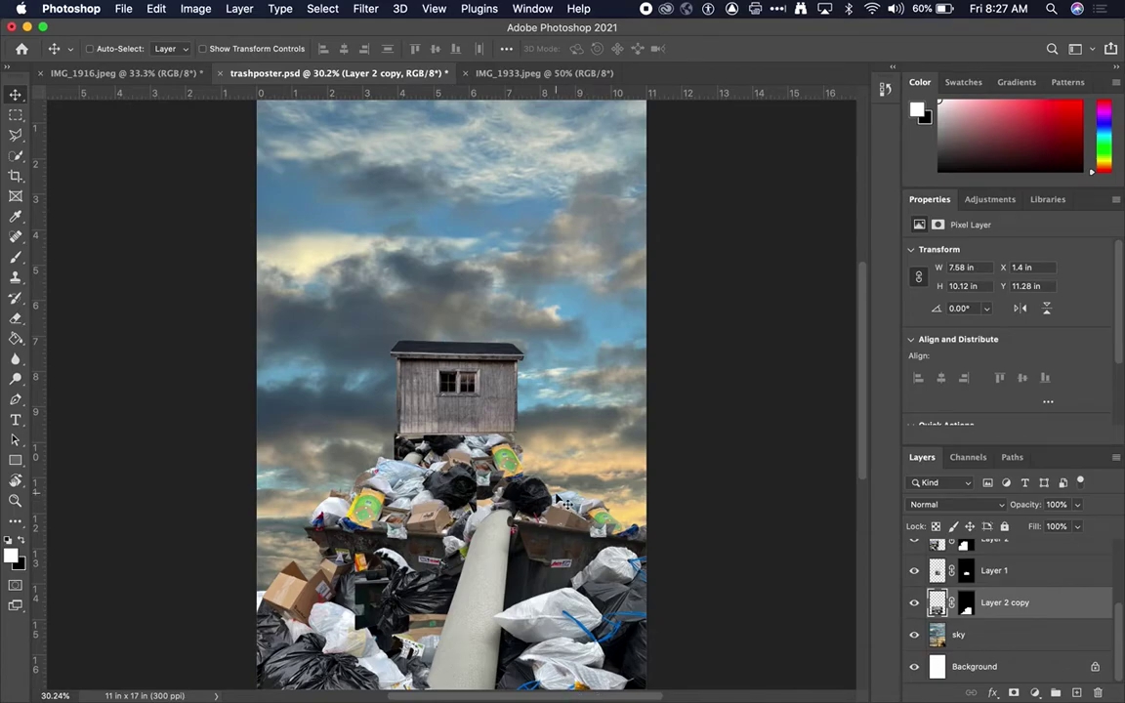
# - Lower the shed on Layer 4 slightly so it sits on top of the garbage heap
pyautogui.scroll(5, 488, 435)
pyautogui.scroll(-3, 615, 471)
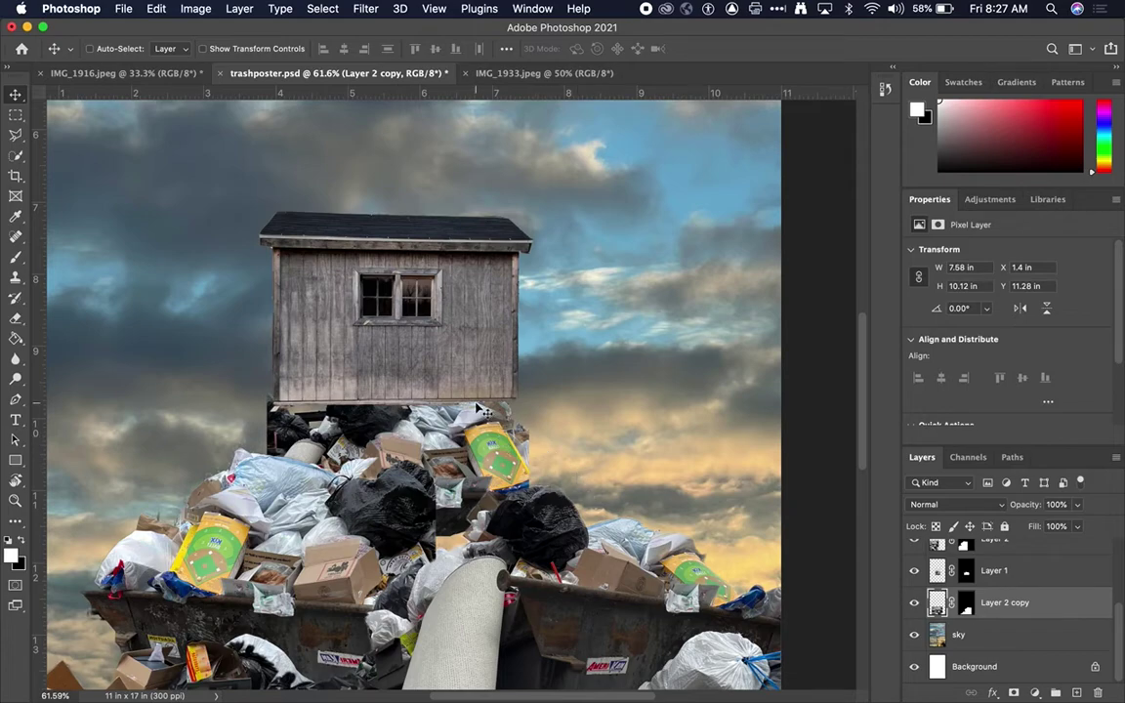
pyautogui.keyDown('super'); pyautogui.click(376, 332); pyautogui.keyUp('super')
pyautogui.moveTo(447, 365); pyautogui.dragTo(420, 432)
pyautogui.scroll(-3, 445, 449)
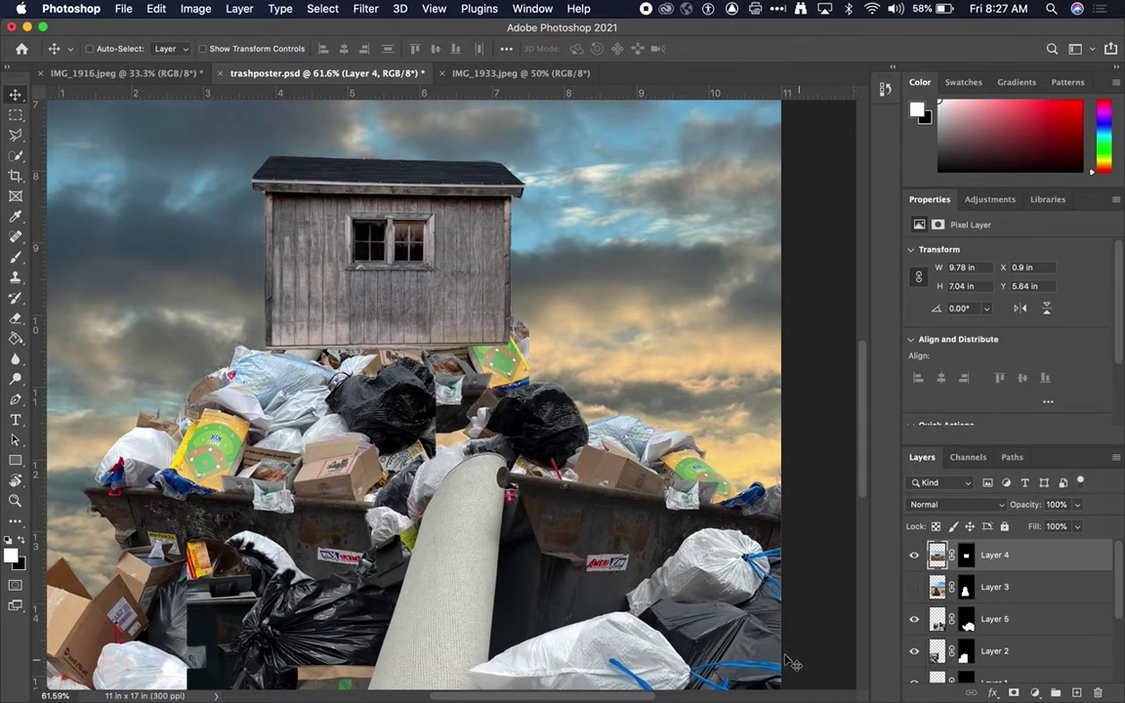
# - Show Layer 3 and move the woman into the poster's lower left corner
pyautogui.scroll(-5, 576, 508)
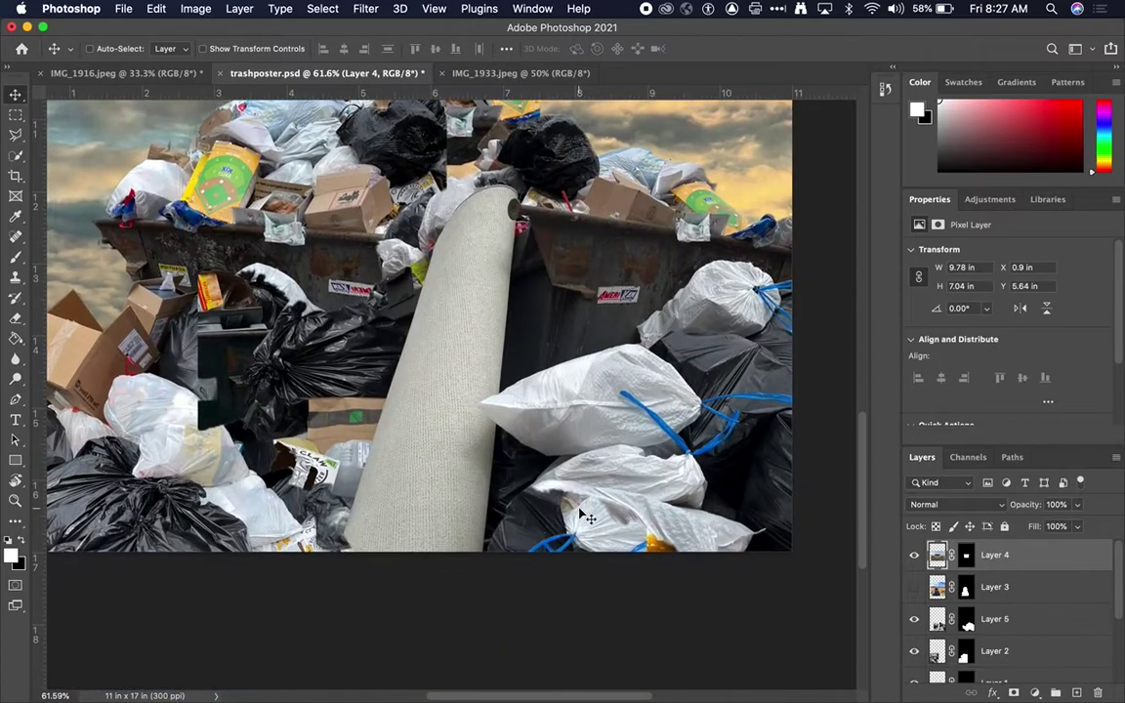
pyautogui.scroll(1, 503, 422)
pyautogui.scroll(7, 448, 446)
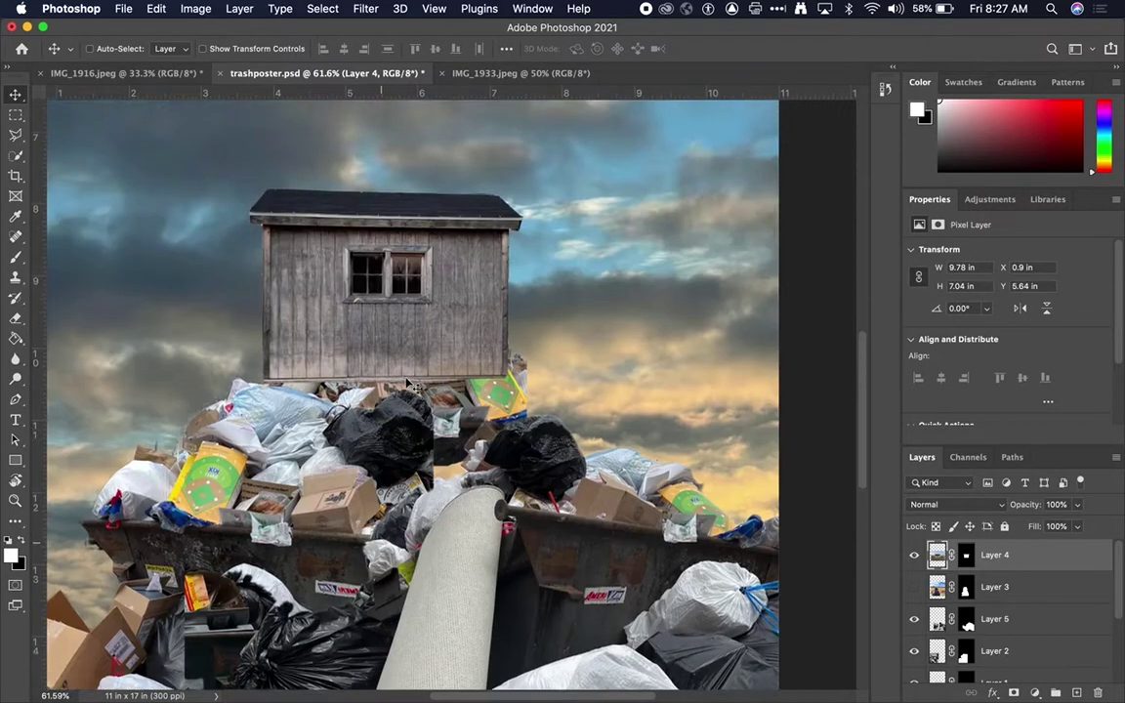
pyautogui.scroll(-5, 600, 444)
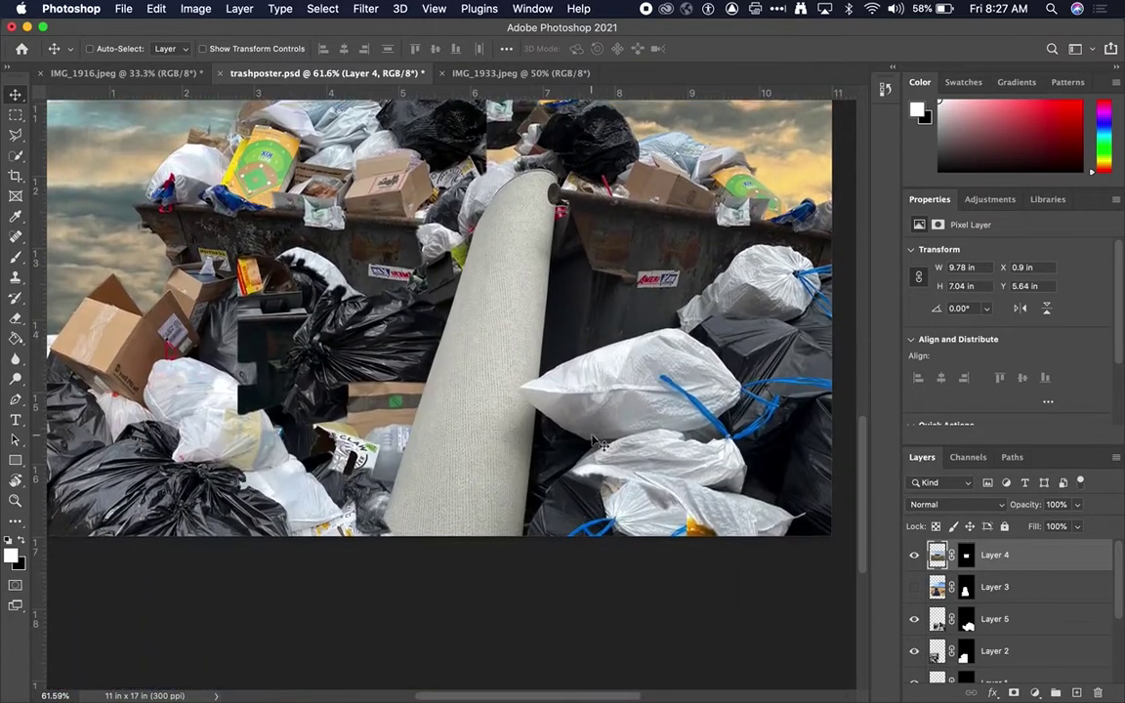
pyautogui.scroll(-6, 600, 444)
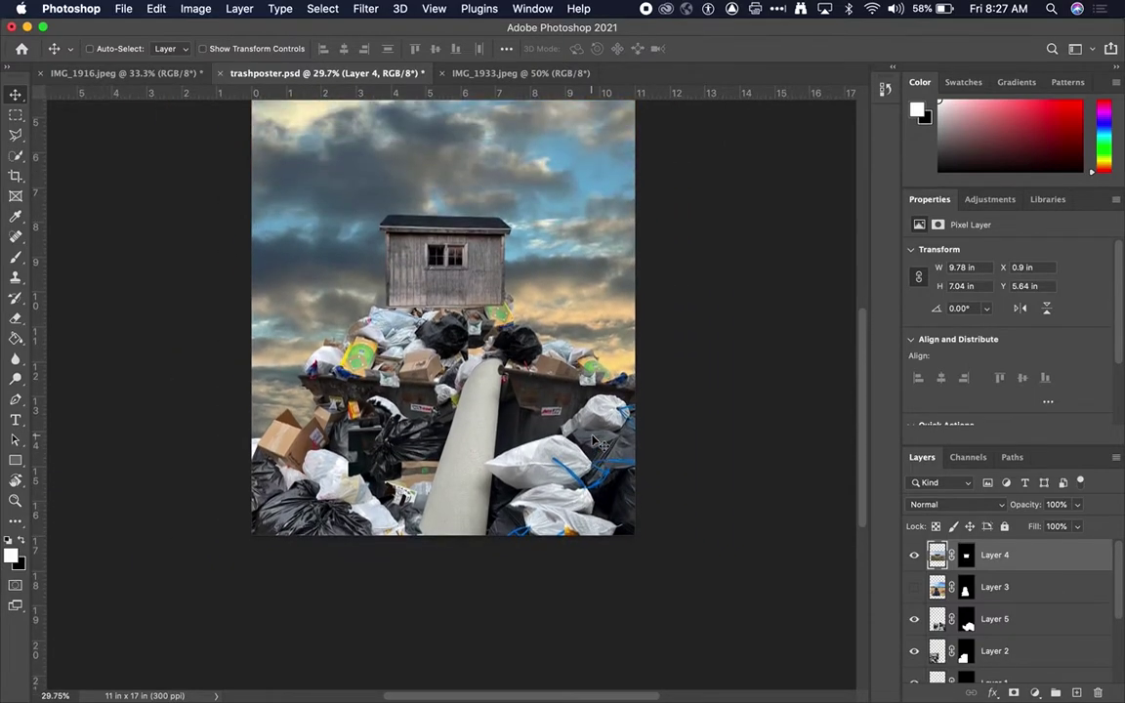
pyautogui.click(914, 587)
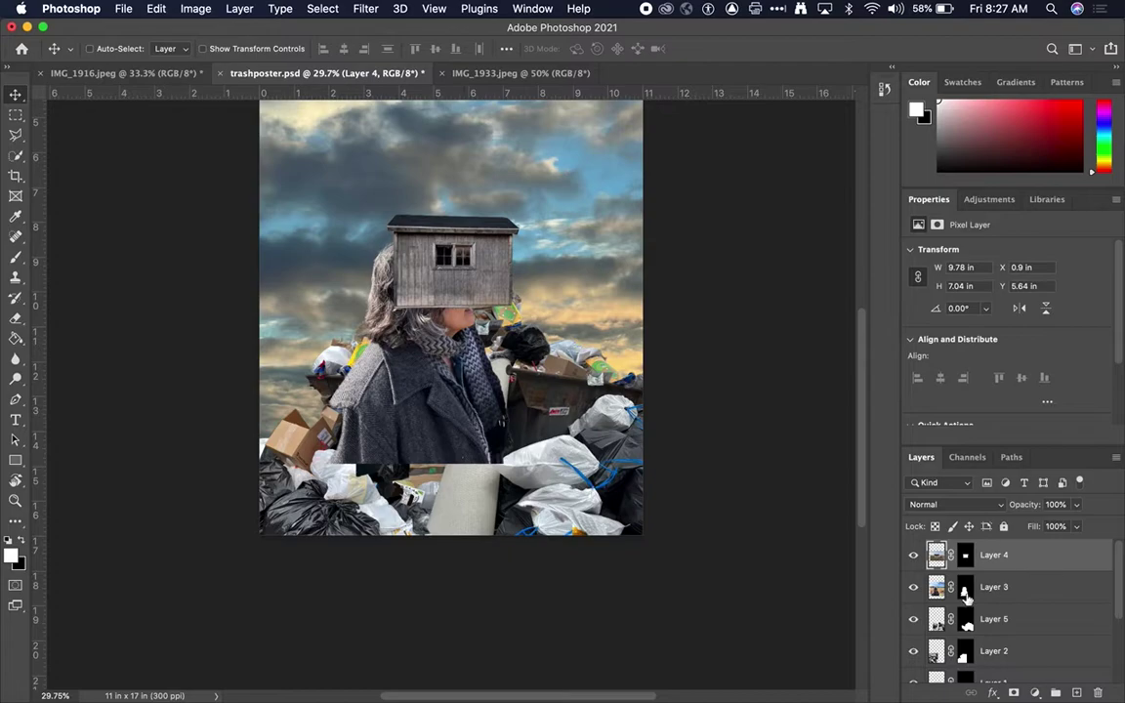
pyautogui.click(939, 588)
pyautogui.moveTo(438, 432); pyautogui.dragTo(295, 500)
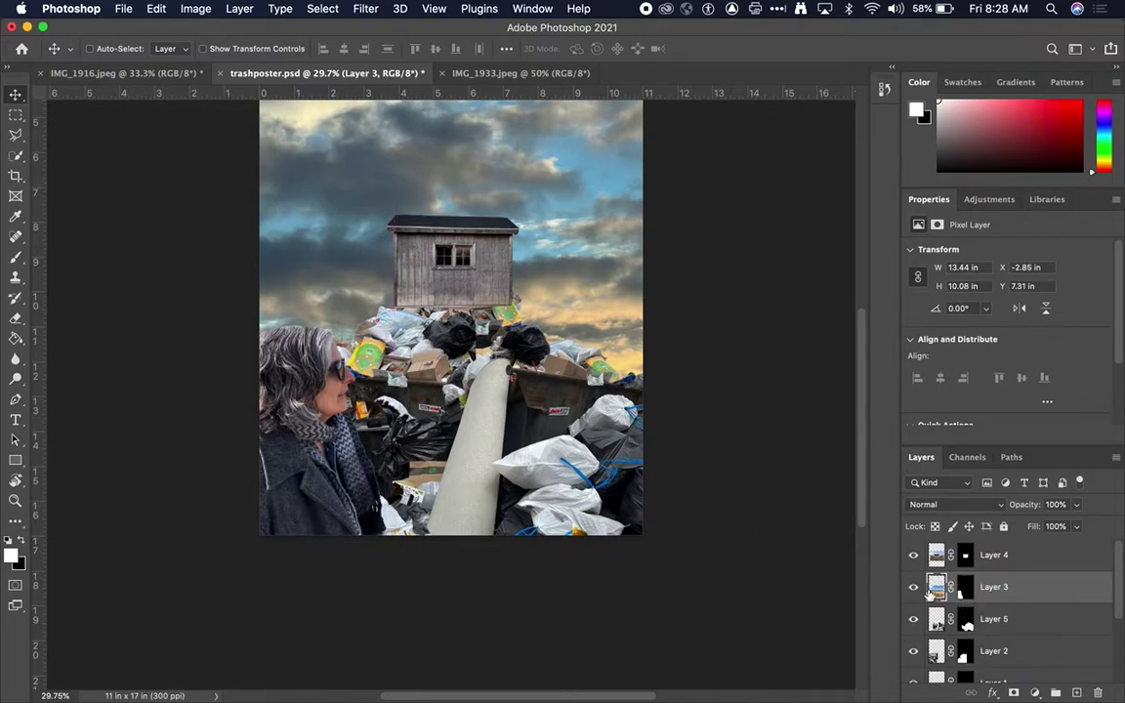
# - Look through the open source photos for further garbage material and return to trashposter.psd
pyautogui.hotkey('ctrl', 'Tab')
pyautogui.hotkey('ctrl', 'Tab')
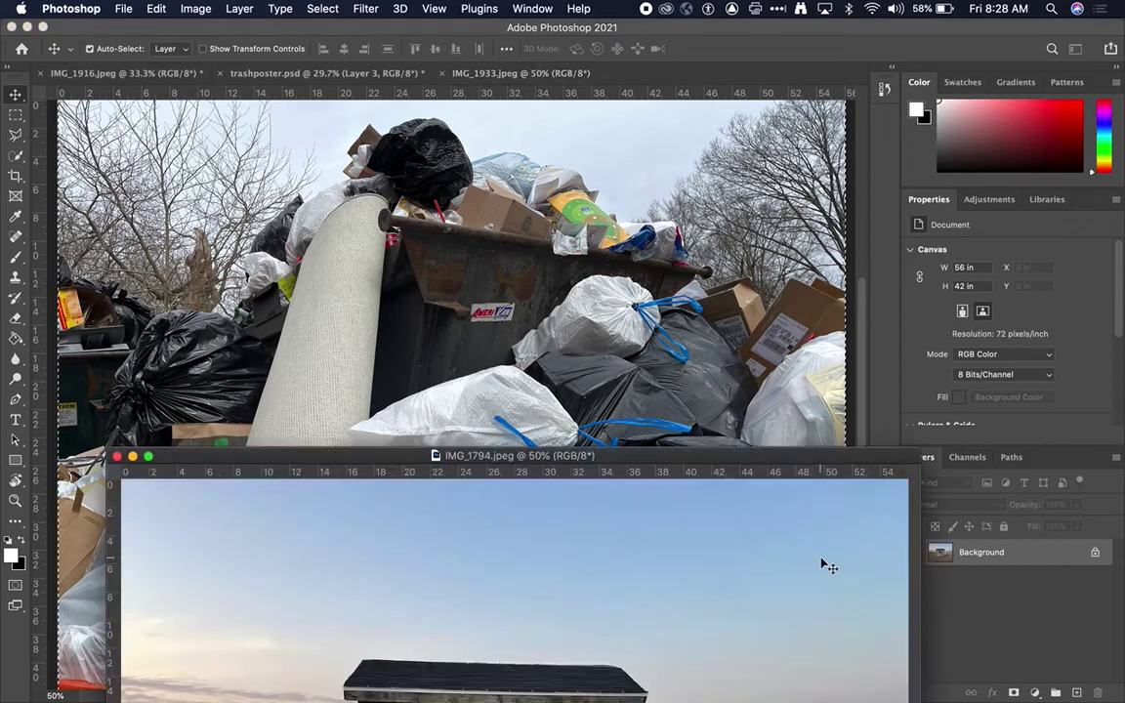
pyautogui.hotkey('ctrl', 'Tab')
pyautogui.hotkey('ctrl', 'Tab')
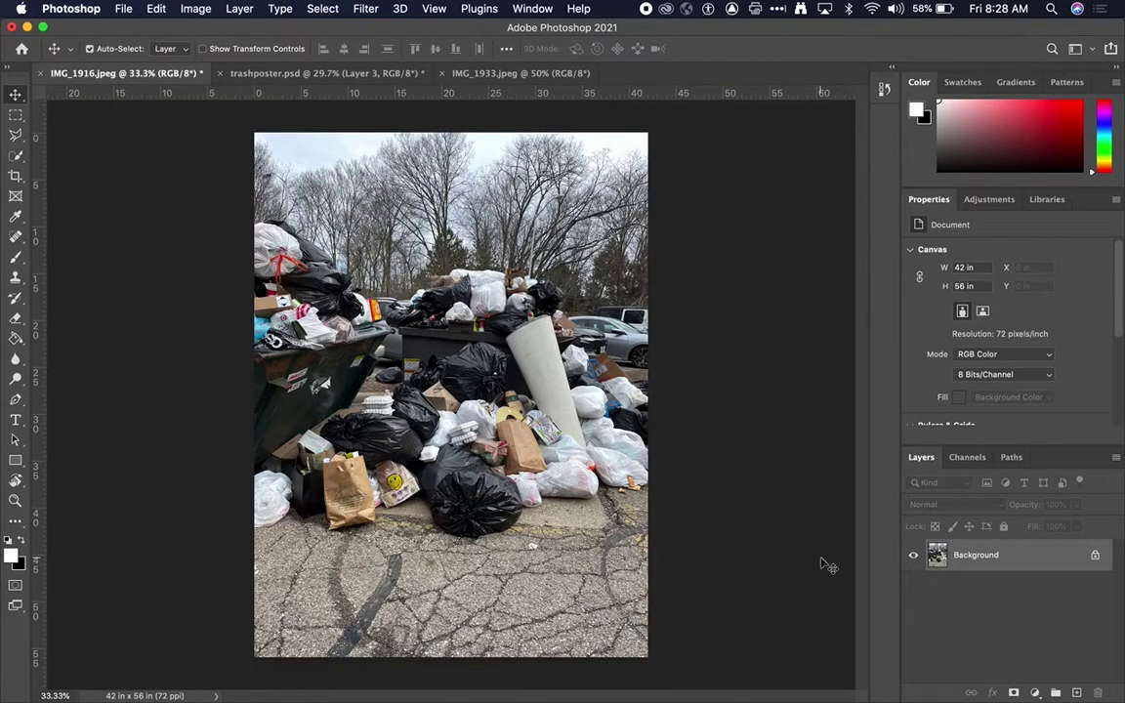
pyautogui.hotkey('ctrl', 'Tab')
pyautogui.hotkey('ctrl', 'Tab')
pyautogui.hotkey('ctrl', 'Tab')
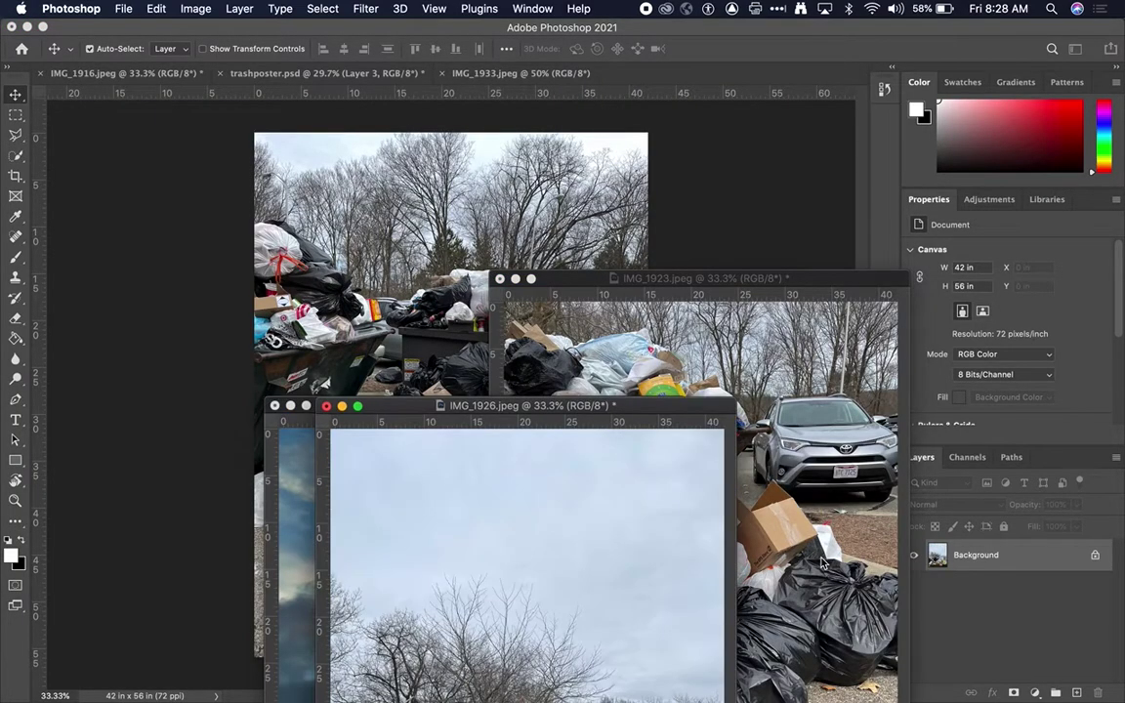
pyautogui.hotkey('ctrl', 'Tab')
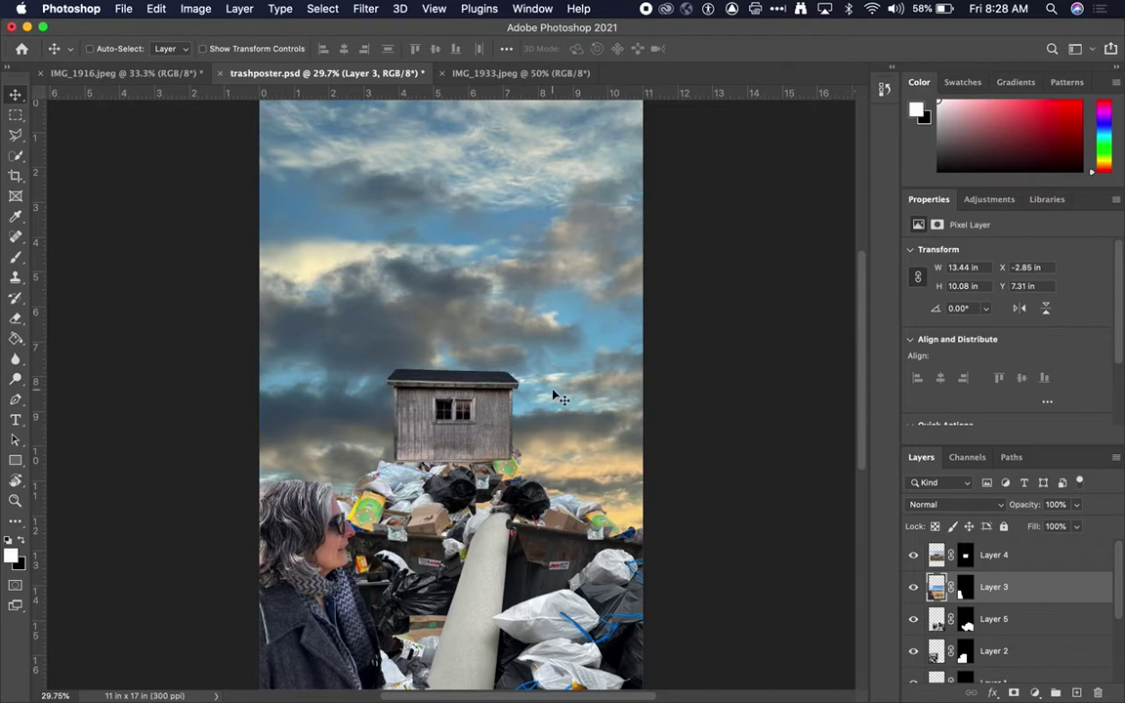
# - Identify the garbage layers by toggling their visibility, and duplicate Layer 2 copy to the top of the layer stack
pyautogui.click(916, 621)
pyautogui.click(915, 621)
pyautogui.click(935, 619)
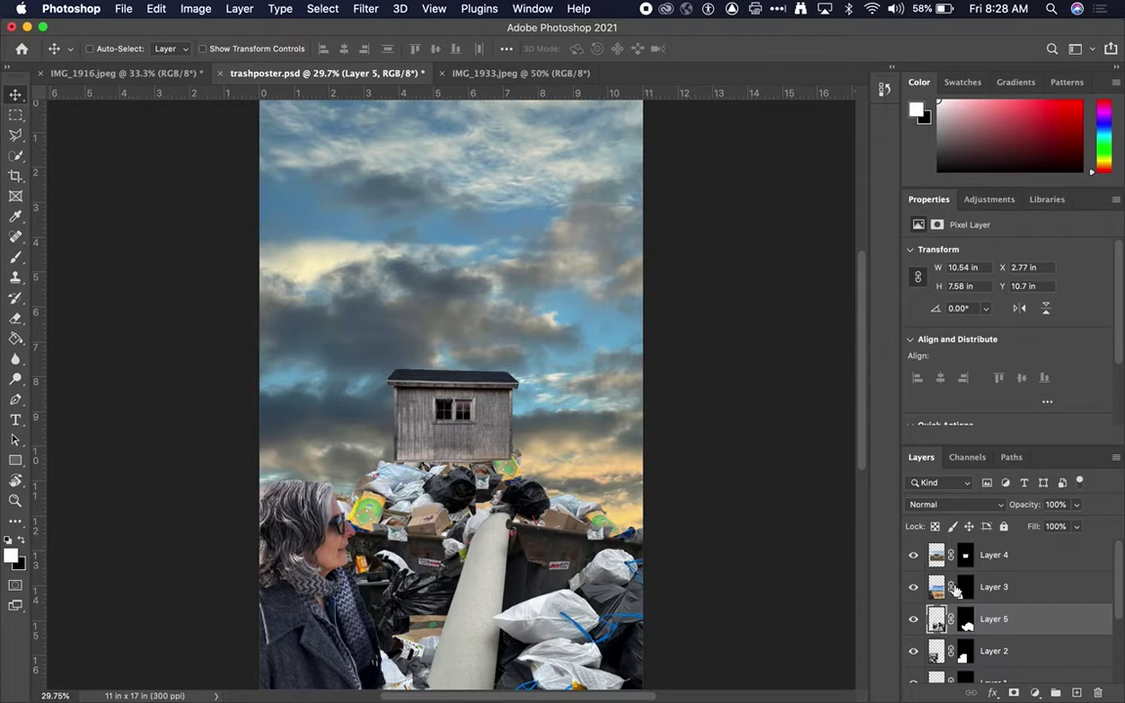
pyautogui.scroll(-3, 943, 635)
pyautogui.click(915, 604)
pyautogui.click(914, 604)
pyautogui.click(937, 605)
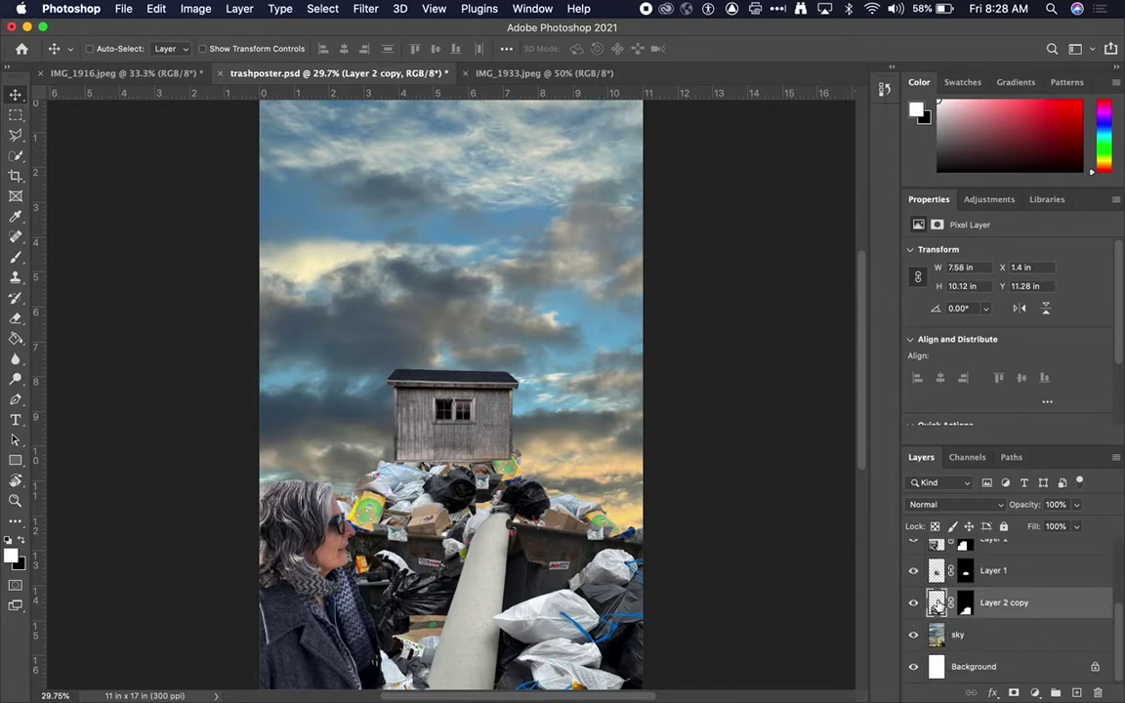
pyautogui.moveTo(937, 605); pyautogui.dragTo(935, 529)
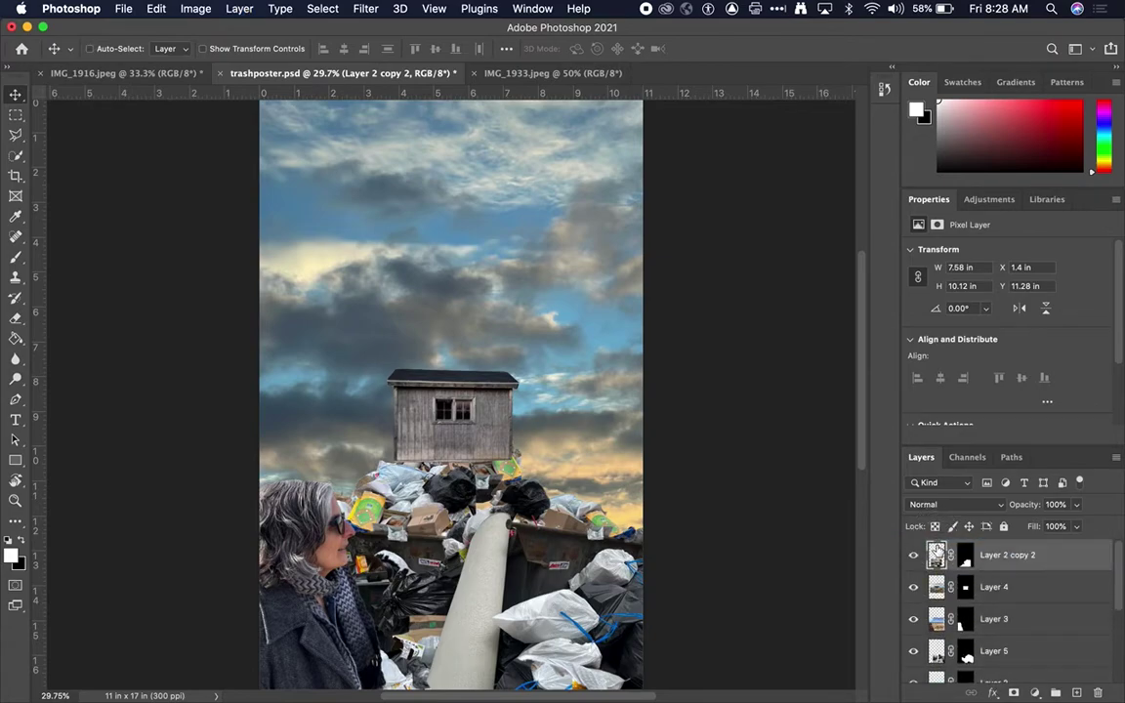
# - Shrink the Layer 2 copy 2 garbage pile, rotate it clockwise, and place it in front of the shed's base
pyautogui.moveTo(532, 639); pyautogui.dragTo(553, 523)
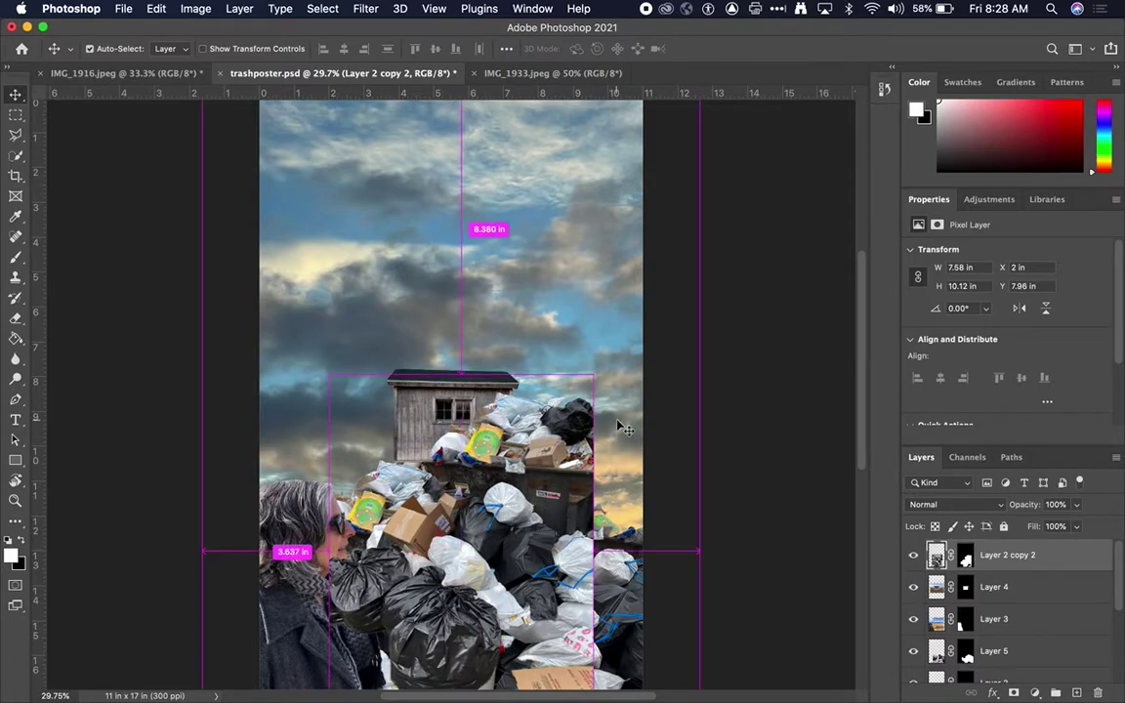
pyautogui.press('super+t')
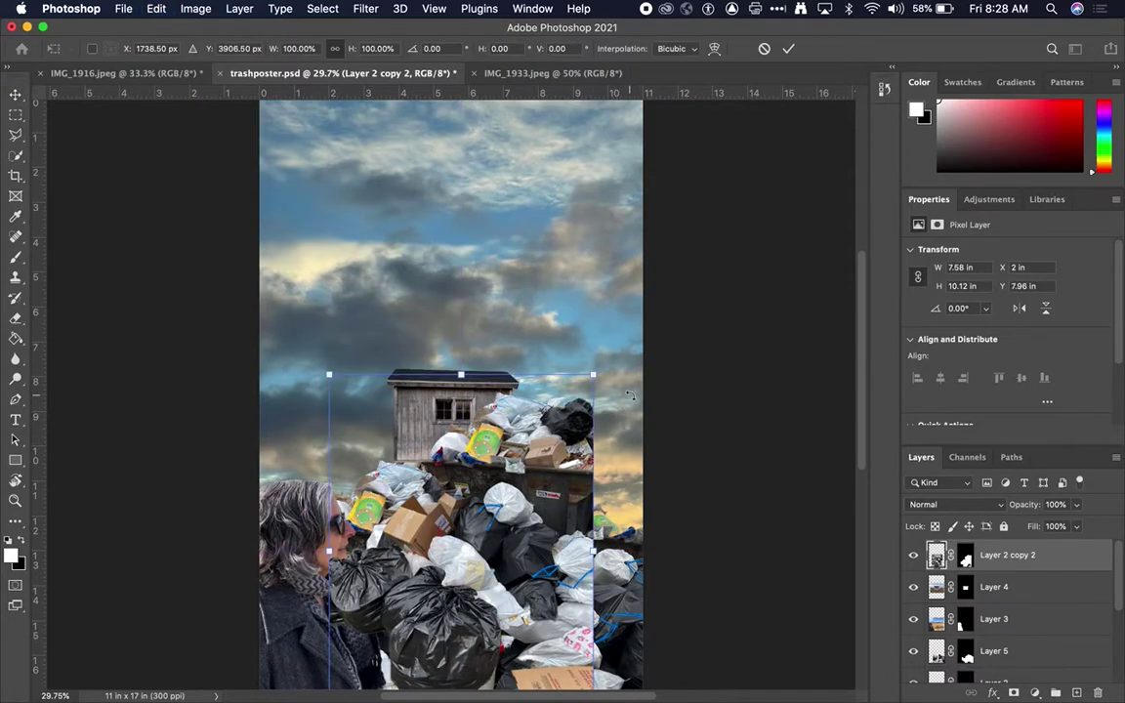
pyautogui.moveTo(593, 374); pyautogui.dragTo(466, 543)
pyautogui.moveTo(426, 619); pyautogui.dragTo(460, 476)
pyautogui.moveTo(524, 394); pyautogui.dragTo(610, 461)
pyautogui.moveTo(435, 491); pyautogui.dragTo(537, 492)
pyautogui.press('Return')
# - Scale Layer 2 copy 2 down further to about 5.2 x 5.3 in and center it below the shed
pyautogui.press('super+t')
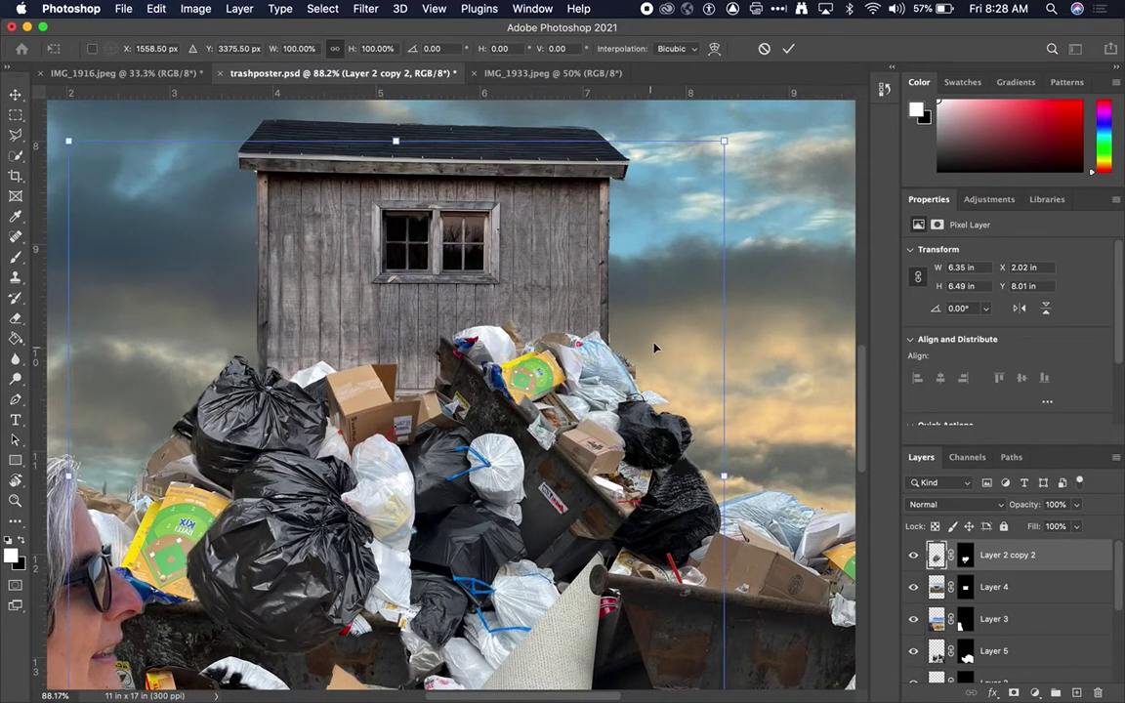
pyautogui.moveTo(724, 477); pyautogui.dragTo(605, 499)
pyautogui.moveTo(459, 484); pyautogui.dragTo(535, 462)
pyautogui.press('Return')
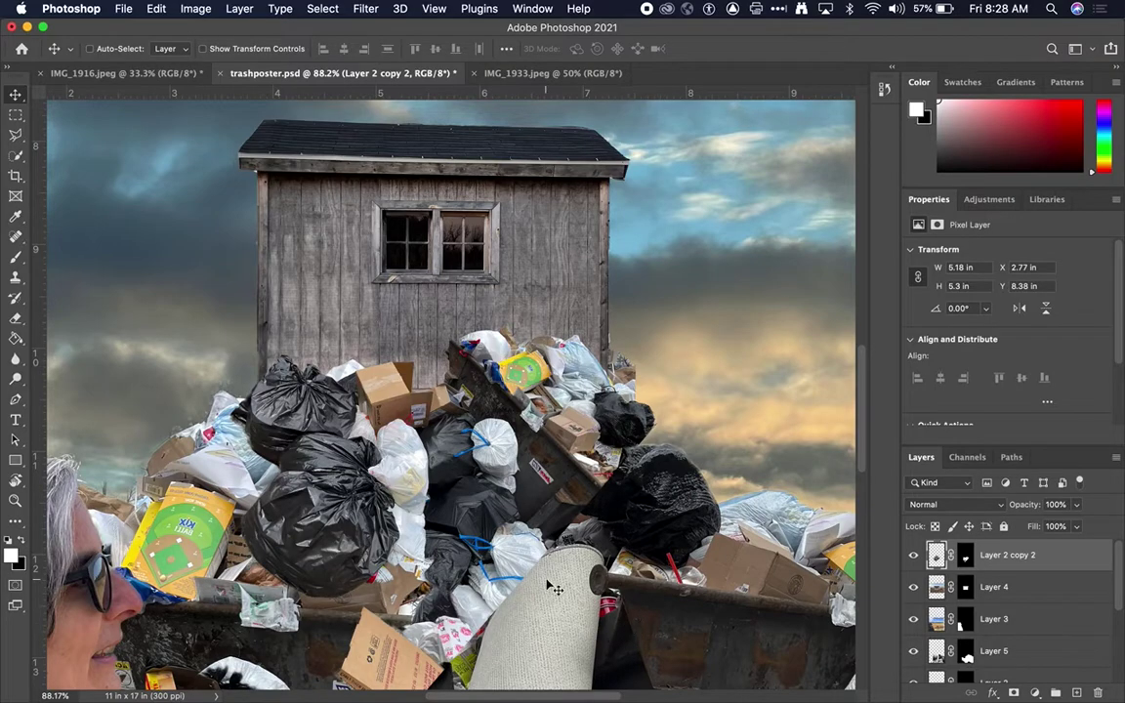
# - Mask out the selected lower part of Layer 2 copy 2's garbage pile by filling it with black, and clear the selection
pyautogui.press('w')
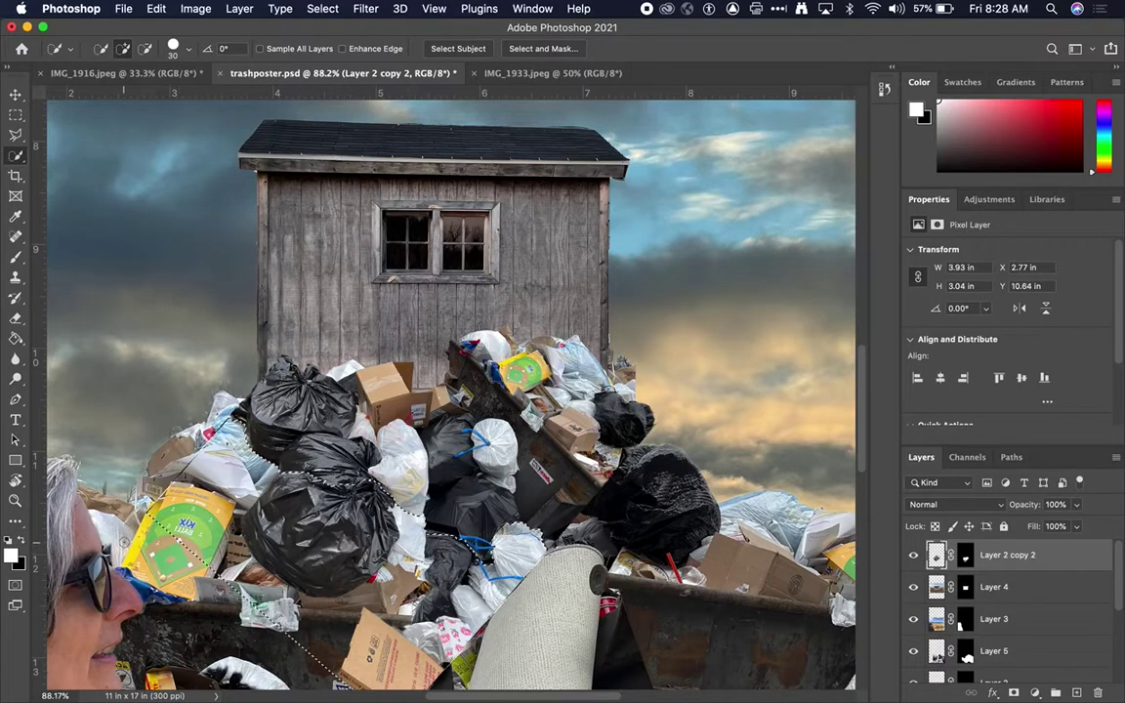
pyautogui.click(965, 556)
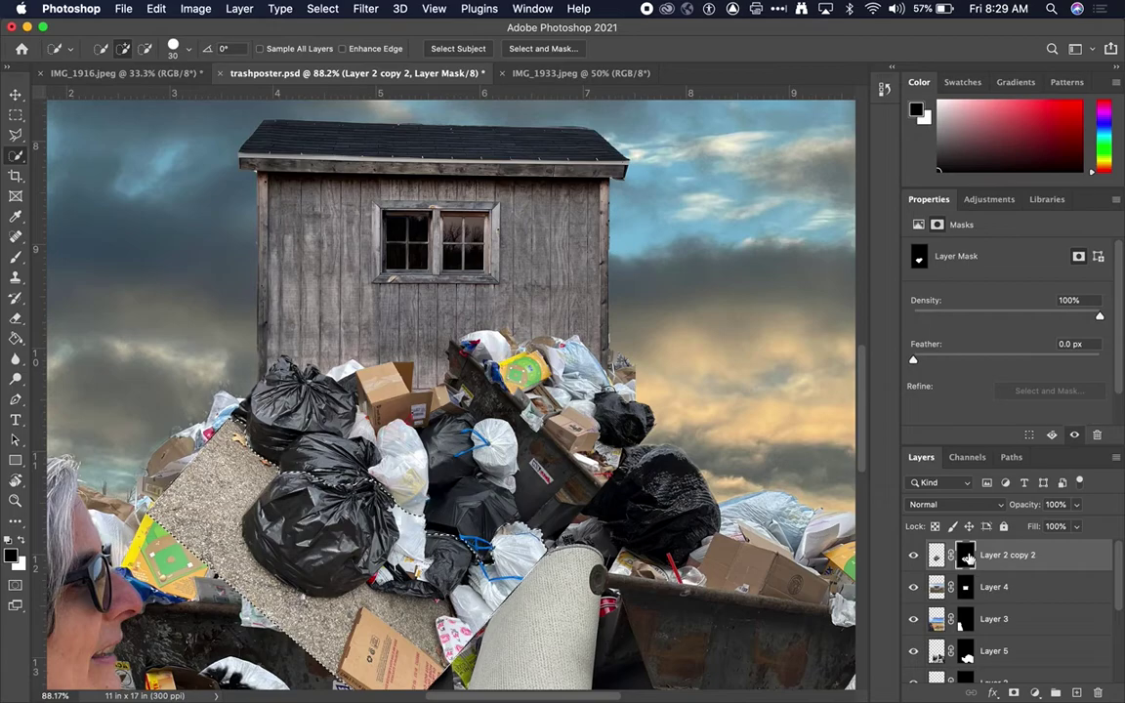
pyautogui.hotkey('alt', 'BackSpace')
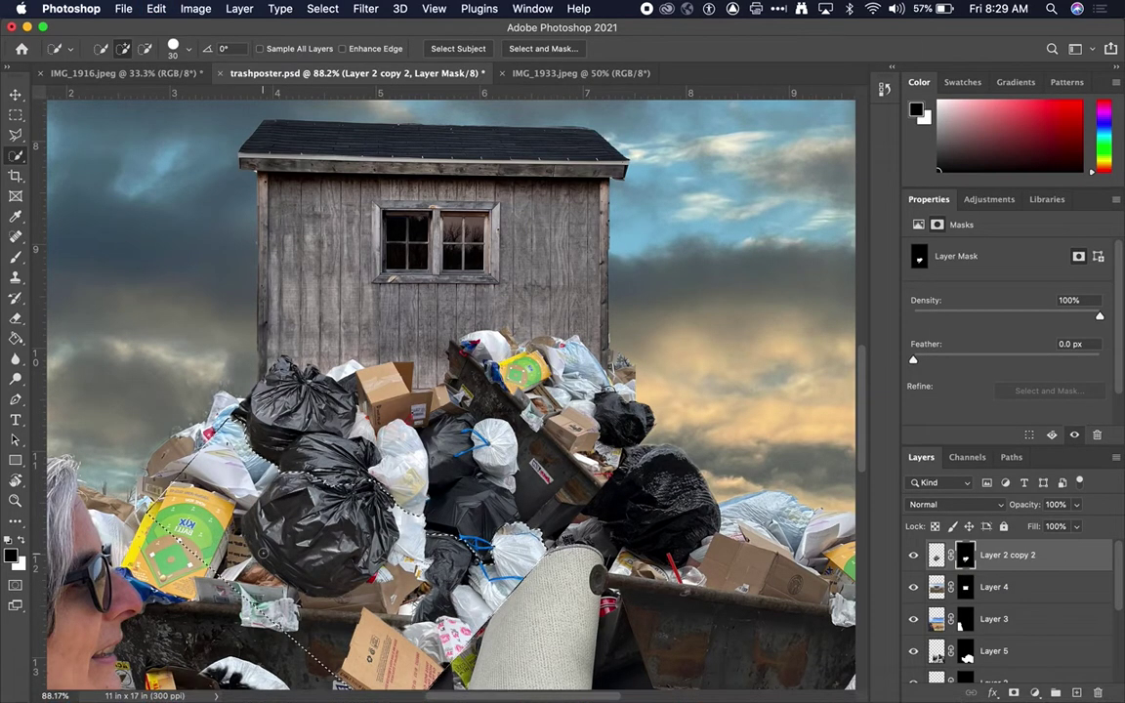
pyautogui.press('x')
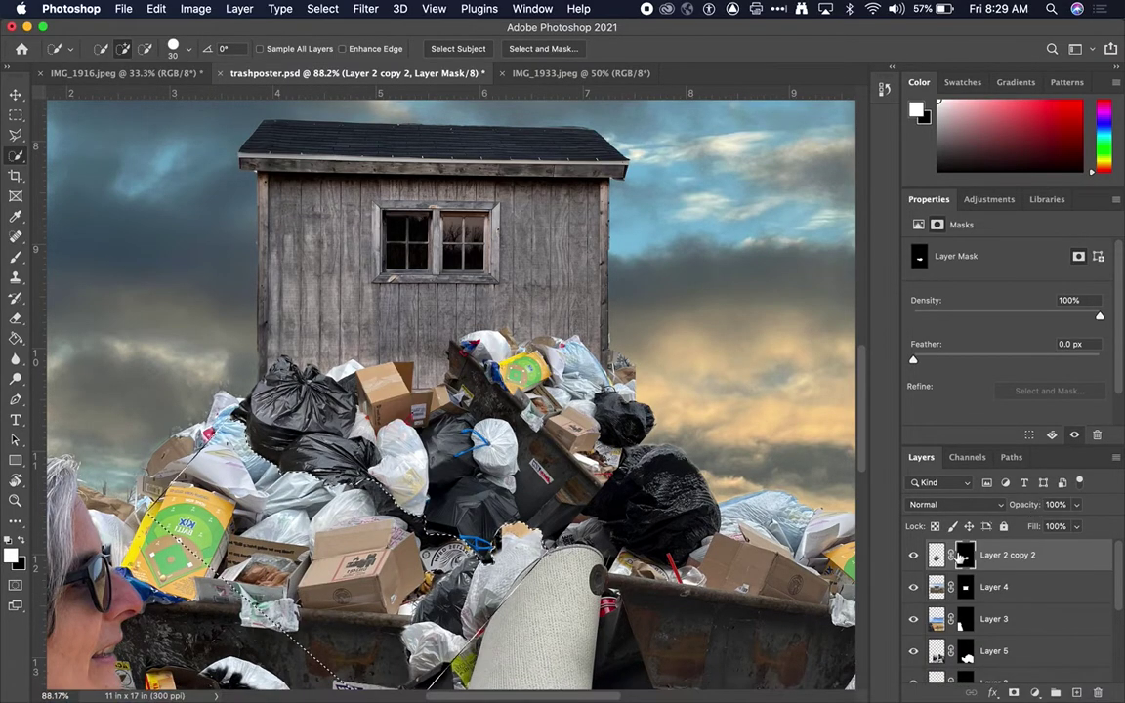
pyautogui.press('super+d')
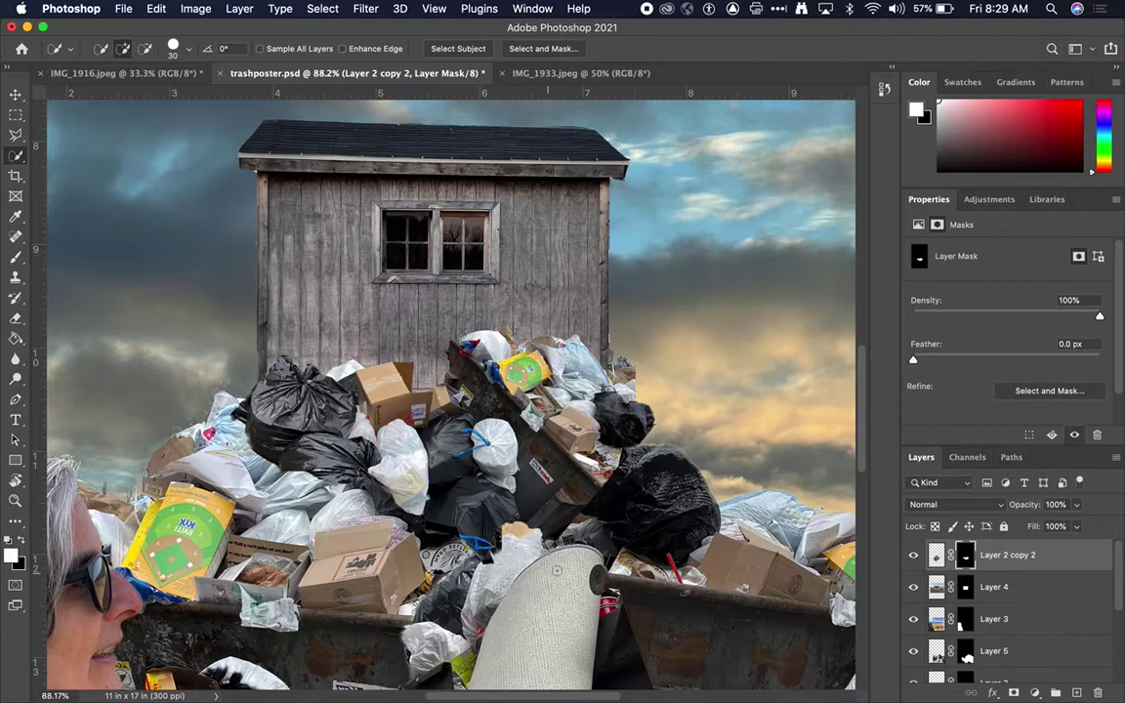
# - Try a Multiply drop shadow on Layer 2 copy 2 with 51% opacity, a -85° angle, 75 px distance and 29 px size
pyautogui.scroll(-3, 449, 391)
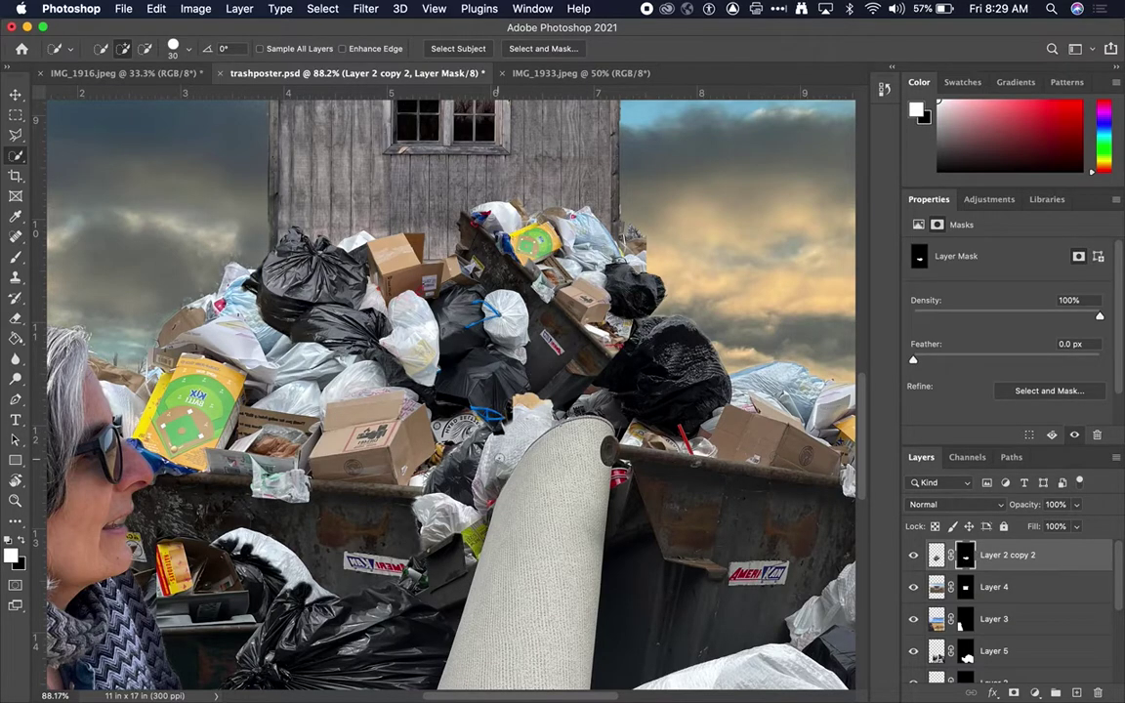
pyautogui.scroll(2, 495, 414)
pyautogui.scroll(-3, 454, 401)
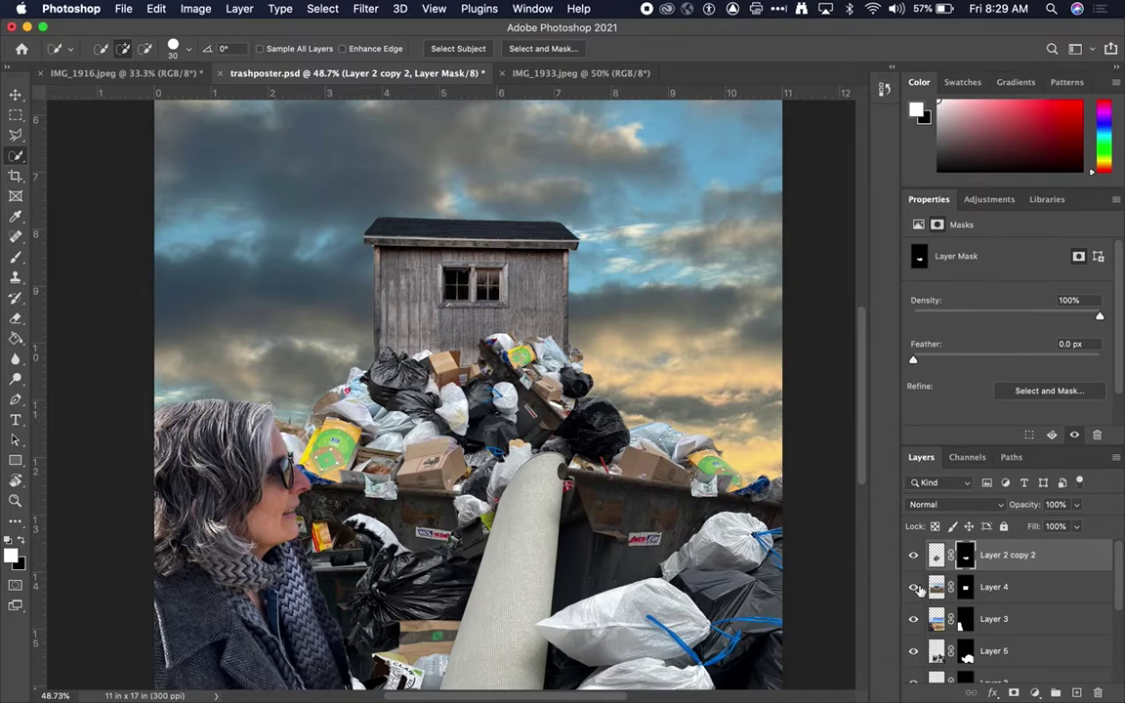
pyautogui.click(935, 555)
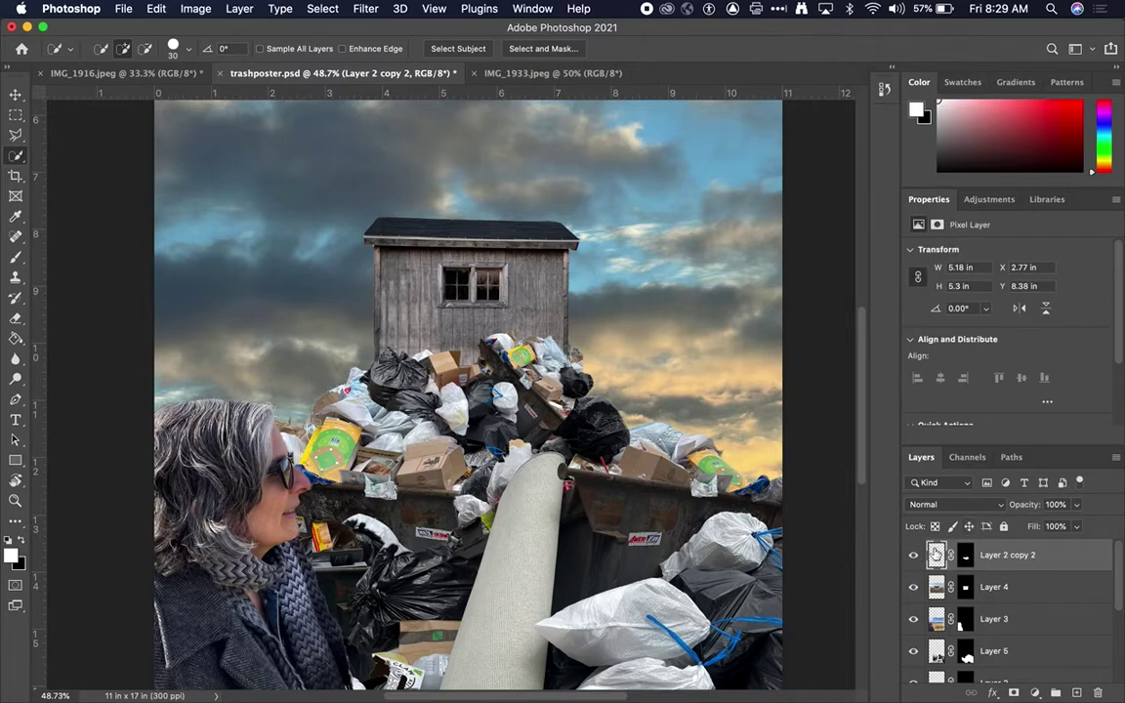
pyautogui.click(993, 692)
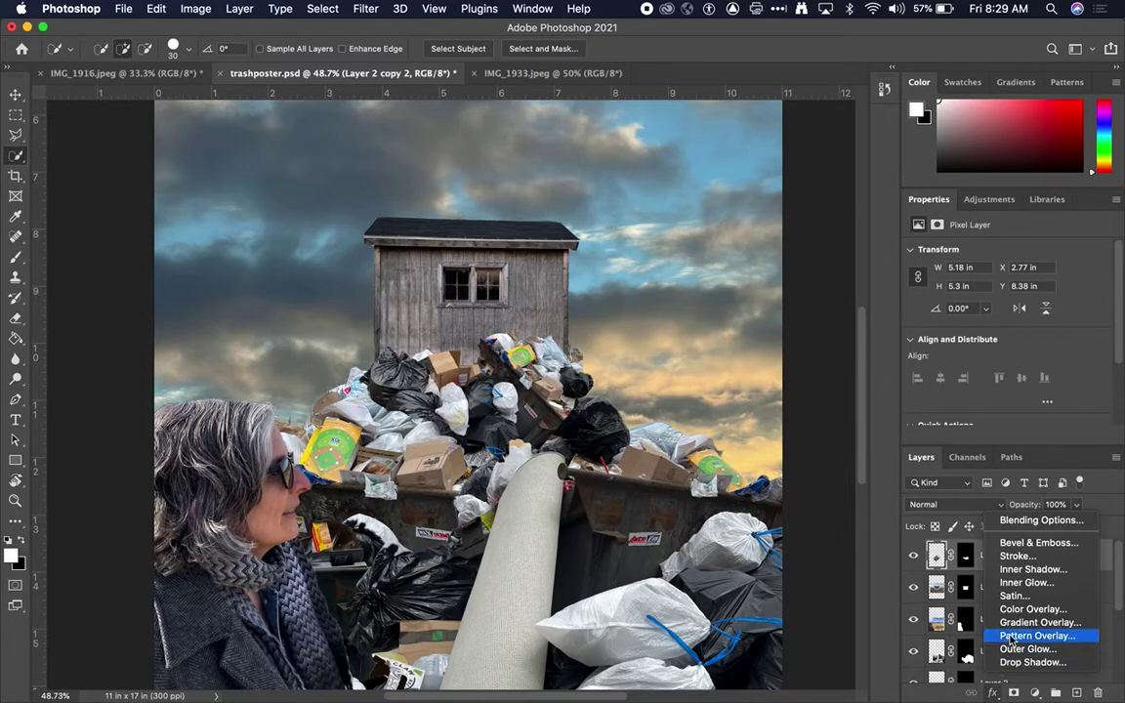
pyautogui.click(1033, 663)
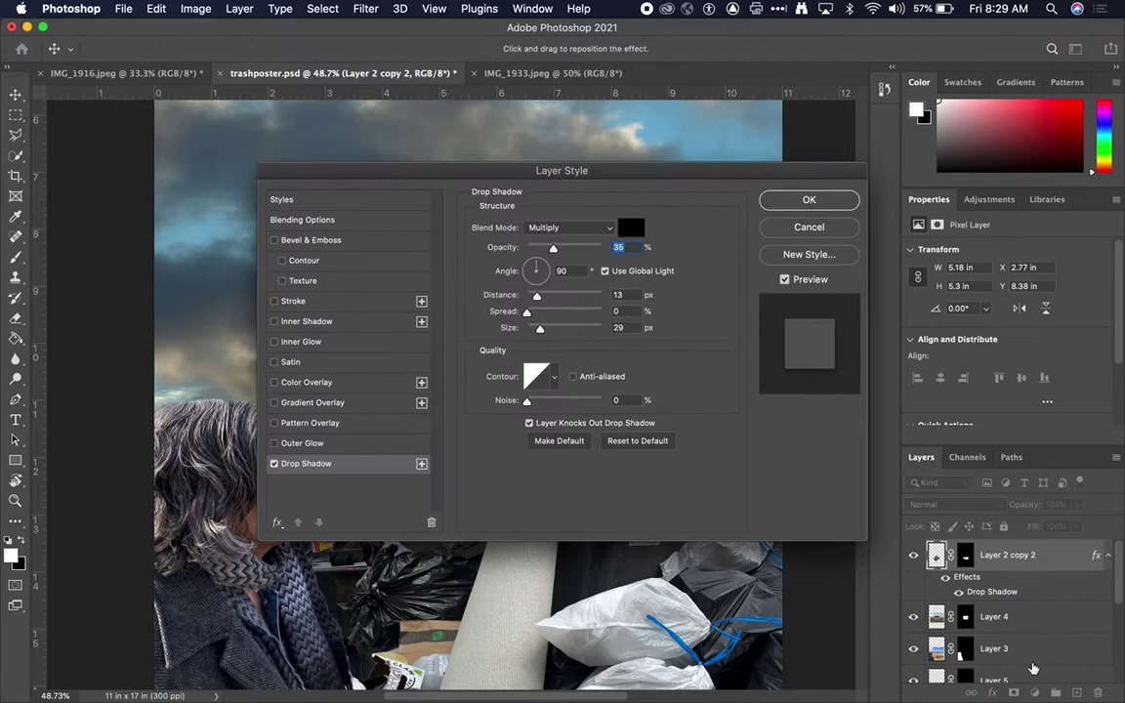
pyautogui.moveTo(558, 174); pyautogui.dragTo(876, 111)
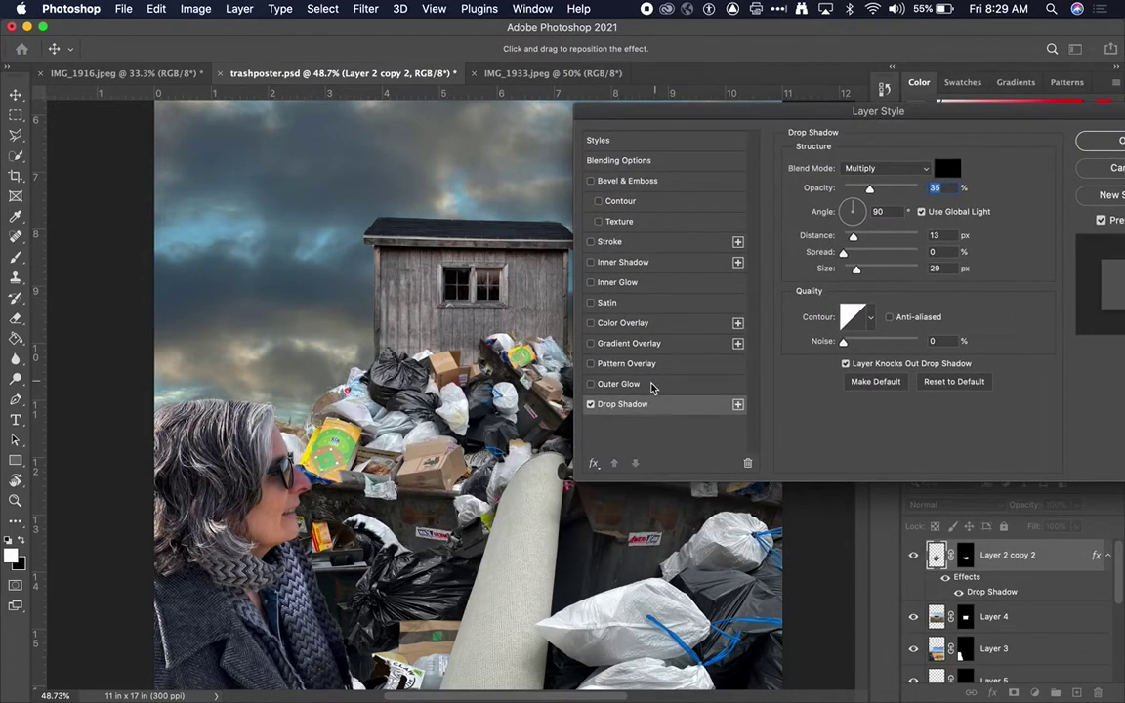
pyautogui.moveTo(858, 201); pyautogui.dragTo(857, 264)
pyautogui.press('Tab')
pyautogui.moveTo(852, 236); pyautogui.dragTo(891, 236)
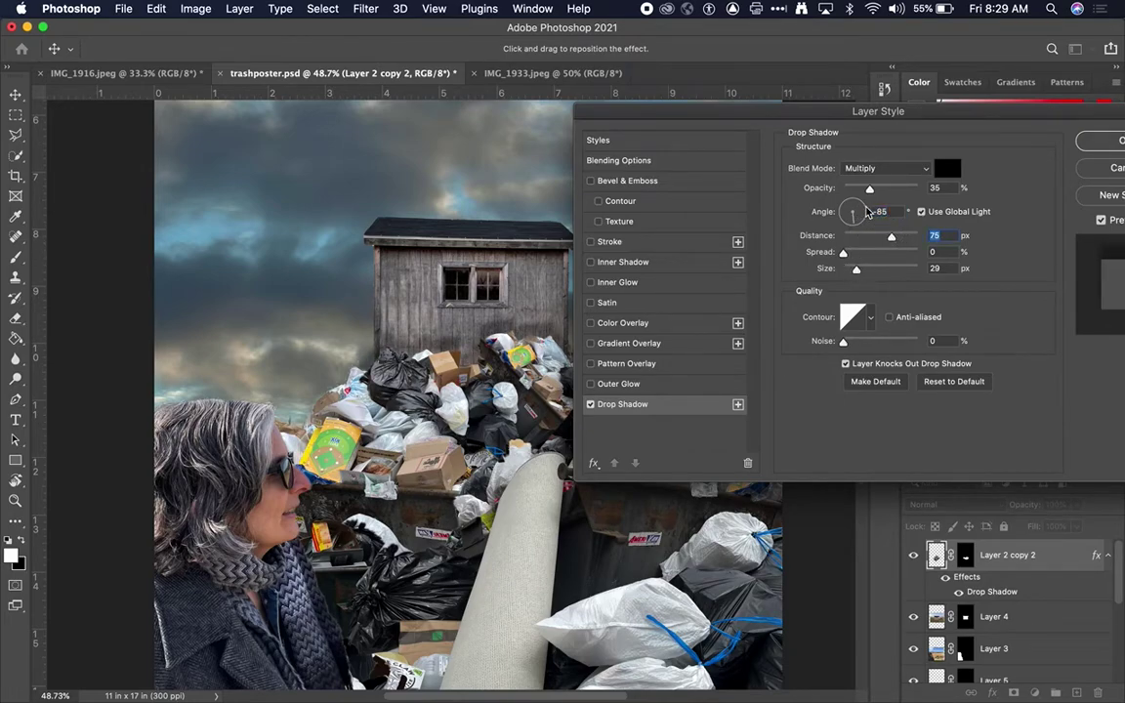
pyautogui.moveTo(869, 188); pyautogui.dragTo(881, 189)
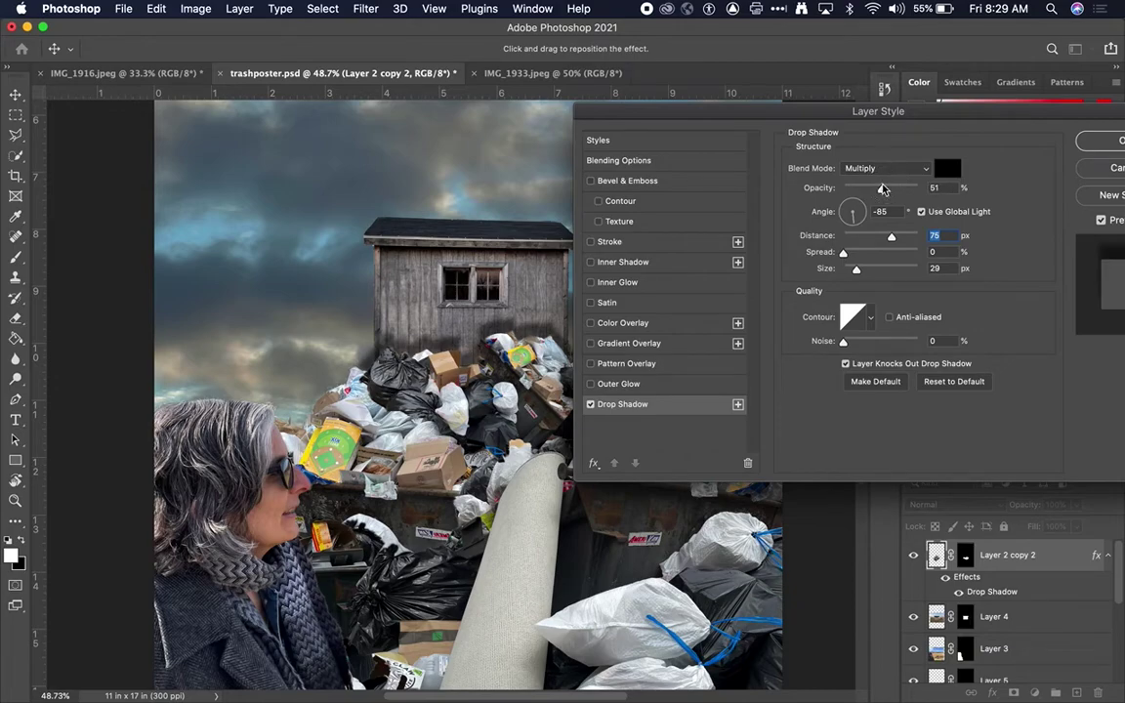
pyautogui.moveTo(867, 113); pyautogui.dragTo(580, 331)
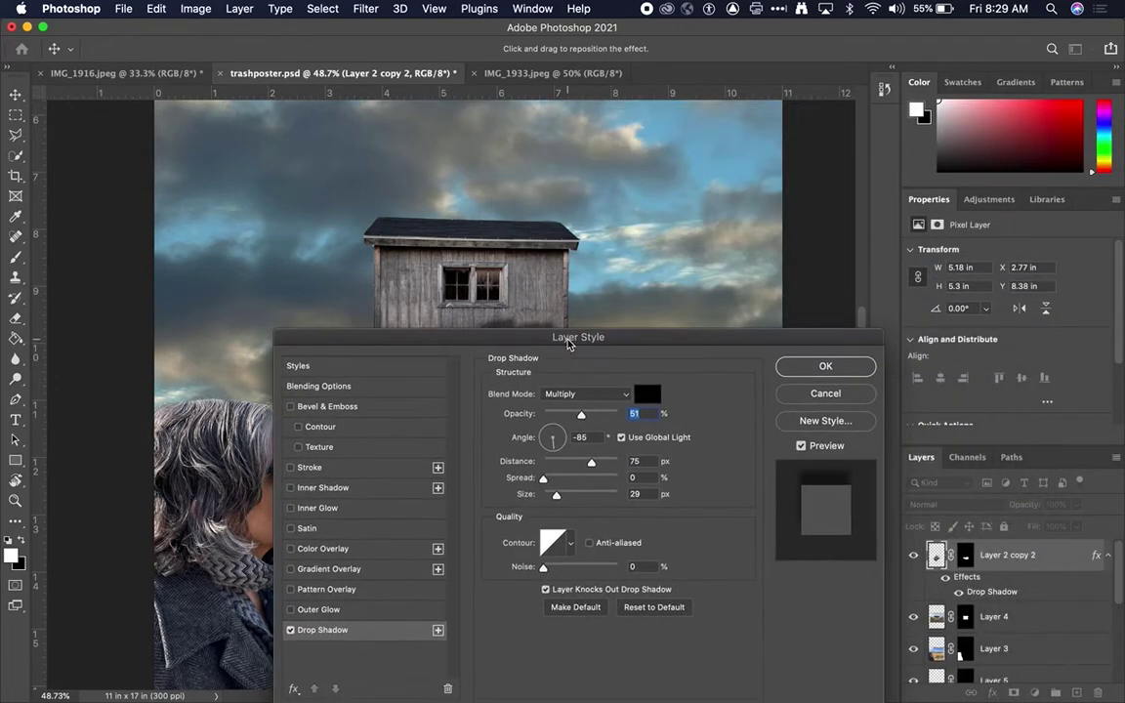
pyautogui.click(830, 359)
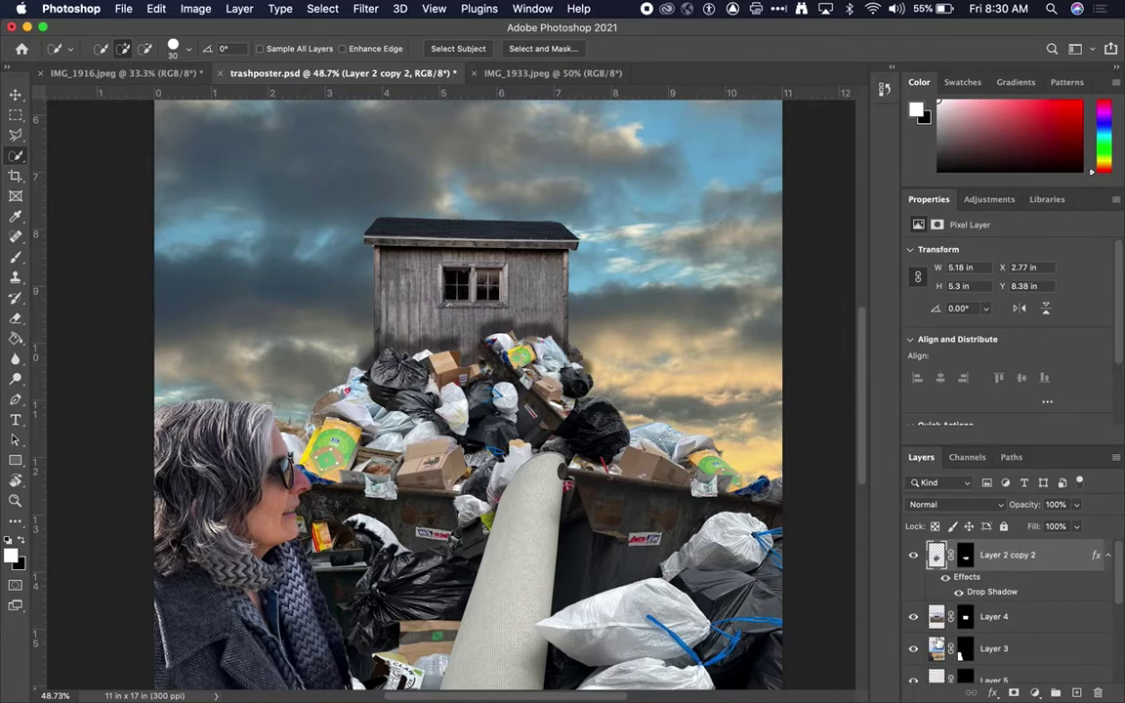
# - Compare the garbage pile with the shed and shadow hidden and shown, and duplicate Layer 2 copy 2 with its drop shadow
pyautogui.click(913, 616)
pyautogui.click(913, 616)
pyautogui.click(958, 592)
pyautogui.click(958, 592)
pyautogui.press('super+j')
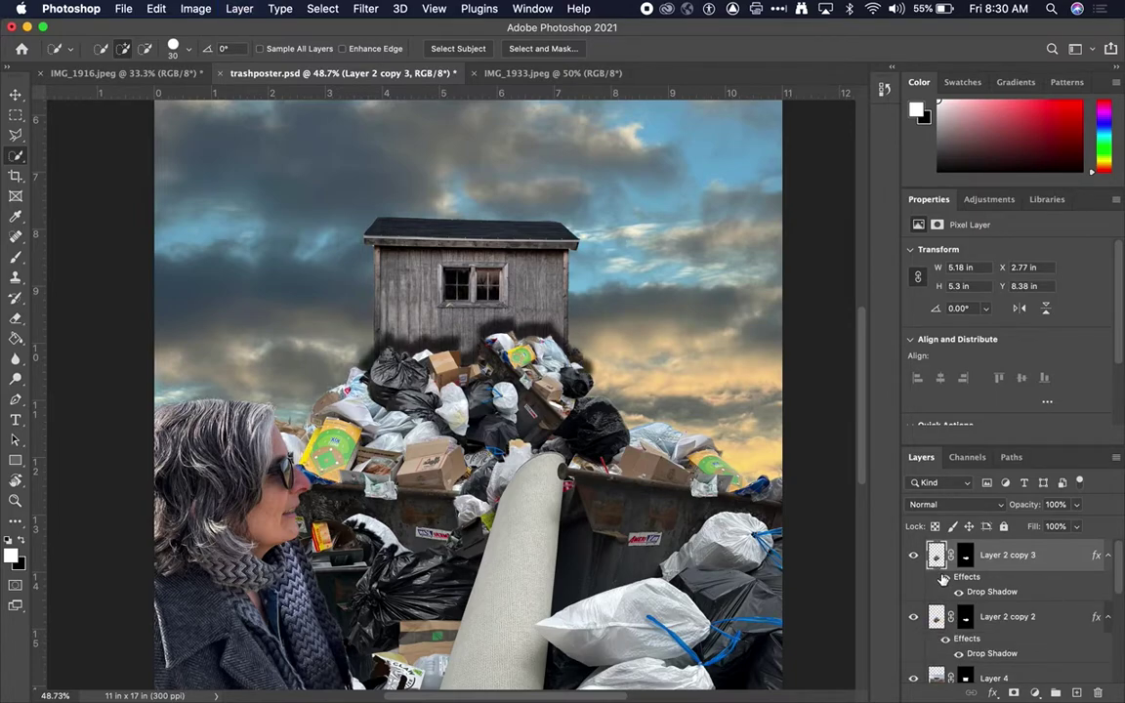
# - Undo the layer duplication, the visibility changes and the drop shadow on Layer 2 copy 2
pyautogui.press('super+z')
pyautogui.press('super+z')
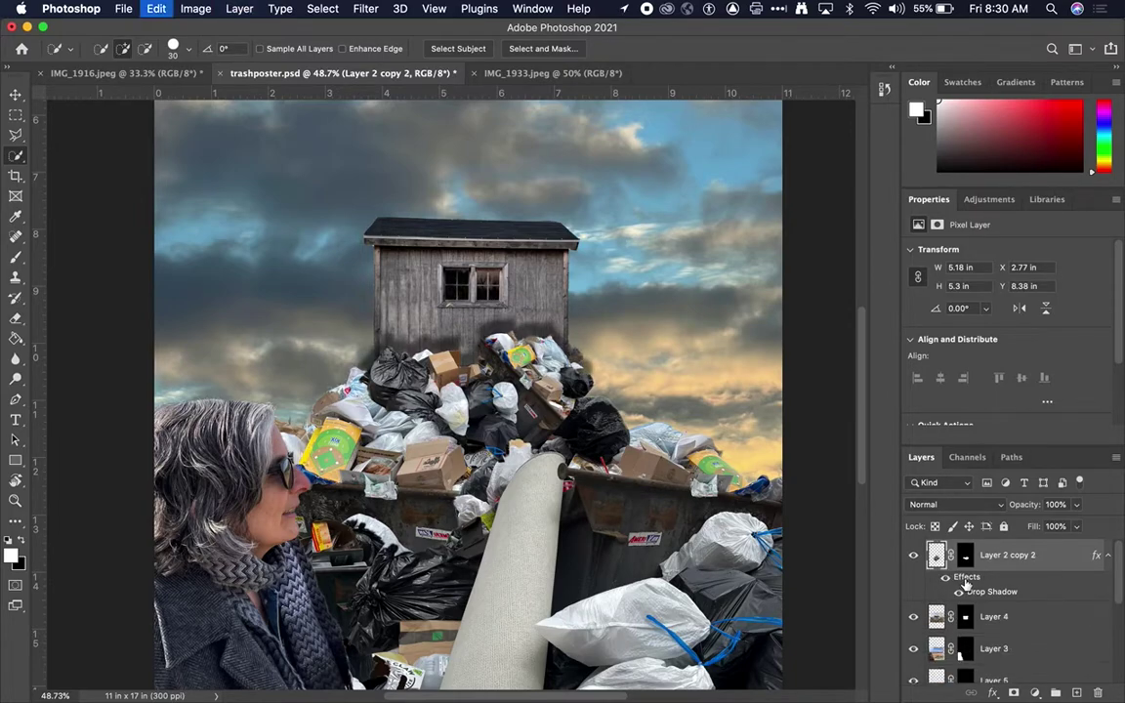
pyautogui.press('super+z')
pyautogui.press('super+z')
pyautogui.press('super+z')
pyautogui.press('super+z')
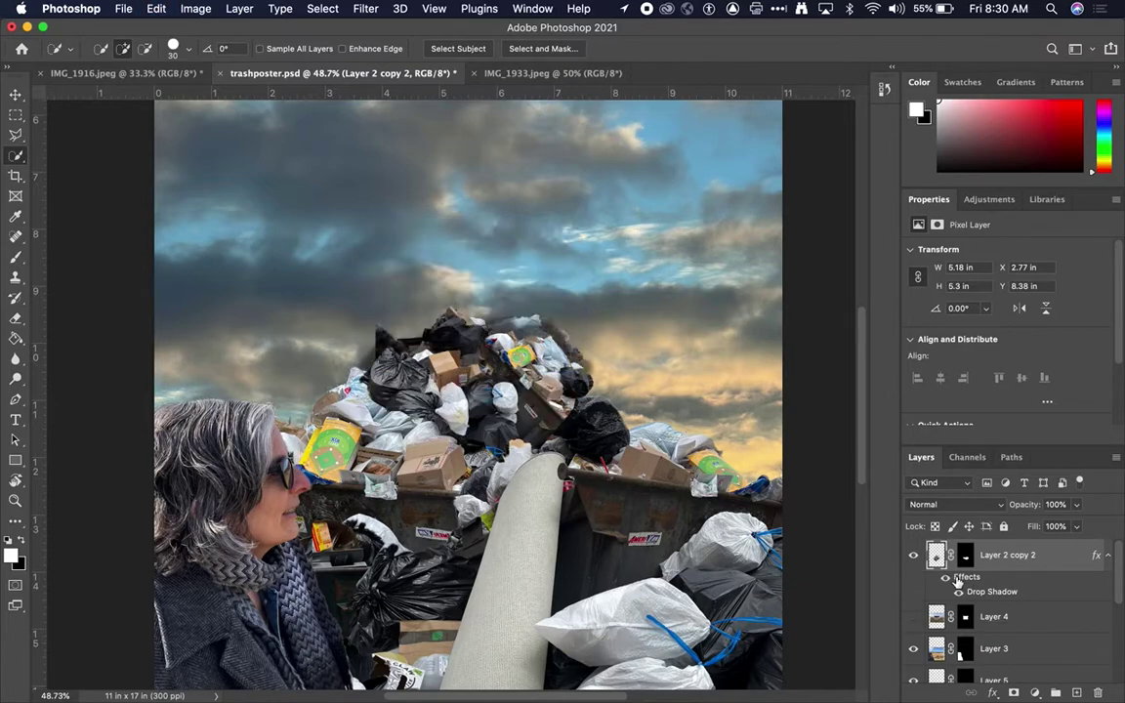
pyautogui.press('super+z')
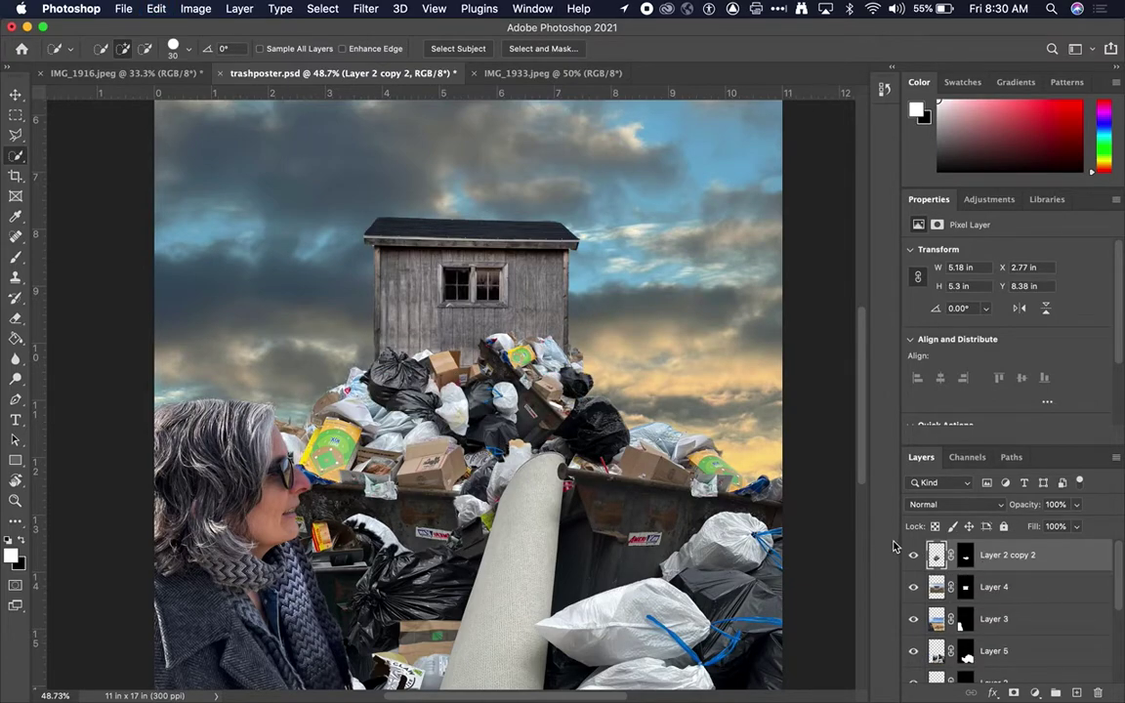
pyautogui.press('super+z')
pyautogui.press('super+shift+z')
# - Duplicate Layer 2 copy 2 and turn the duplicate into a black silhouette with Levels, using input black 253 and a lowered output white
pyautogui.press('super+j')
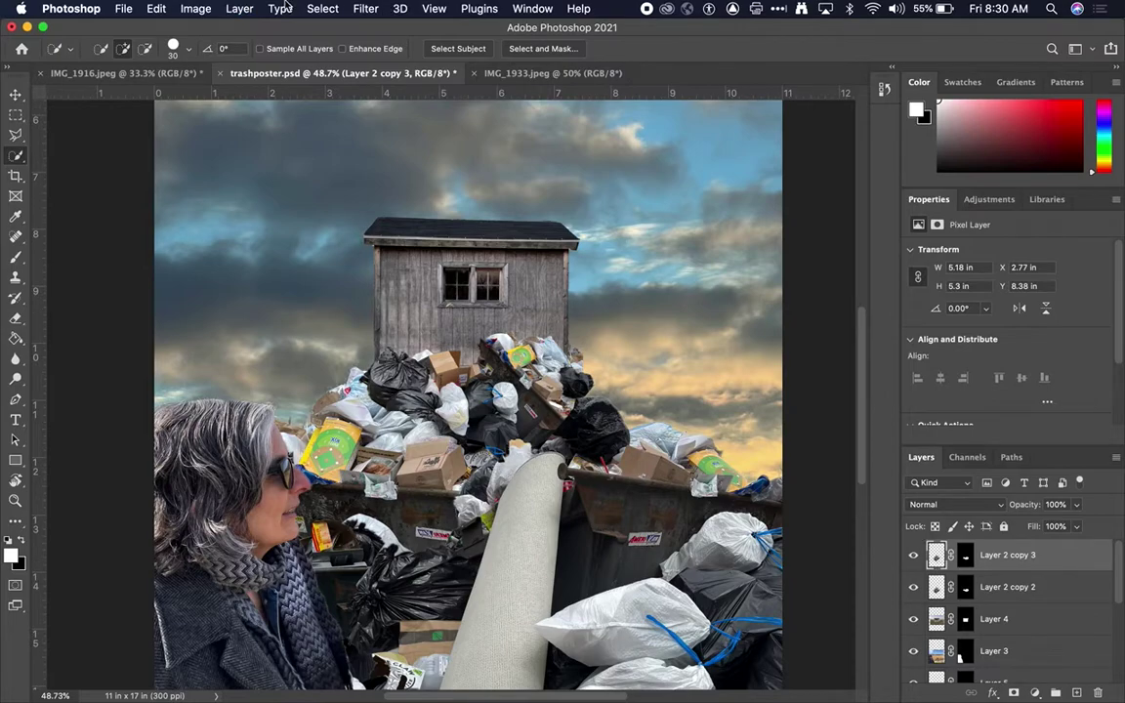
pyautogui.click(187, 8)
pyautogui.moveTo(200, 52)
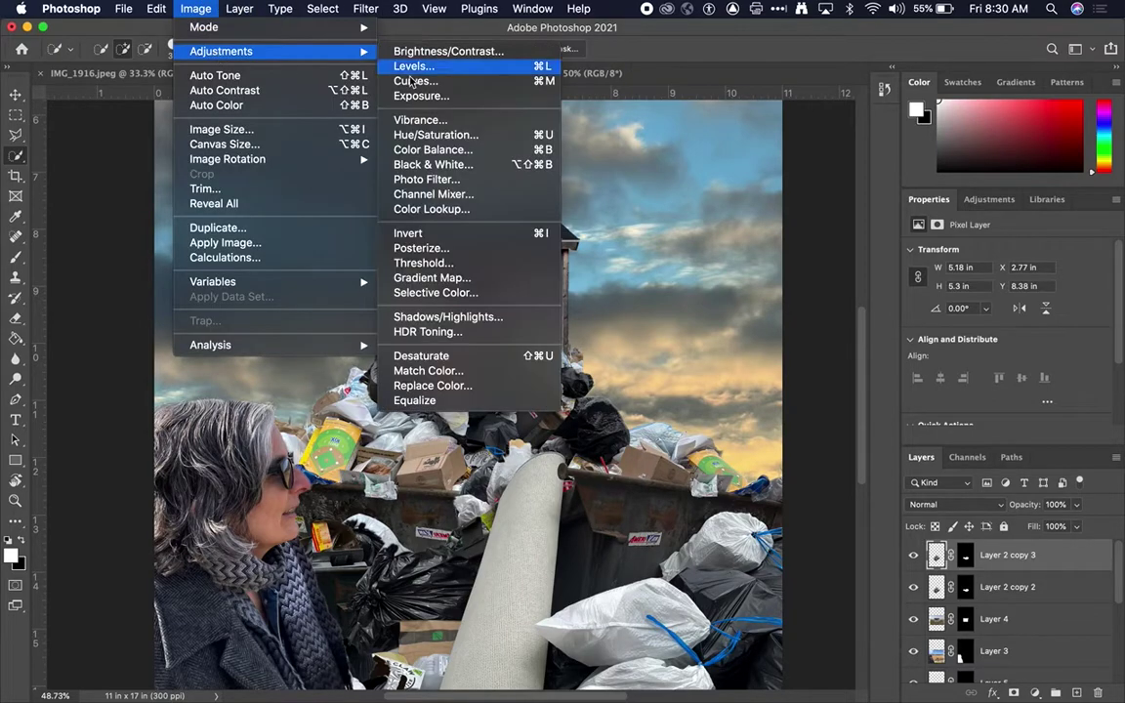
pyautogui.click(467, 67)
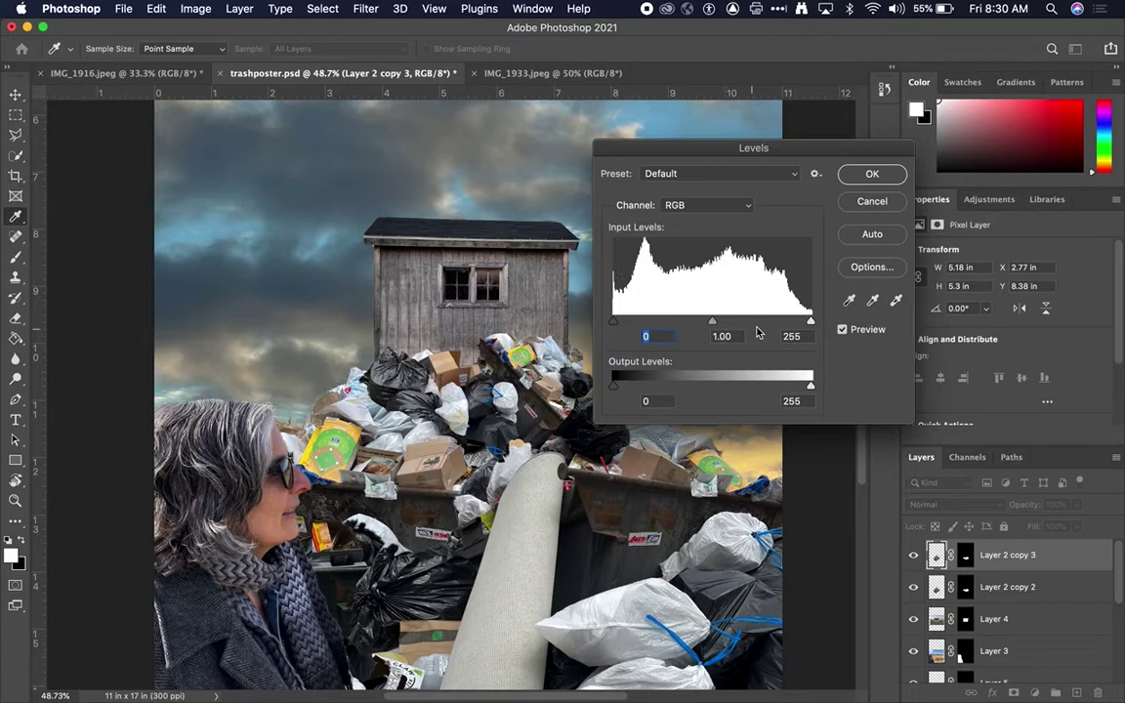
pyautogui.moveTo(810, 322); pyautogui.dragTo(840, 317)
pyautogui.moveTo(616, 322); pyautogui.dragTo(810, 321)
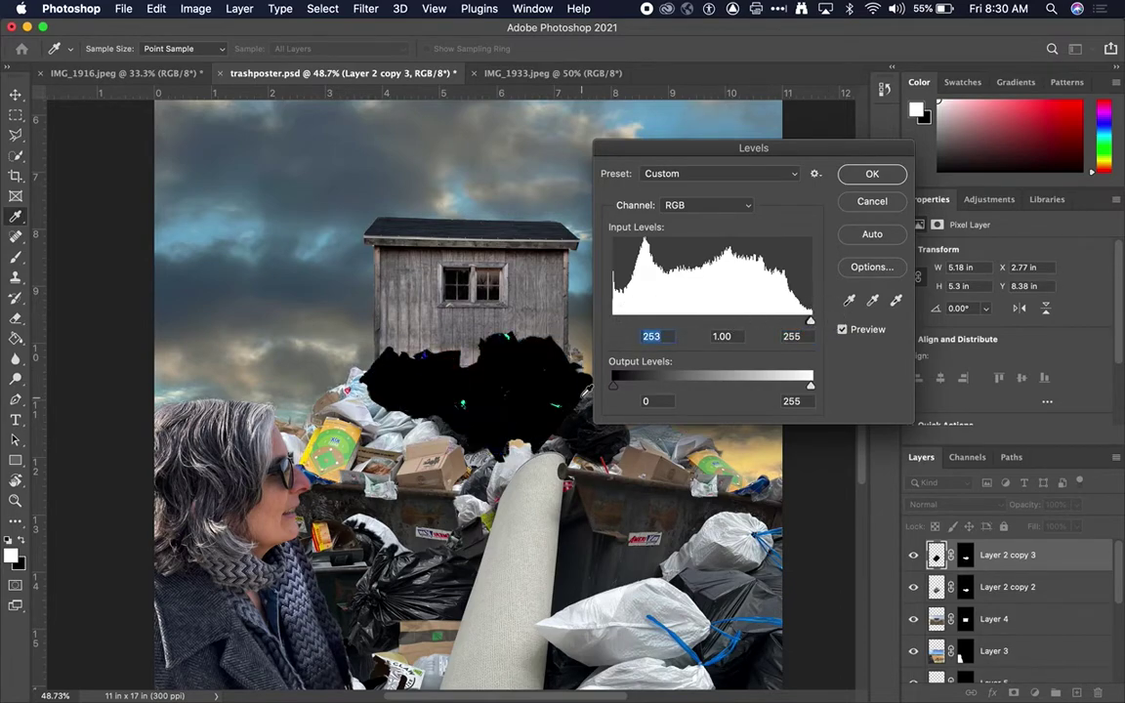
pyautogui.moveTo(811, 388); pyautogui.dragTo(624, 386)
pyautogui.click(900, 179)
pyautogui.press('w')
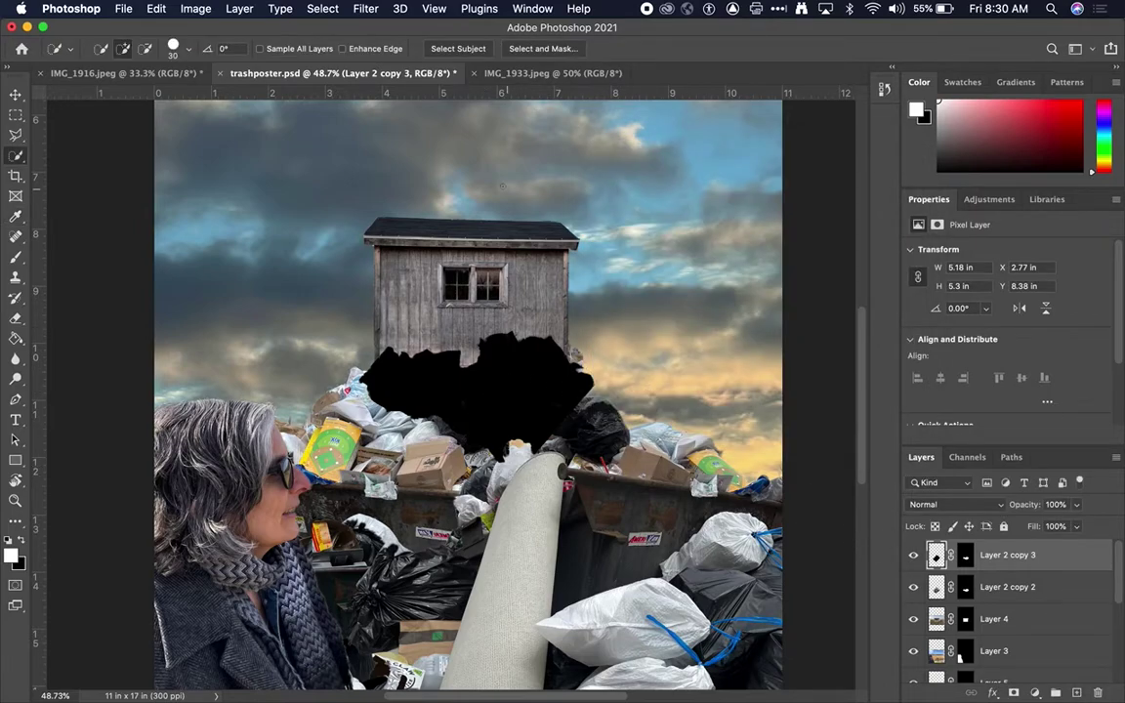
pyautogui.click(361, 10)
pyautogui.moveTo(398, 219)
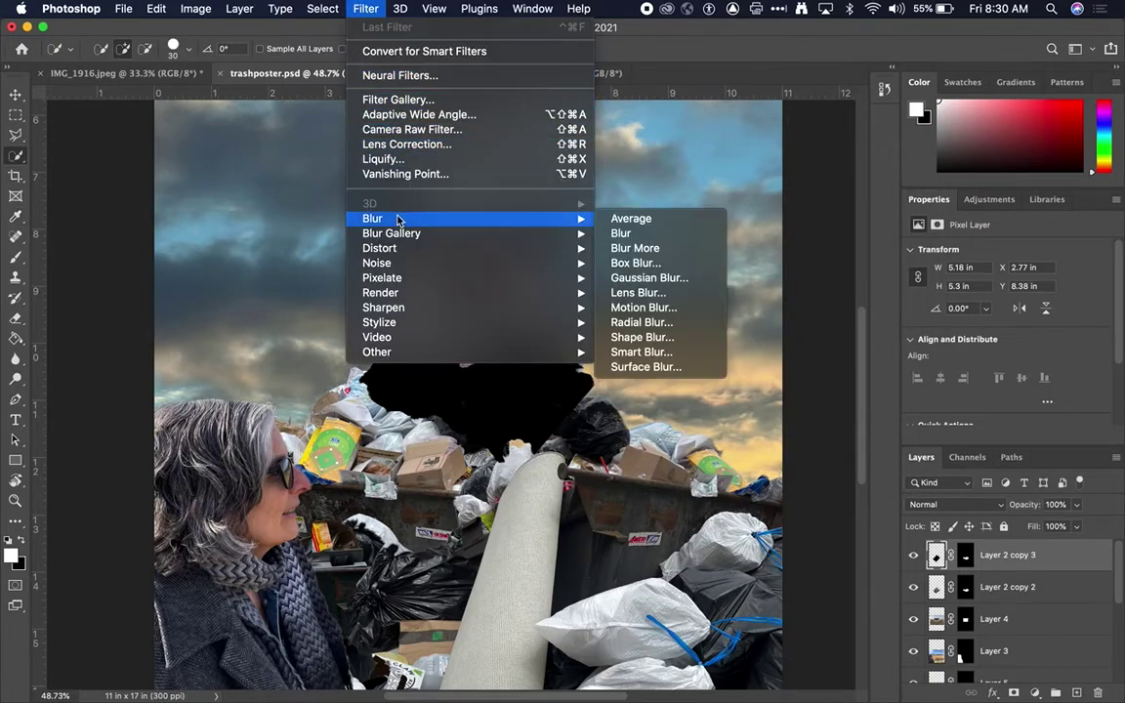
pyautogui.click(640, 277)
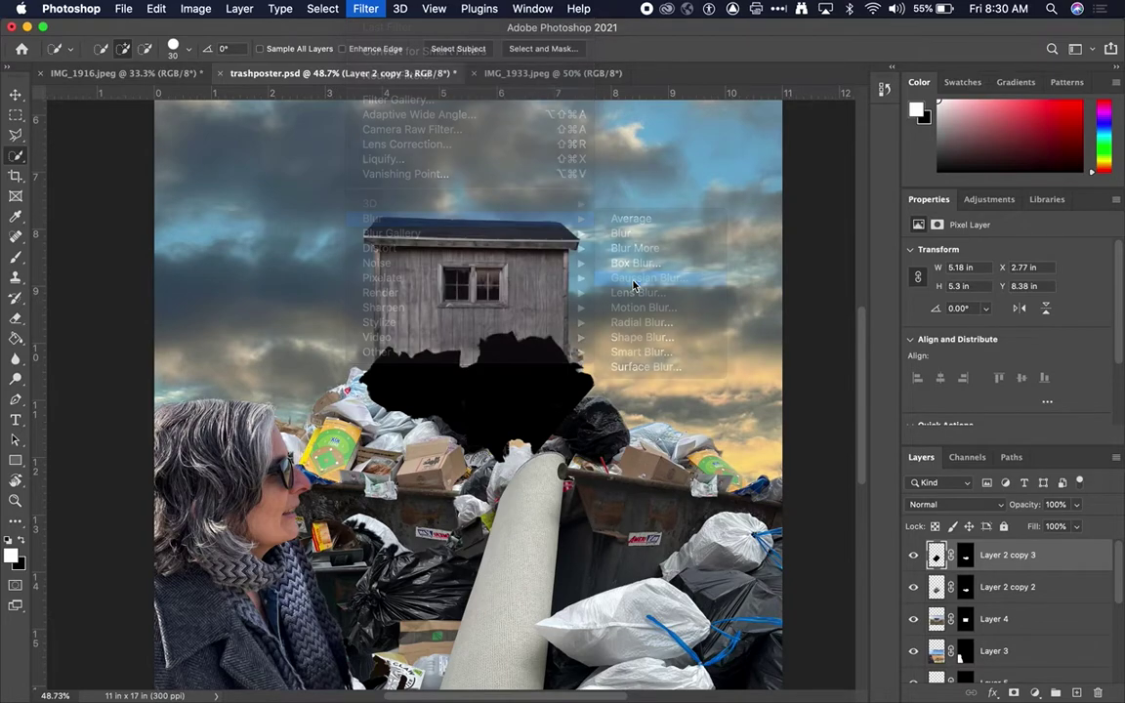
pyautogui.moveTo(459, 393); pyautogui.dragTo(501, 394)
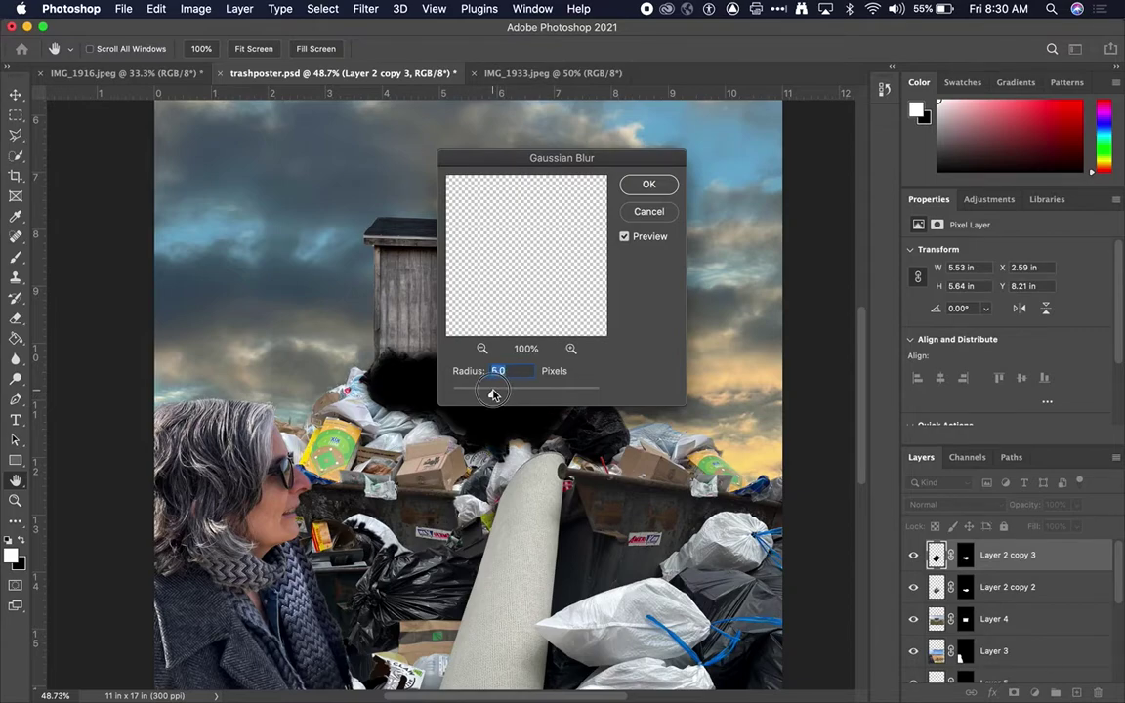
pyautogui.click(654, 221)
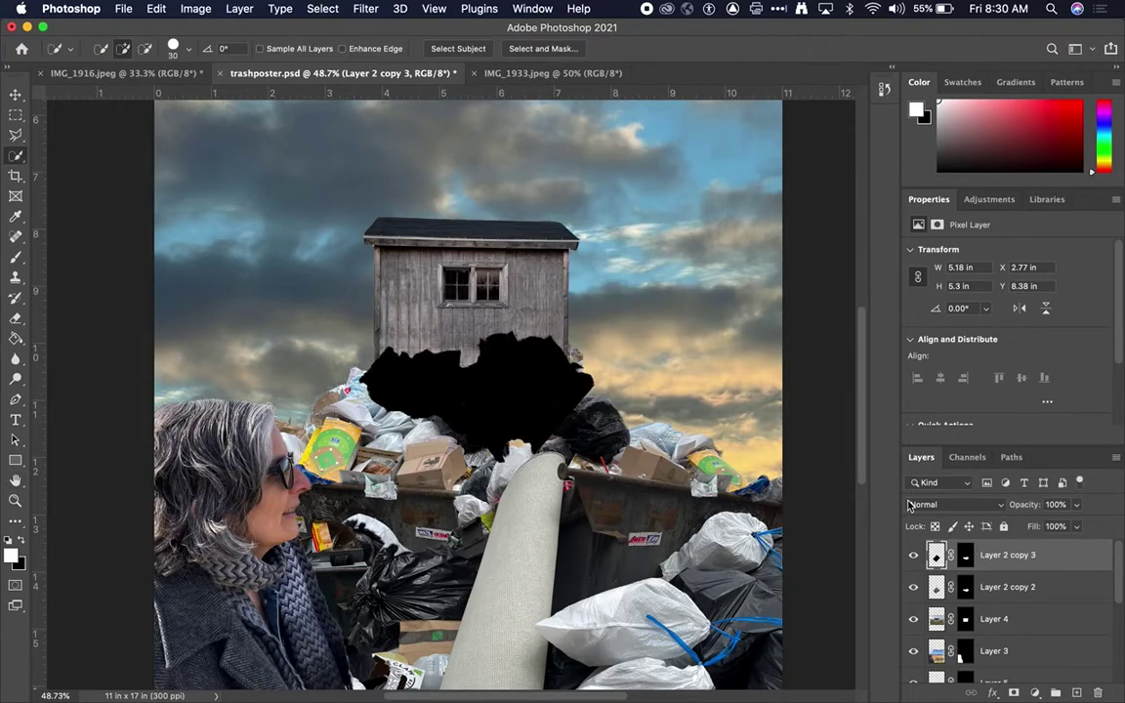
# - Remove the layer mask from Layer 2 copy 3 by applying it to the silhouette, keeping the silhouette in its original position
pyautogui.moveTo(965, 556); pyautogui.dragTo(1098, 691)
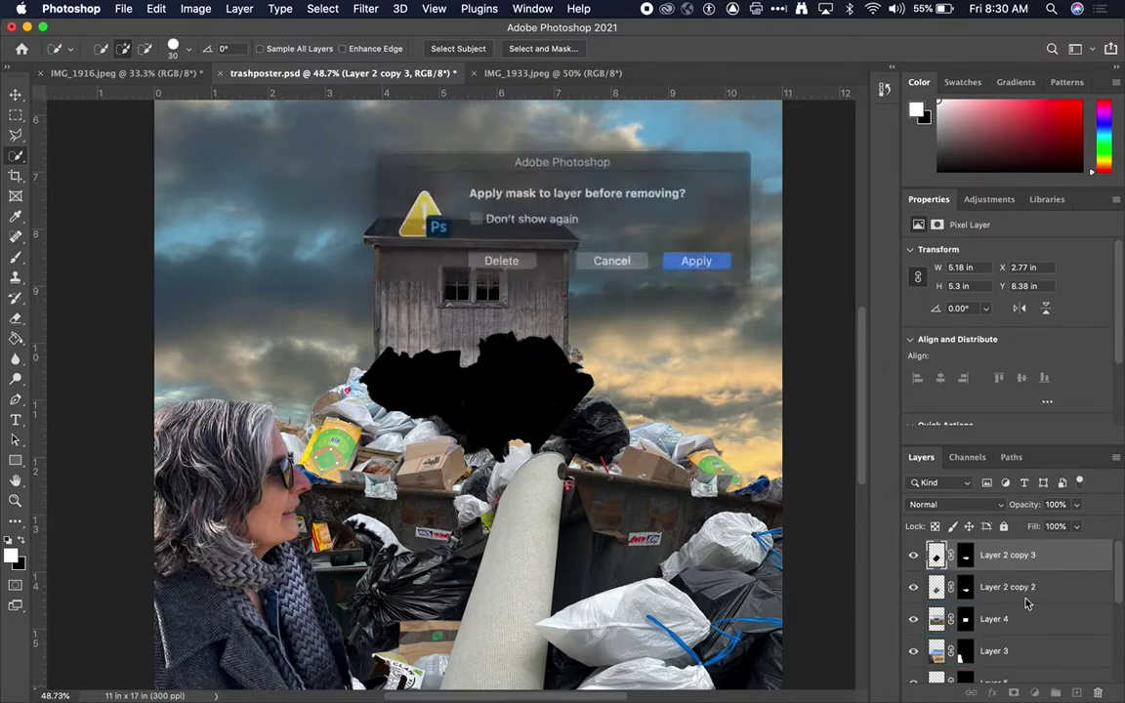
pyautogui.click(671, 256)
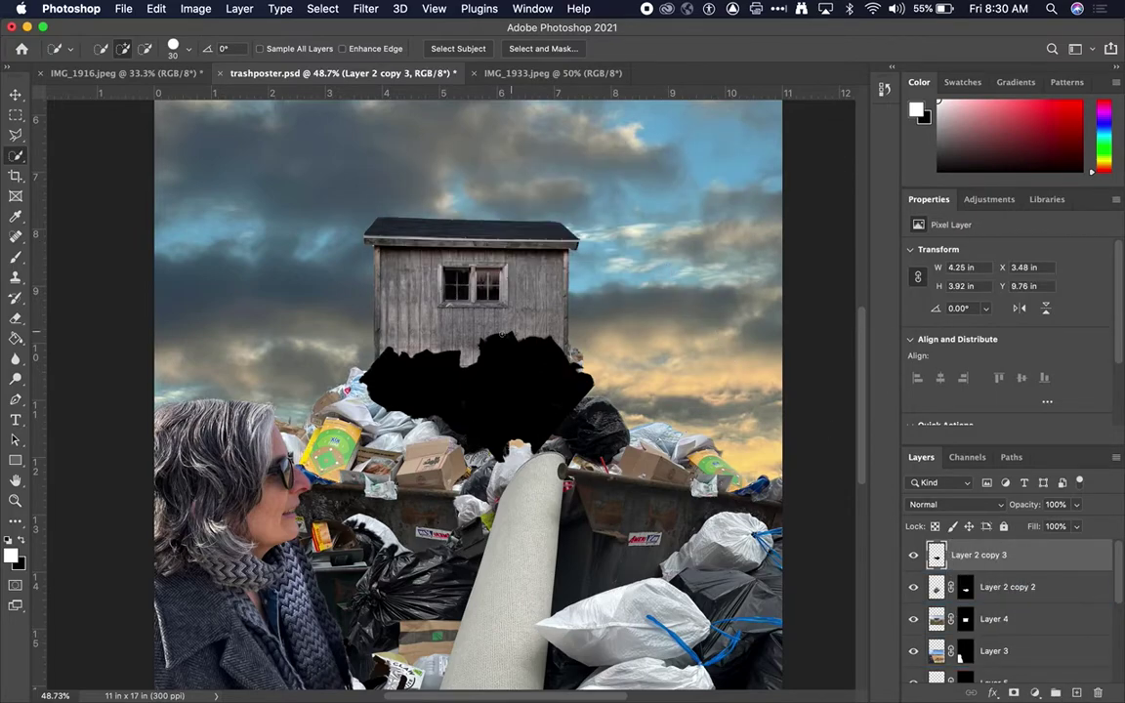
pyautogui.press('v')
pyautogui.moveTo(527, 404)
pyautogui.mouseDown()
pyautogui.moveTo(469, 321)
pyautogui.moveTo(547, 395)
pyautogui.moveTo(535, 400)
pyautogui.mouseUp()
pyautogui.press('super+z')
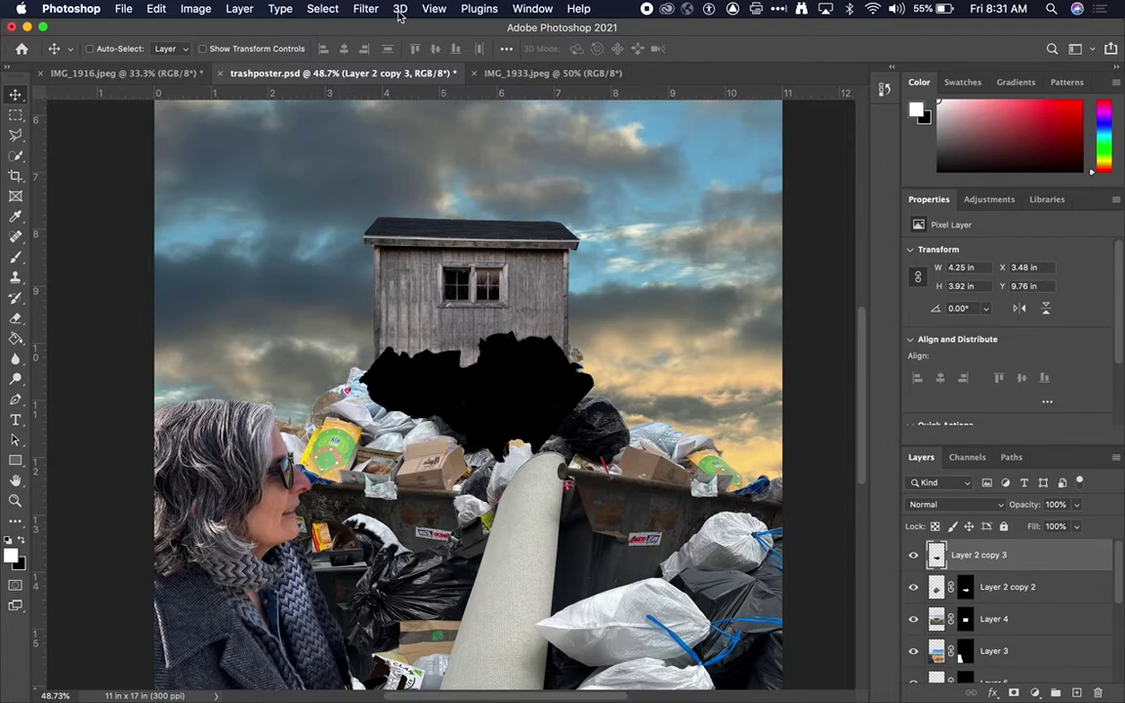
# - Soften the black silhouette on Layer 2 copy 3 with a Gaussian Blur of 14.8 pixels radius
pyautogui.click(365, 9)
pyautogui.moveTo(401, 238)
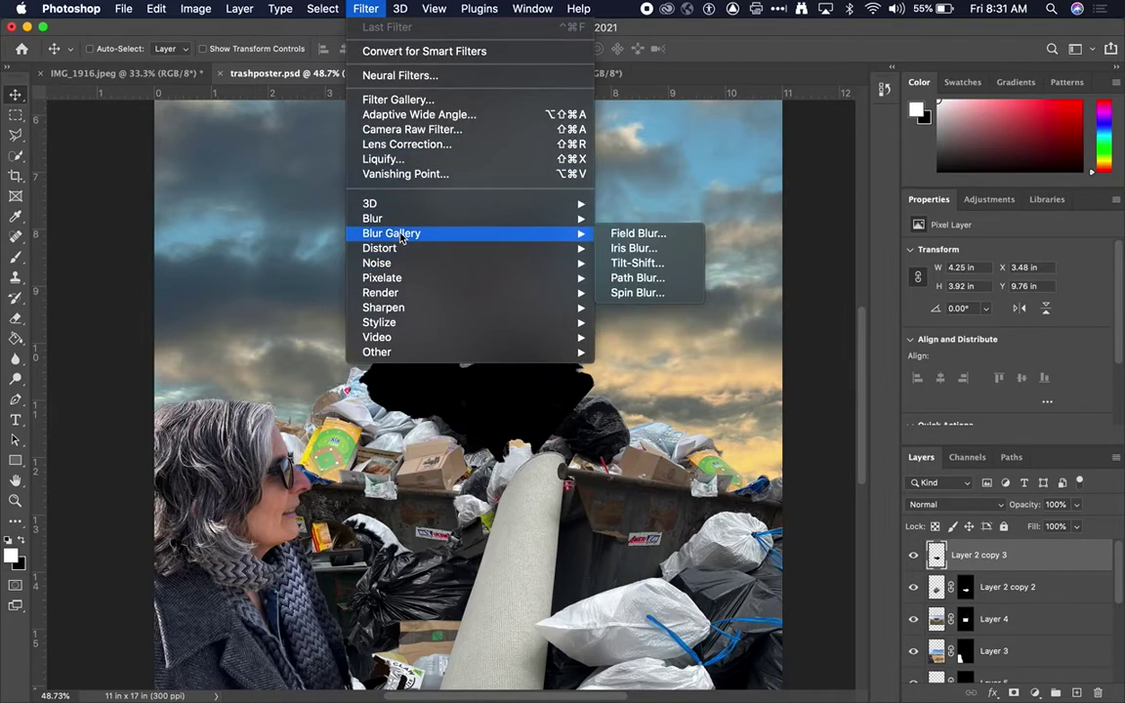
pyautogui.click(628, 274)
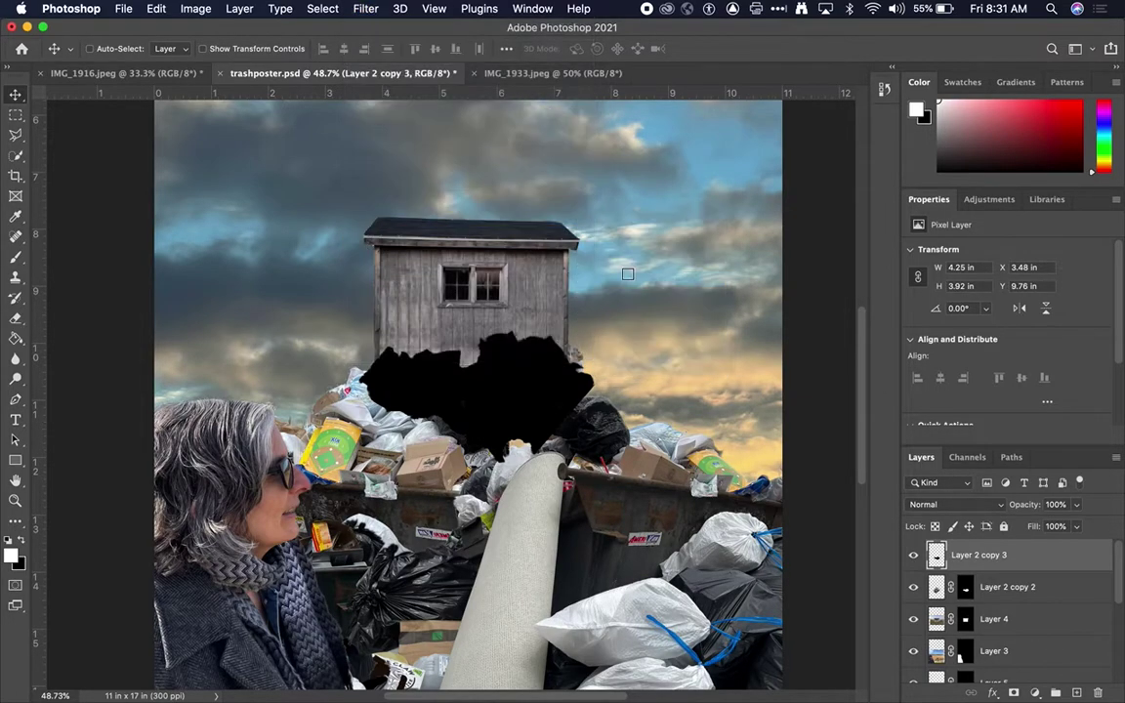
pyautogui.moveTo(461, 385); pyautogui.dragTo(516, 395)
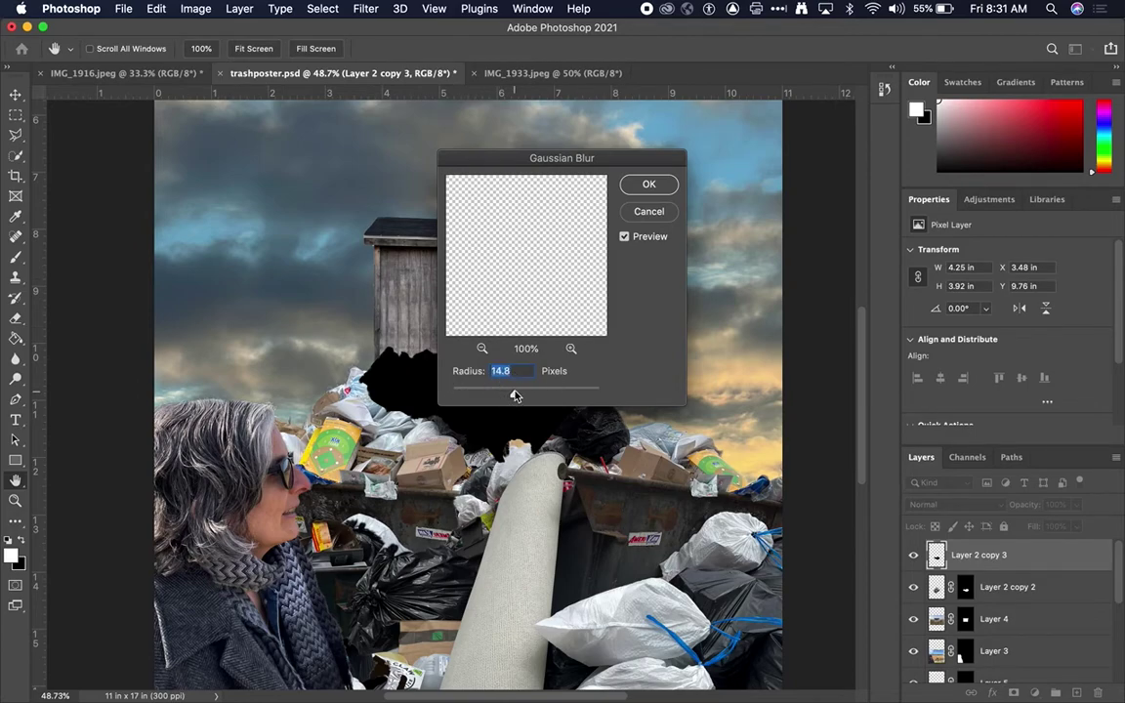
pyautogui.click(648, 186)
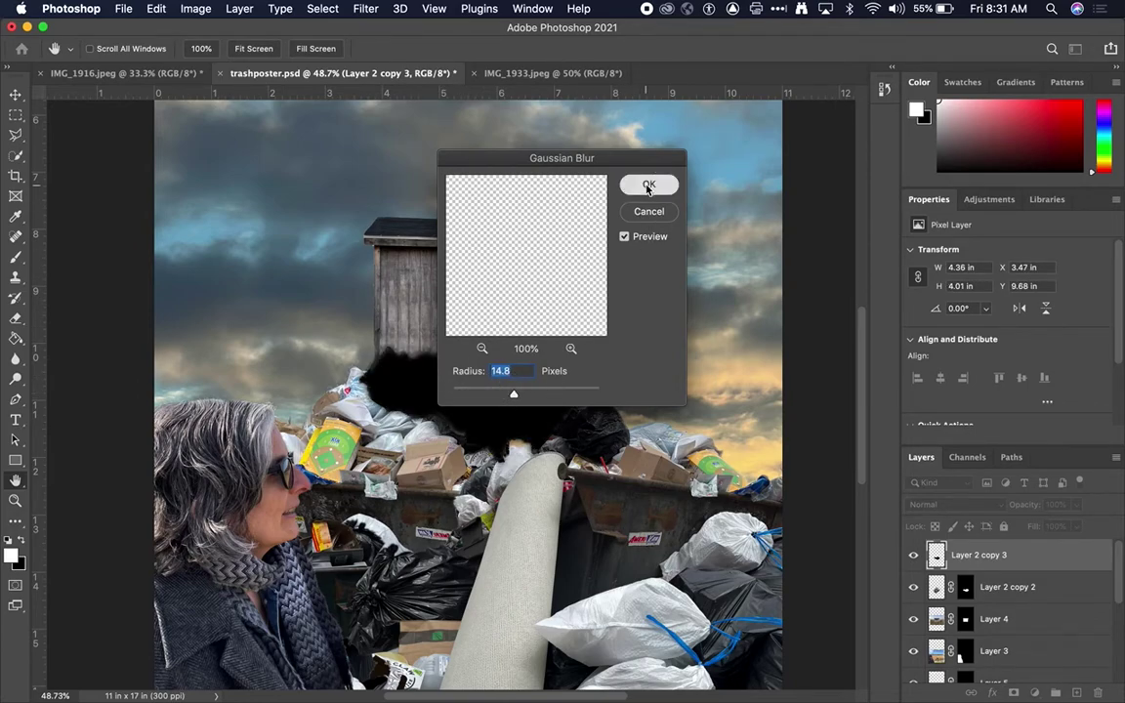
# - Set Layer 2 copy 3 to Darken and position it beneath Layer 2 copy 2, slightly raised against the shed's base
pyautogui.click(952, 503)
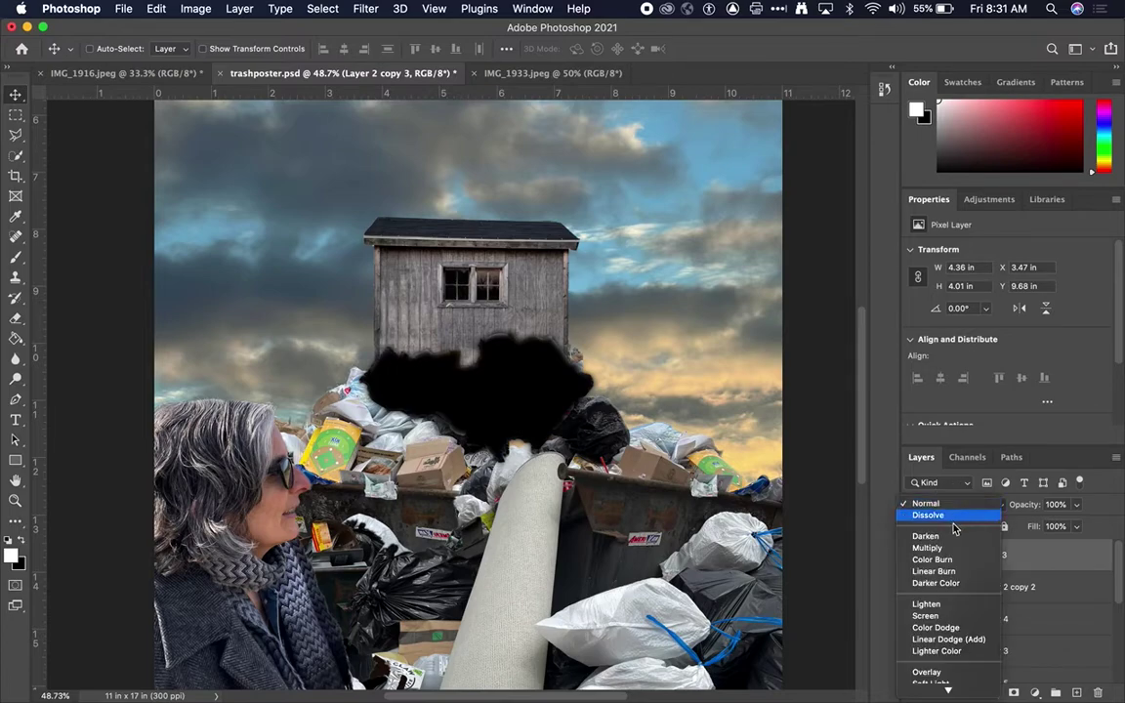
pyautogui.click(958, 539)
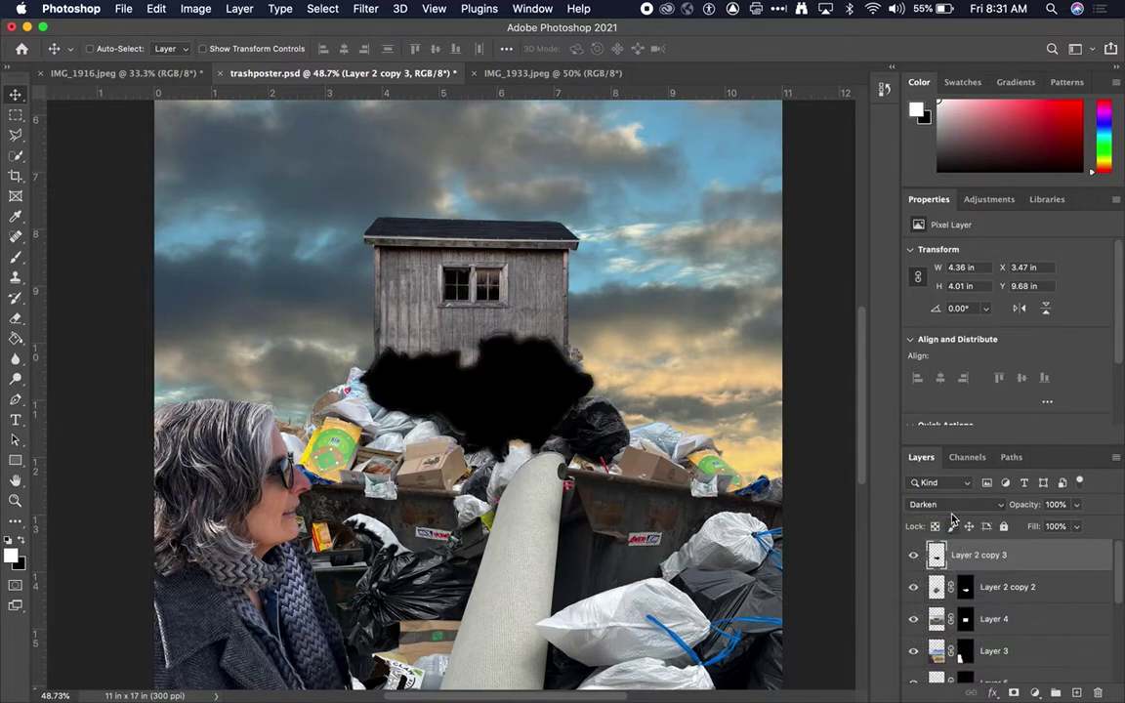
pyautogui.moveTo(559, 429)
pyautogui.mouseDown()
pyautogui.moveTo(547, 406)
pyautogui.moveTo(550, 418)
pyautogui.mouseUp()
pyautogui.moveTo(935, 554); pyautogui.dragTo(937, 597)
pyautogui.moveTo(514, 378); pyautogui.dragTo(527, 355)
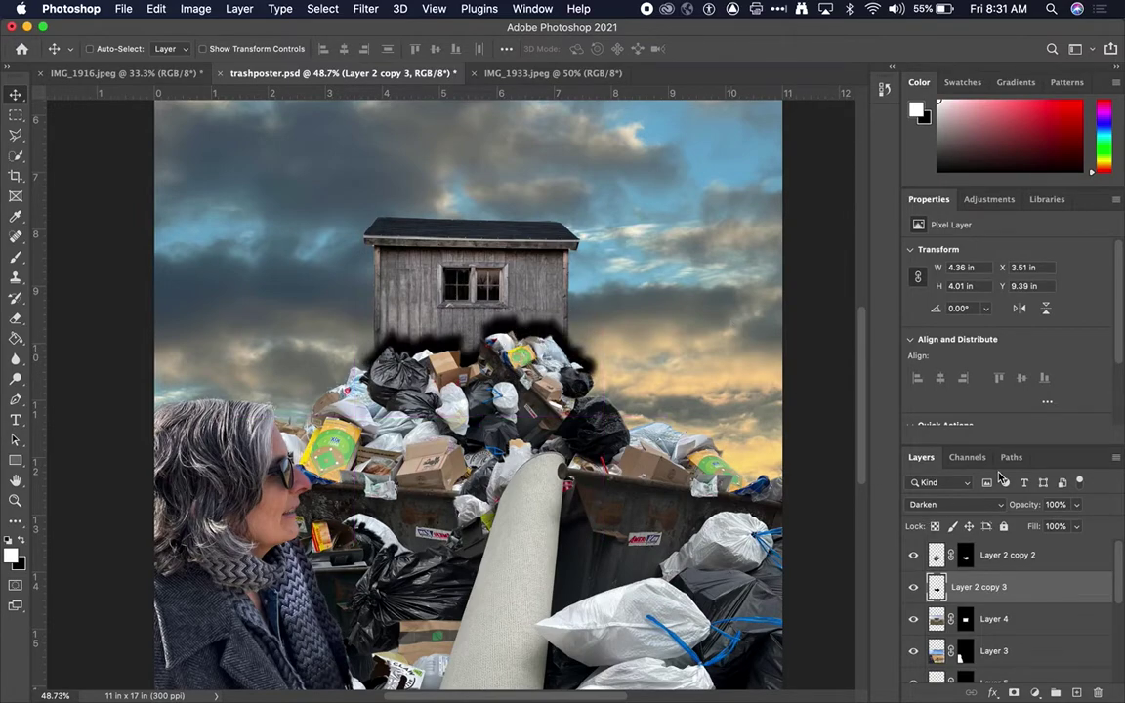
# - Set the shadow layer's opacity to 54% and erase the shadow spilling into the sky beside the shed
pyautogui.press('4')
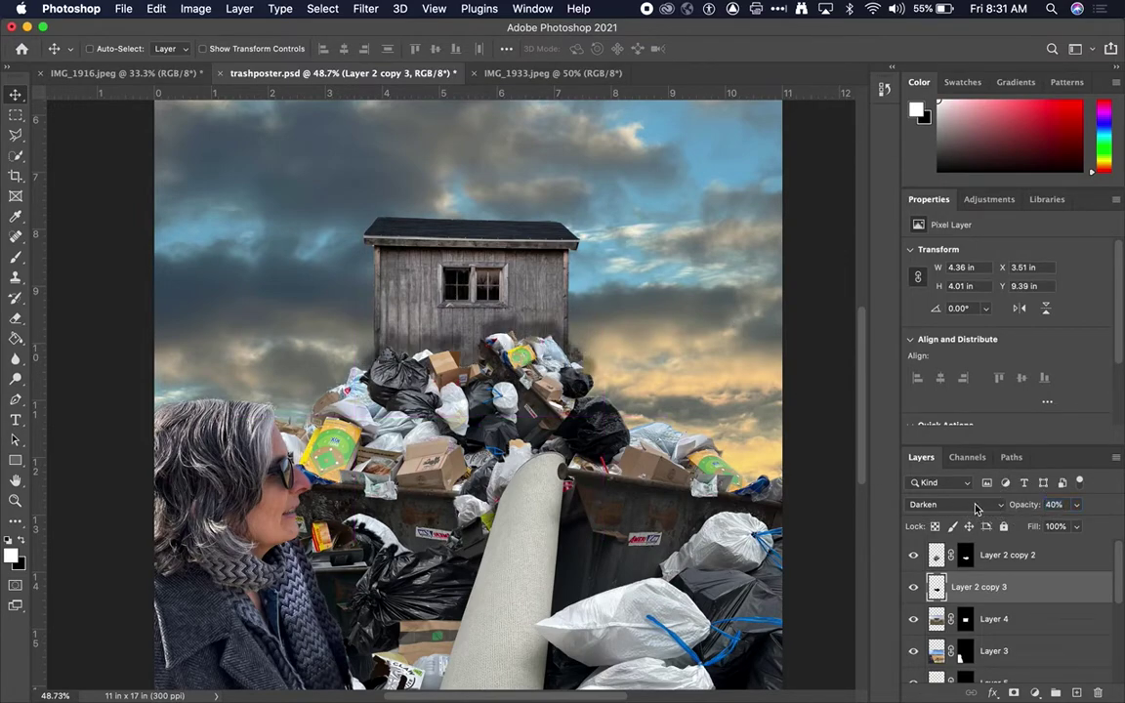
pyautogui.press('5')
pyautogui.press('4')
pyautogui.press('e')
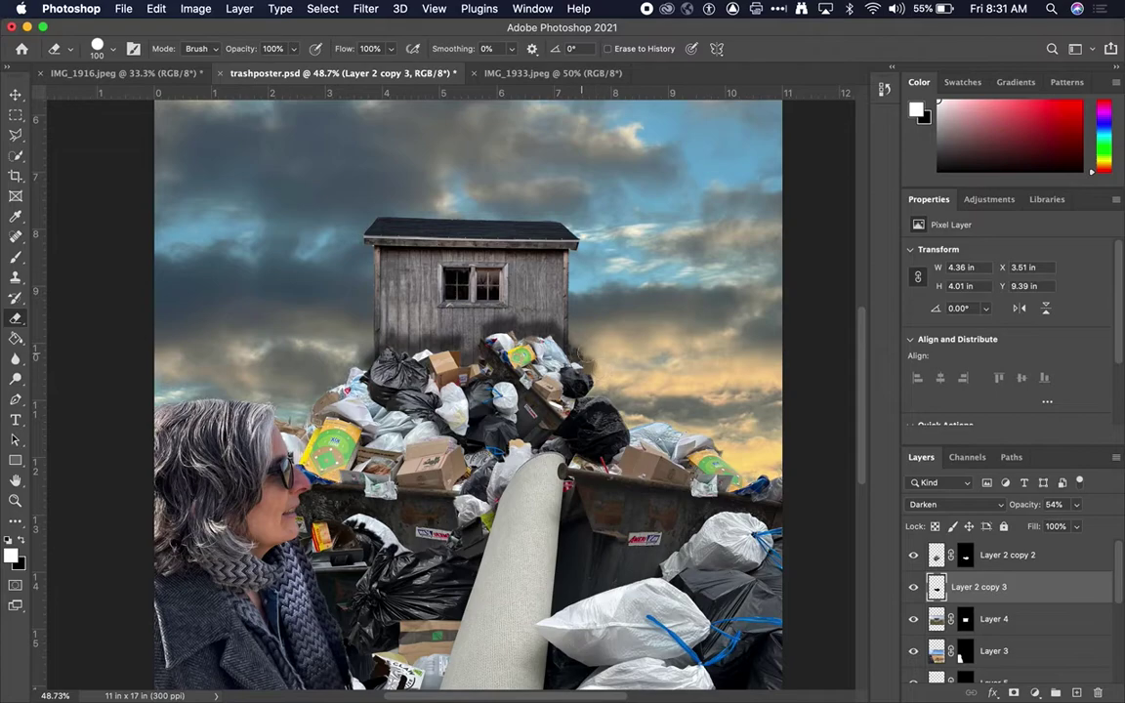
pyautogui.moveTo(575, 374); pyautogui.dragTo(578, 390)
pyautogui.moveTo(332, 298)
pyautogui.mouseDown()
pyautogui.moveTo(327, 332)
pyautogui.moveTo(320, 271)
pyautogui.mouseUp()
# - Examine what Layer 2, Layer 5, Layer 4 and Layer 3 contain by toggling each one's visibility
pyautogui.scroll(-3, 493, 447)
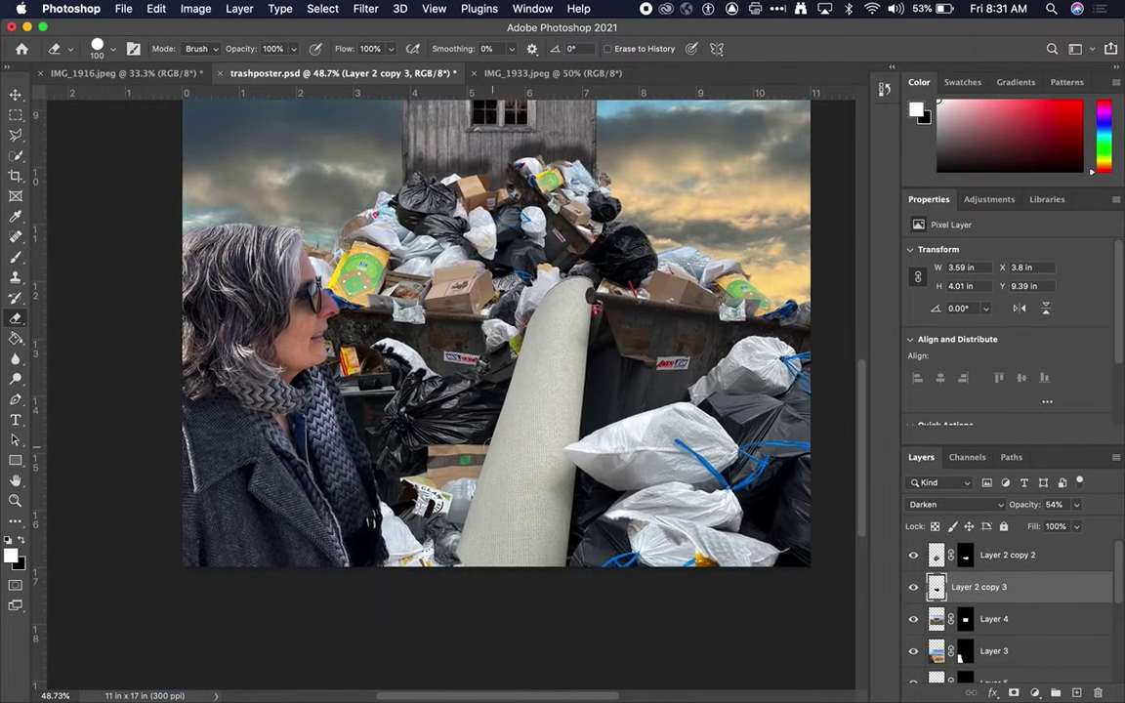
pyautogui.scroll(3, 493, 447)
pyautogui.scroll(-3, 492, 448)
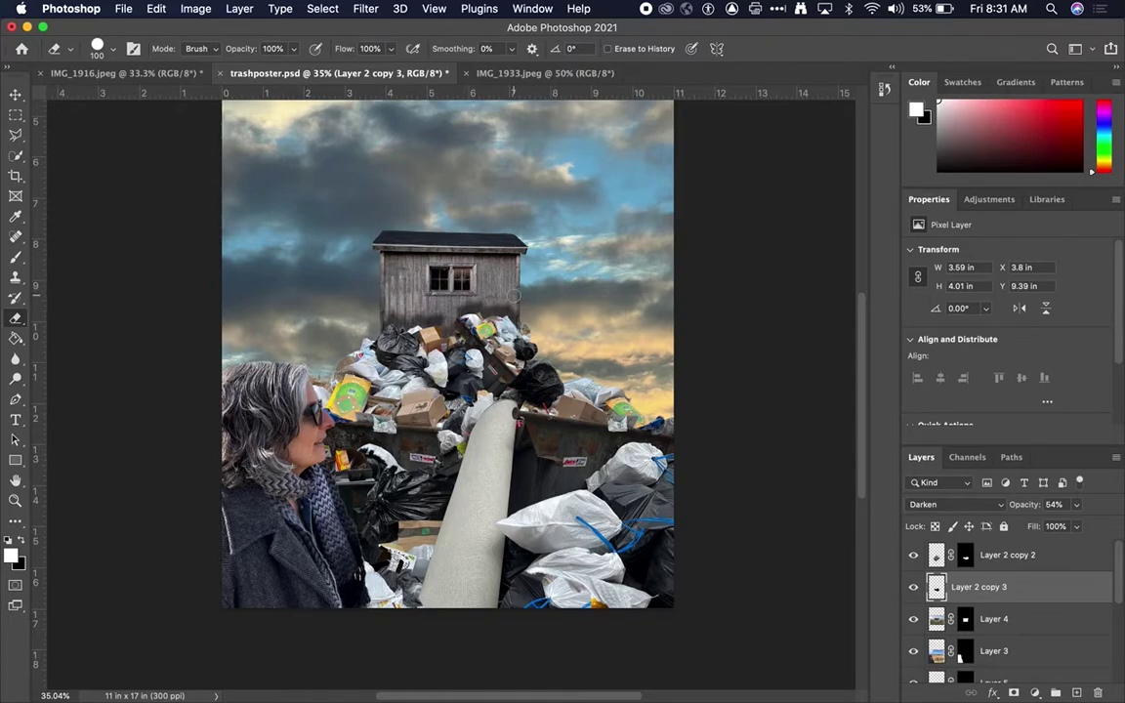
pyautogui.scroll(-3, 913, 635)
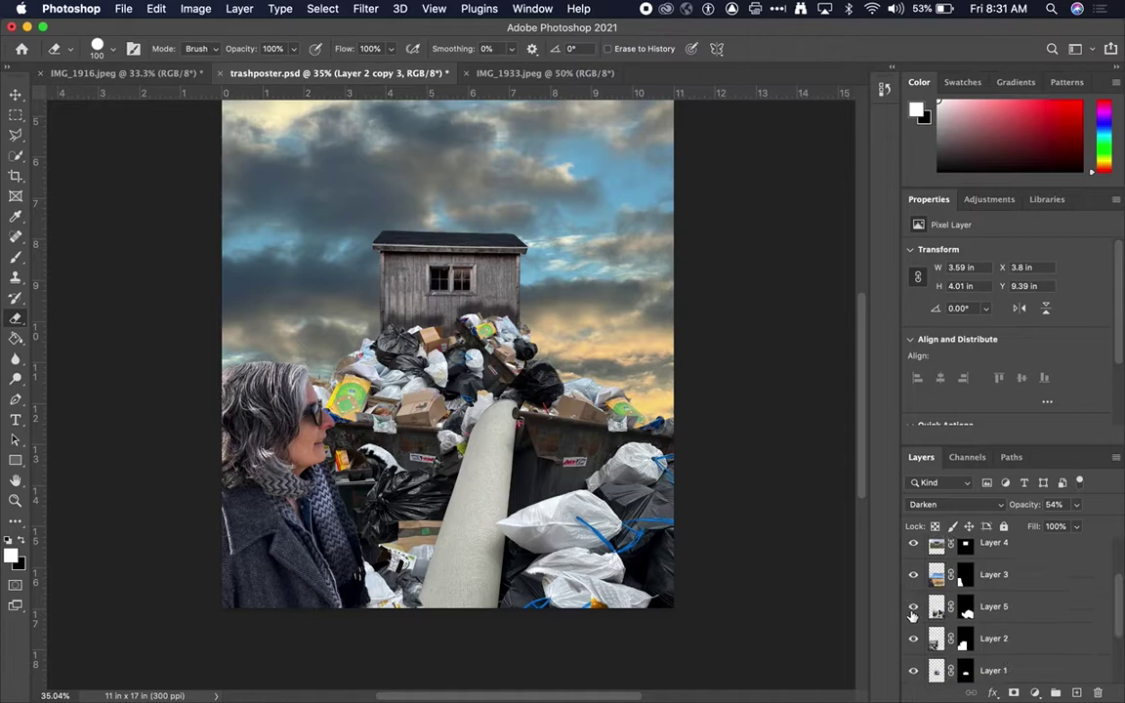
pyautogui.click(914, 644)
pyautogui.click(914, 641)
pyautogui.click(916, 610)
pyautogui.click(914, 608)
pyautogui.scroll(3, 913, 572)
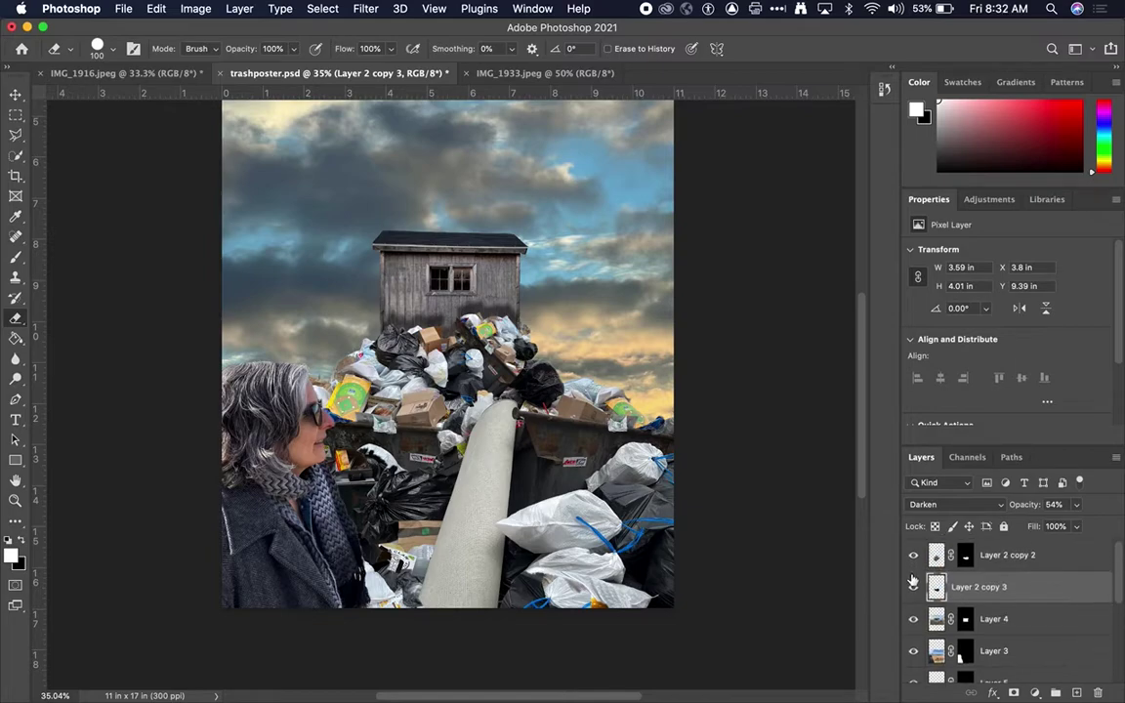
pyautogui.click(913, 623)
pyautogui.click(914, 623)
pyautogui.click(915, 653)
pyautogui.click(914, 654)
# - Rename Layer 3 as woman and hide it
pyautogui.doubleClick(996, 651)
pyautogui.write('wom')
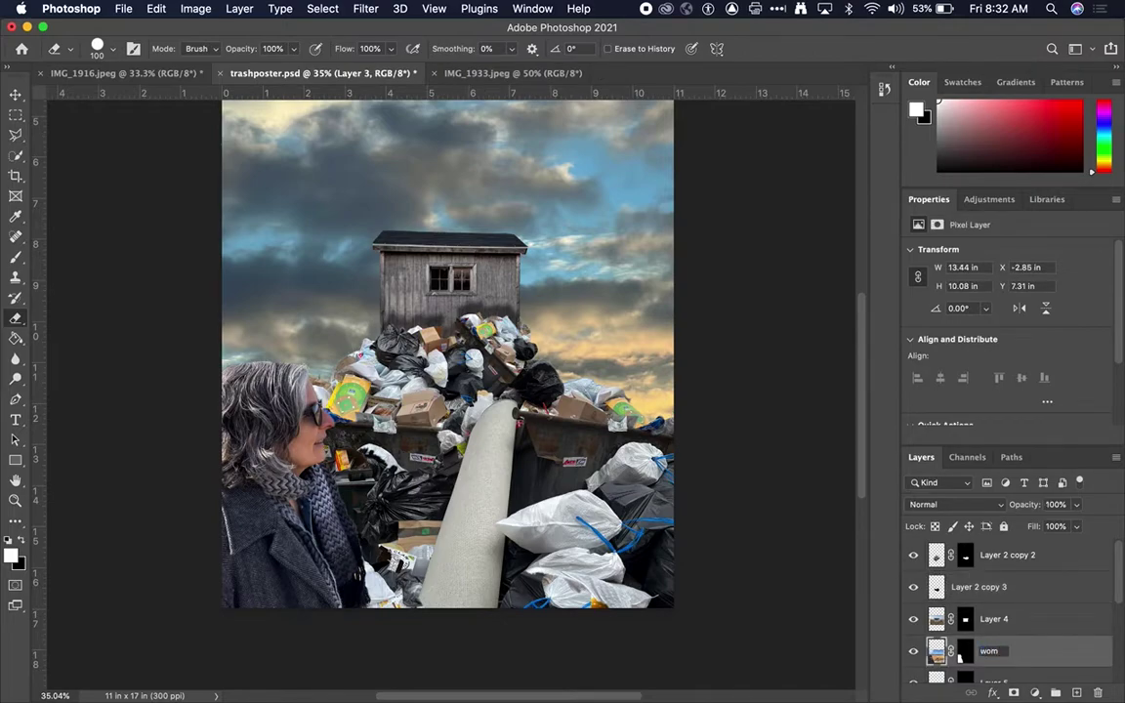
pyautogui.press('Return')
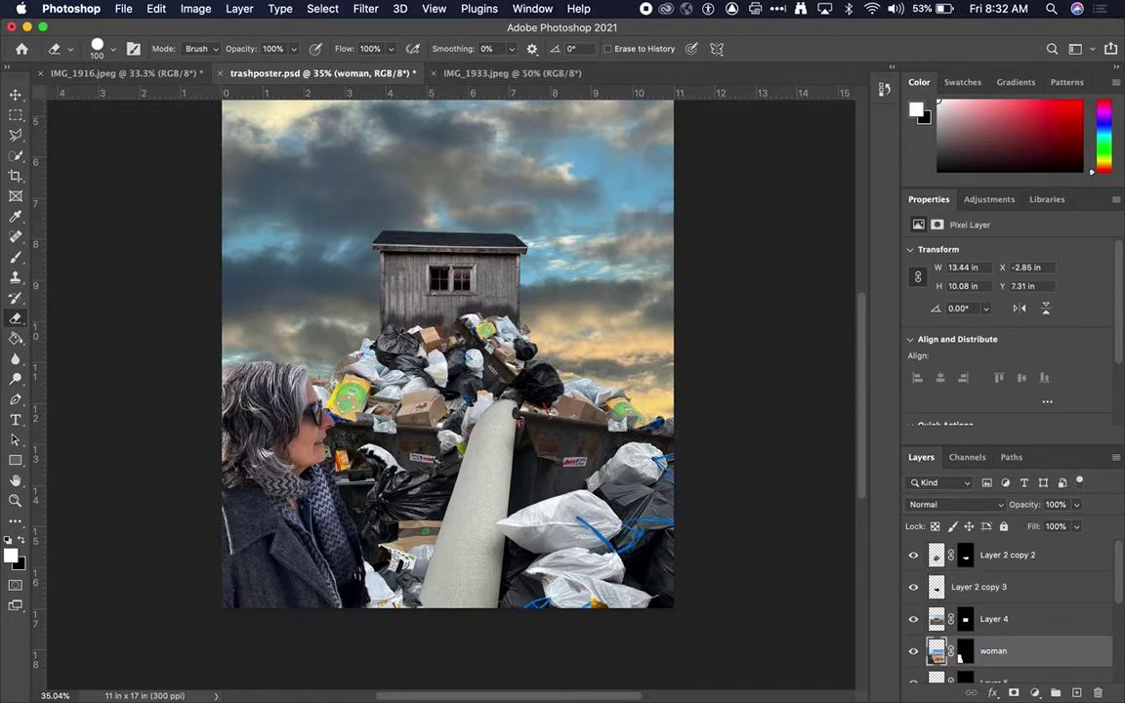
pyautogui.click(913, 652)
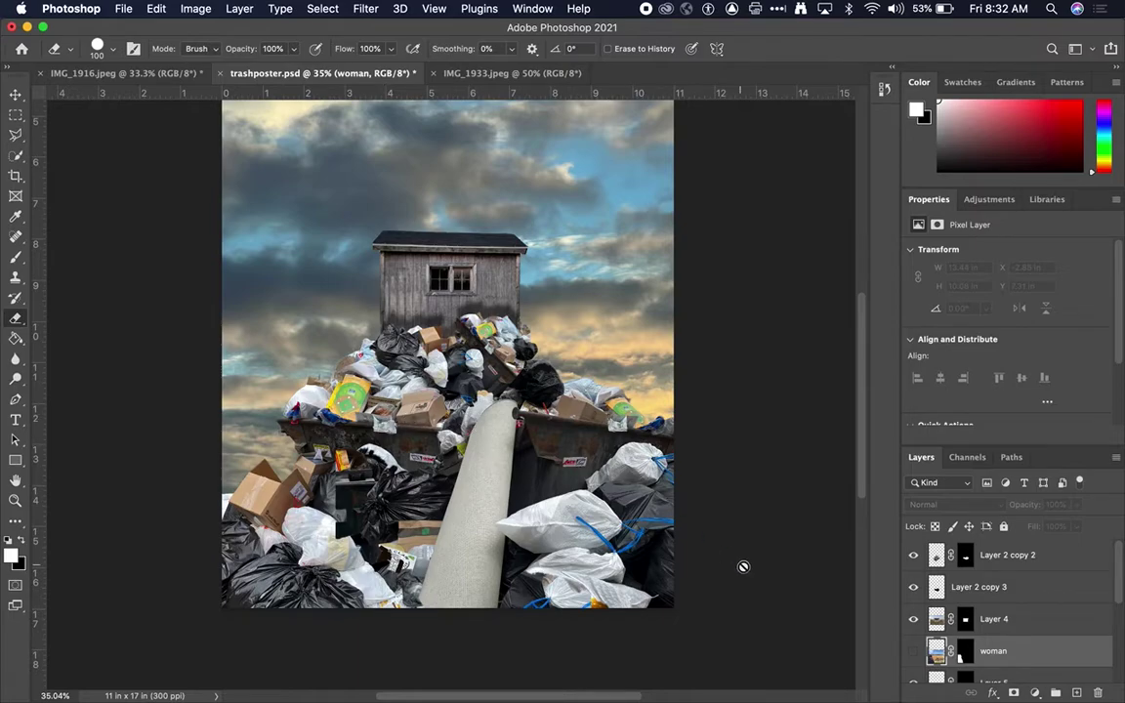
# - Try to place a duplicate of Layer 2 copy 3 below Layer 4 over the lower-right trash bags, and discard it
pyautogui.click(934, 589)
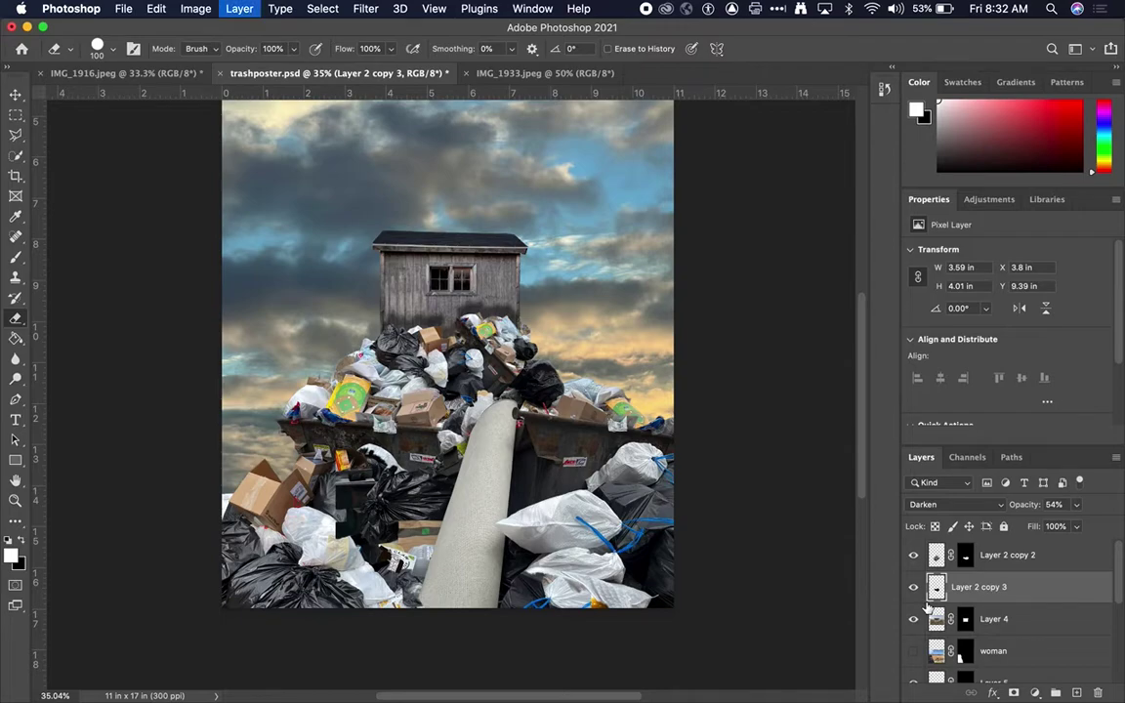
pyautogui.hotkey('ctrl', 'j')
pyautogui.moveTo(926, 589); pyautogui.dragTo(867, 615)
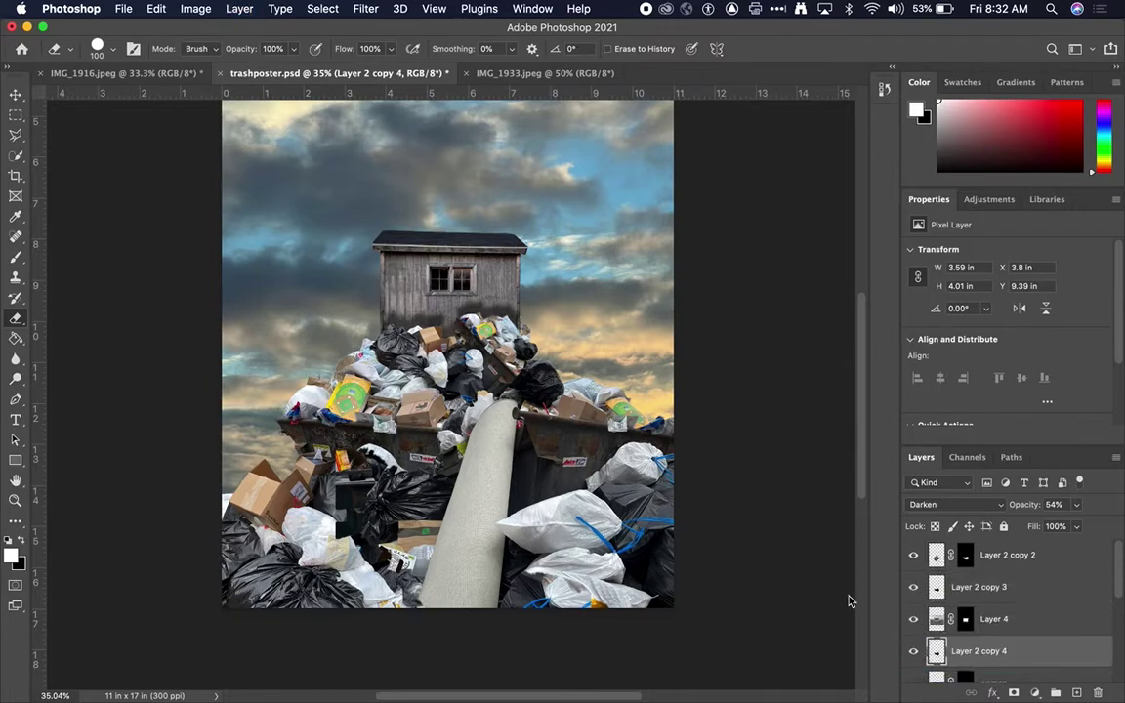
pyautogui.press('v')
pyautogui.moveTo(434, 361)
pyautogui.mouseDown()
pyautogui.moveTo(454, 442)
pyautogui.moveTo(412, 459)
pyautogui.moveTo(615, 554)
pyautogui.mouseUp()
pyautogui.hotkey('ctrl', ']')
pyautogui.hotkey('ctrl', ']')
pyautogui.press('BackSpace')
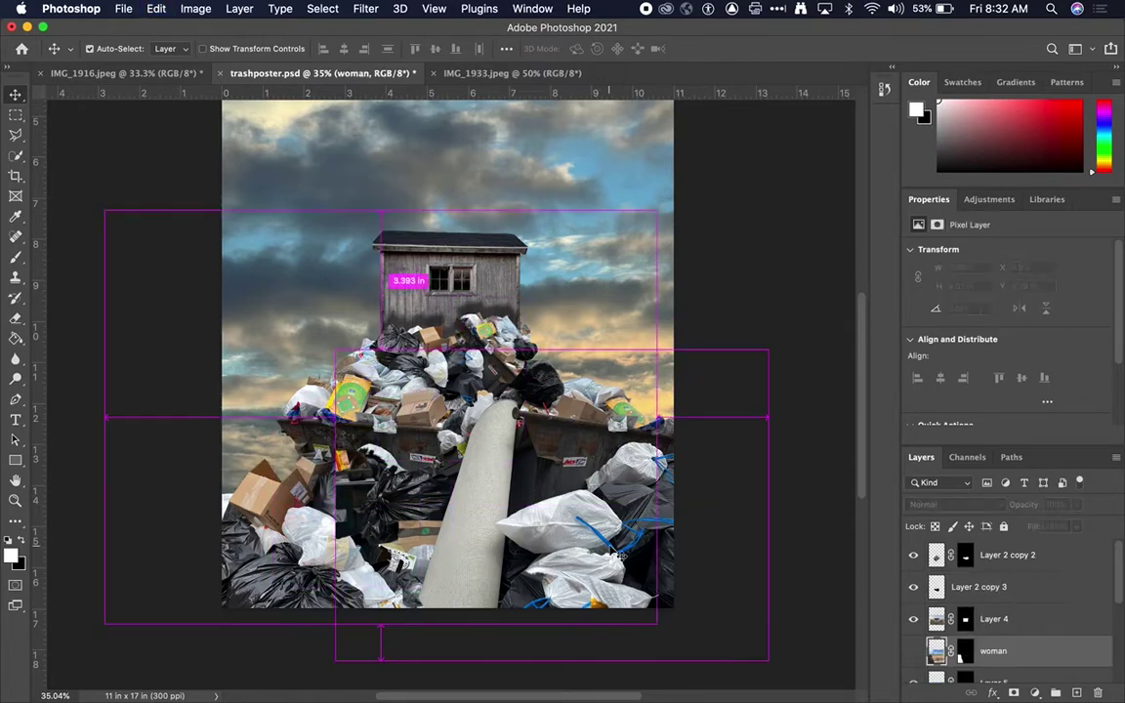
# - Duplicate Layer 4 and try the copy above Layer 1 in the stack, shifted toward the lower-left trash
pyautogui.click(936, 618)
pyautogui.hotkey('ctrl', 'j')
pyautogui.moveTo(935, 618); pyautogui.dragTo(935, 674)
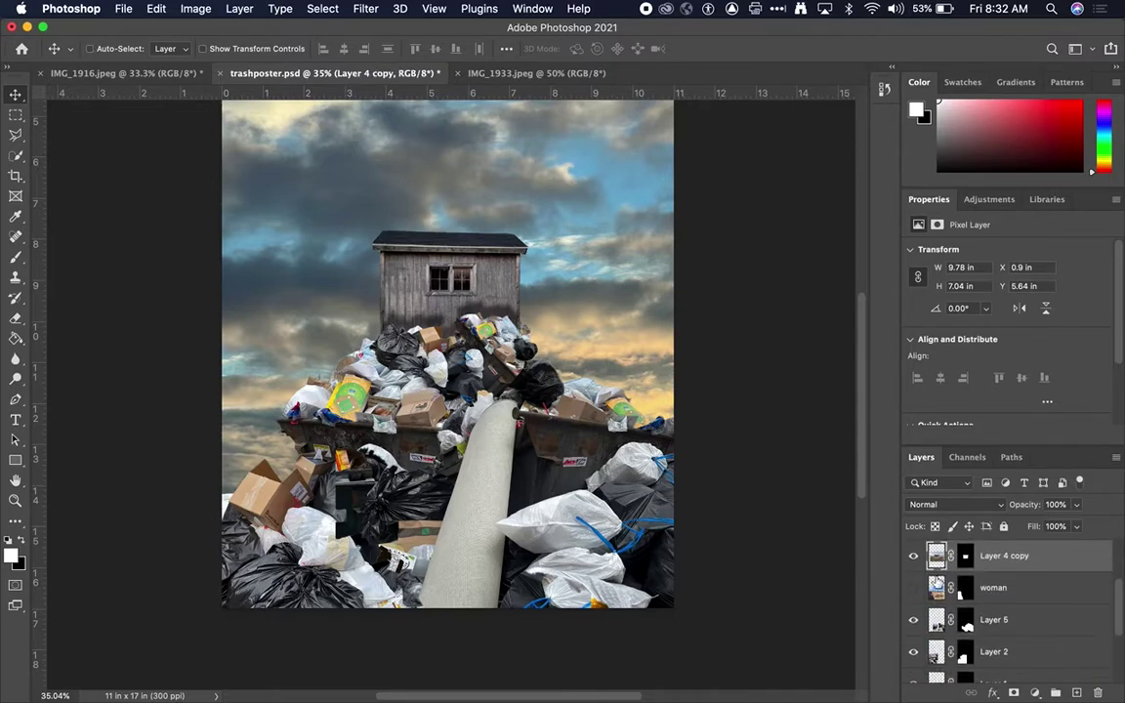
pyautogui.moveTo(935, 556); pyautogui.dragTo(936, 634)
pyautogui.scroll(-3, 936, 658)
pyautogui.moveTo(449, 406); pyautogui.dragTo(341, 508)
# - Undo the move and restacking of Layer 4 copy and hide that layer
pyautogui.press('super+z')
pyautogui.press('super+z')
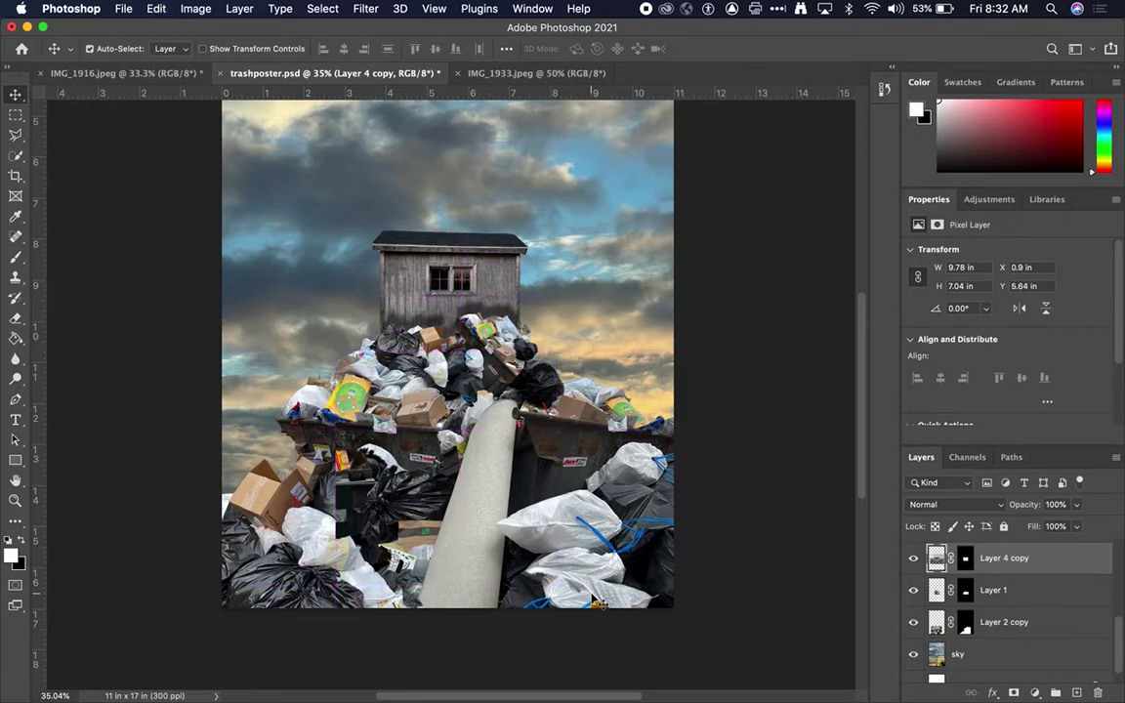
pyautogui.scroll(3, 935, 615)
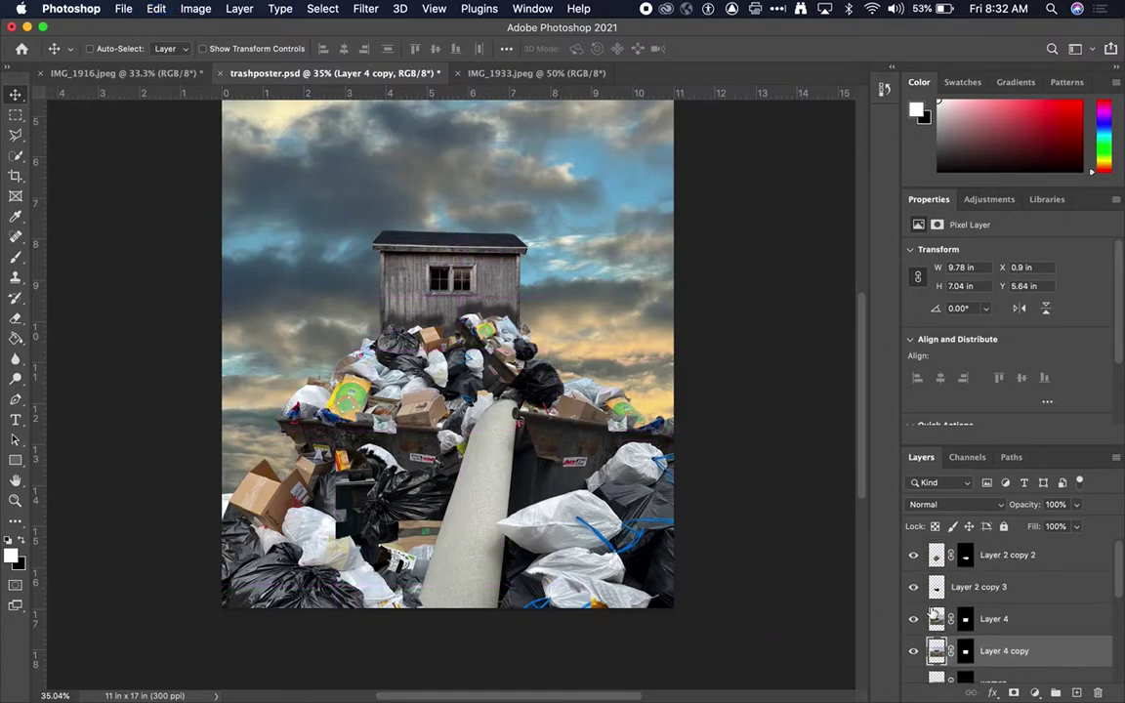
pyautogui.click(913, 651)
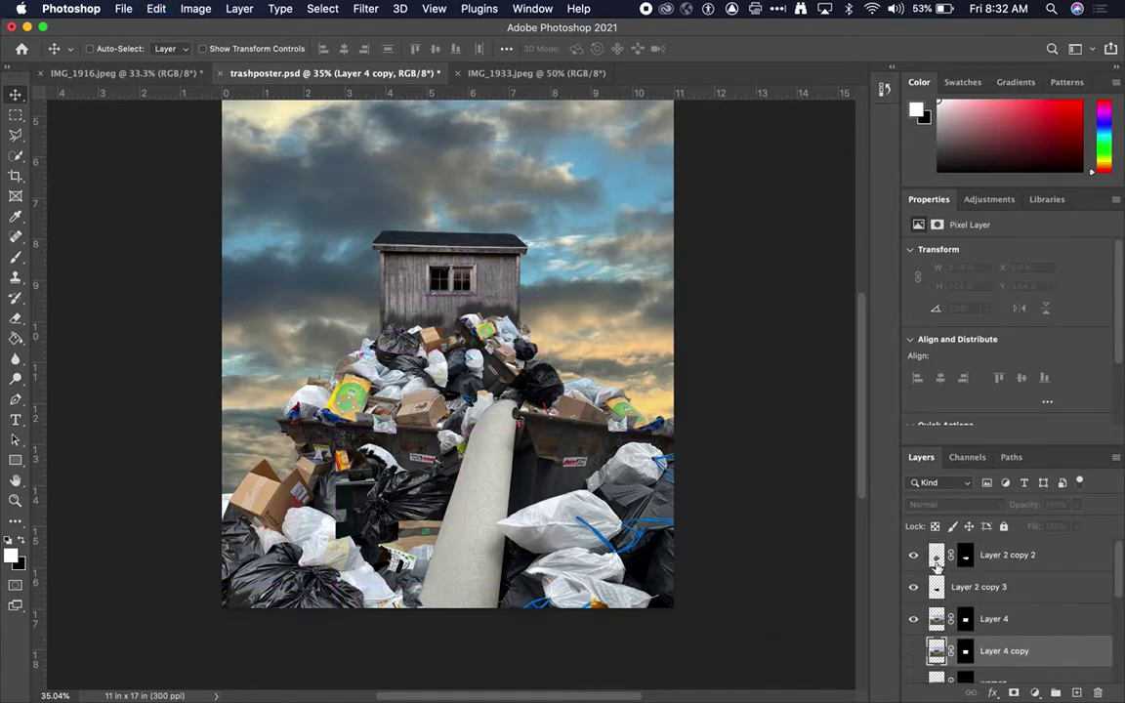
# - Examine which part of the trash pile each layer holds by toggling layer visibility down the stack, including Layer 2 copy 2
pyautogui.click(914, 619)
pyautogui.click(914, 618)
pyautogui.scroll(-3, 927, 615)
pyautogui.click(911, 614)
pyautogui.click(911, 613)
pyautogui.click(912, 645)
pyautogui.click(912, 645)
pyautogui.scroll(-2, 919, 670)
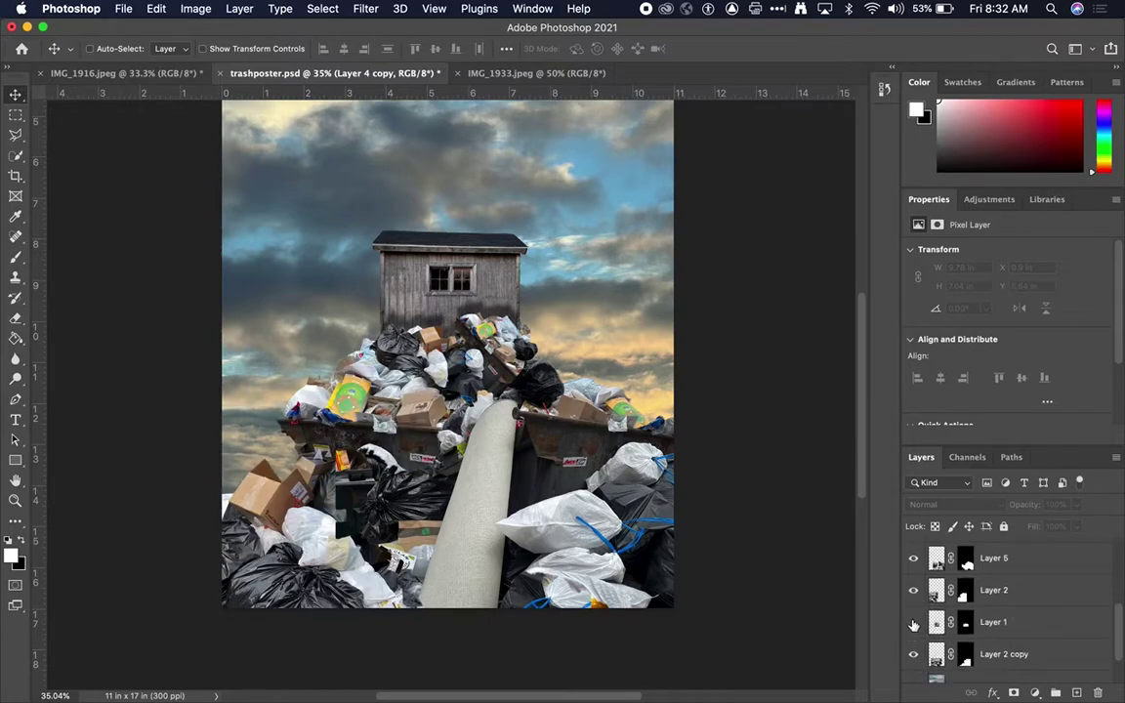
pyautogui.scroll(-3, 934, 628)
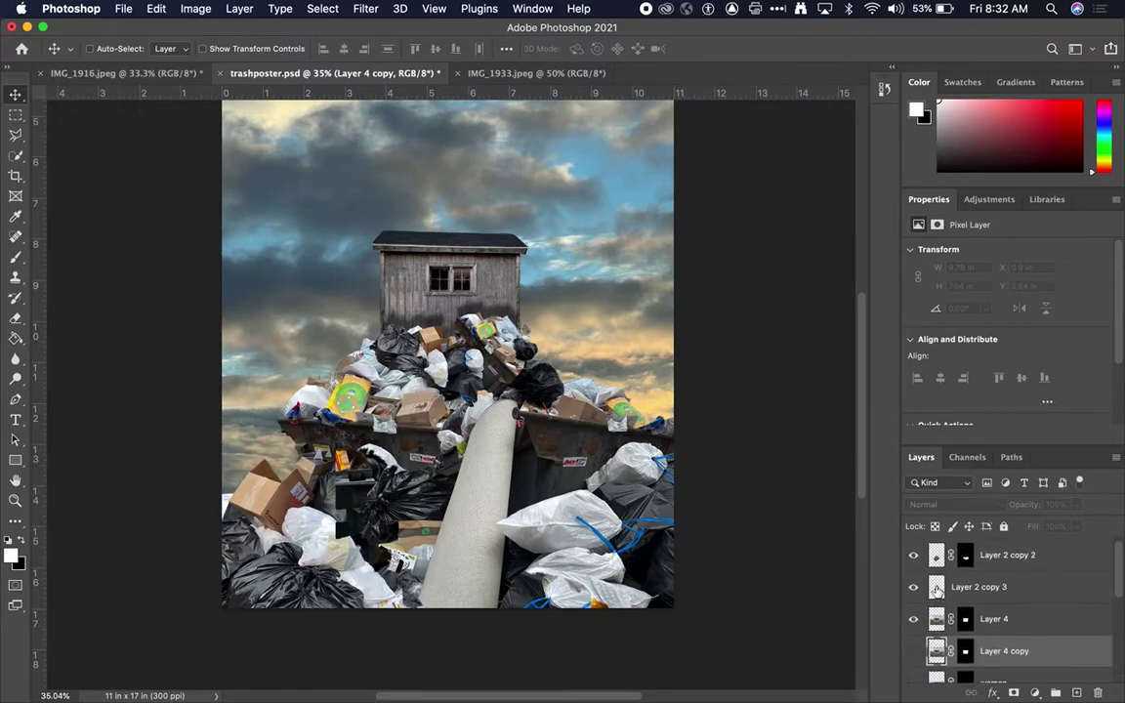
pyautogui.click(915, 559)
pyautogui.click(914, 556)
# - Duplicate Layer 2 copy 2, place the duplicate directly above the sky layer and move it to the poster's lower-left trash
pyautogui.click(936, 557)
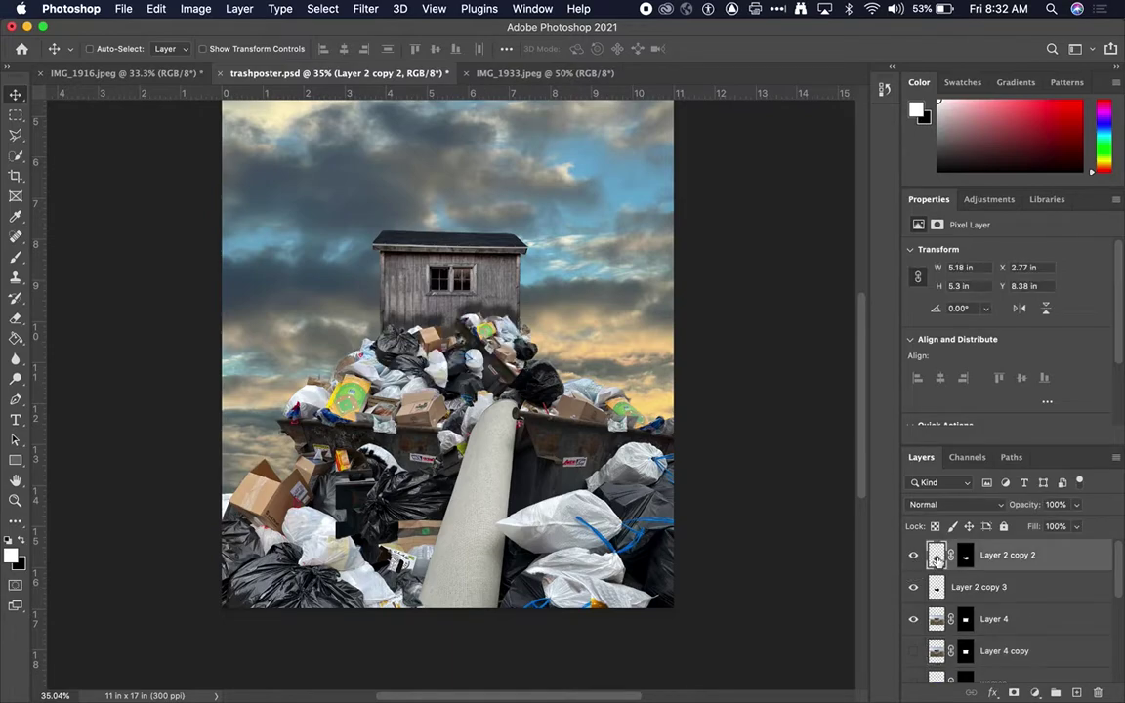
pyautogui.press('super+j')
pyautogui.moveTo(936, 557); pyautogui.dragTo(945, 669)
pyautogui.moveTo(946, 686); pyautogui.dragTo(937, 606)
pyautogui.moveTo(469, 471); pyautogui.dragTo(315, 501)
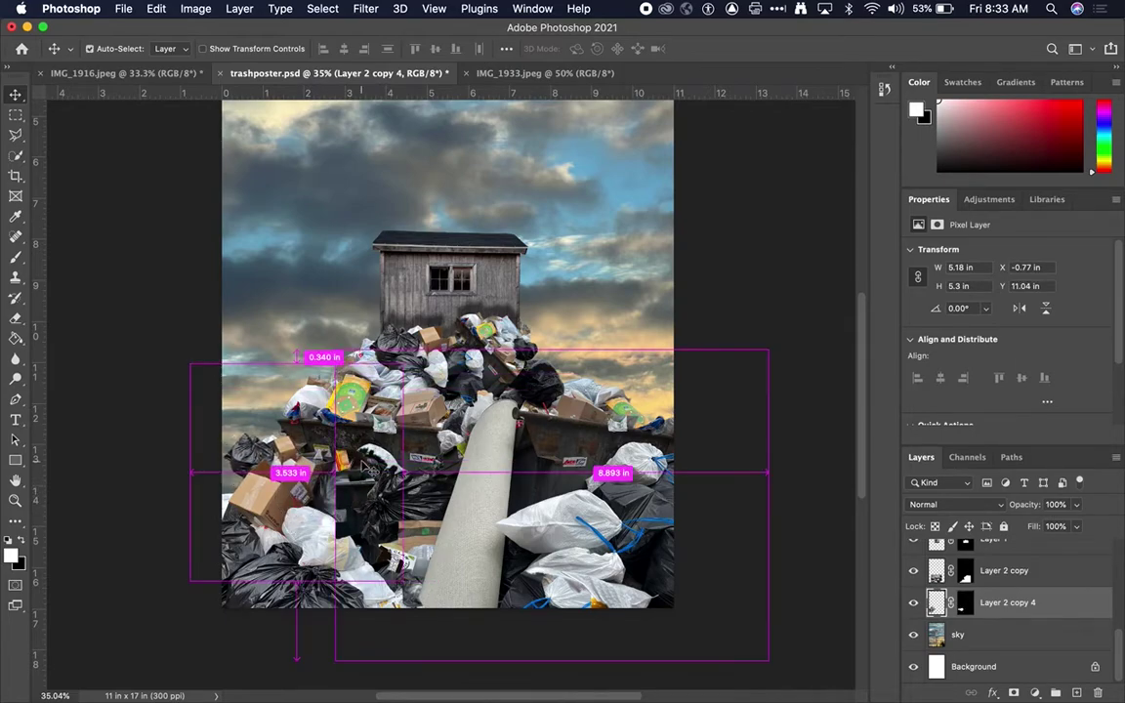
# - Rotate the duplicated trash and fit it behind the left dumpster at about 3.25 x 4.3 in, X 0.7 in, Y 10.79 in
pyautogui.press('super+t')
pyautogui.moveTo(195, 601); pyautogui.dragTo(301, 239)
pyautogui.moveTo(302, 415); pyautogui.dragTo(361, 430)
pyautogui.press('super+h')
pyautogui.press('Return')
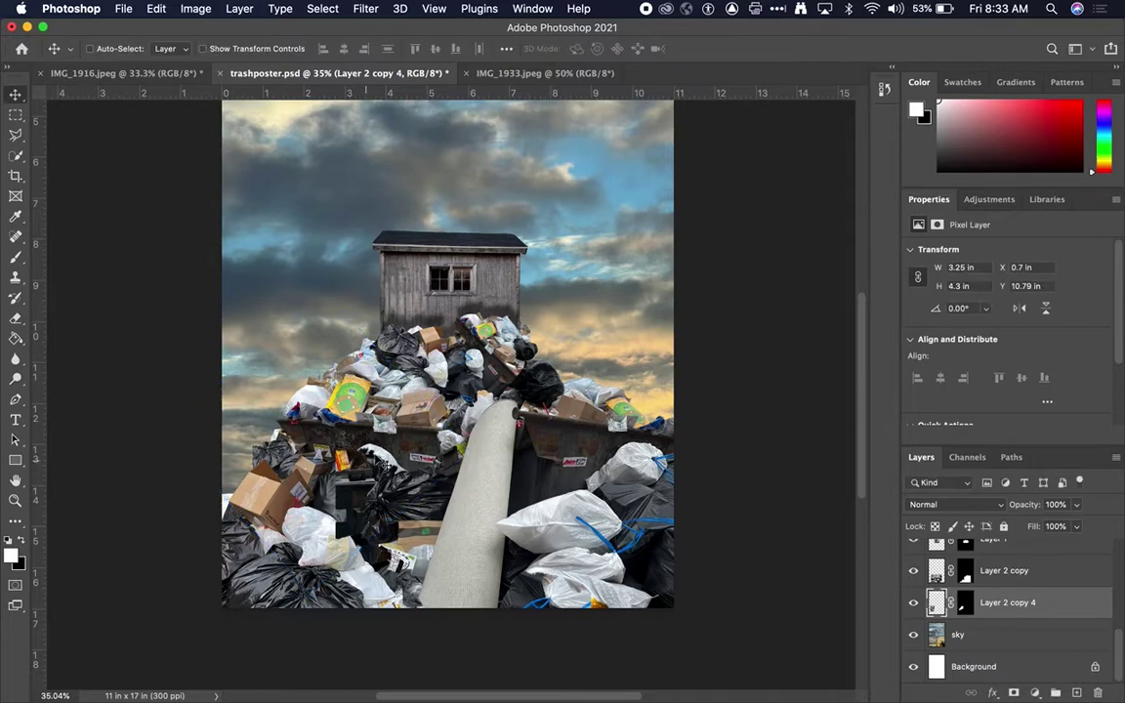
# - Create a new empty layer and place it at the top of the layer stack
pyautogui.scroll(-5, 711, 502)
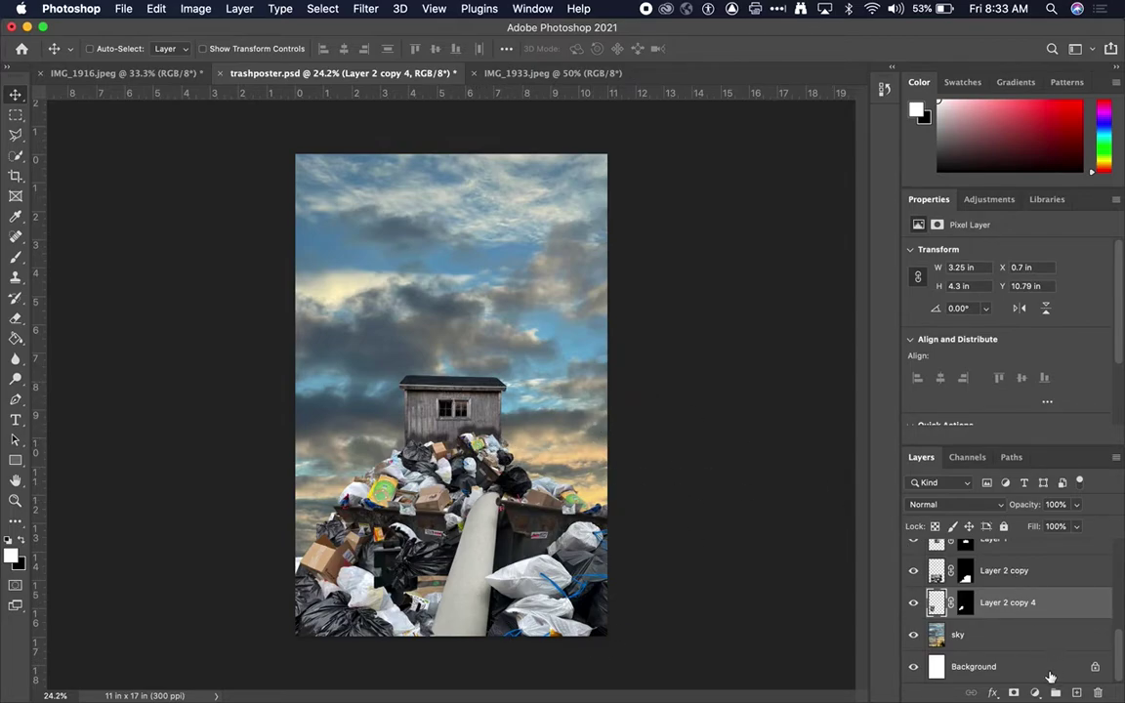
pyautogui.click(1076, 692)
pyautogui.moveTo(936, 601); pyautogui.dragTo(936, 552)
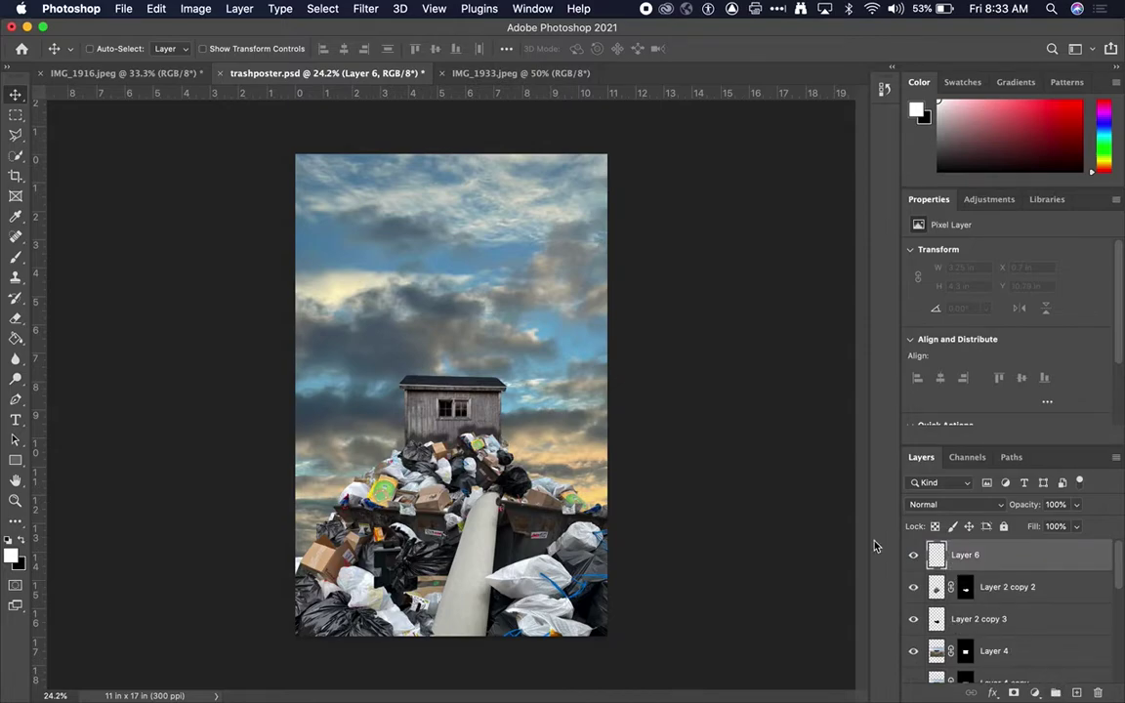
# - Set the foreground color to muted beige bab593 and fill the empty top layer with it
pyautogui.click(12, 557)
pyautogui.click(545, 314)
pyautogui.moveTo(415, 248); pyautogui.dragTo(383, 202)
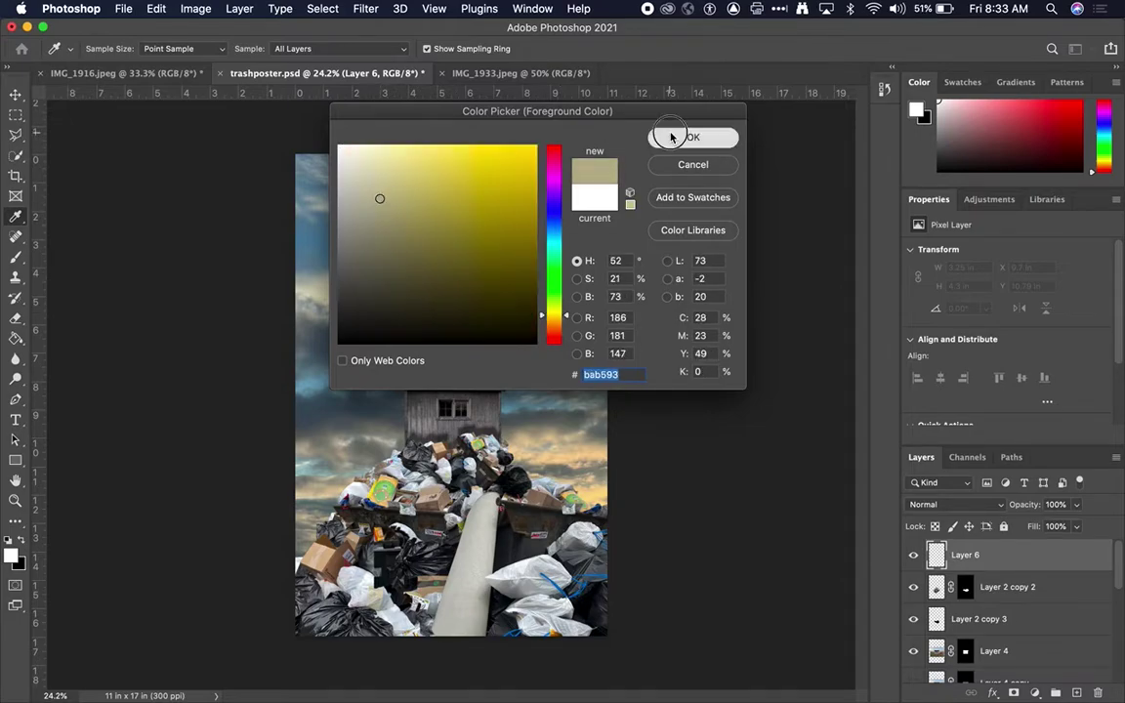
pyautogui.click(674, 137)
pyautogui.press('g')
pyautogui.click(509, 304)
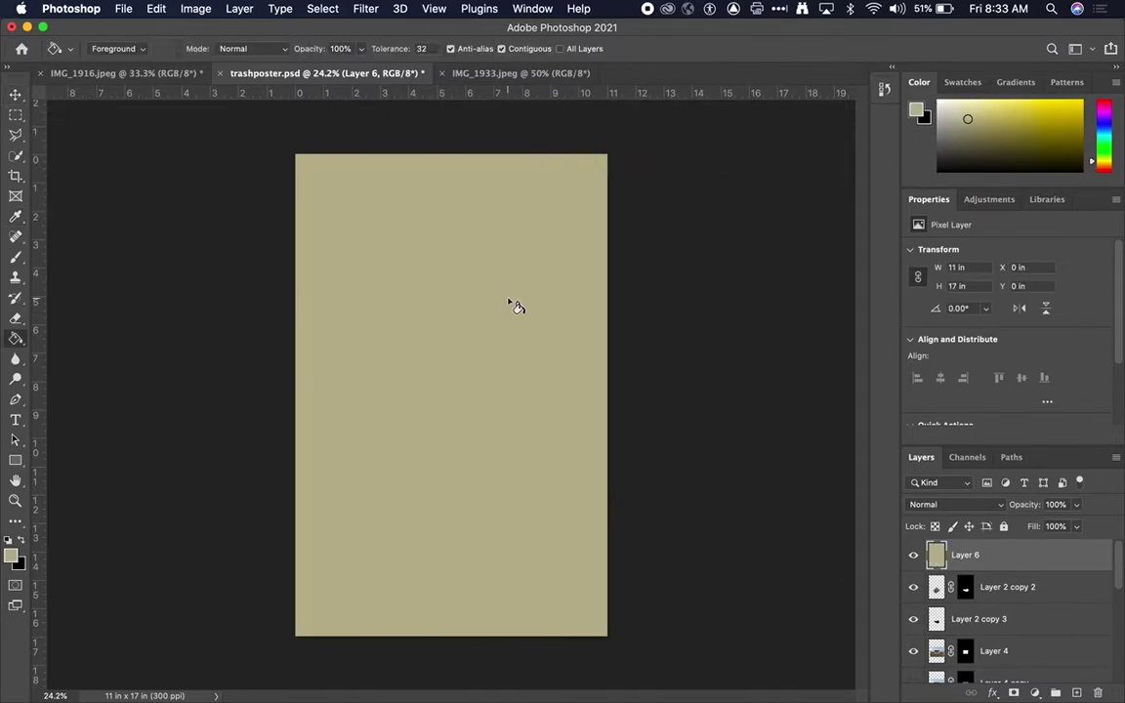
# - Set the beige fill layer's blend mode to Multiply to tint the whole poster
pyautogui.rightClick(19, 338)
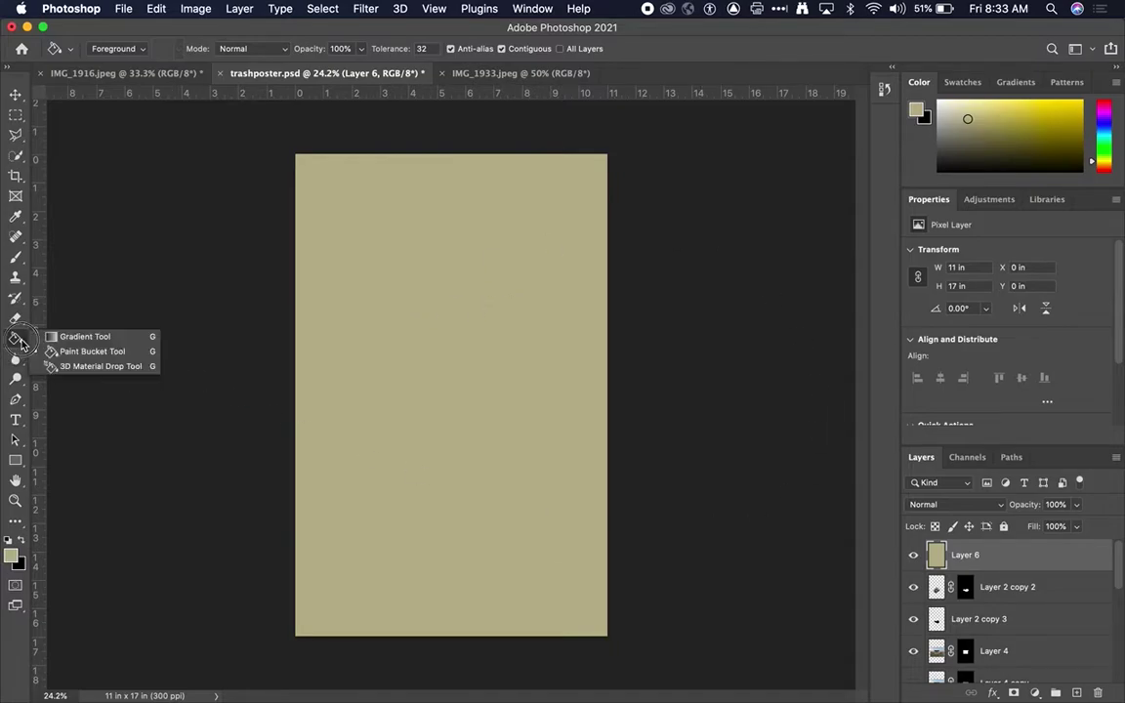
pyautogui.click(820, 477)
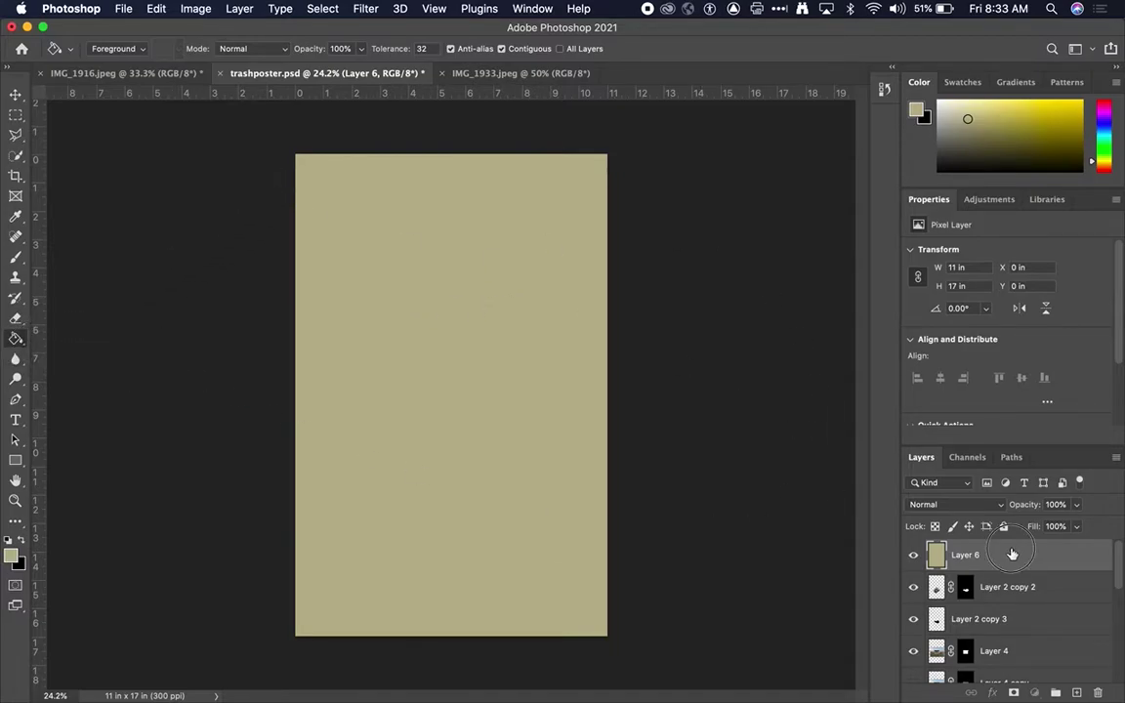
pyautogui.click(996, 505)
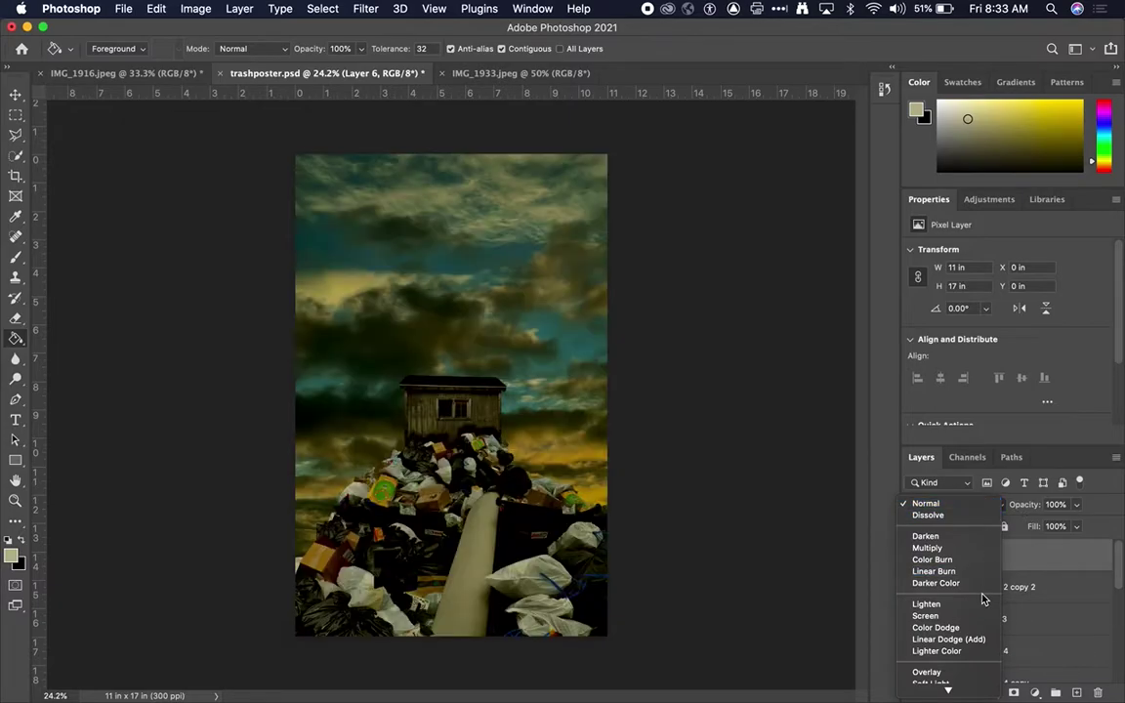
pyautogui.click(977, 551)
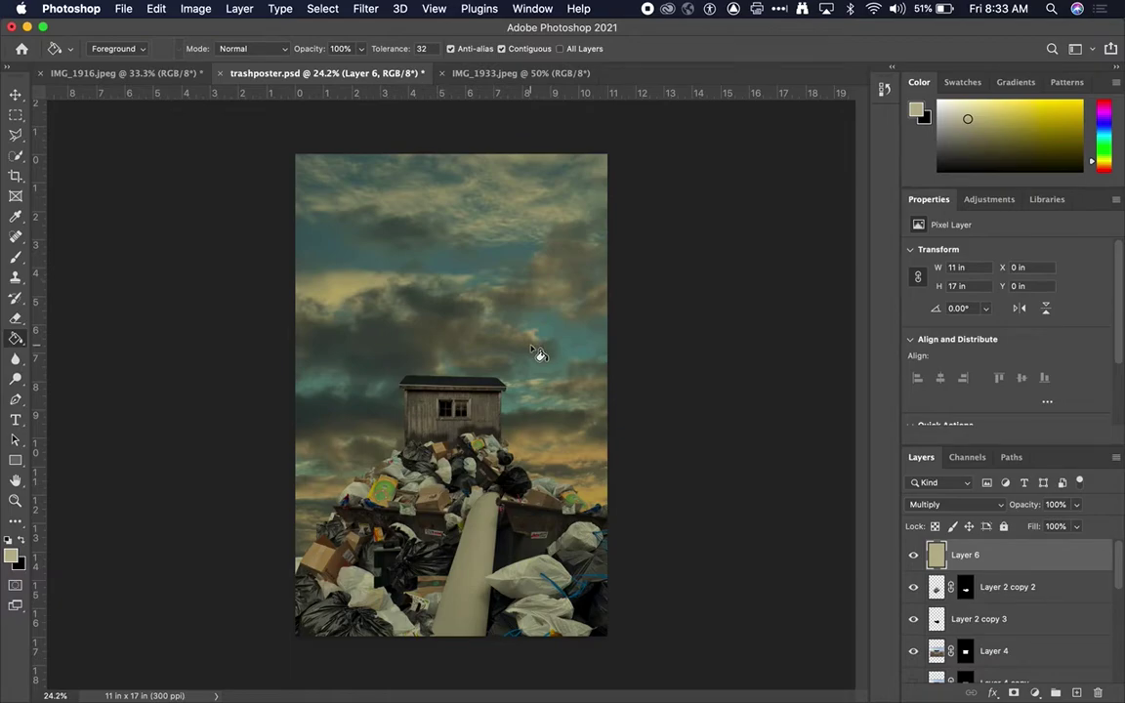
# - Duplicate the sky layer near the bottom of the layer stack
pyautogui.scroll(-1, 532, 349)
pyautogui.scroll(-5, 964, 608)
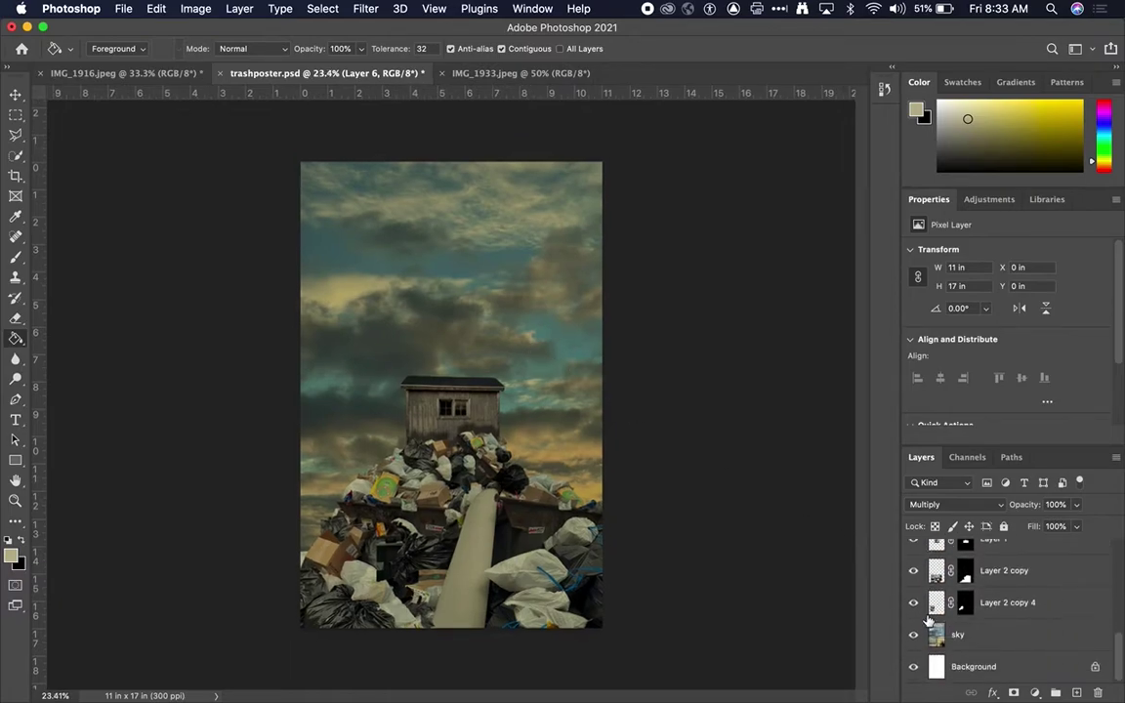
pyautogui.click(943, 643)
pyautogui.press('super+j')
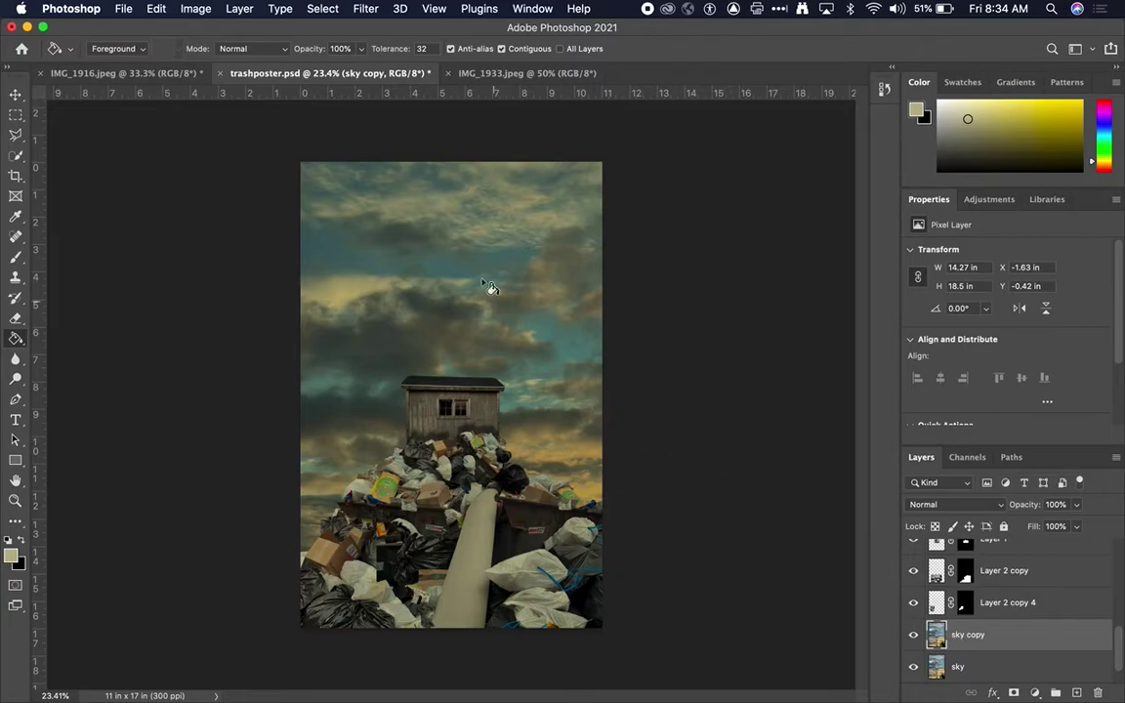
# - Apply a Lens Blur with a hexagonal iris and an increased radius to the duplicated sky layer
pyautogui.click(366, 10)
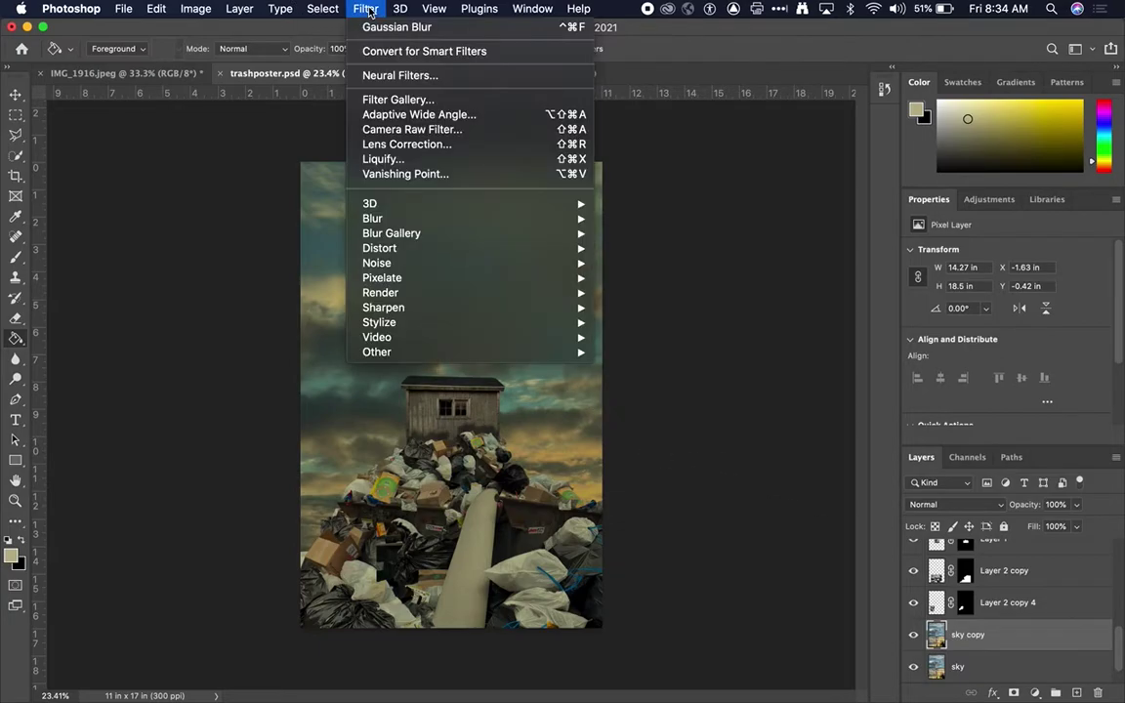
pyautogui.moveTo(400, 219)
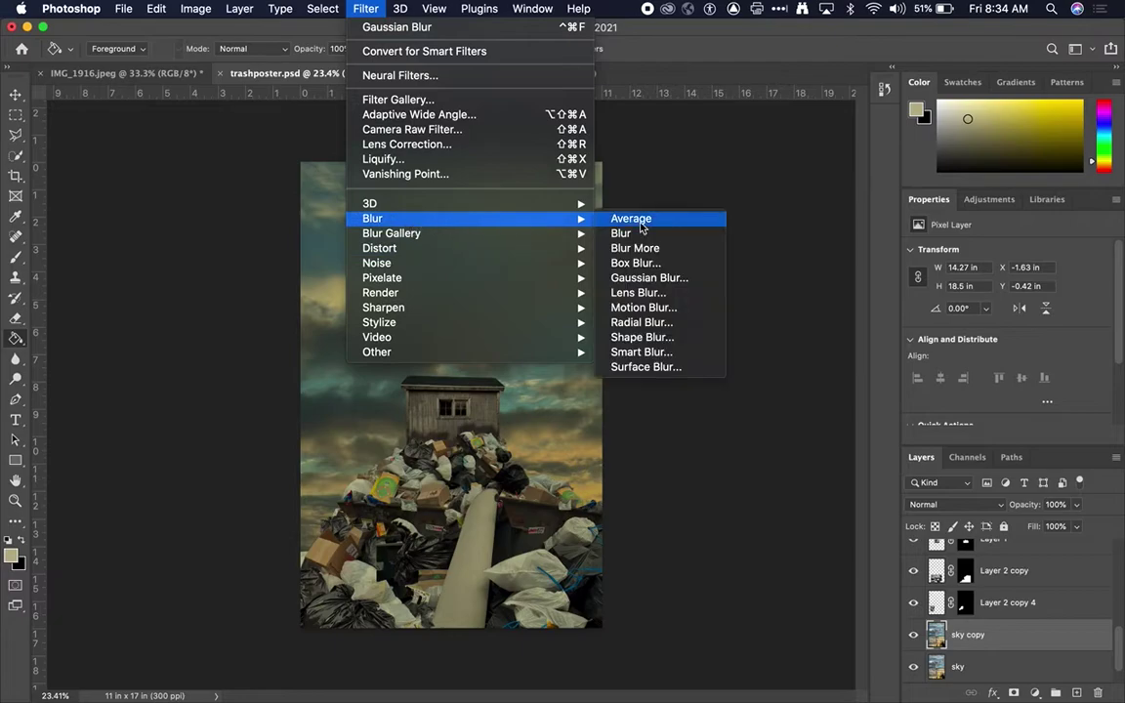
pyautogui.click(667, 293)
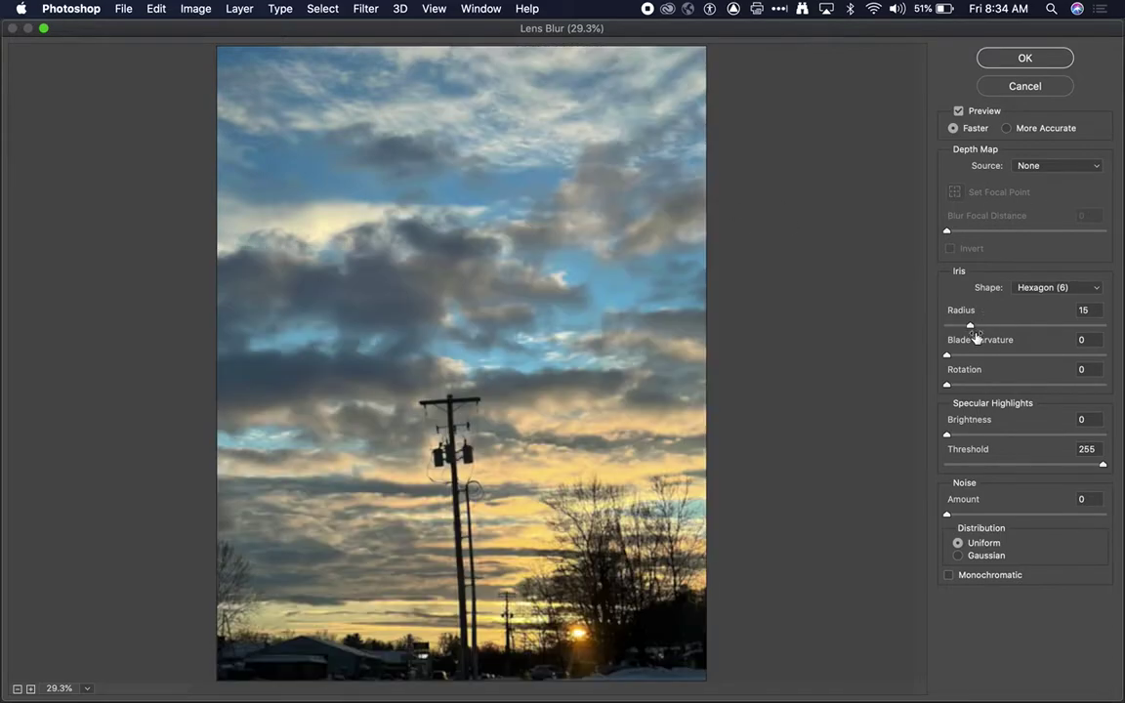
pyautogui.click(1000, 330)
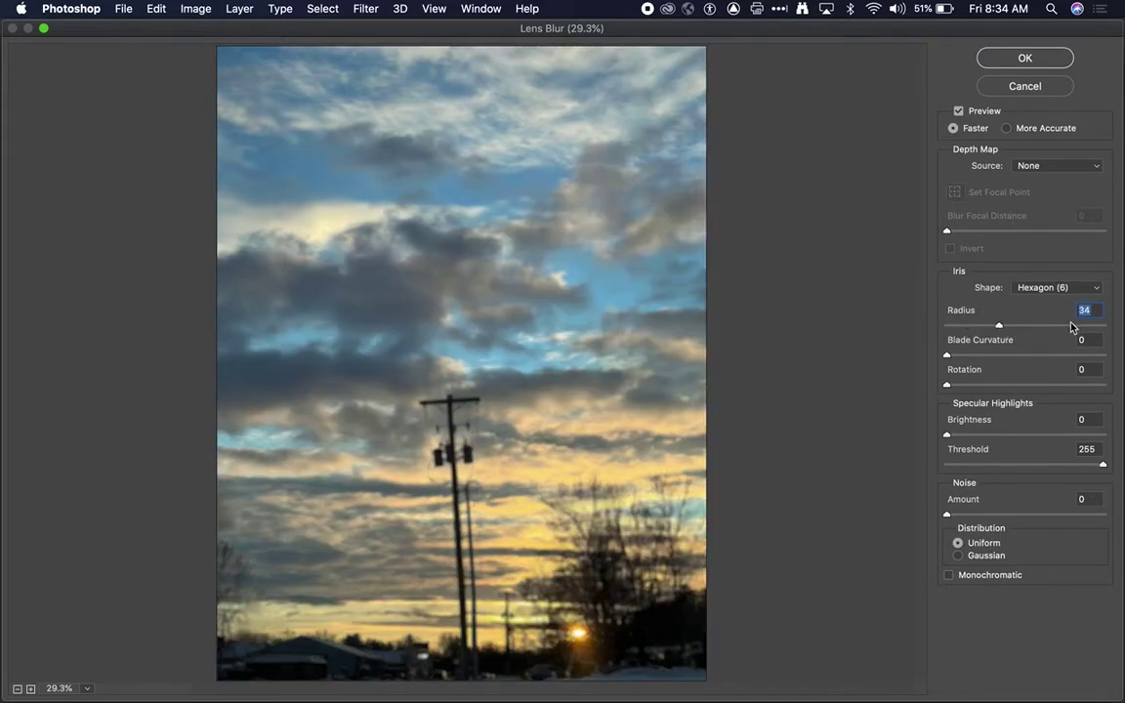
pyautogui.click(1022, 325)
pyautogui.click(1027, 56)
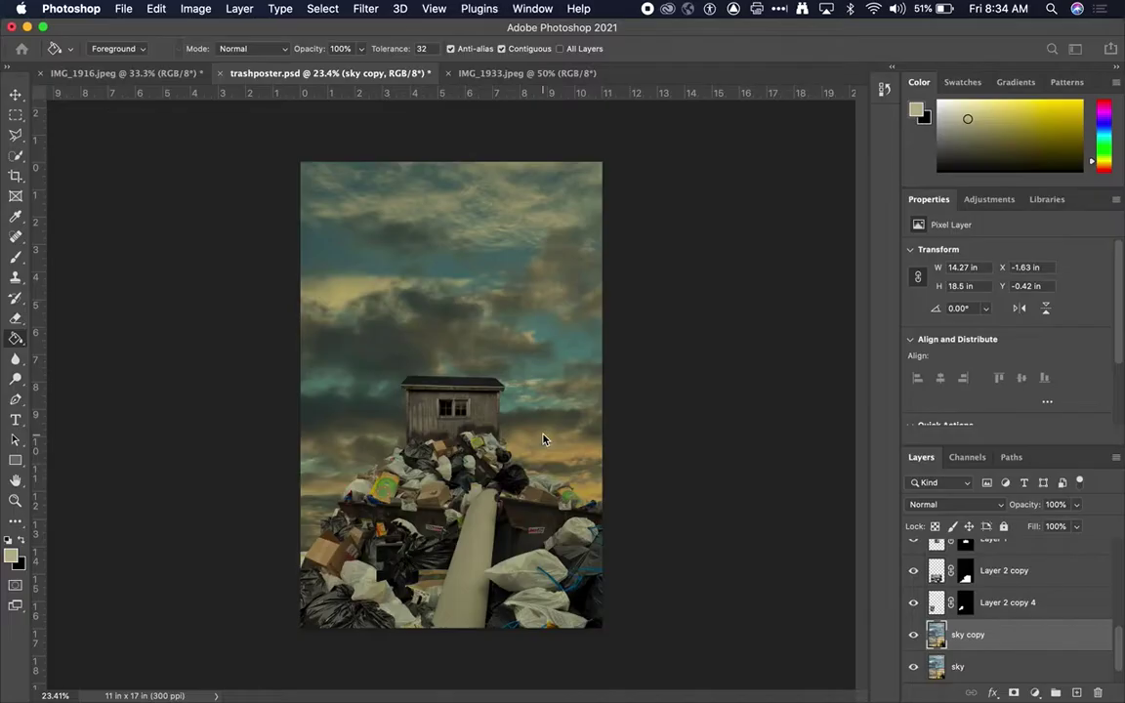
# - Compare the poster with and without the blurred sky copy and examine the sky, shed and trash up close
pyautogui.click(914, 640)
pyautogui.click(914, 641)
pyautogui.scroll(5, 532, 509)
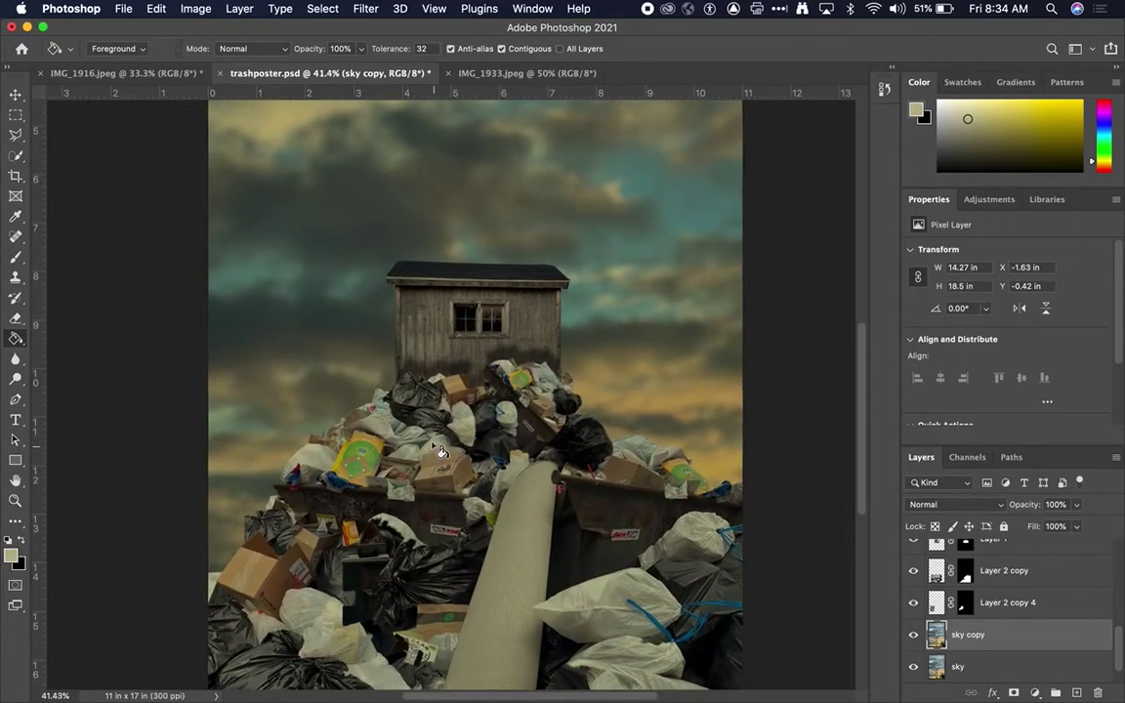
pyautogui.scroll(-2, 442, 451)
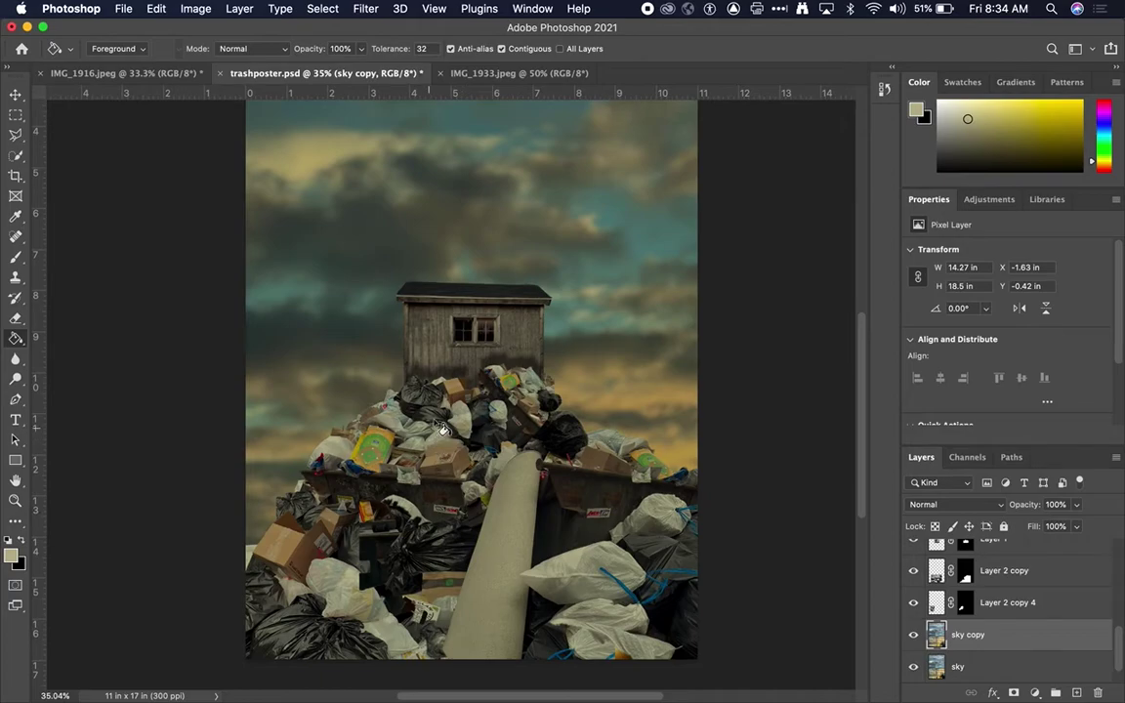
pyautogui.scroll(4, 429, 362)
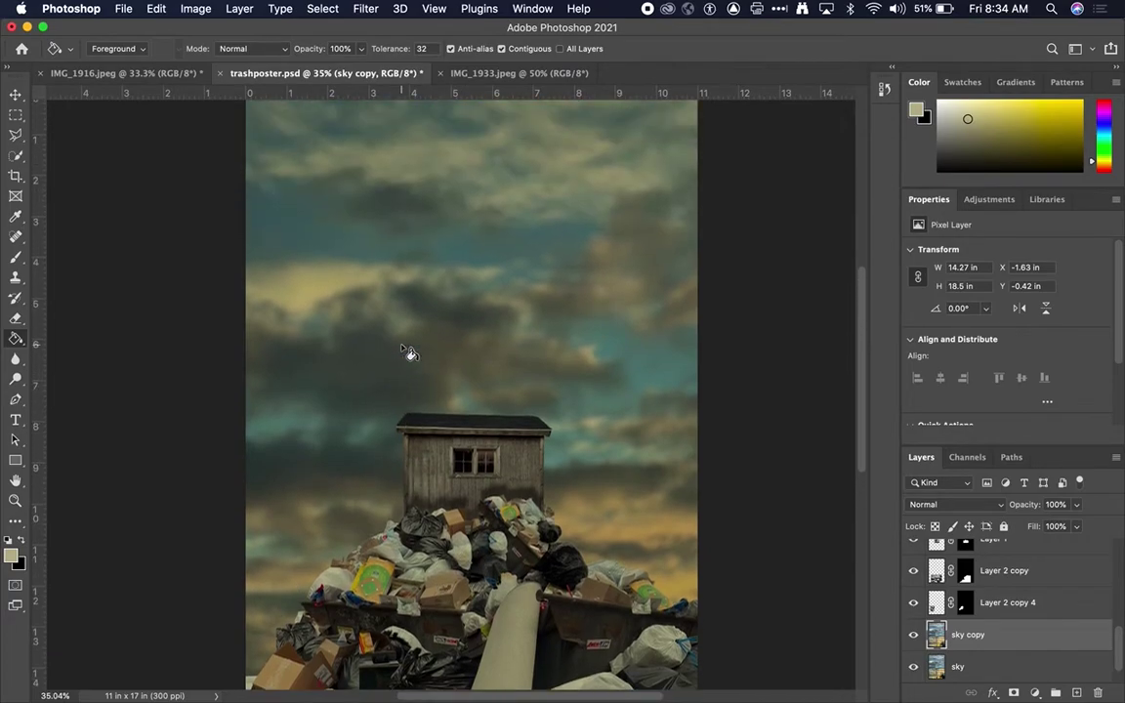
pyautogui.scroll(-2, 408, 353)
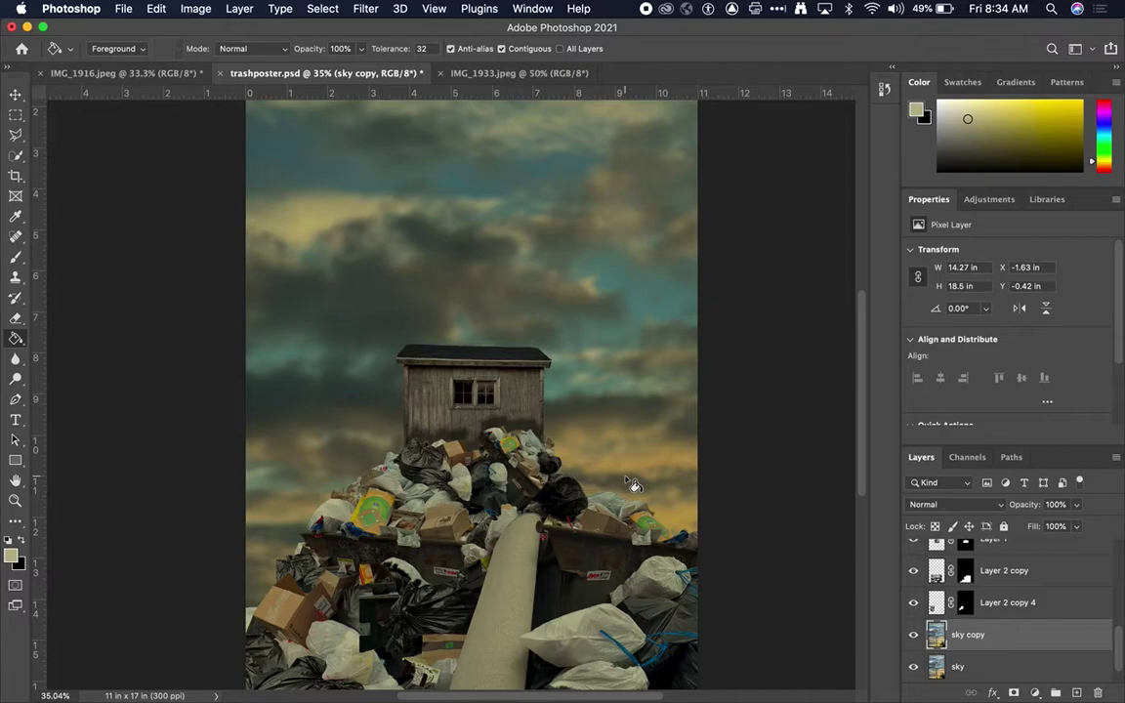
pyautogui.scroll(-3, 633, 485)
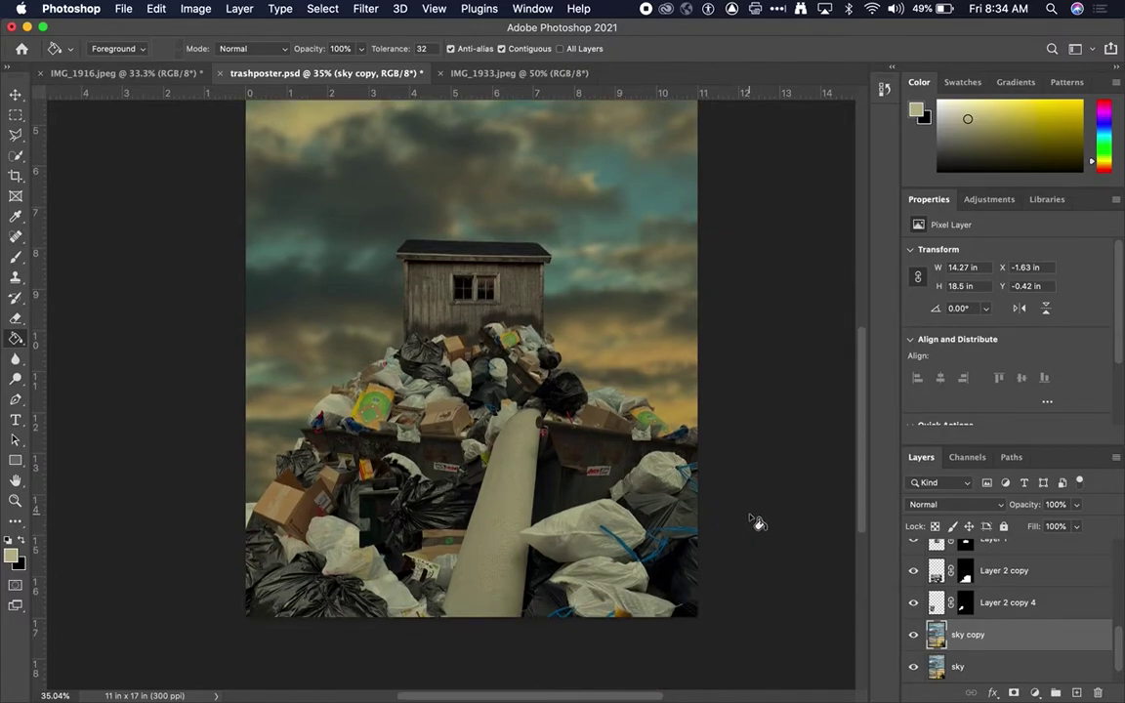
pyautogui.scroll(-5, 757, 523)
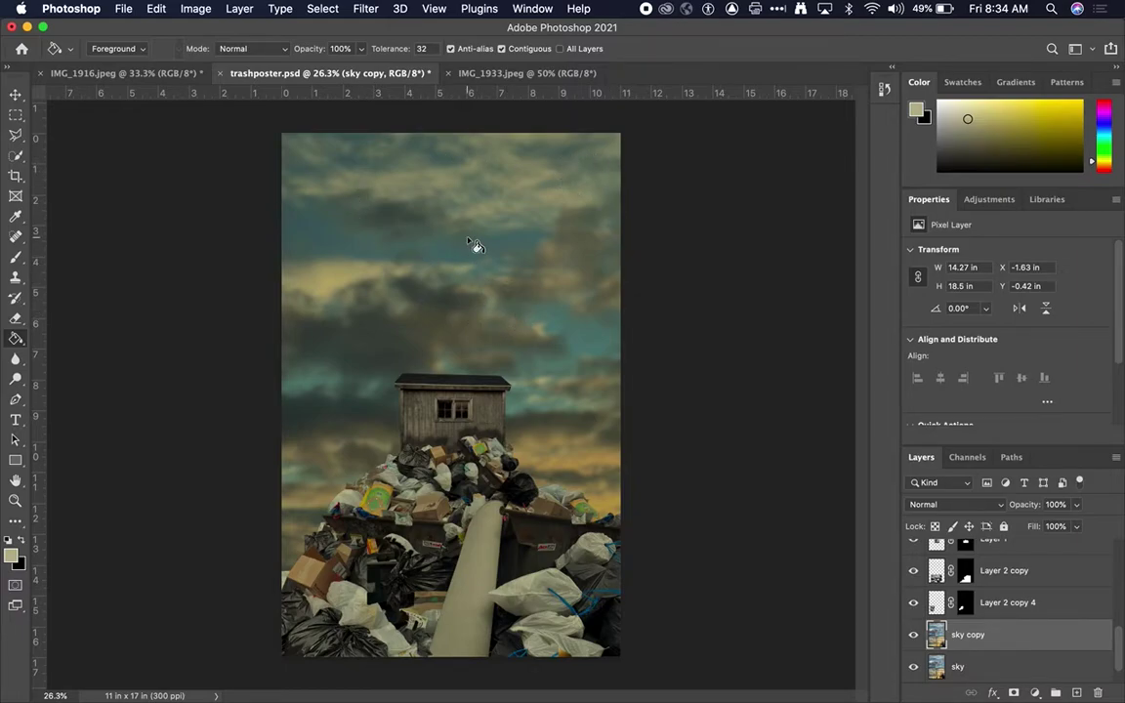
# - Switch to the Photos app and browse back through the library to early March 2021 for bird pictures
pyautogui.moveTo(417, 689)
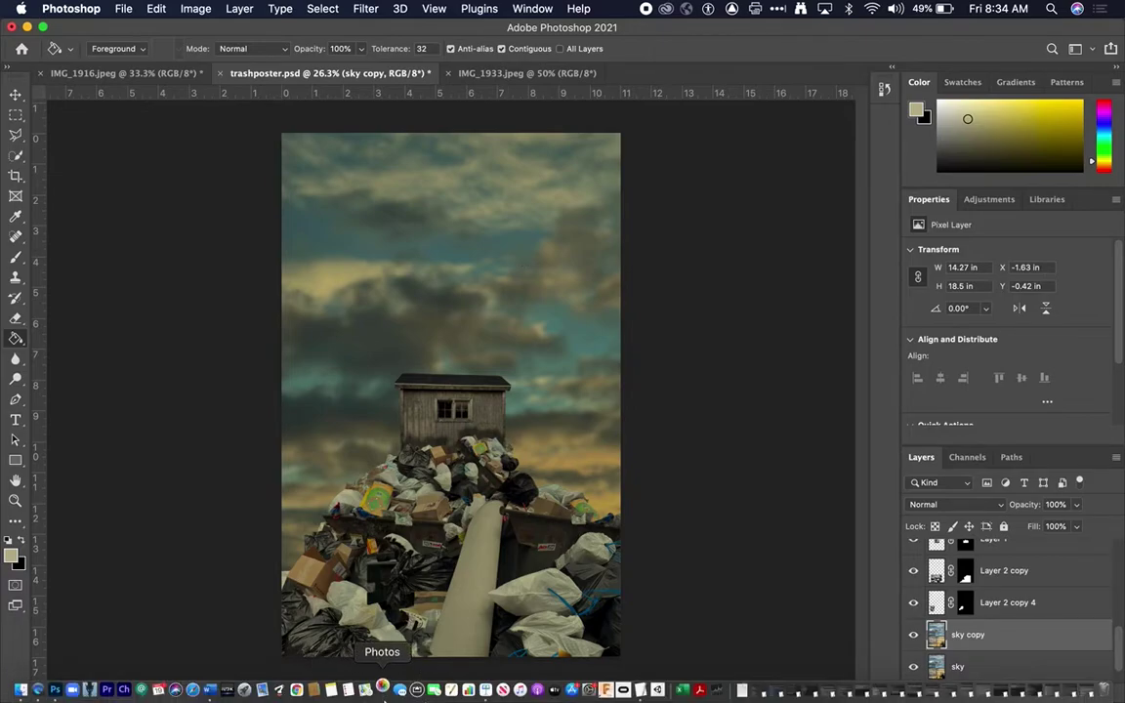
pyautogui.click(382, 690)
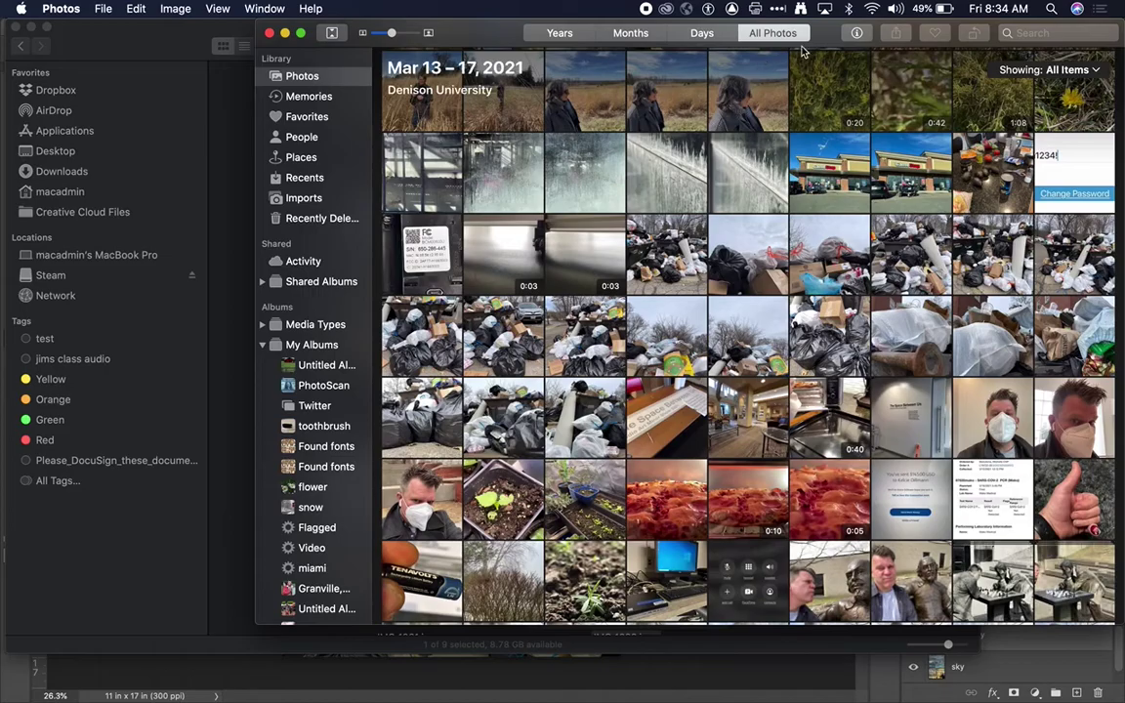
pyautogui.moveTo(808, 43); pyautogui.dragTo(673, 48)
pyautogui.scroll(5, 693, 254)
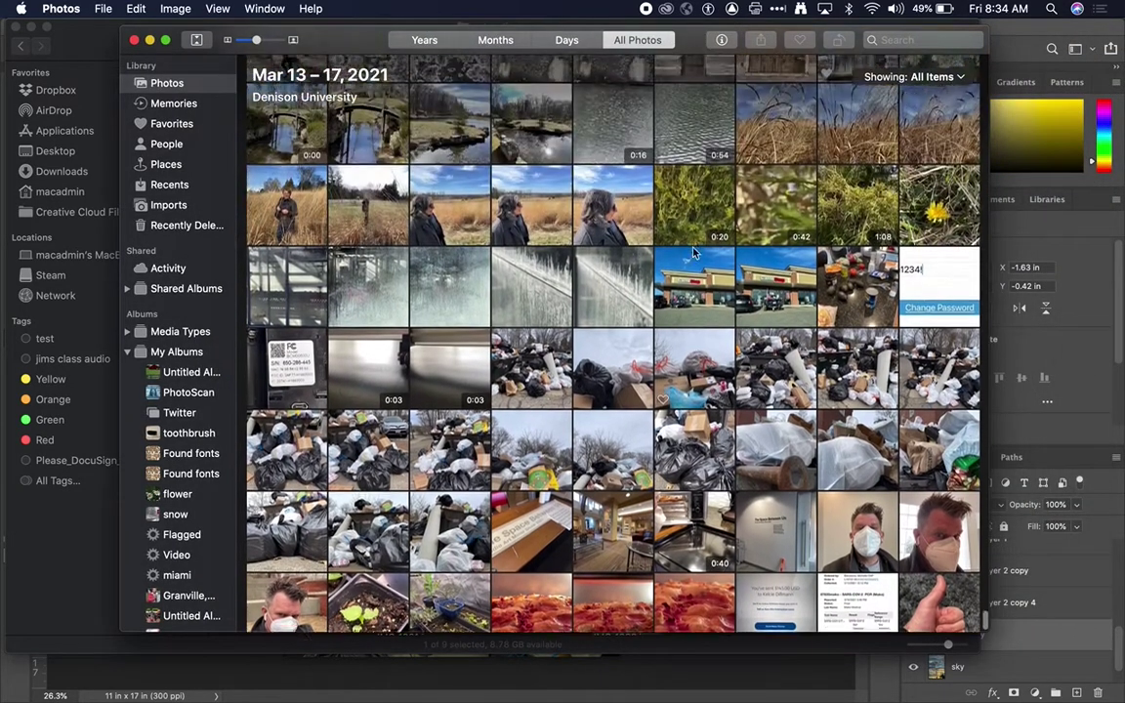
pyautogui.scroll(15, 693, 254)
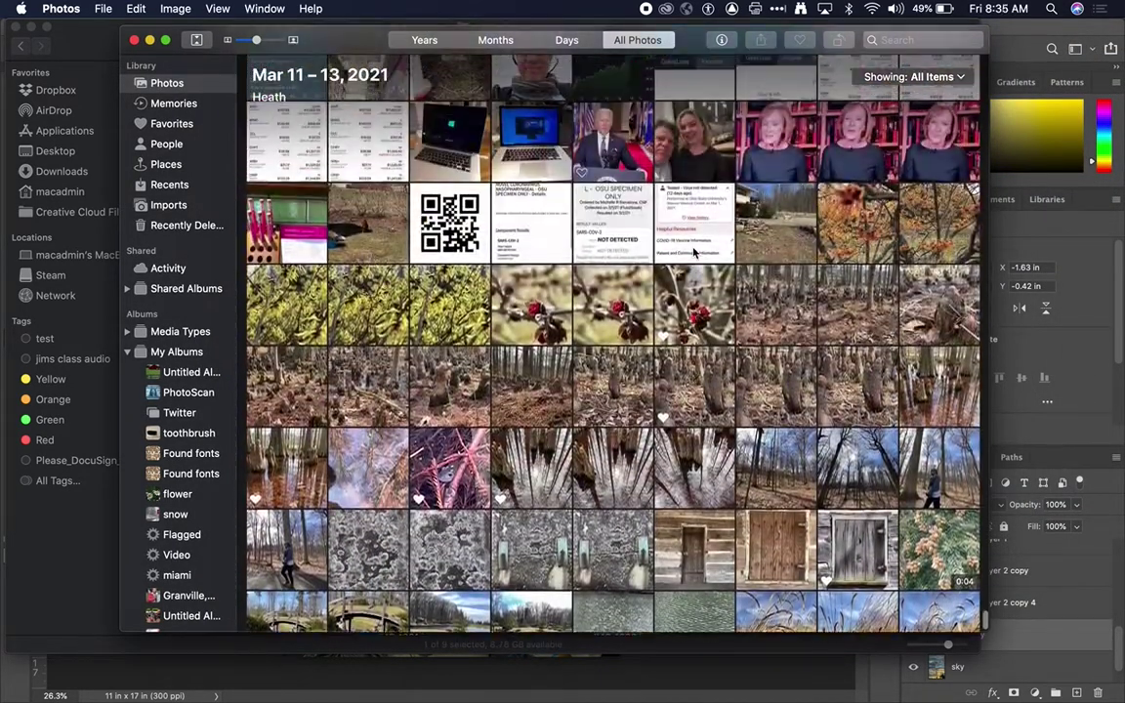
pyautogui.scroll(15, 695, 253)
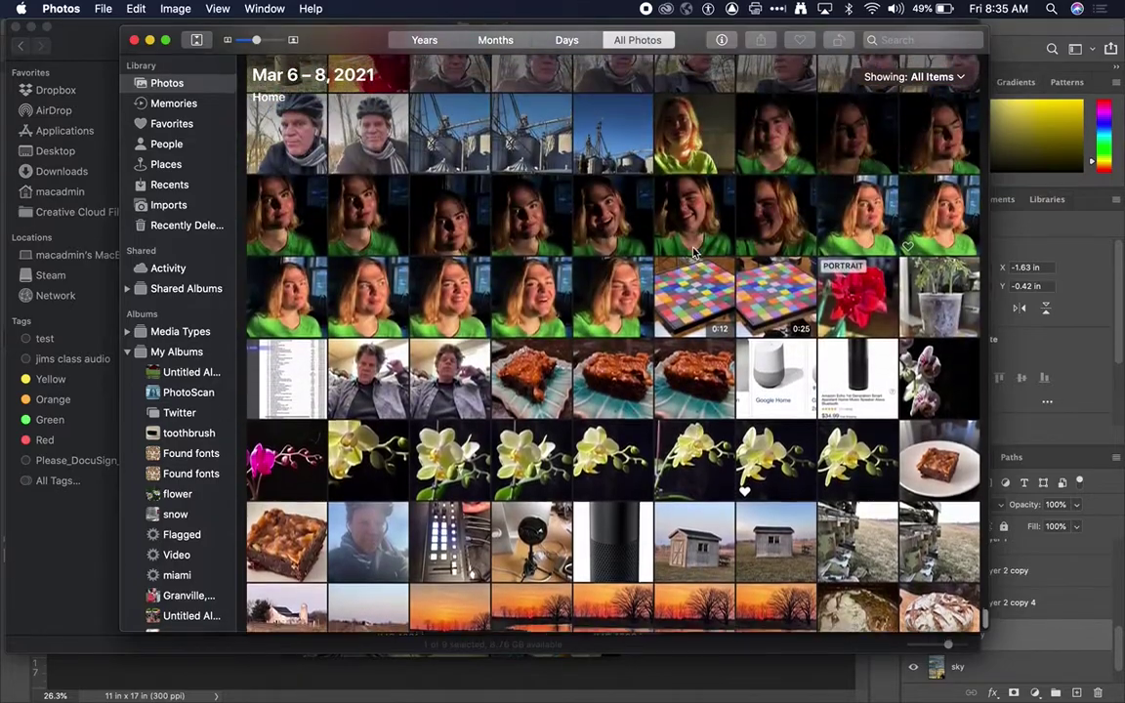
pyautogui.scroll(10, 694, 253)
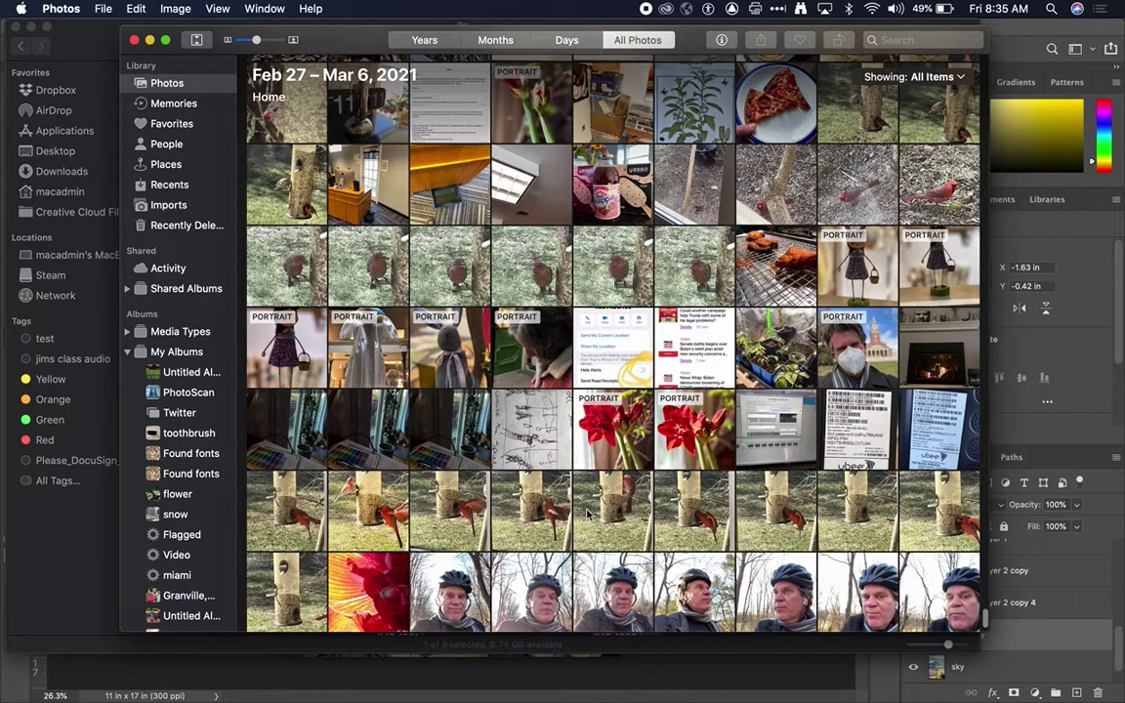
pyautogui.scroll(5, 507, 513)
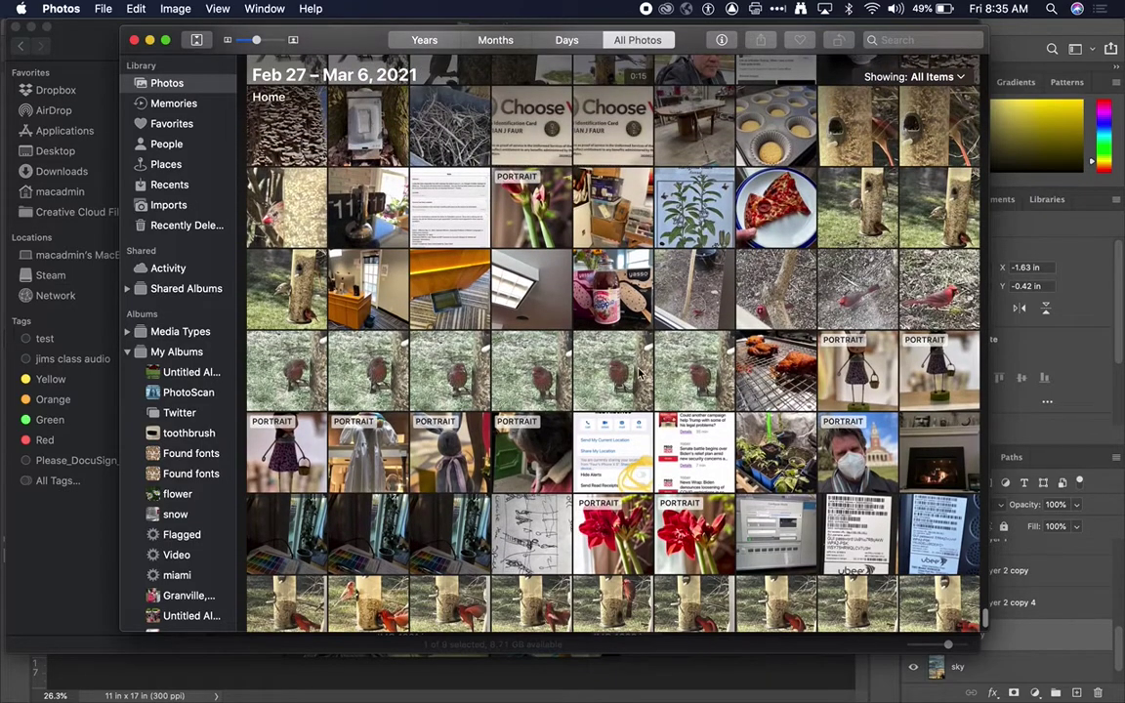
pyautogui.click(932, 293)
# - Look through the March 6, 2021 series of red cardinal photos at the bird feeder
pyautogui.scroll(-5, 440, 488)
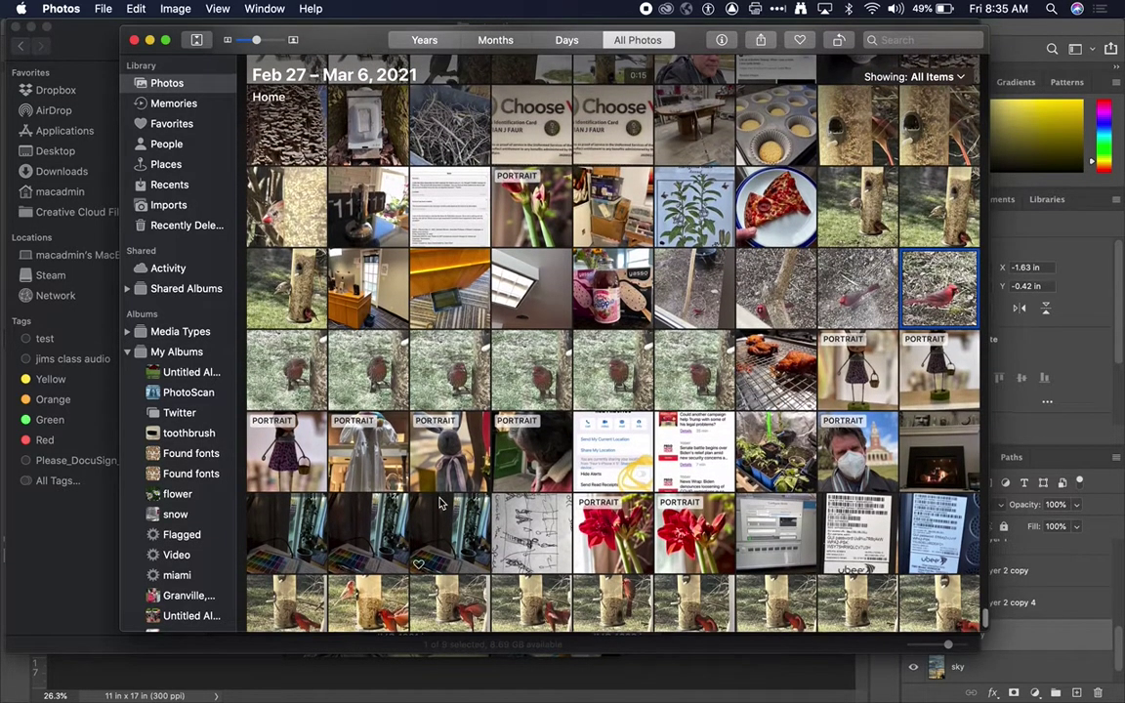
pyautogui.doubleClick(493, 521)
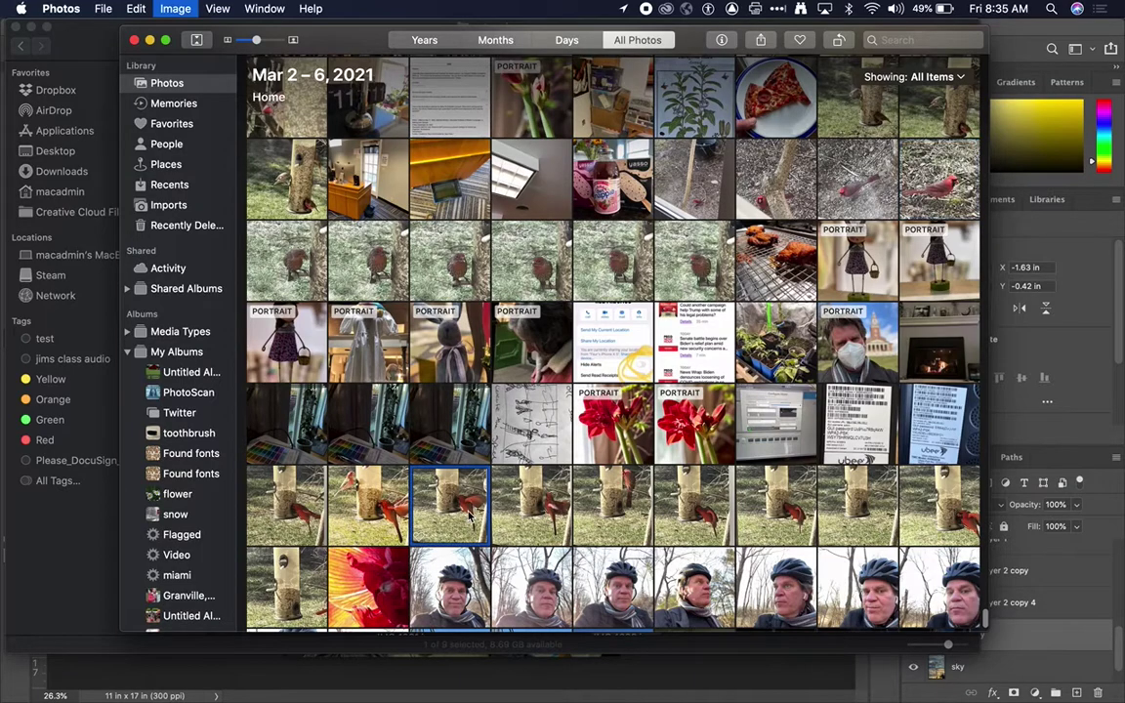
pyautogui.press('Left')
pyautogui.press('Left')
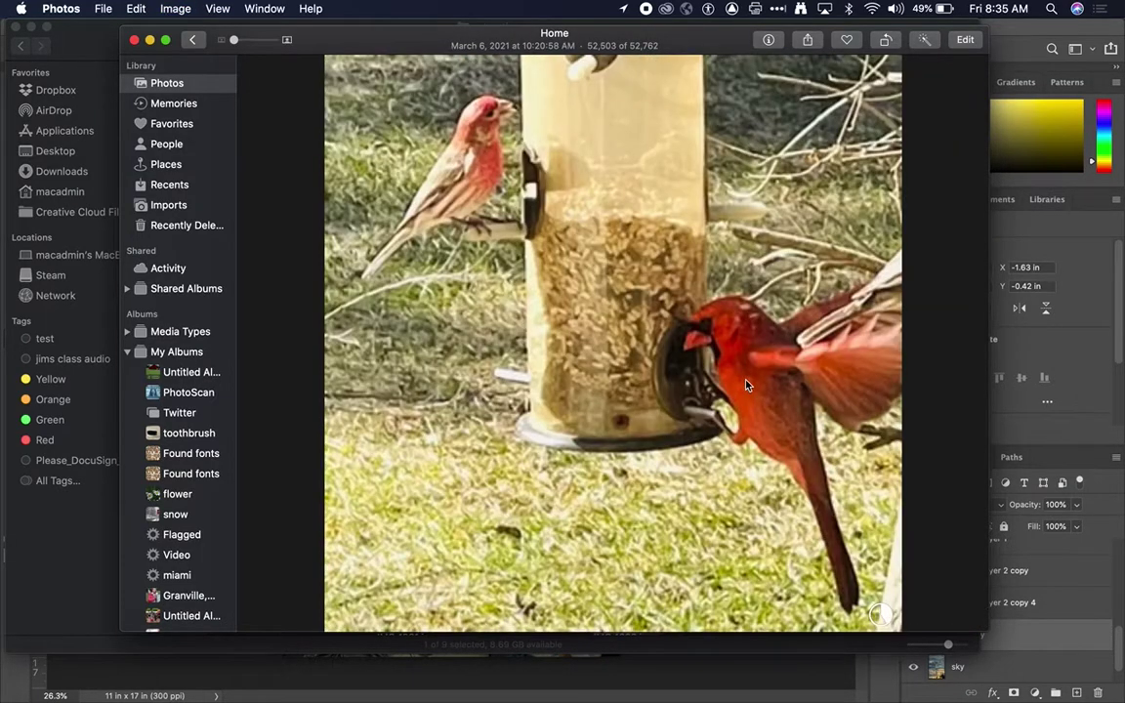
pyautogui.press('Right')
pyautogui.press('Right')
pyautogui.press('Right')
pyautogui.press('Right')
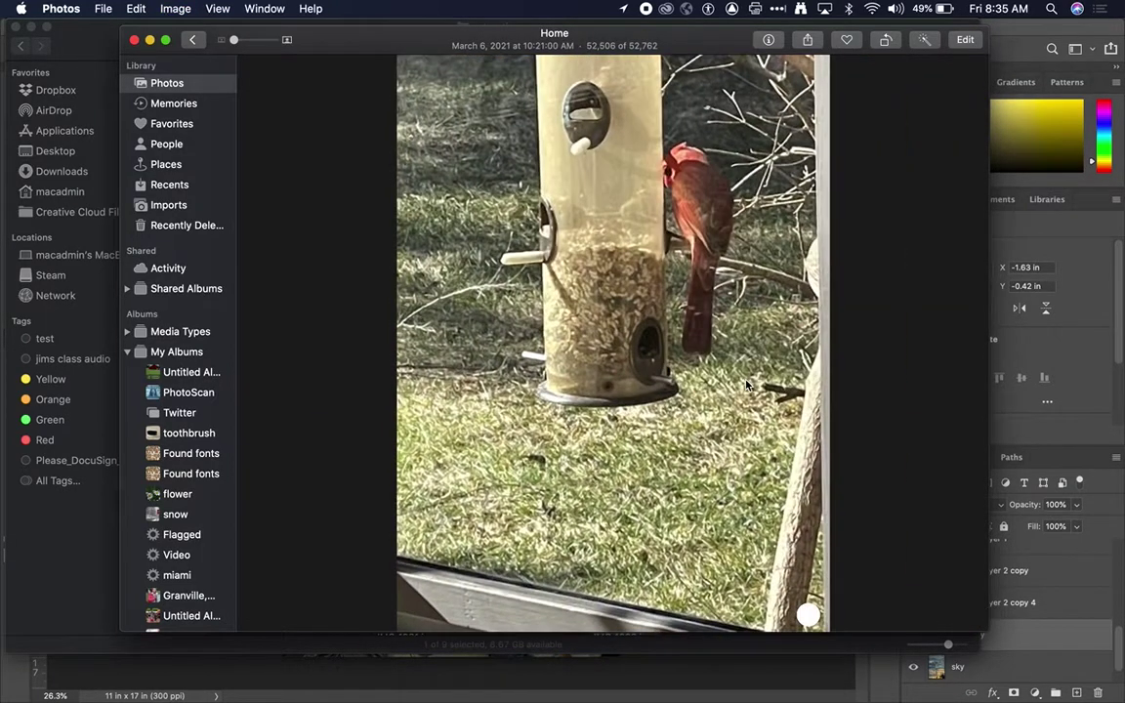
pyautogui.press('Left')
pyautogui.press('Right')
pyautogui.press('Right')
pyautogui.press('Right')
pyautogui.press('Right')
pyautogui.press('Right')
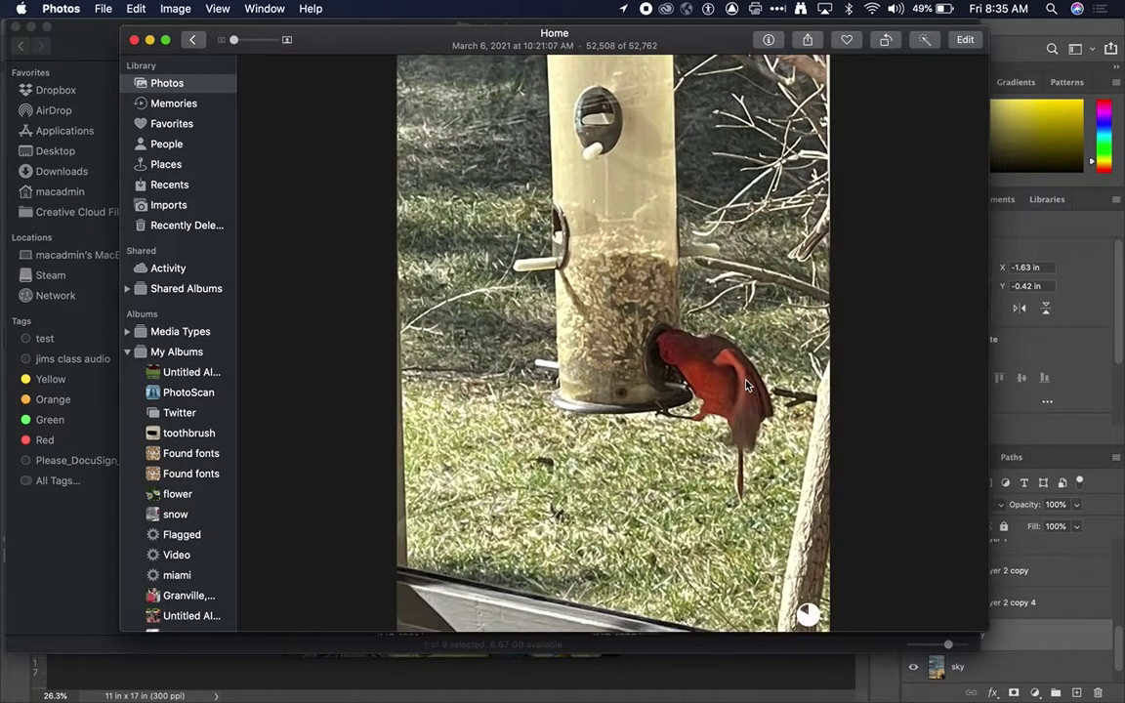
pyautogui.press('Right')
pyautogui.press('Right')
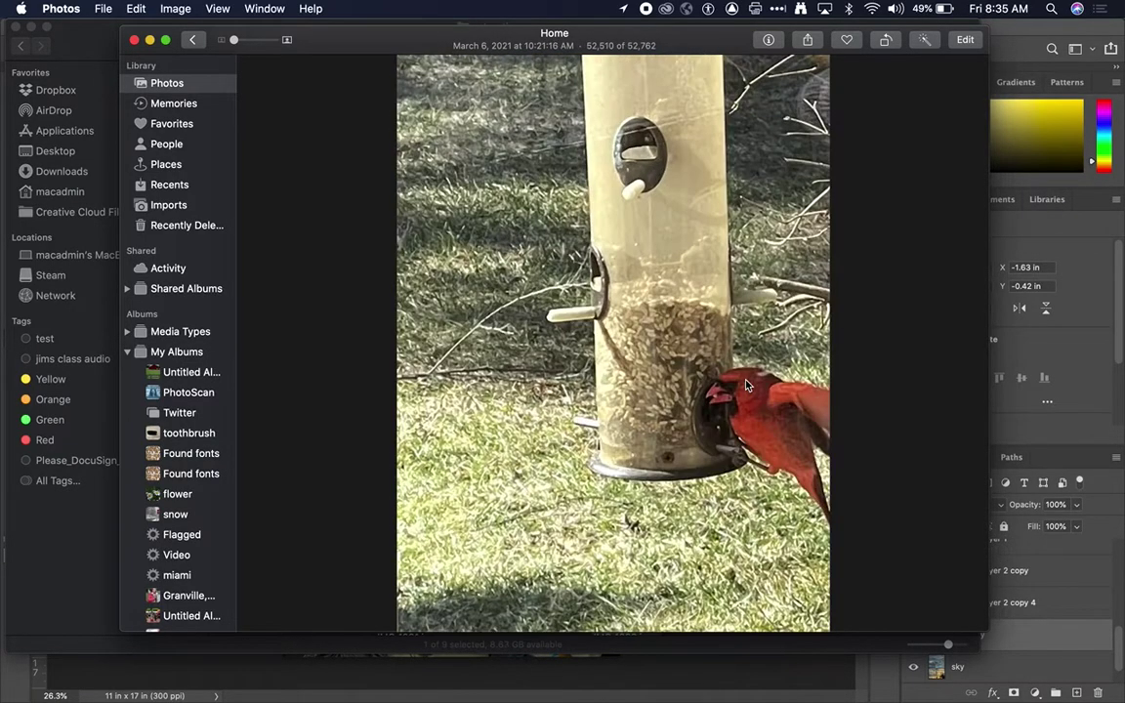
pyautogui.press('Left')
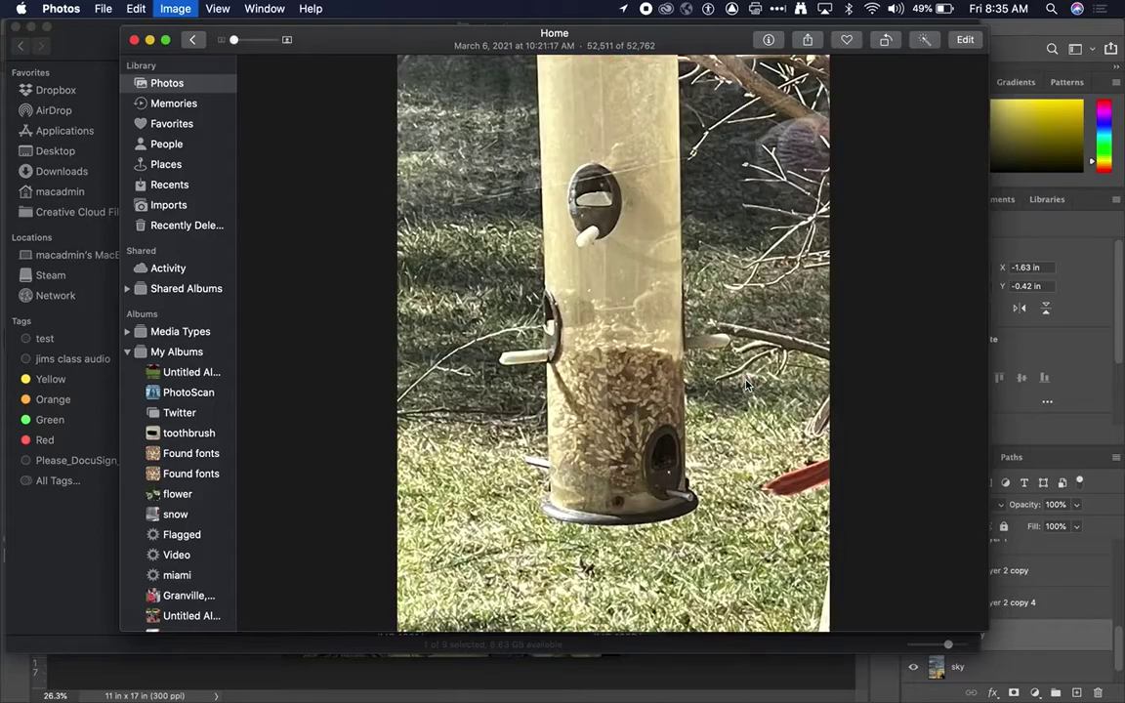
pyautogui.press('Escape')
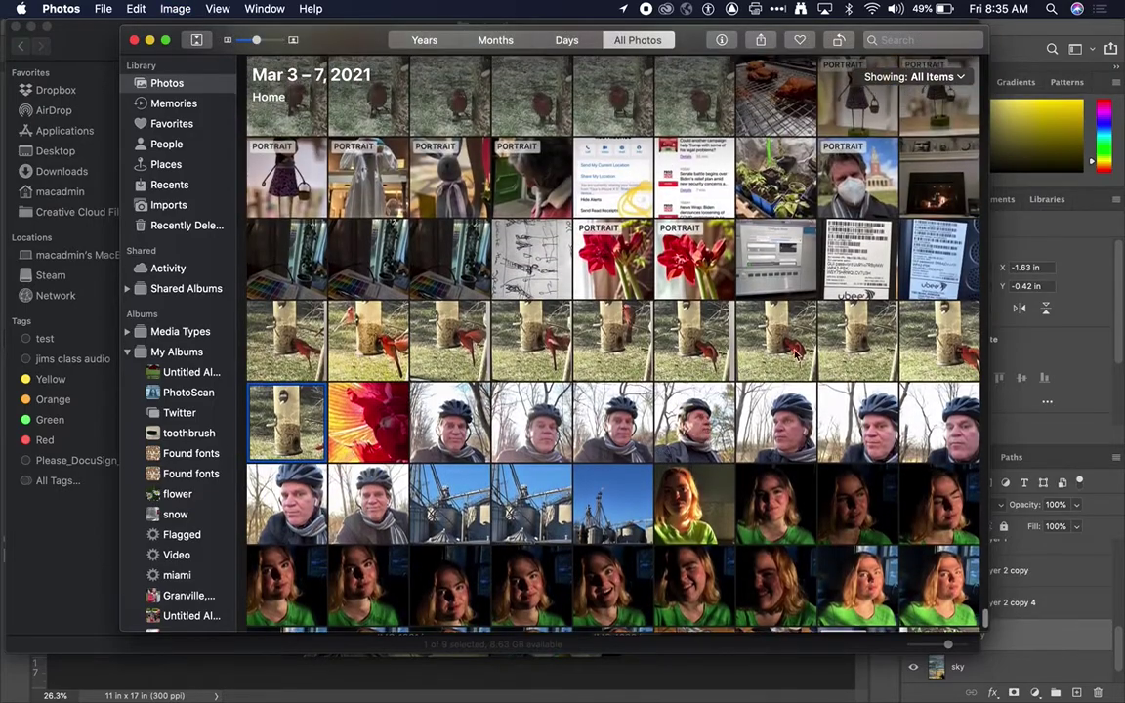
# - Inspect the enlarged feeder photo showing both the small finch and the red cardinal
pyautogui.click(799, 356)
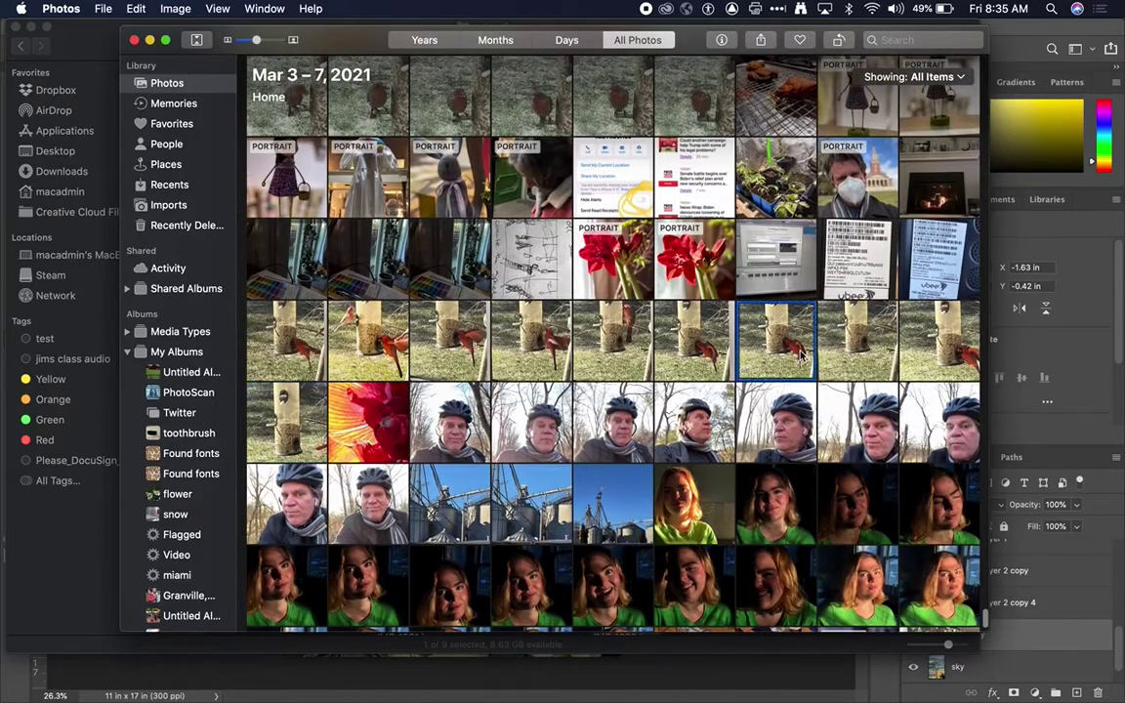
pyautogui.doubleClick(371, 344)
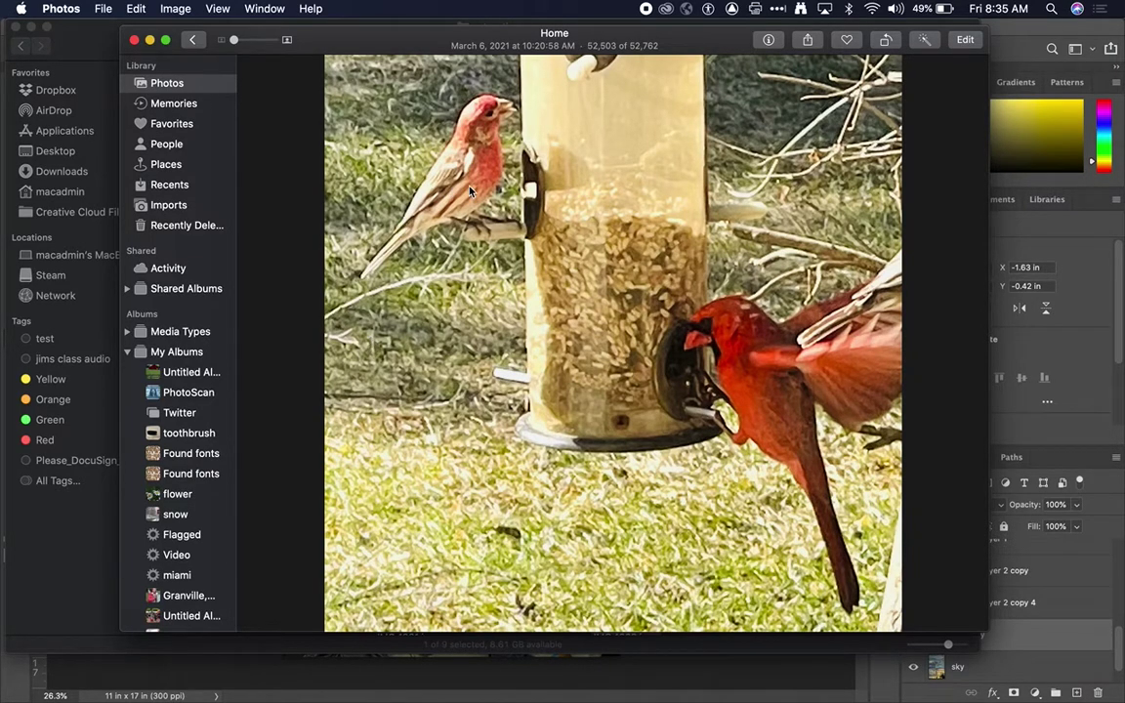
pyautogui.press('Escape')
# - Browse back to the late February 2021 feeder photos and preview the sparrow perched against the snow
pyautogui.scroll(5, 469, 191)
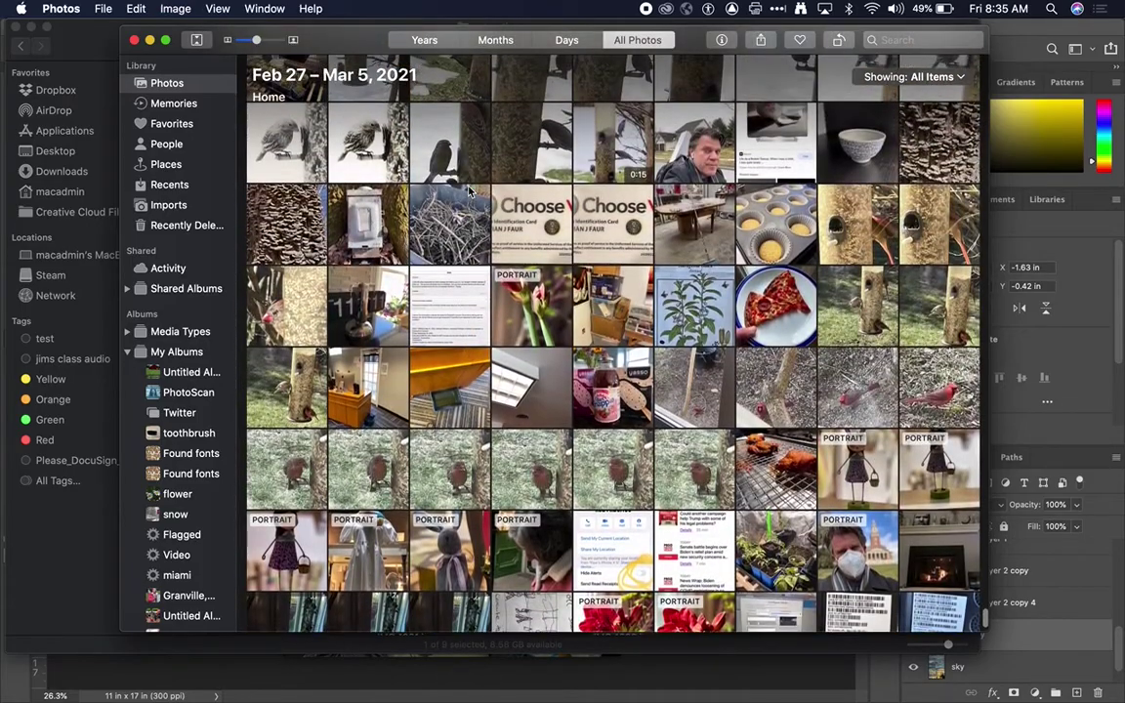
pyautogui.scroll(3, 806, 307)
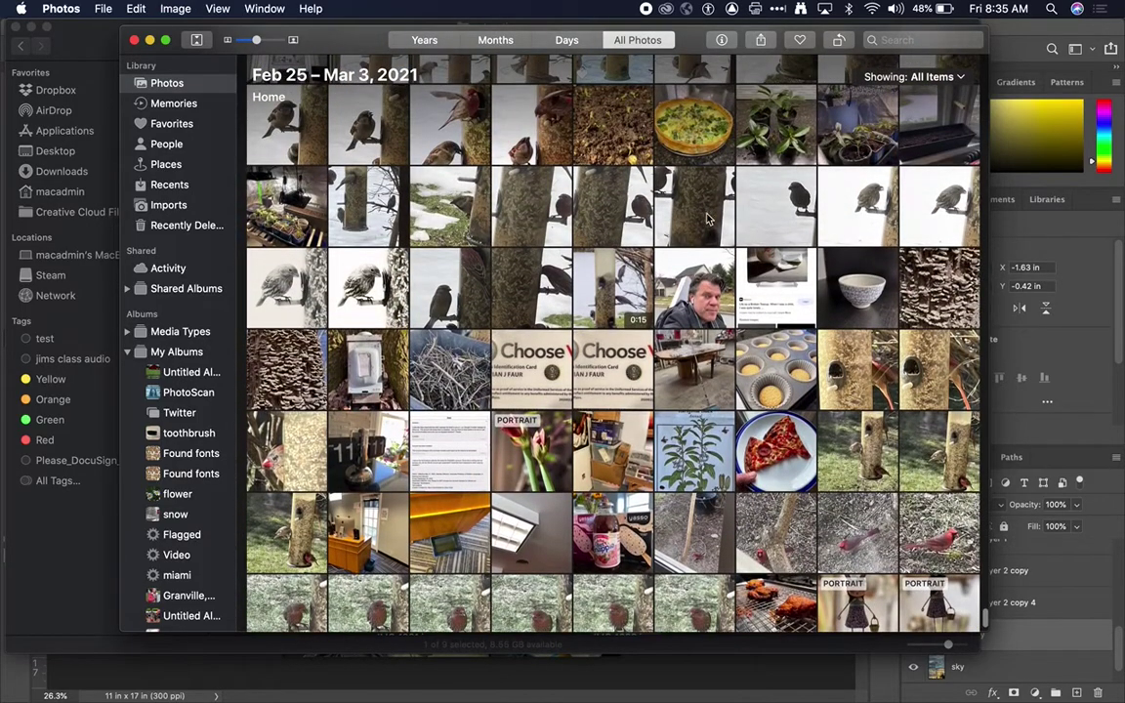
pyautogui.scroll(3, 440, 158)
pyautogui.click(290, 281)
pyautogui.press('Return')
pyautogui.press('space')
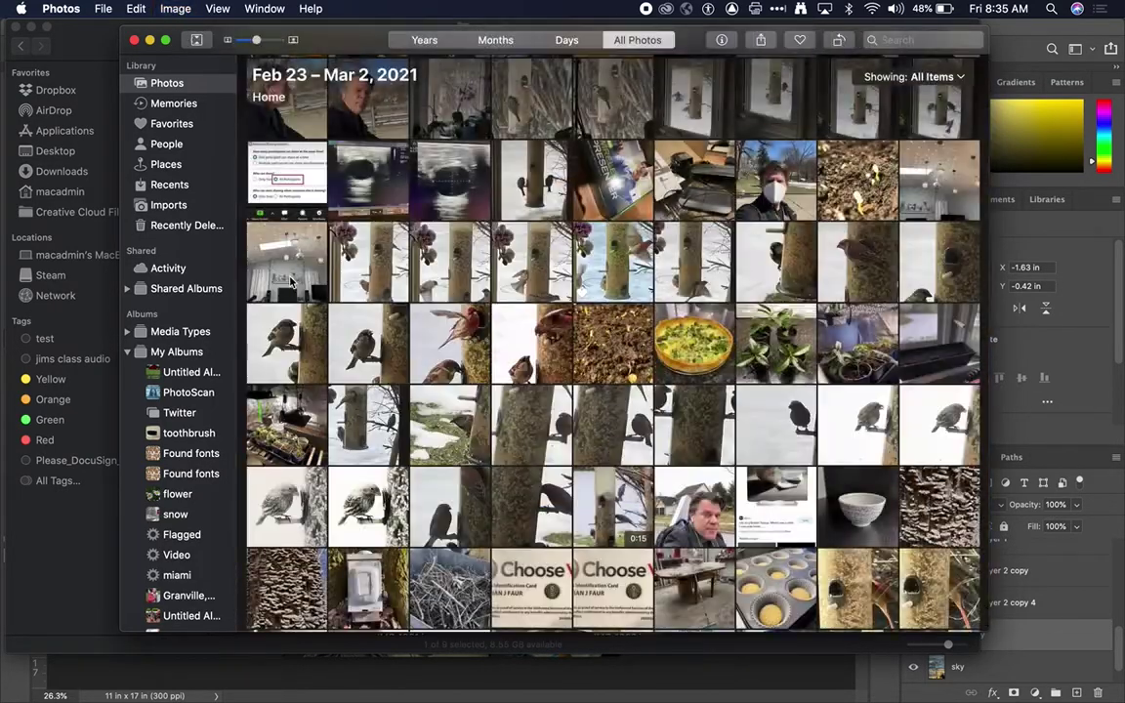
pyautogui.press('space')
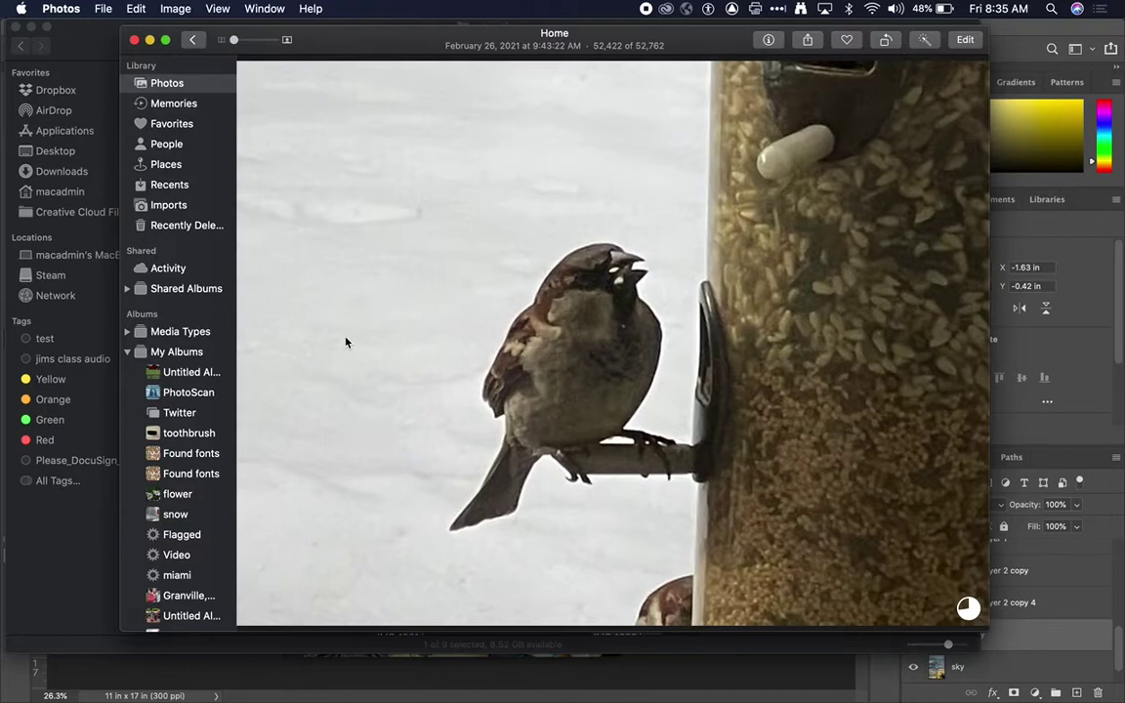
pyautogui.press('space')
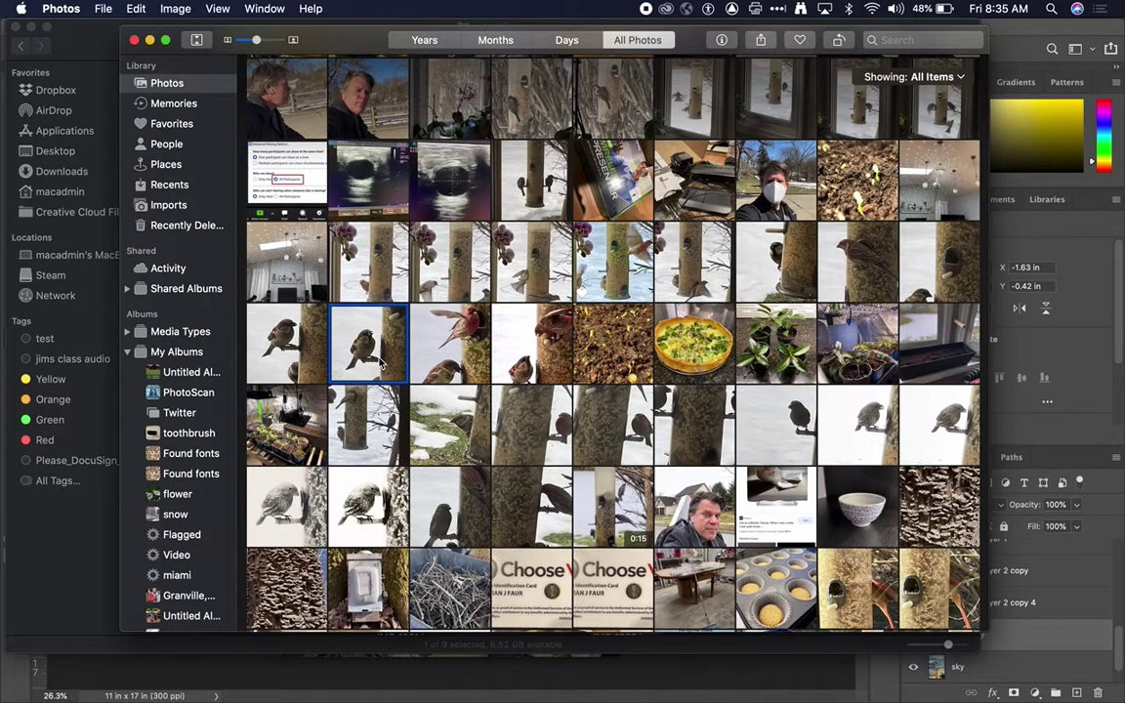
# - Open the perched sparrow photo in Photoshop, paste it into trashposter.psd and bring its layer to the top of the stack
pyautogui.moveTo(381, 361); pyautogui.dragTo(54, 674)
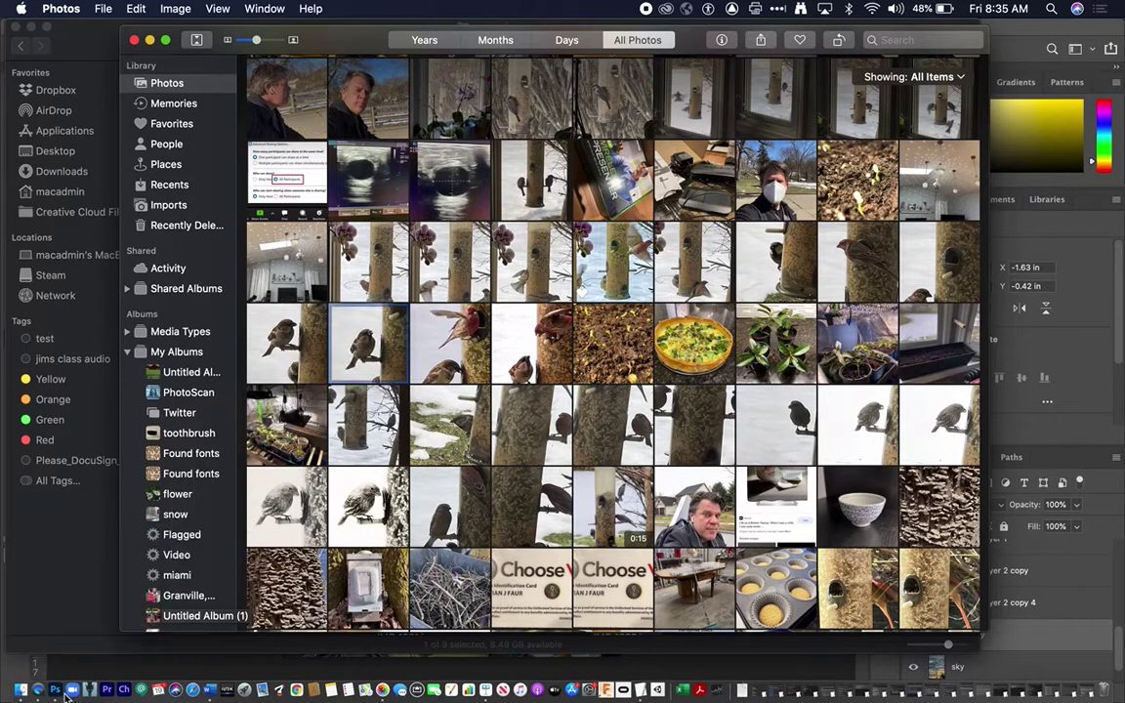
pyautogui.moveTo(369, 349); pyautogui.dragTo(44, 683)
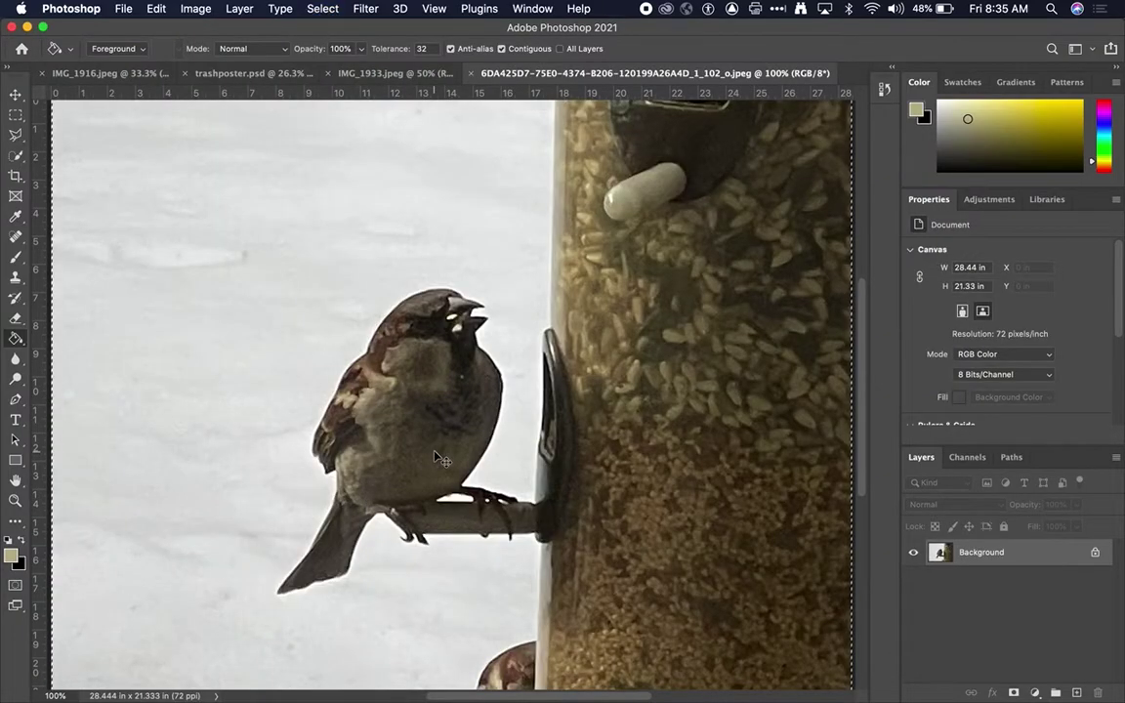
pyautogui.press('super+w')
pyautogui.press('super+v')
pyautogui.click(536, 355)
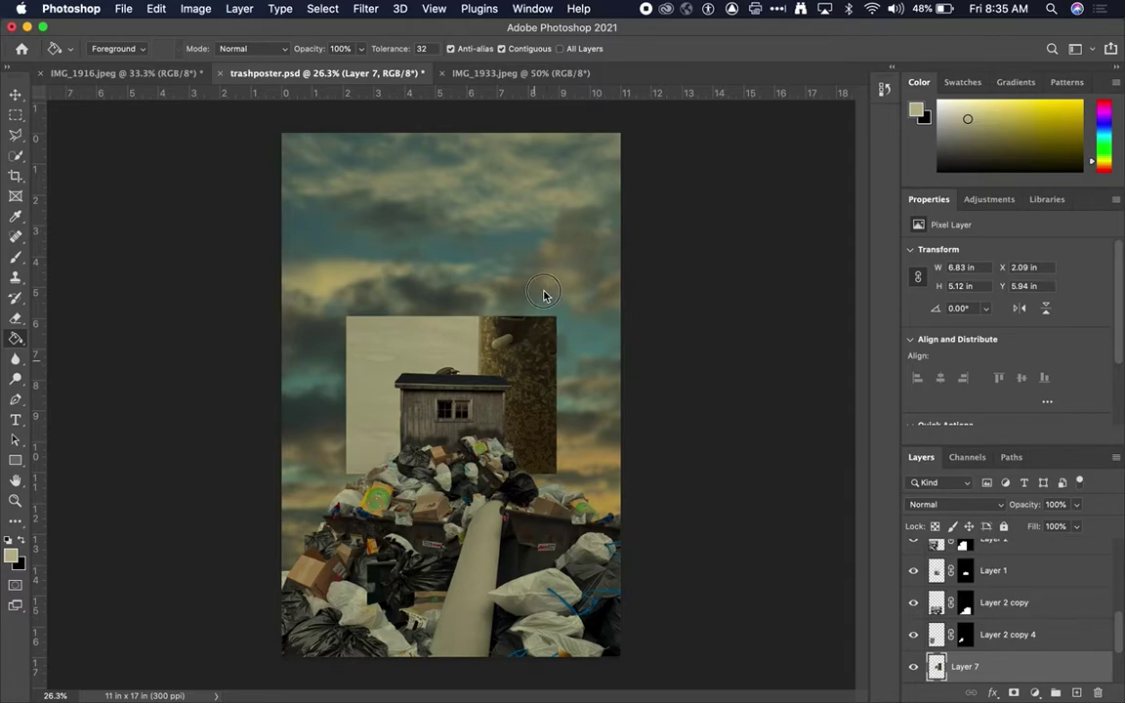
pyautogui.press('super+z')
pyautogui.moveTo(937, 666); pyautogui.dragTo(914, 553)
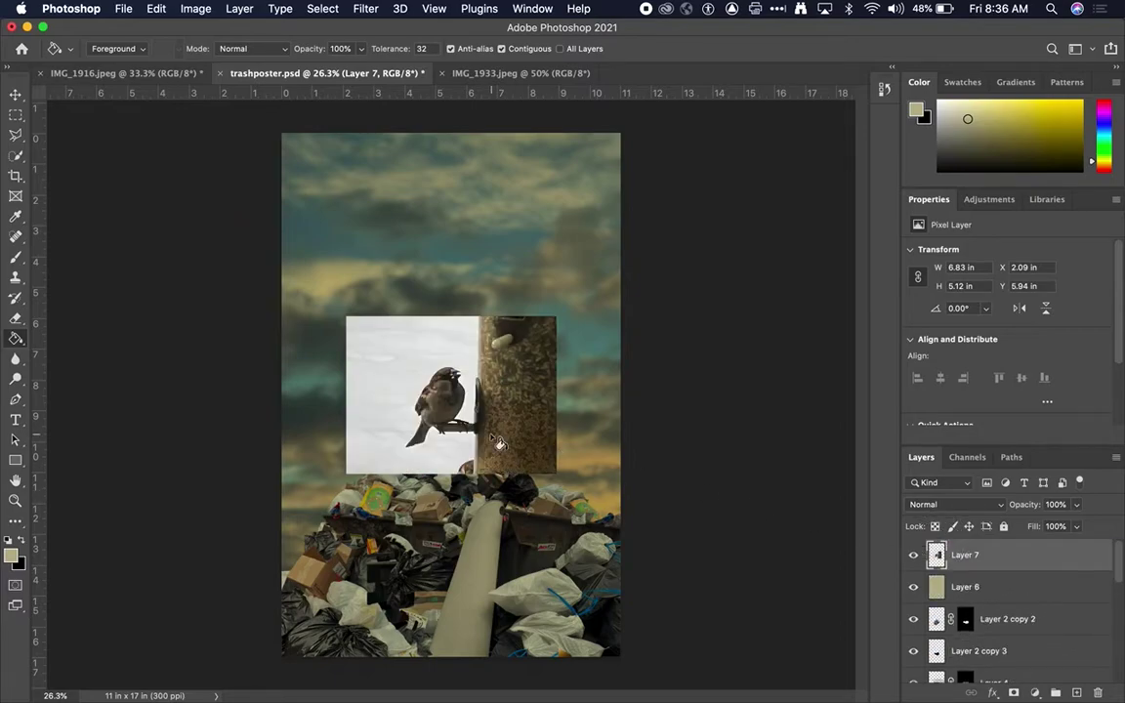
# - Select the snow around the sparrow with Quick Selection and hide it using an inverted layer mask on Layer 7
pyautogui.press('w')
pyautogui.moveTo(437, 337); pyautogui.dragTo(392, 341)
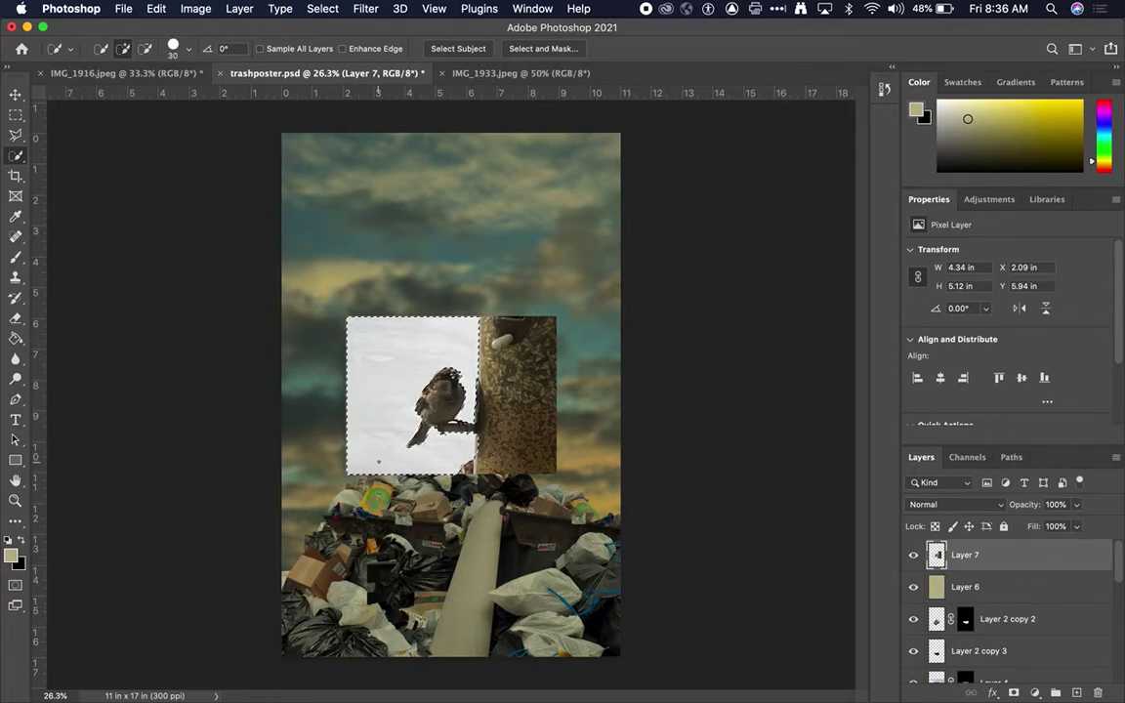
pyautogui.click(993, 681)
pyautogui.scroll(1, 999, 615)
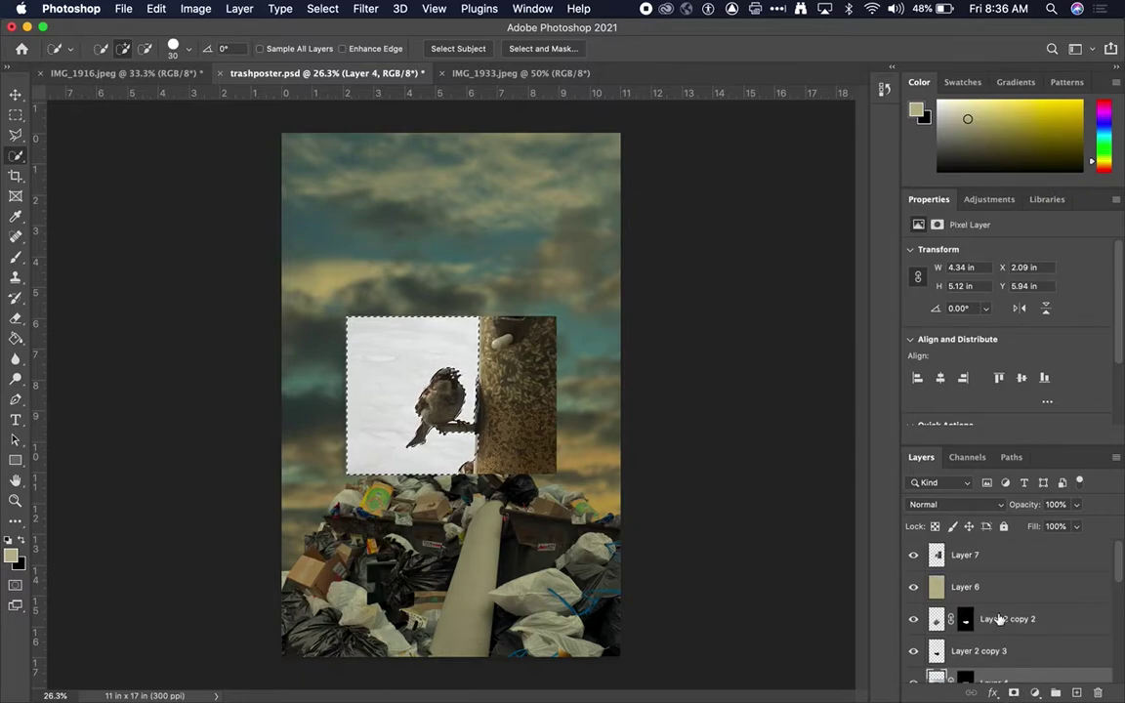
pyautogui.click(992, 553)
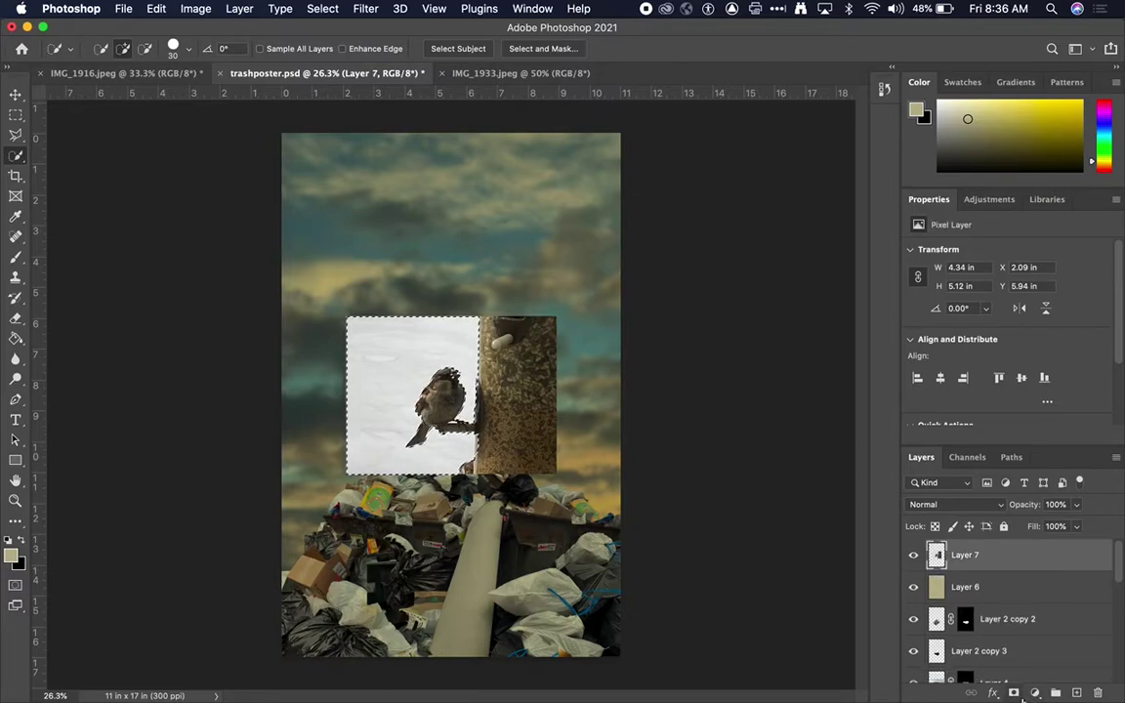
pyautogui.click(1012, 692)
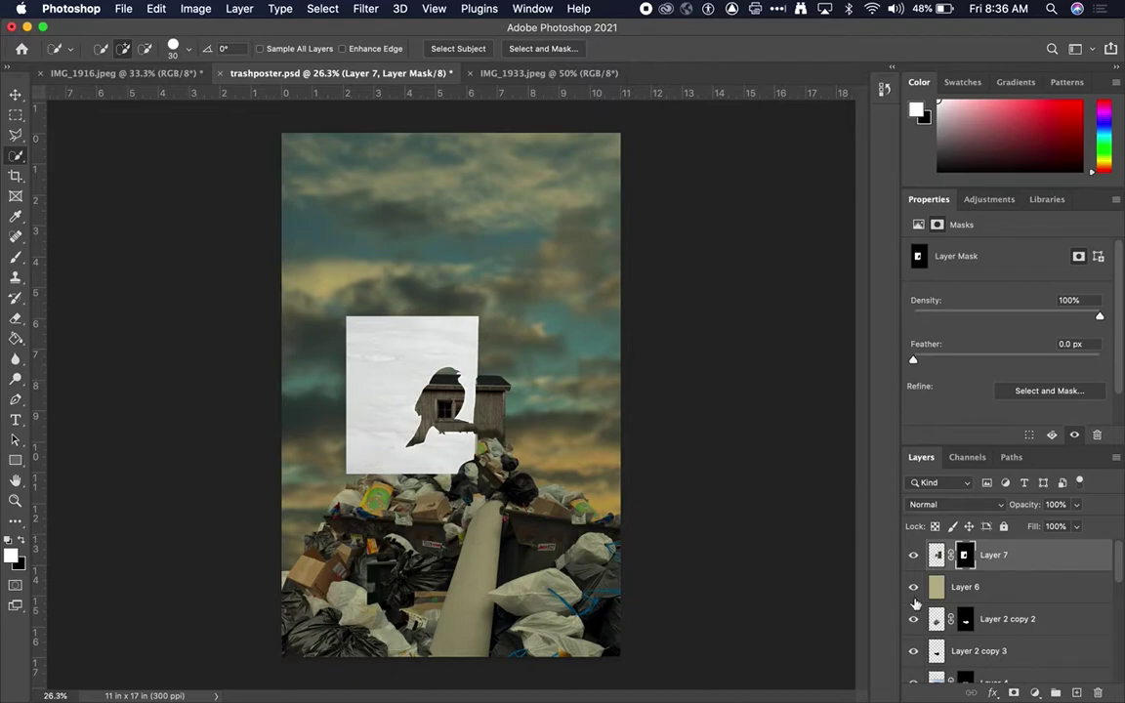
pyautogui.press('super+i')
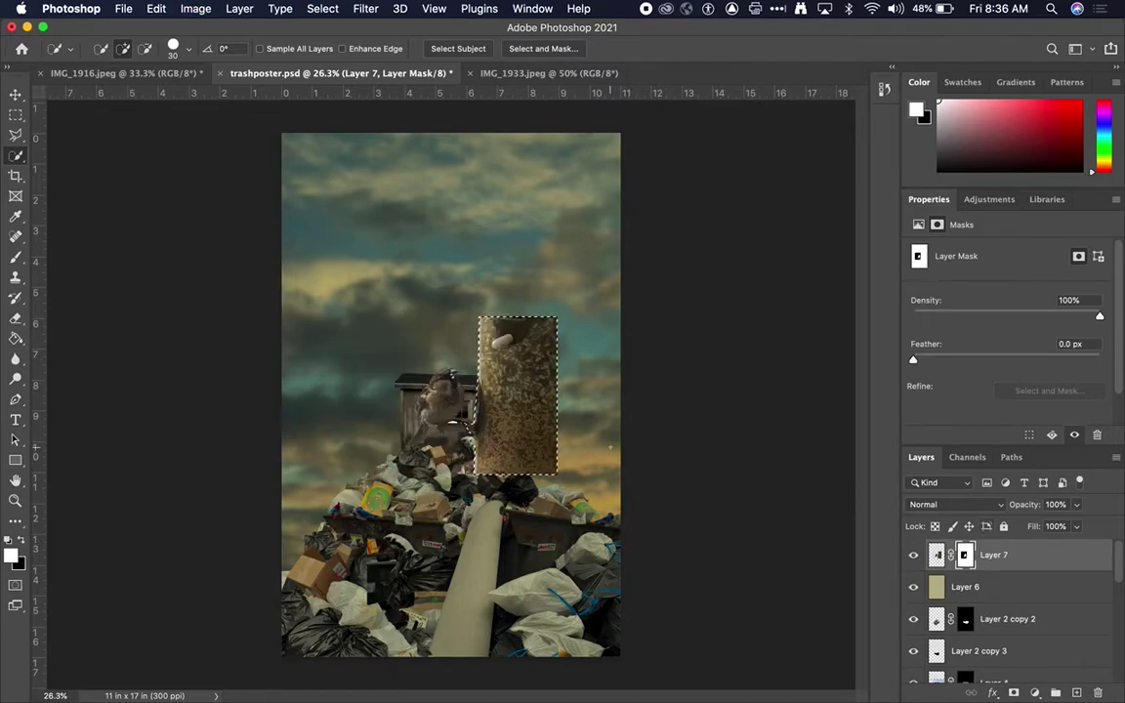
# - Mask out the bird feeder on Layer 7, deselect, and move the sparrow to the left side of the shed
pyautogui.press('BackSpace')
pyautogui.press('super+d')
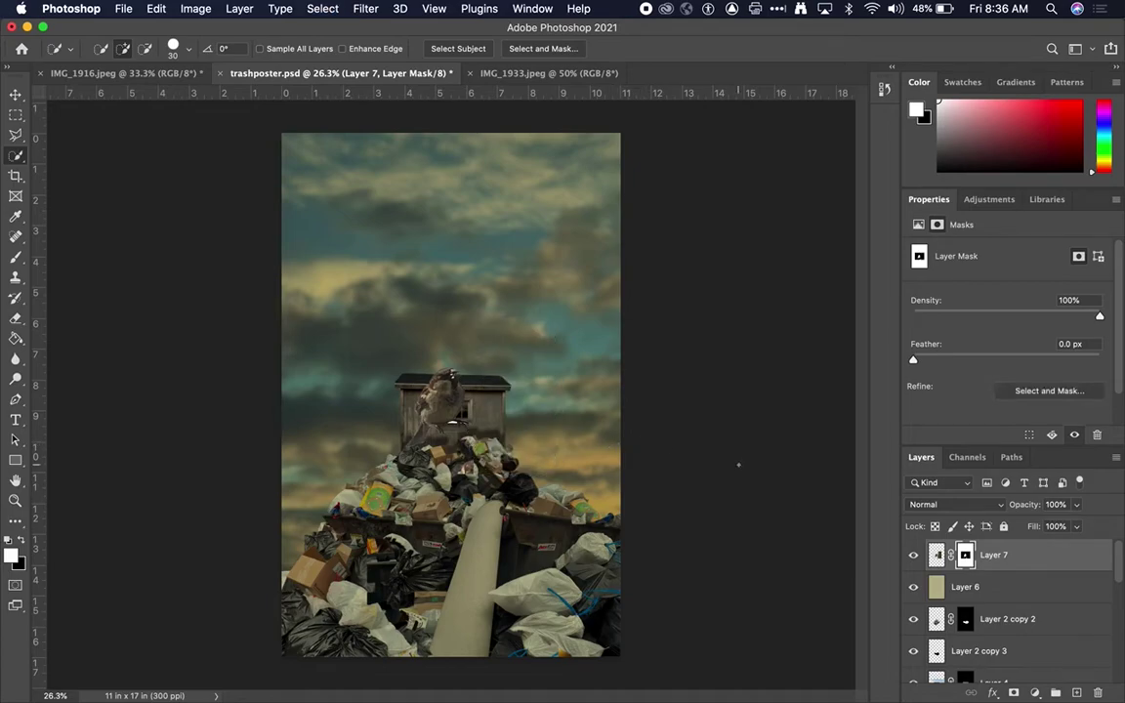
pyautogui.click(936, 554)
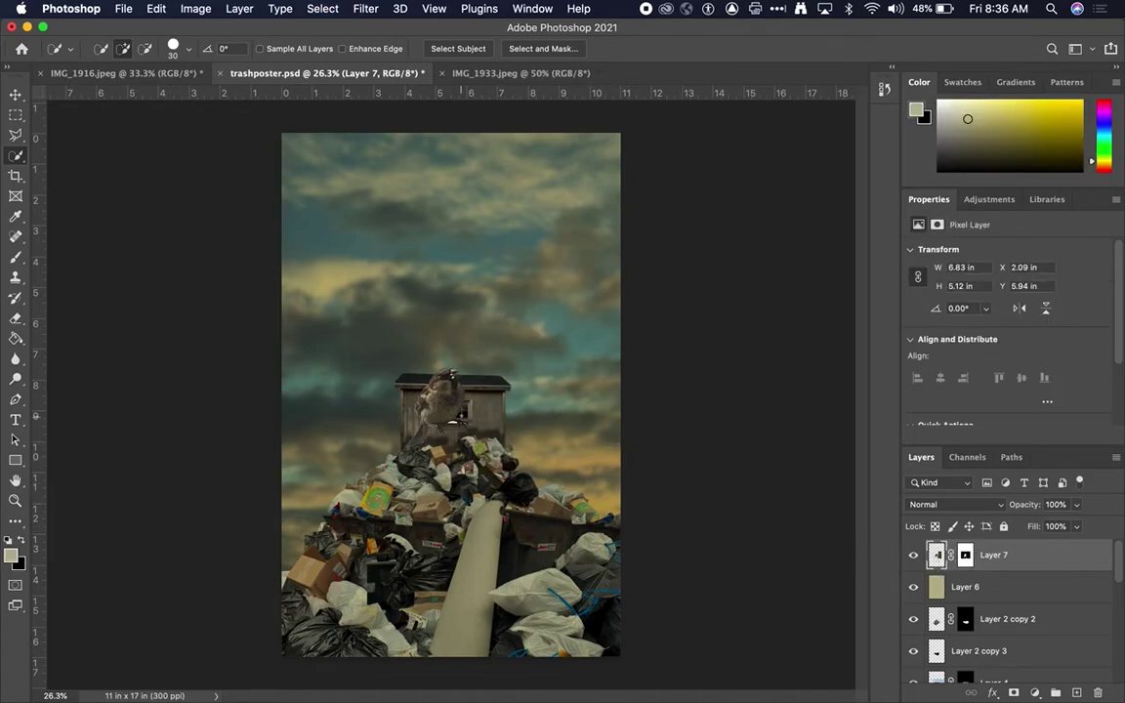
pyautogui.press('v')
pyautogui.moveTo(415, 380); pyautogui.dragTo(351, 377)
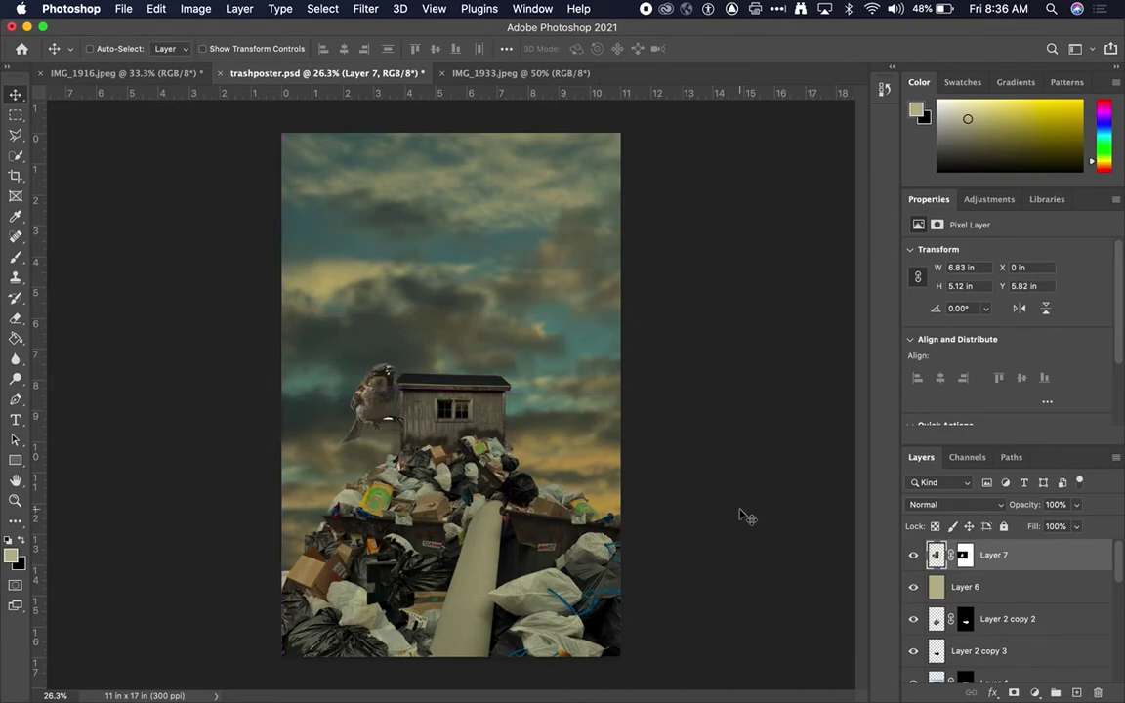
# - Refine the sparrow's mask in Select and Mask with a 6 px radius, a slight feather and an inward edge shift
pyautogui.scroll(-3, 1026, 406)
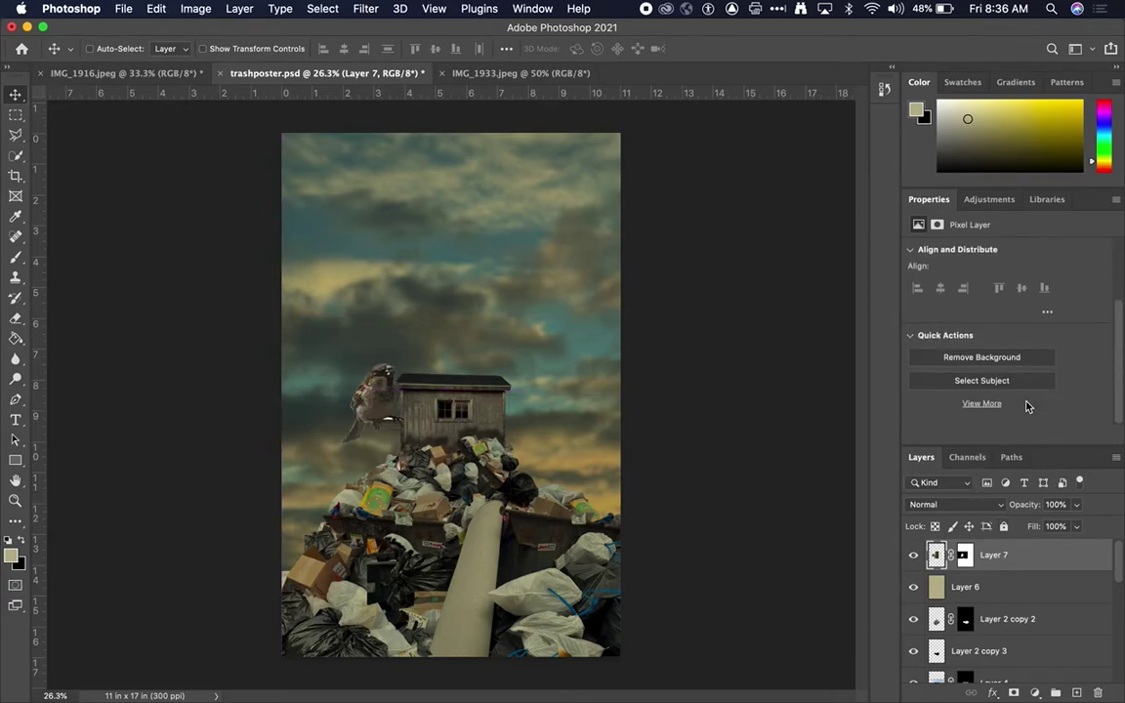
pyautogui.press('super+backslash')
pyautogui.click(1080, 392)
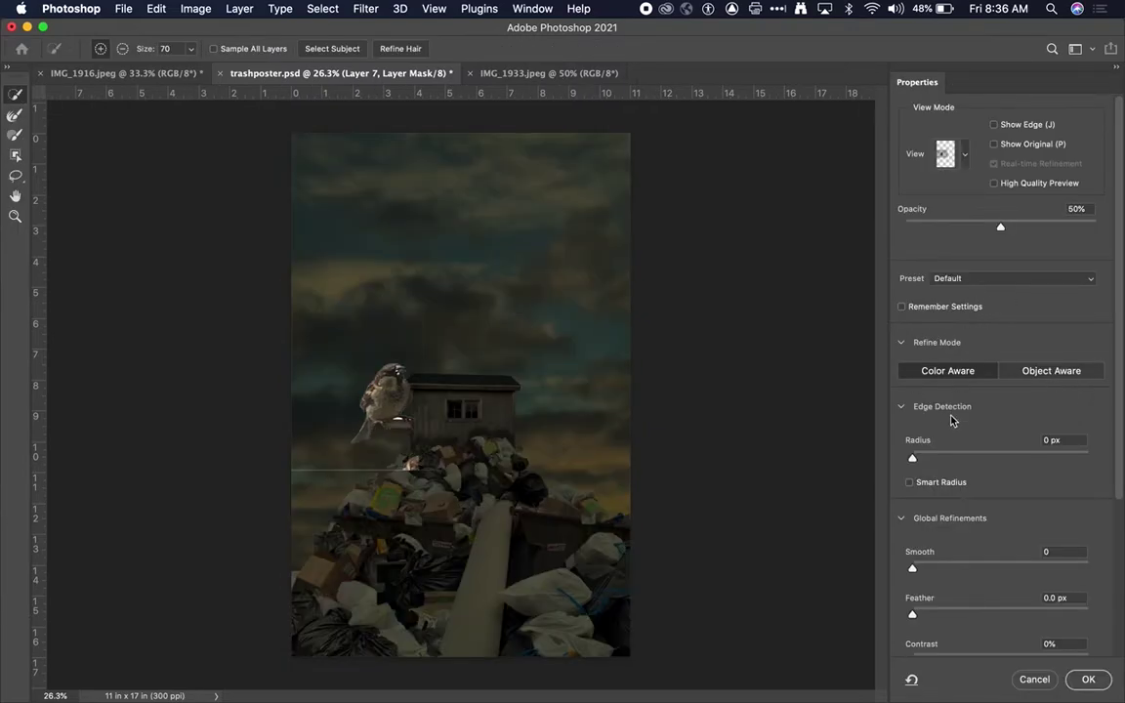
pyautogui.click(939, 461)
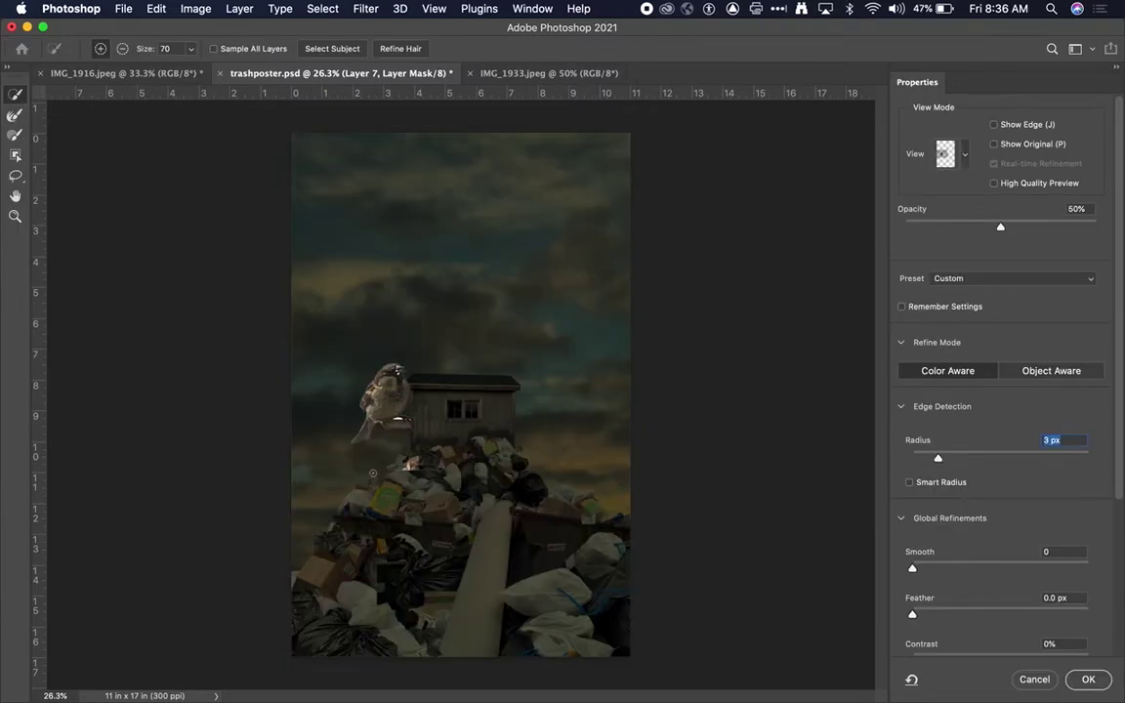
pyautogui.moveTo(945, 459); pyautogui.dragTo(966, 459)
pyautogui.scroll(-3, 932, 599)
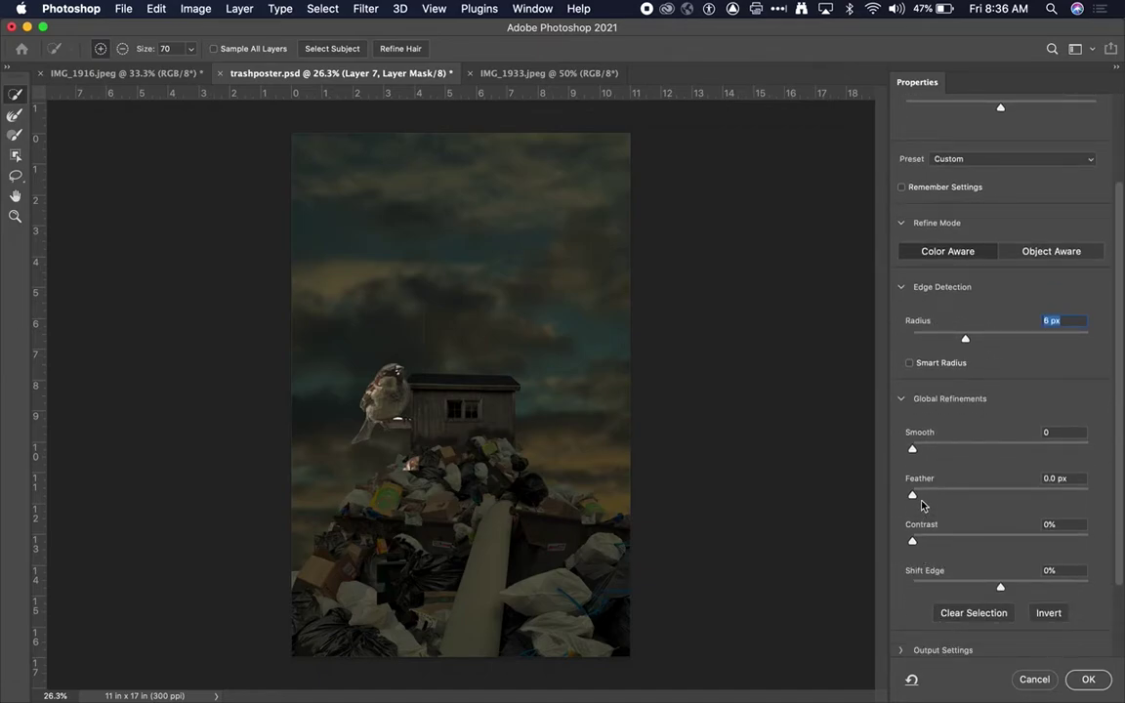
pyautogui.moveTo(915, 498); pyautogui.dragTo(918, 495)
pyautogui.moveTo(997, 588); pyautogui.dragTo(982, 589)
pyautogui.click(1087, 678)
# - Position the sparrow so its perch meets the shed's left wall just below the roof
pyautogui.moveTo(401, 415); pyautogui.dragTo(397, 396)
pyautogui.scroll(5, 425, 429)
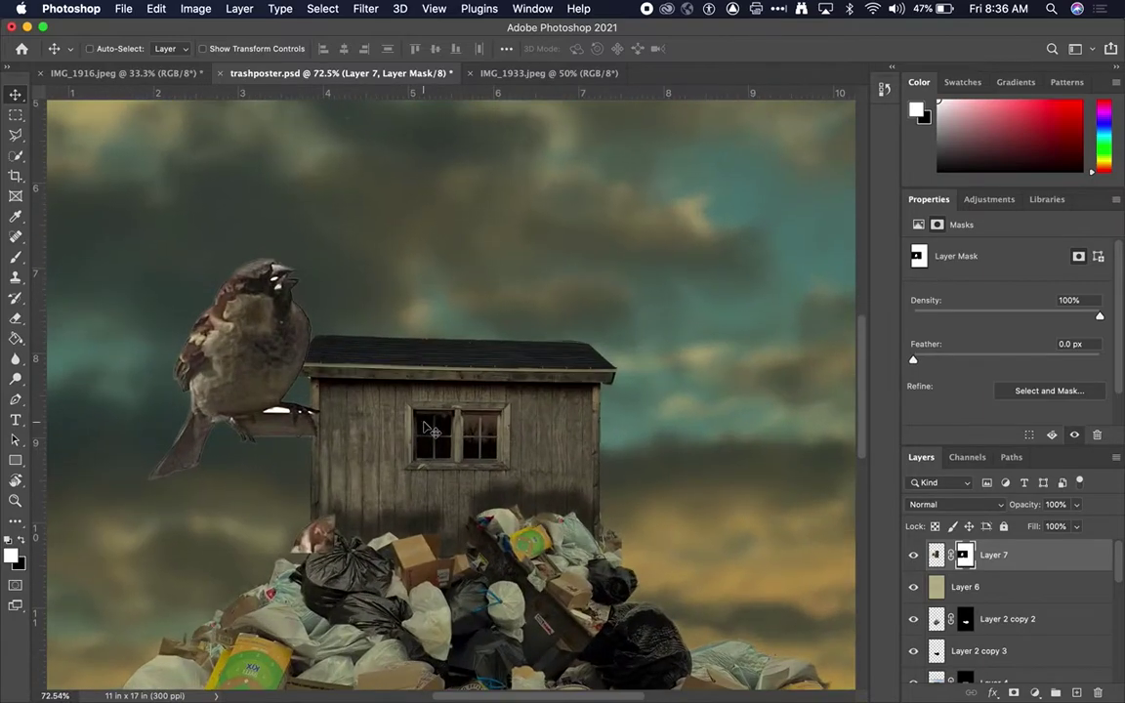
pyautogui.moveTo(281, 382)
pyautogui.mouseDown()
pyautogui.moveTo(261, 376)
pyautogui.moveTo(279, 385)
pyautogui.mouseUp()
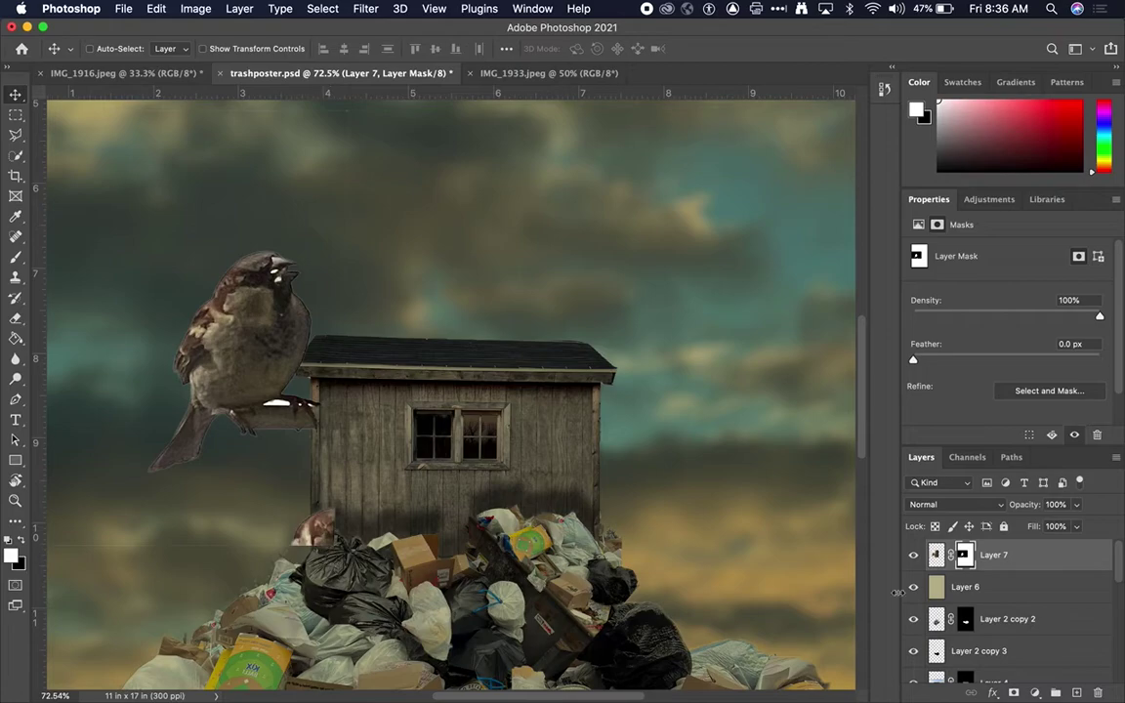
# - Paint black with a soft 500 px brush on Layer 7's mask to hide the leftover second bird and stray edge lines
pyautogui.click(954, 555)
pyautogui.press('b')
pyautogui.moveTo(298, 535)
pyautogui.mouseDown()
pyautogui.moveTo(246, 545)
pyautogui.moveTo(352, 552)
pyautogui.mouseUp()
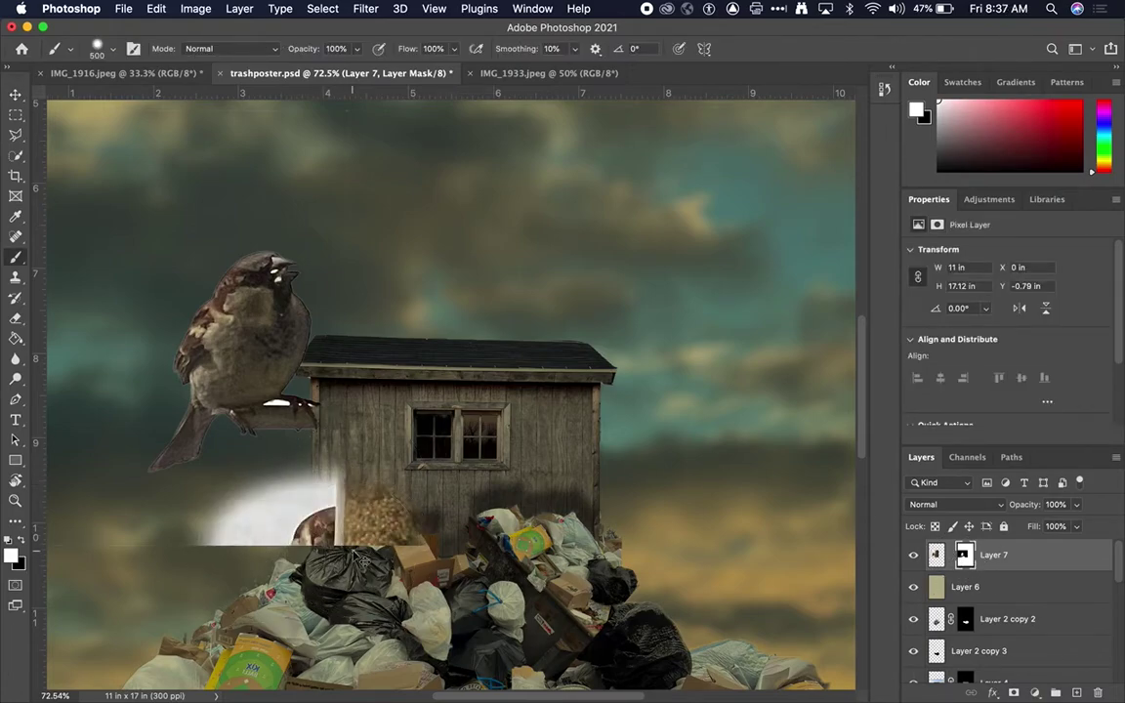
pyautogui.press('super+z')
pyautogui.press('super+z')
pyautogui.press('x')
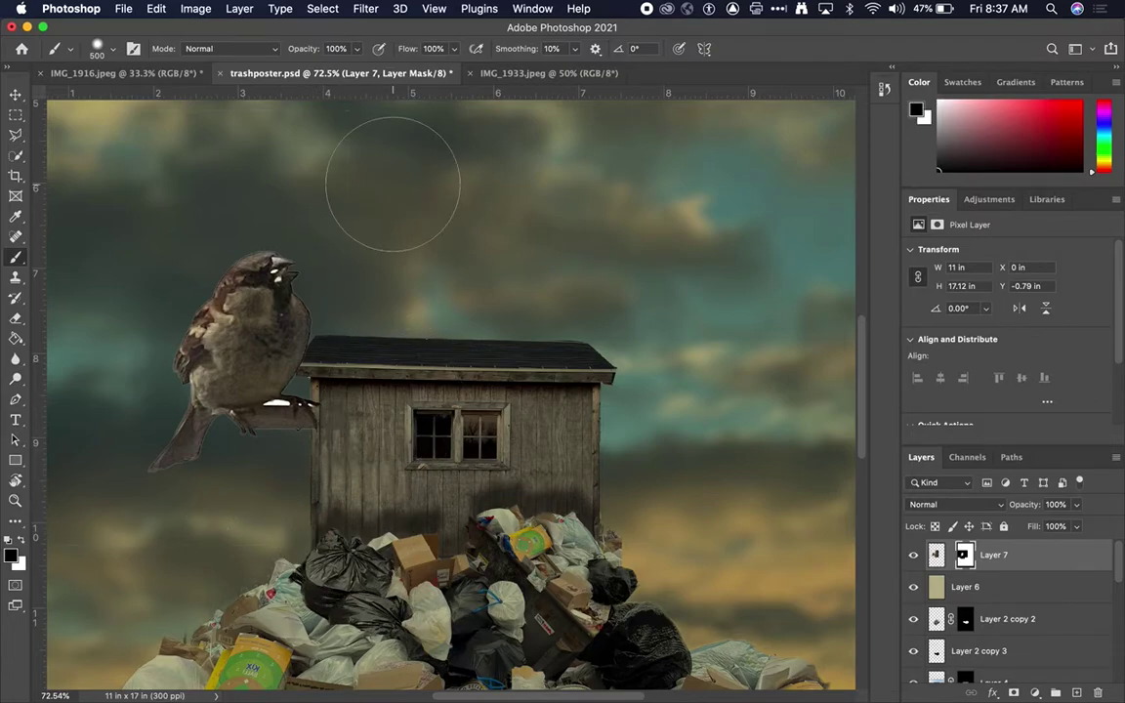
pyautogui.scroll(5, 405, 225)
pyautogui.hscroll(-10, 147, 332)
pyautogui.hscroll(-3, 142, 320)
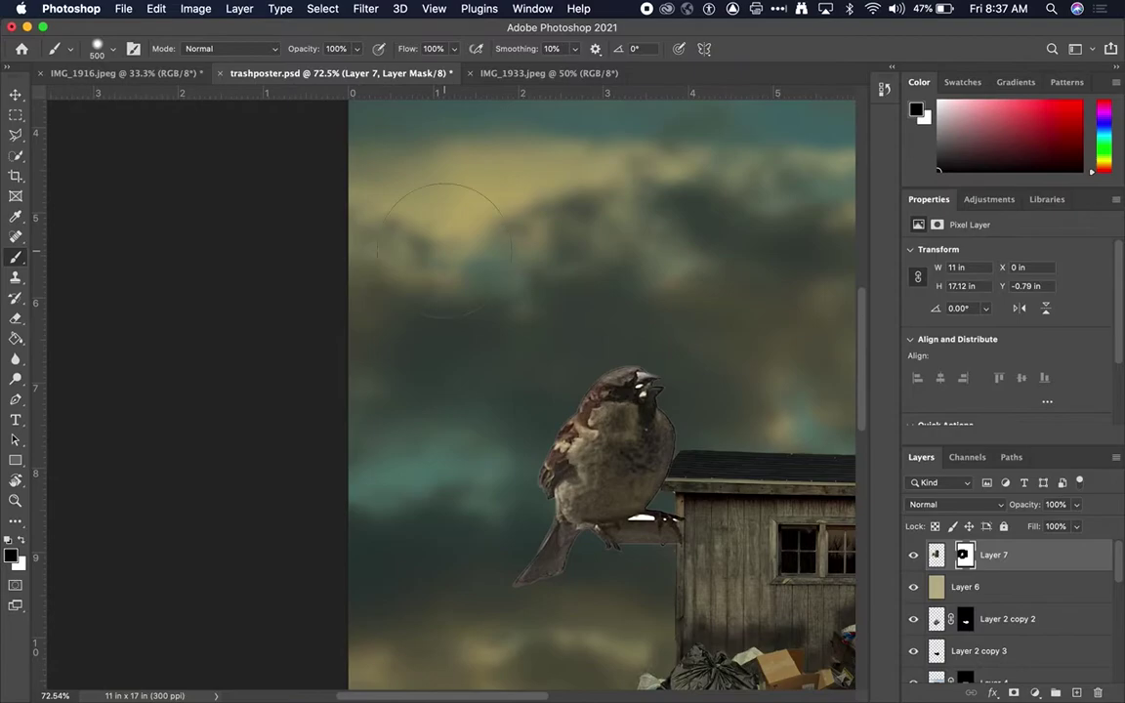
pyautogui.scroll(-10, 293, 312)
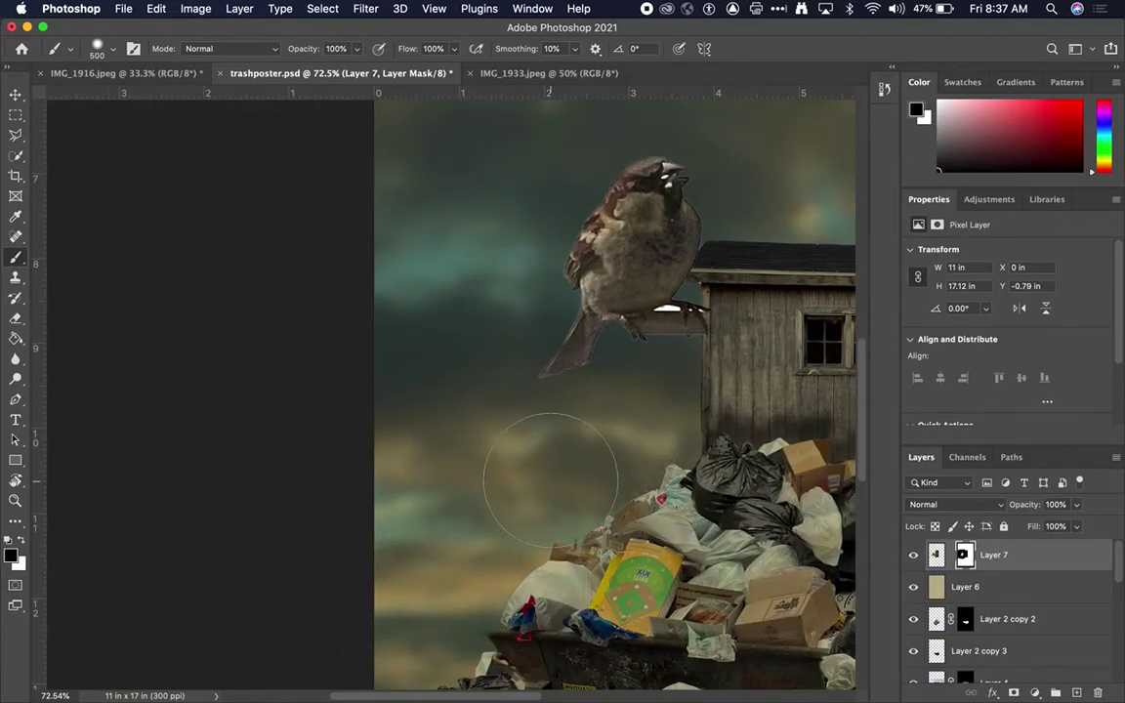
pyautogui.hscroll(5, 410, 440)
pyautogui.scroll(2, 410, 440)
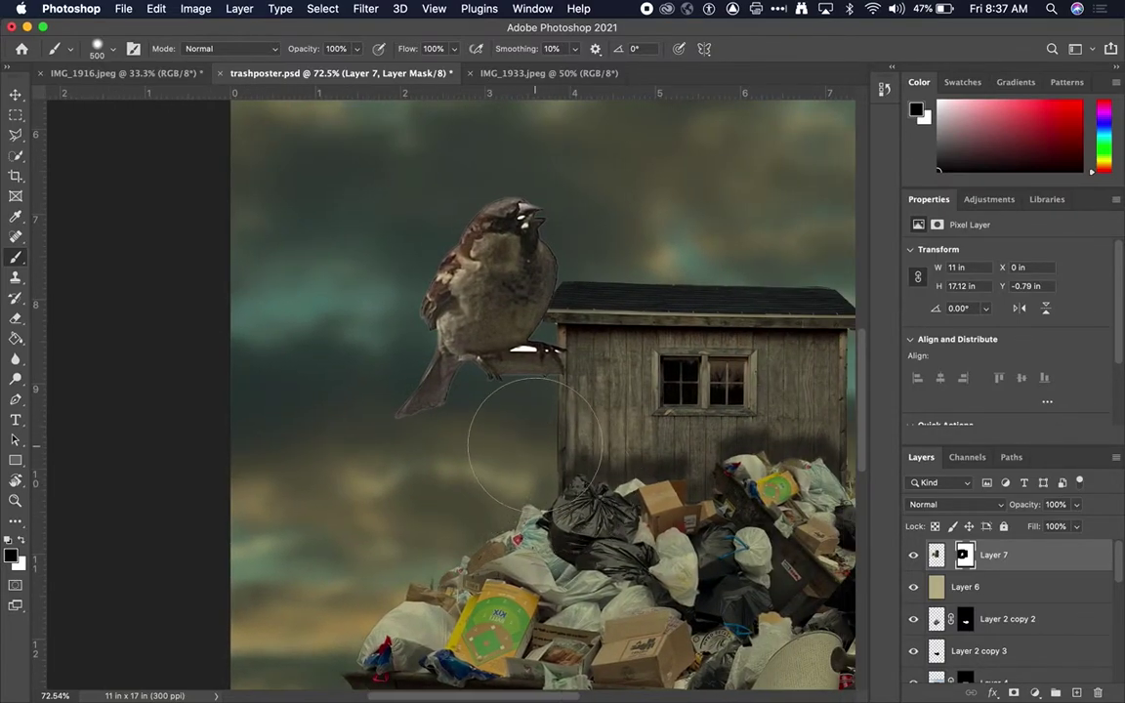
# - Reduce the brush to 8 px and mask out the white snow gaps between the sparrow's claws and the perch
pyautogui.press('[')
pyautogui.press('[')
pyautogui.press('[')
pyautogui.press('[')
pyautogui.press('[')
pyautogui.press('[')
pyautogui.press('[')
pyautogui.scroll(3, 566, 349)
pyautogui.scroll(10, 566, 350)
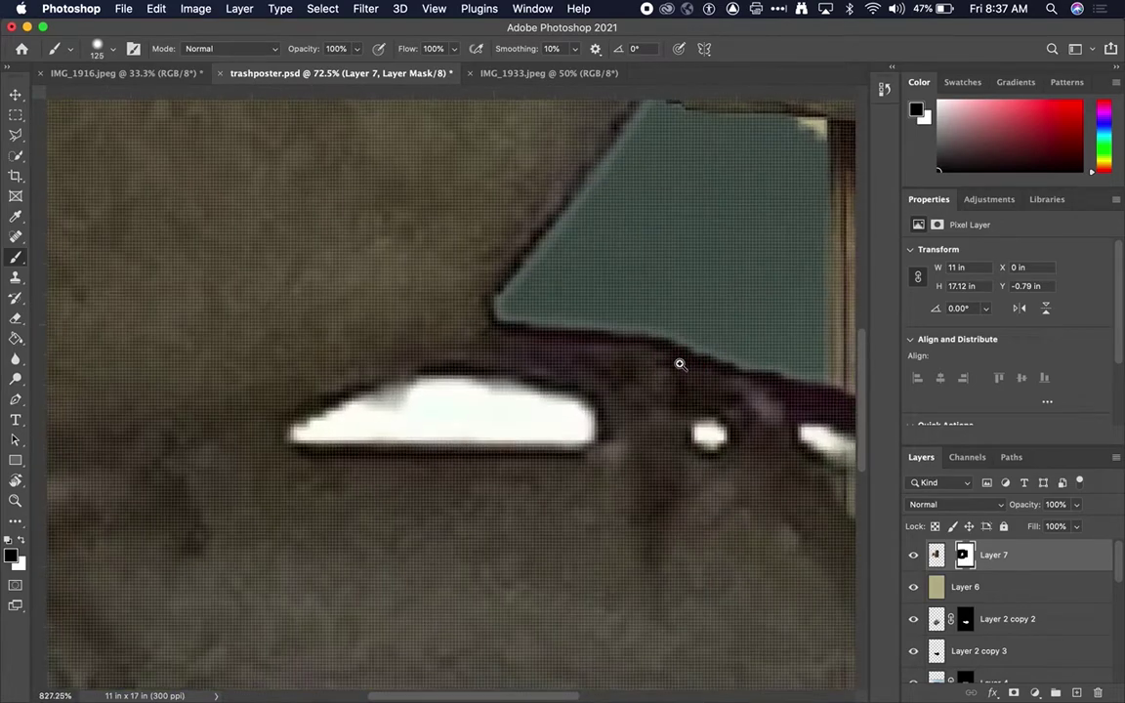
pyautogui.press('[')
pyautogui.press('[')
pyautogui.press('[')
pyautogui.press('[')
pyautogui.press('[')
pyautogui.press('[')
pyautogui.press('[')
pyautogui.press('[')
pyautogui.press('[')
pyautogui.press('[')
pyautogui.moveTo(589, 430)
pyautogui.mouseDown()
pyautogui.moveTo(559, 394)
pyautogui.moveTo(407, 384)
pyautogui.moveTo(295, 435)
pyautogui.moveTo(547, 442)
pyautogui.moveTo(589, 433)
pyautogui.moveTo(563, 397)
pyautogui.moveTo(314, 428)
pyautogui.moveTo(568, 407)
pyautogui.moveTo(420, 402)
pyautogui.mouseUp()
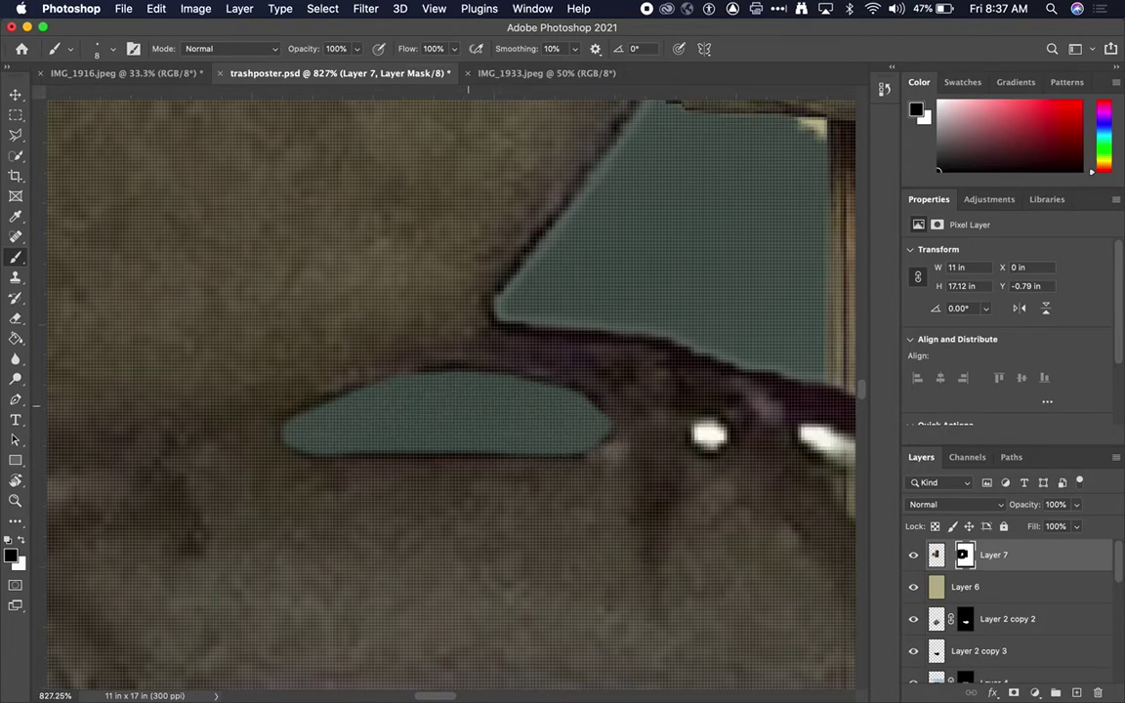
pyautogui.moveTo(703, 439); pyautogui.dragTo(713, 444)
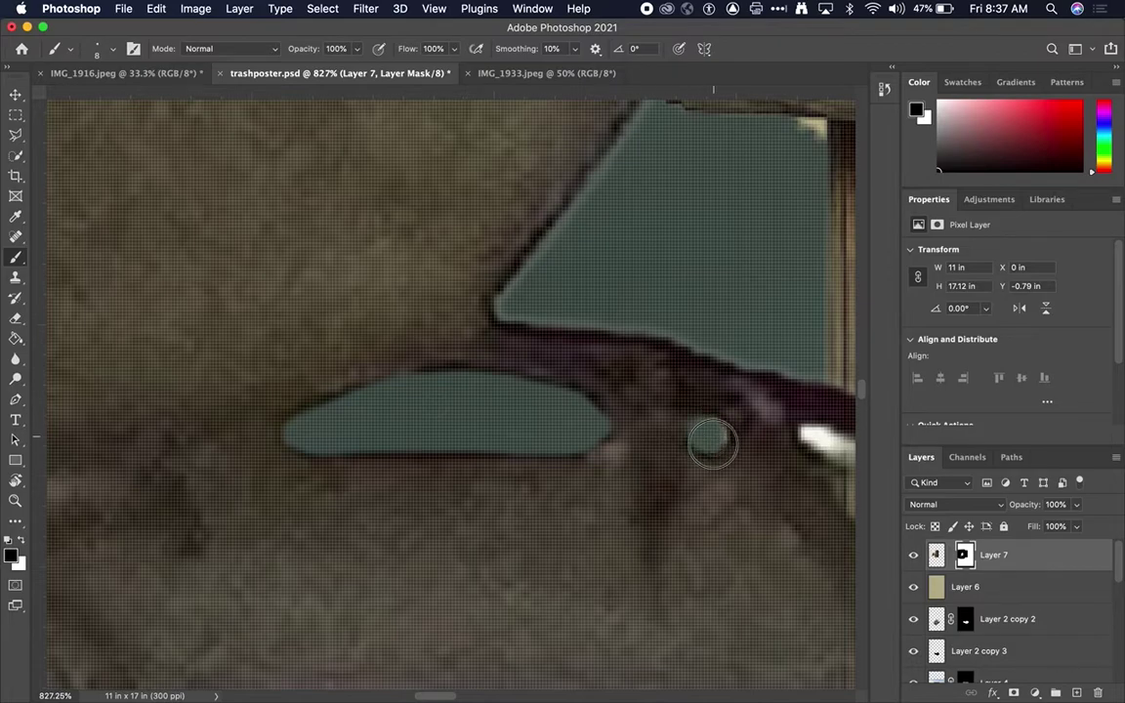
pyautogui.hscroll(5, 713, 432)
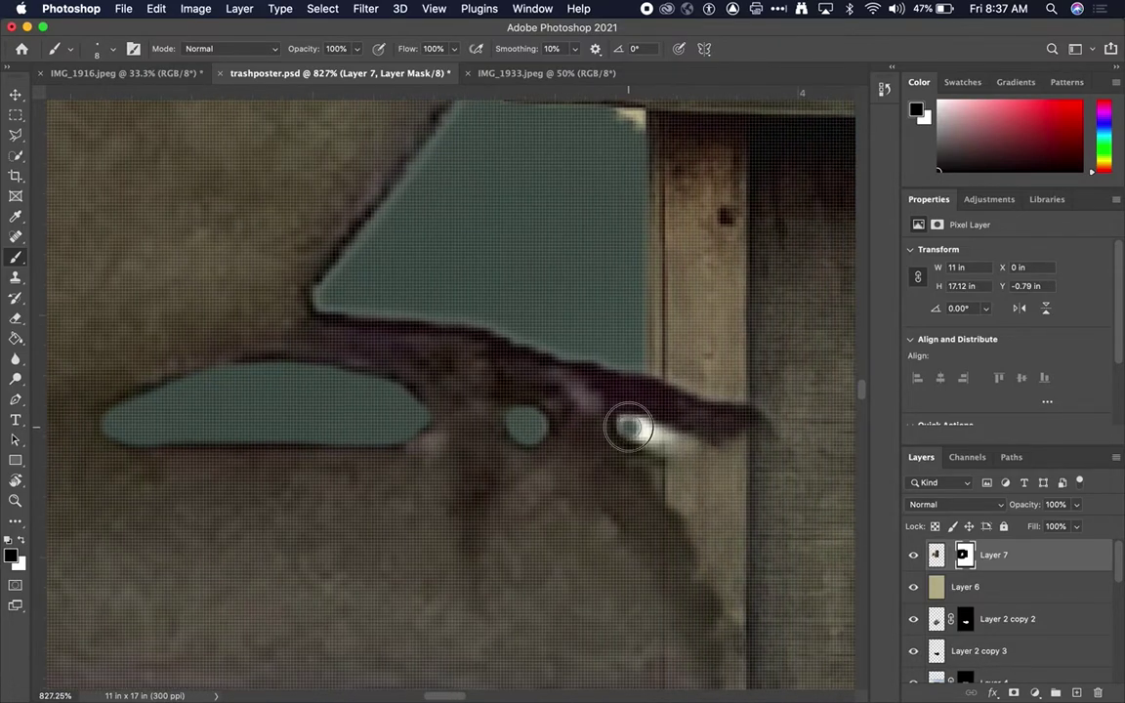
pyautogui.moveTo(630, 426); pyautogui.dragTo(635, 430)
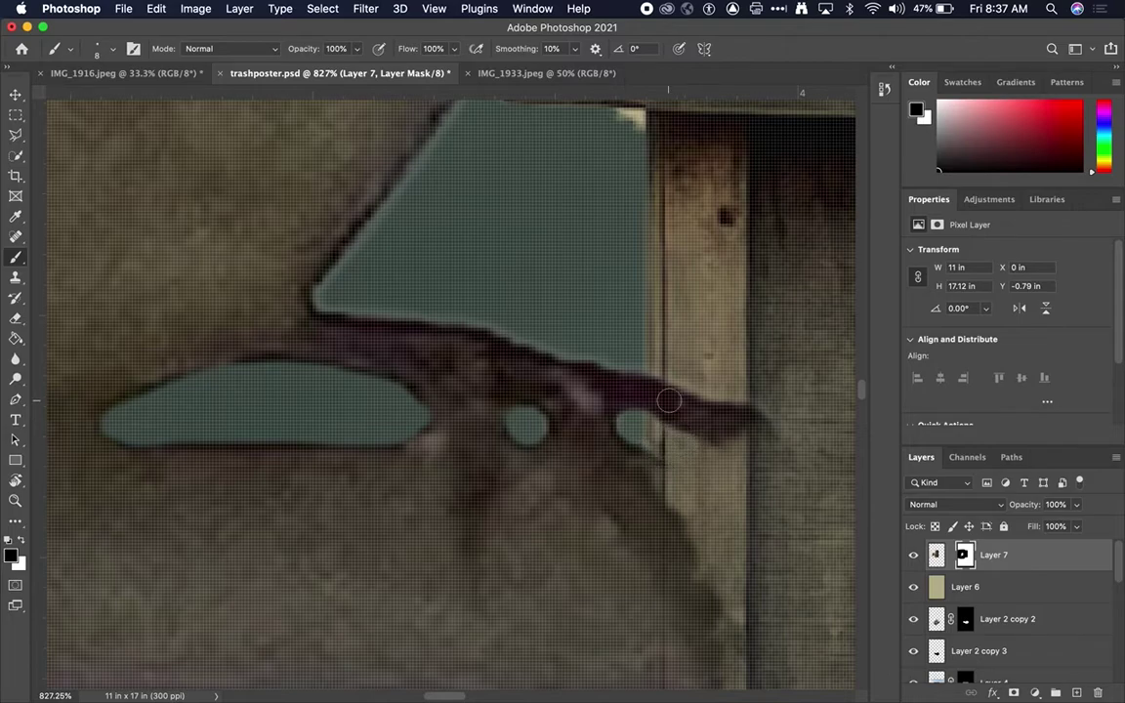
# - Mask away the parts of the claw and perch that overlap the shed's corner board with straight vertical brush strokes
pyautogui.scroll(-10, 653, 379)
pyautogui.scroll(7, 653, 379)
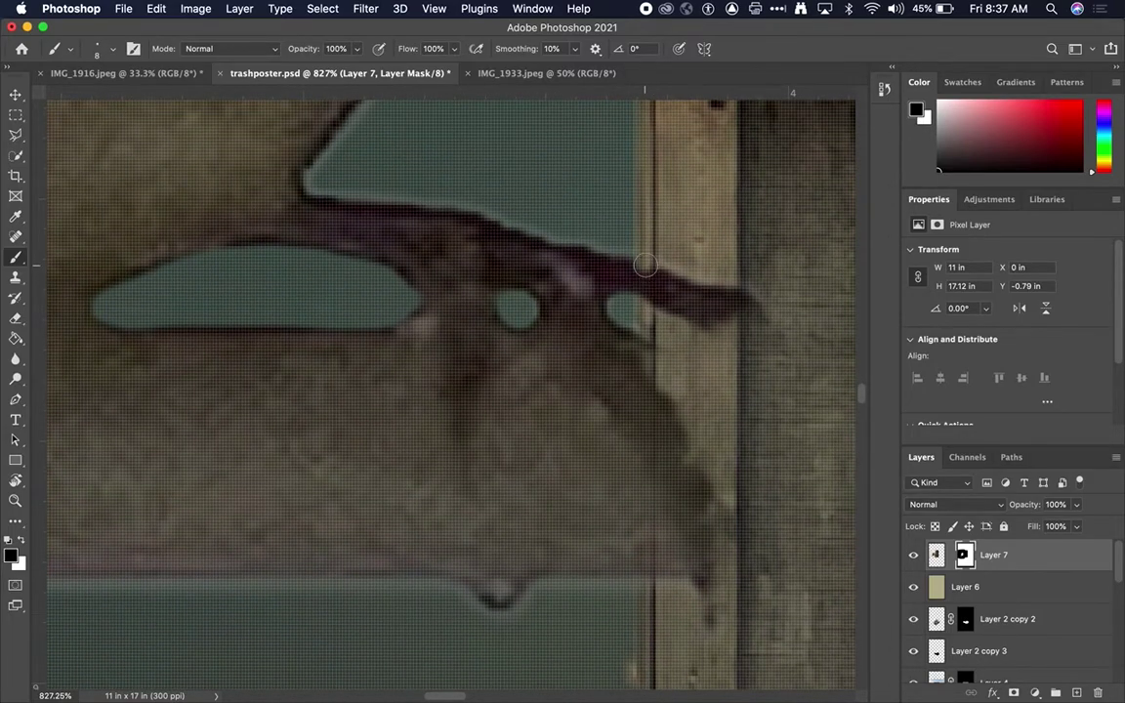
pyautogui.keyDown('shift'); pyautogui.click(648, 588); pyautogui.keyUp('shift')
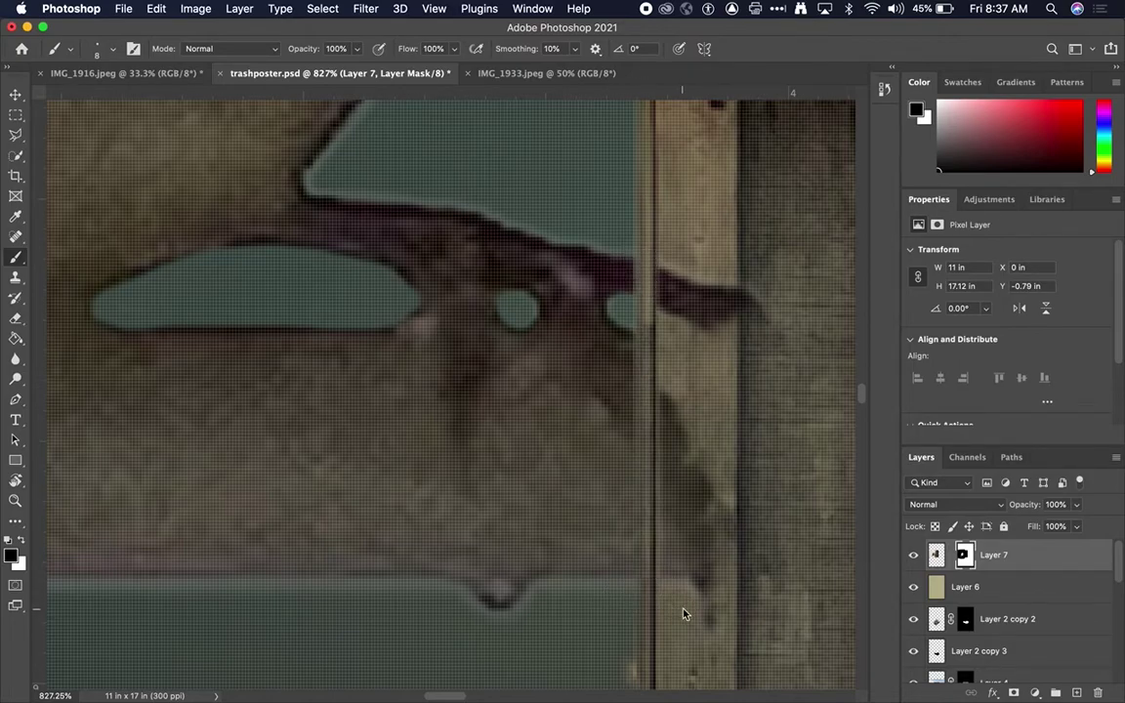
pyautogui.keyDown('shift'); pyautogui.click(665, 262); pyautogui.keyUp('shift')
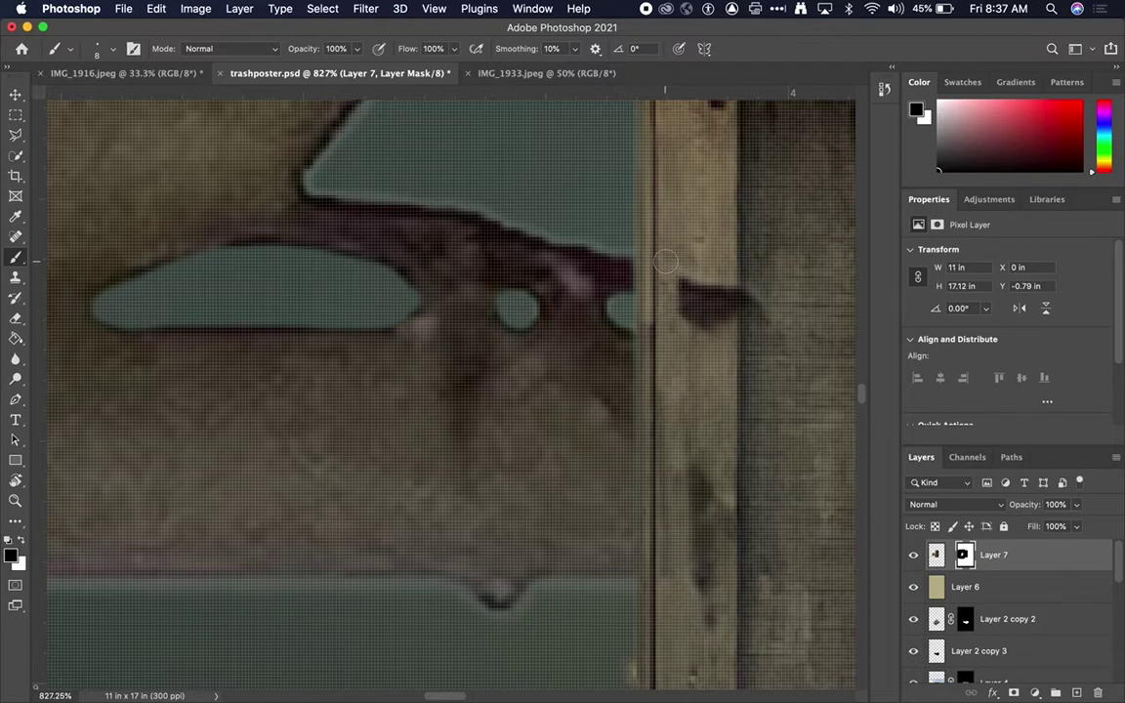
pyautogui.keyDown('shift'); pyautogui.click(681, 532); pyautogui.keyUp('shift')
pyautogui.click(676, 268)
pyautogui.keyDown('shift'); pyautogui.click(710, 620); pyautogui.keyUp('shift')
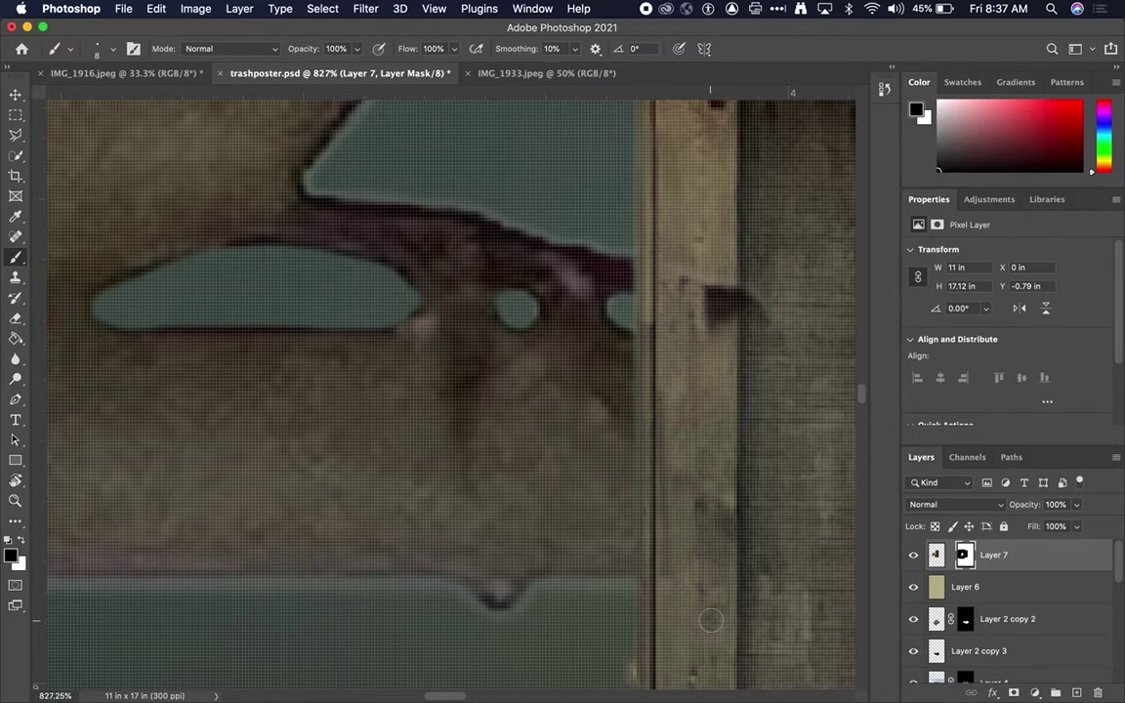
pyautogui.click(727, 303)
# - Mask out the small bump and pale fringe along the underside of the sparrow's perch with the 8 px brush
pyautogui.press('[')
pyautogui.press('[')
pyautogui.hscroll(-5, 680, 670)
pyautogui.scroll(-2, 680, 670)
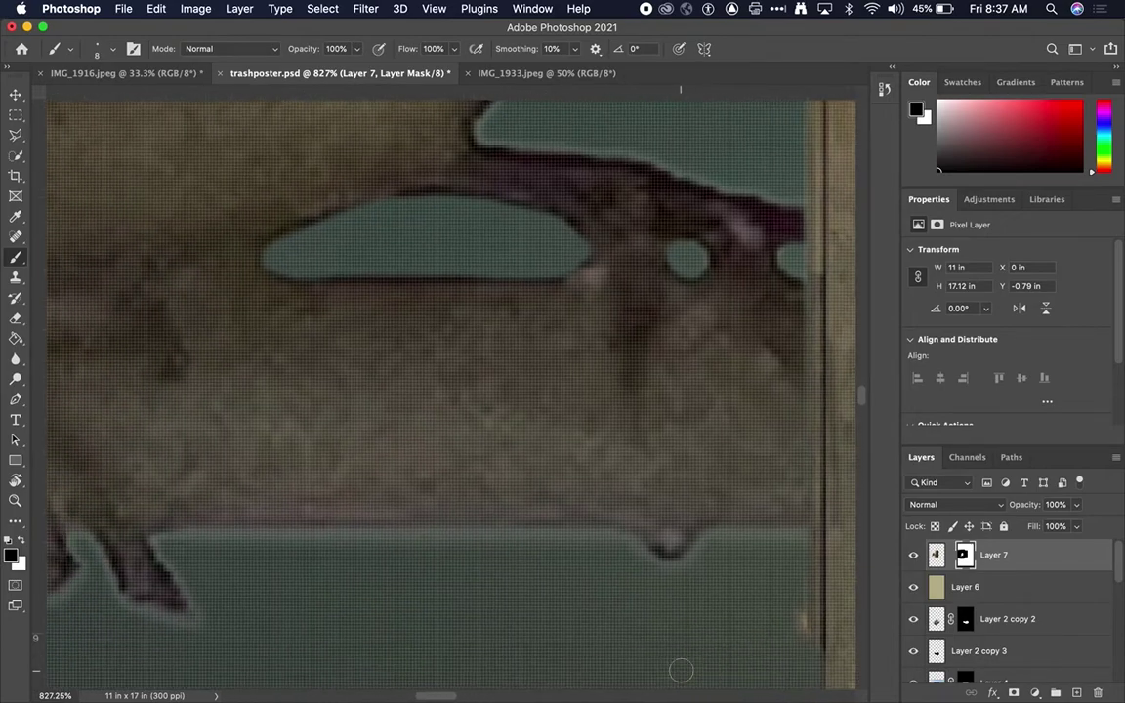
pyautogui.press(']')
pyautogui.press(']')
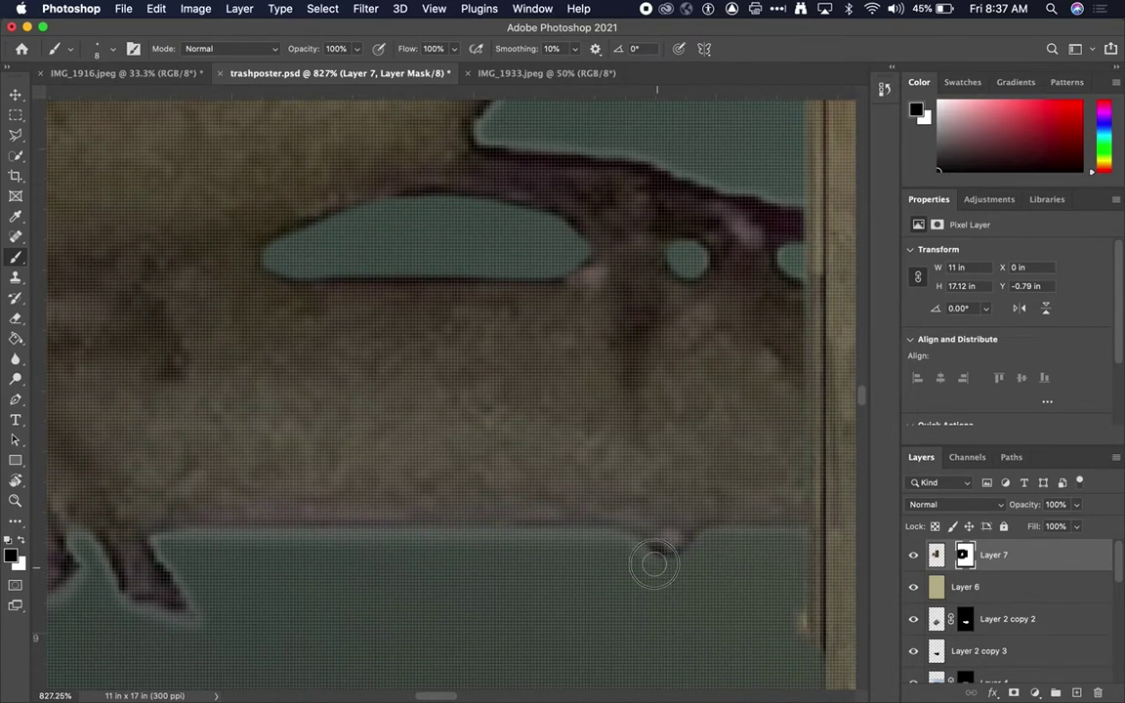
pyautogui.hscroll(-8, 452, 535)
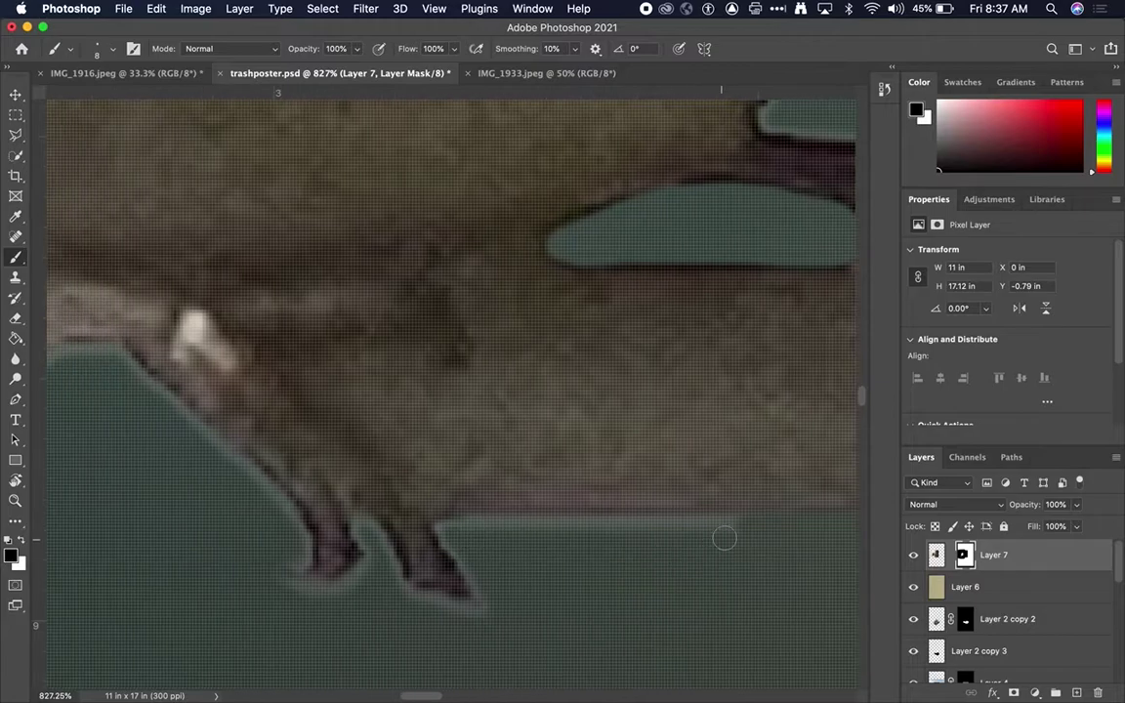
pyautogui.moveTo(685, 533); pyautogui.dragTo(620, 530)
pyautogui.moveTo(758, 530)
pyautogui.mouseDown()
pyautogui.moveTo(459, 518)
pyautogui.moveTo(478, 563)
pyautogui.moveTo(469, 602)
pyautogui.moveTo(390, 558)
pyautogui.moveTo(356, 522)
pyautogui.moveTo(319, 598)
pyautogui.moveTo(284, 580)
pyautogui.moveTo(269, 483)
pyautogui.mouseUp()
# - Mask away the pale fringe around the sparrow's hanging claws and the gap between its leg and tail
pyautogui.hscroll(-6, 282, 519)
pyautogui.scroll(2, 281, 520)
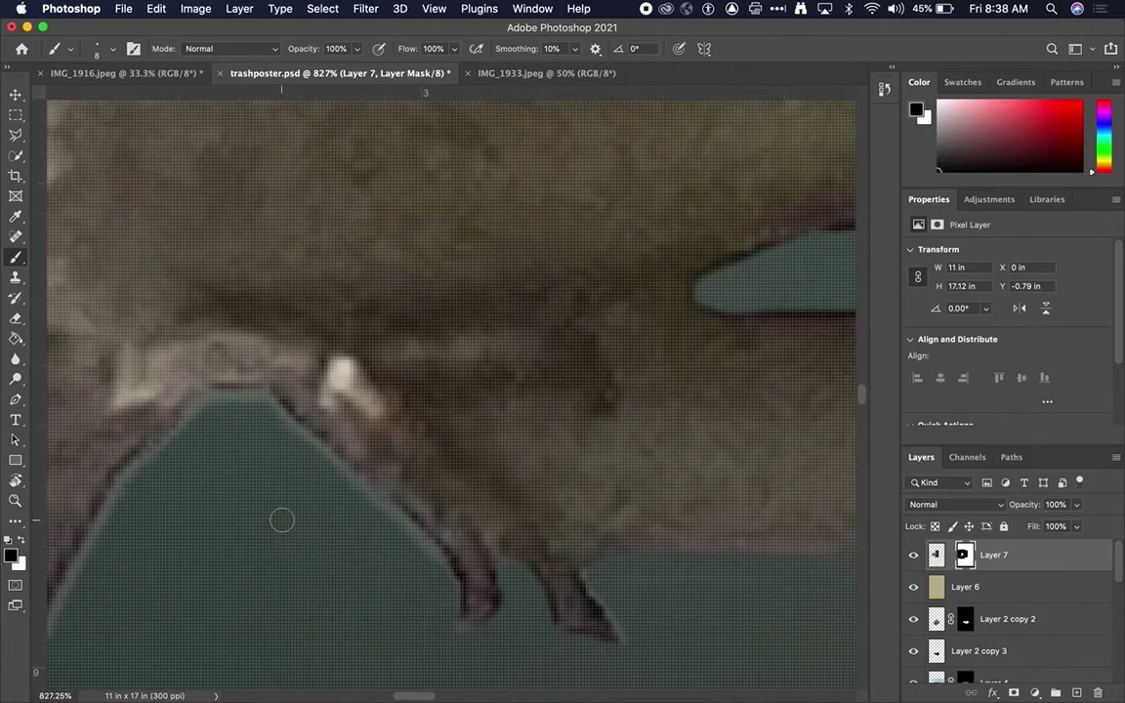
pyautogui.moveTo(478, 599)
pyautogui.mouseDown()
pyautogui.moveTo(489, 611)
pyautogui.moveTo(335, 451)
pyautogui.moveTo(303, 439)
pyautogui.moveTo(251, 452)
pyautogui.moveTo(180, 524)
pyautogui.moveTo(144, 586)
pyautogui.mouseUp()
# - Paint on Layer 7's mask along the tail's inner edge and lower end to remove the light halo
pyautogui.hscroll(-7, 144, 585)
pyautogui.scroll(-5, 144, 586)
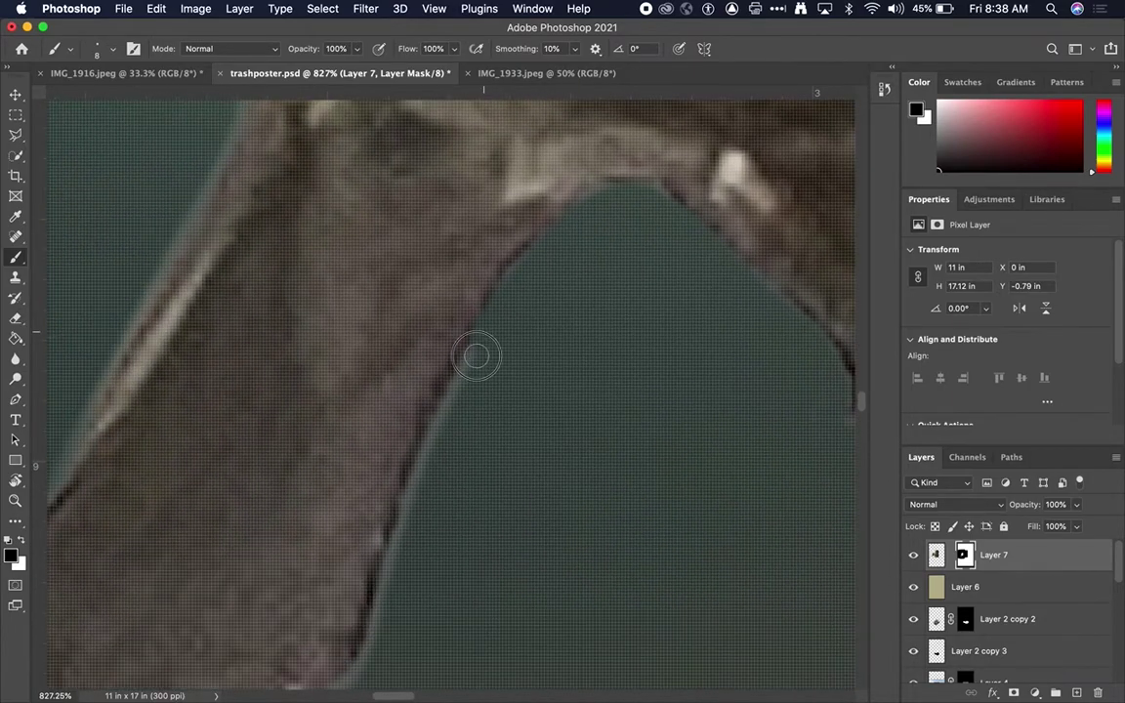
pyautogui.moveTo(414, 477); pyautogui.dragTo(369, 658)
pyautogui.rightClick(394, 597)
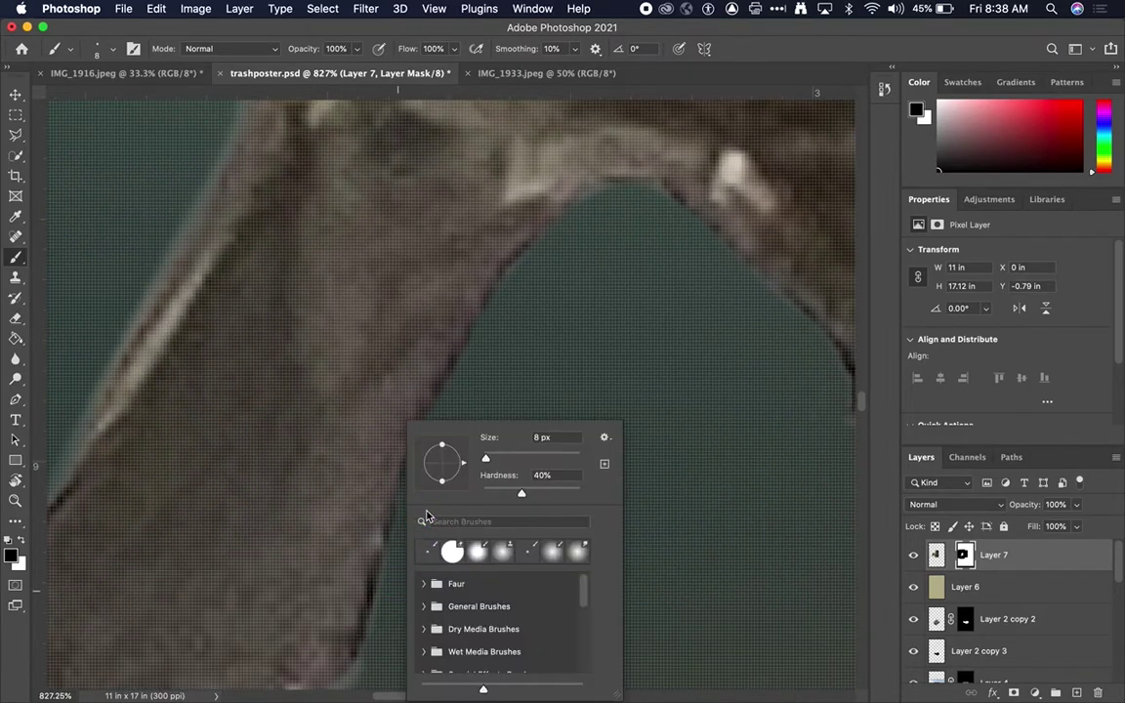
pyautogui.press('Escape')
pyautogui.scroll(-5, 448, 571)
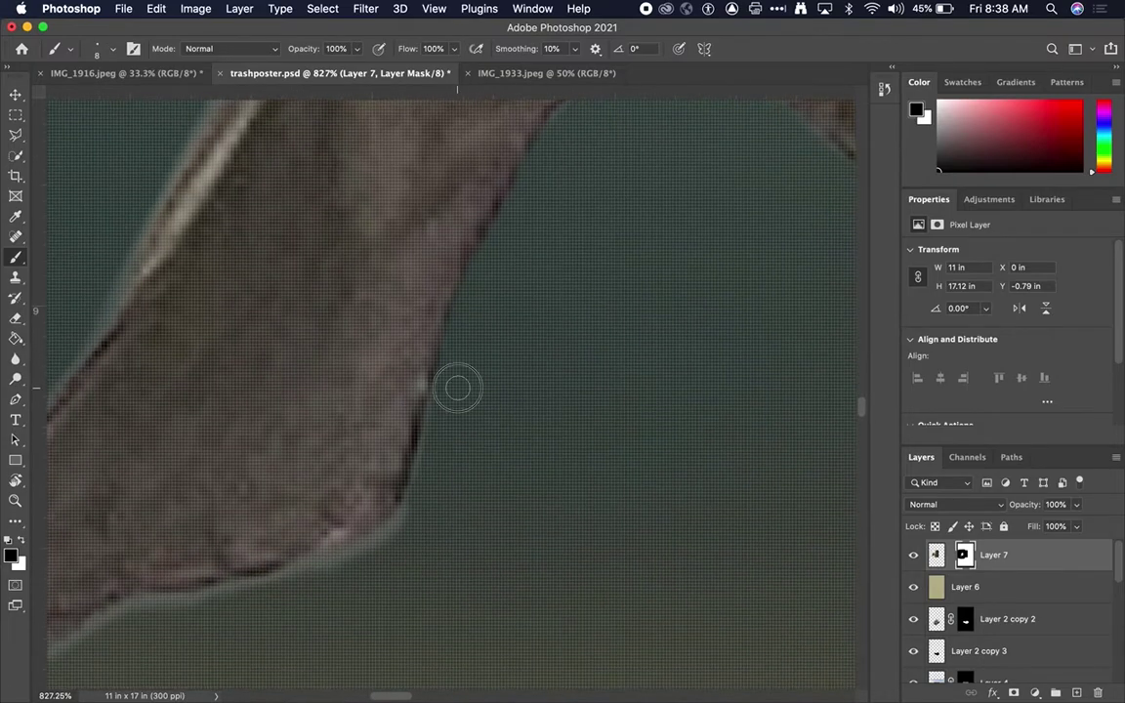
pyautogui.moveTo(408, 488)
pyautogui.mouseDown()
pyautogui.moveTo(382, 534)
pyautogui.moveTo(188, 614)
pyautogui.moveTo(396, 523)
pyautogui.moveTo(265, 590)
pyautogui.moveTo(338, 560)
pyautogui.moveTo(353, 548)
pyautogui.moveTo(200, 596)
pyautogui.moveTo(139, 601)
pyautogui.moveTo(70, 643)
pyautogui.mouseUp()
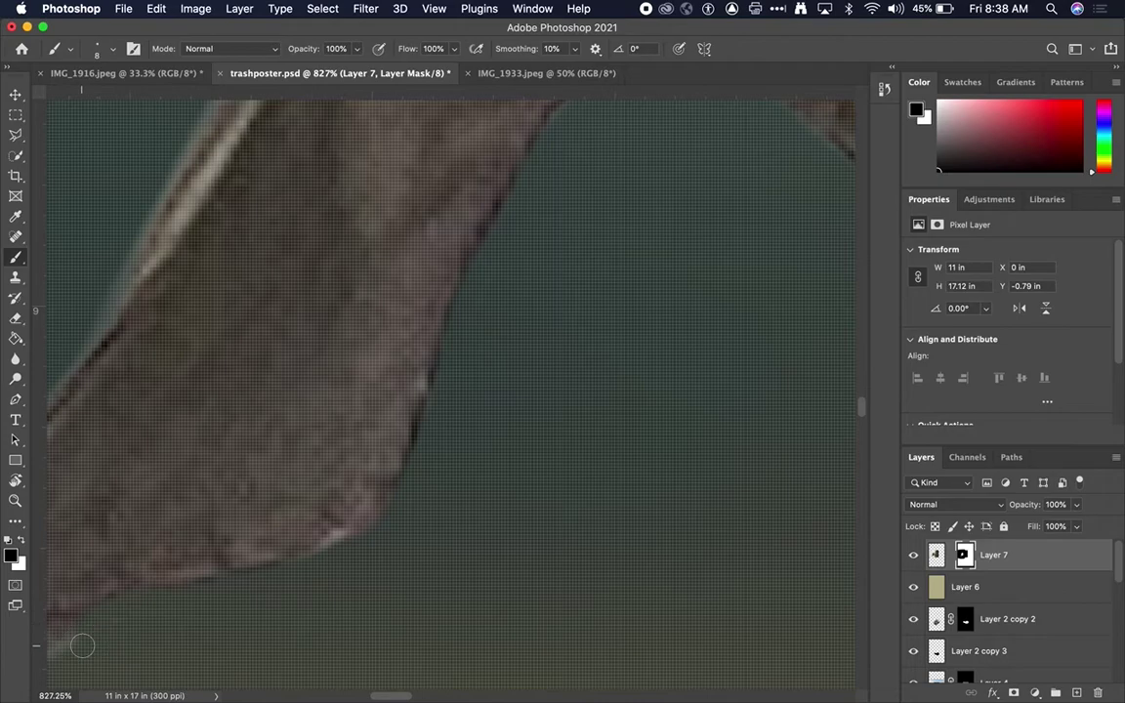
# - Mask the dark and pale outline of the sparrow's belly where it meets the shed's roof and eave
pyautogui.scroll(-3, 76, 653)
pyautogui.scroll(-5, 76, 653)
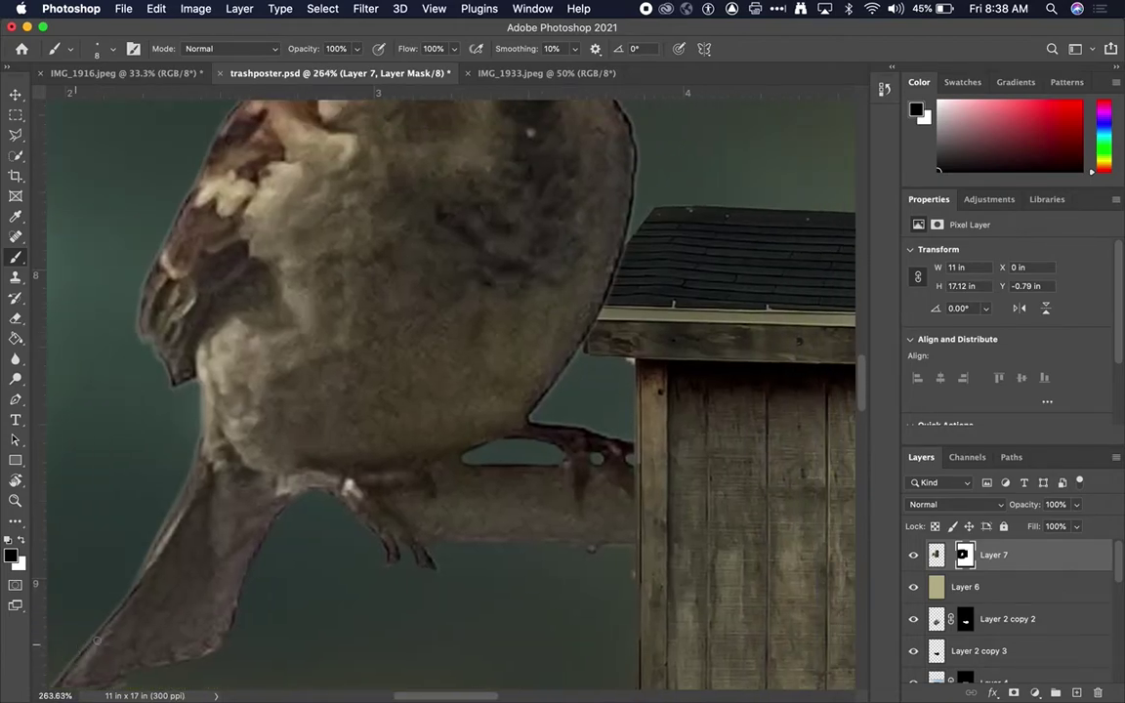
pyautogui.scroll(-1, 567, 355)
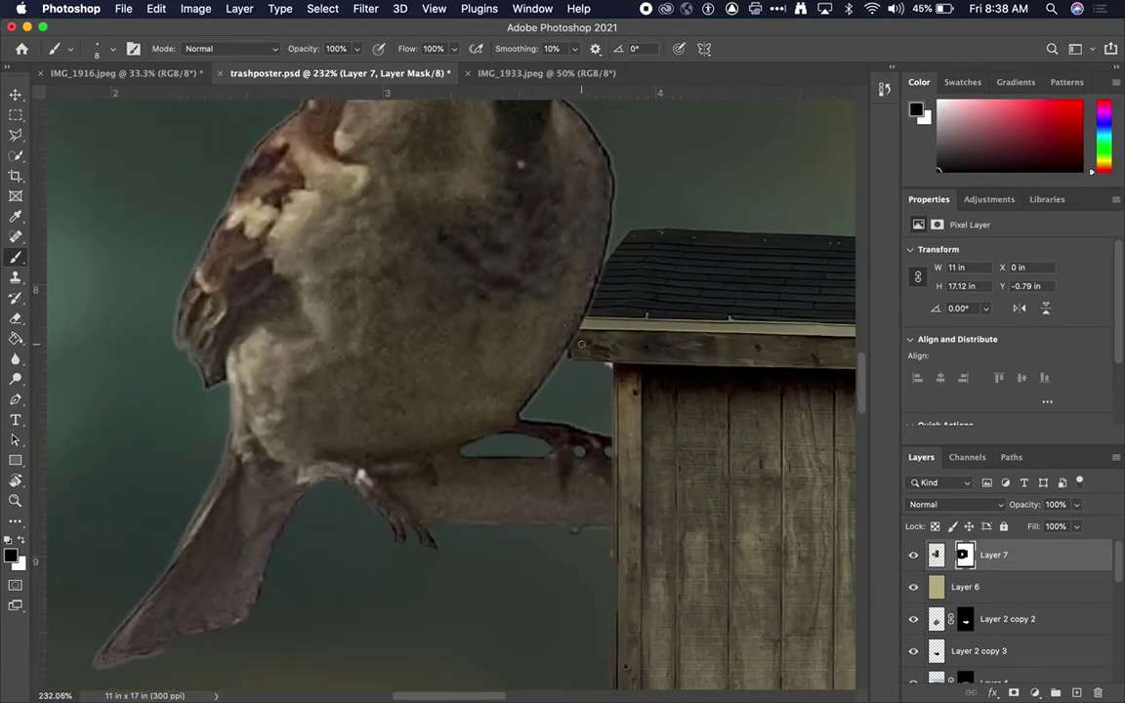
pyautogui.scroll(6, 589, 361)
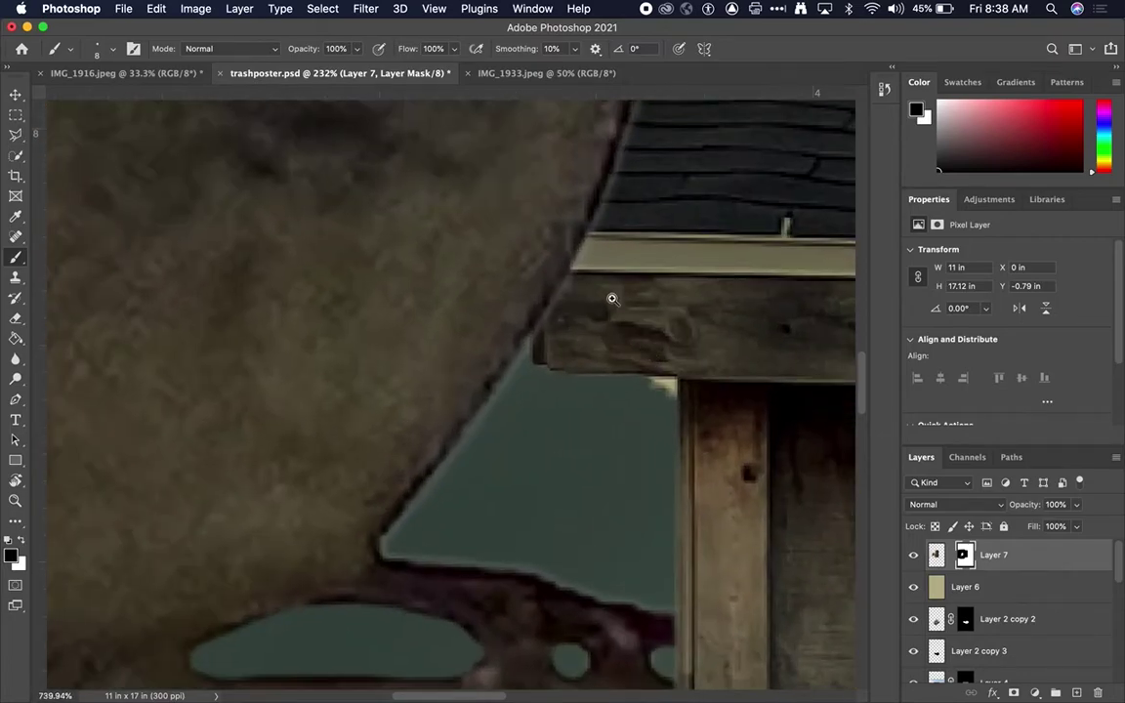
pyautogui.moveTo(582, 244)
pyautogui.mouseDown()
pyautogui.moveTo(548, 333)
pyautogui.moveTo(547, 261)
pyautogui.moveTo(577, 241)
pyautogui.moveTo(540, 254)
pyautogui.moveTo(573, 239)
pyautogui.moveTo(540, 349)
pyautogui.moveTo(520, 373)
pyautogui.moveTo(548, 315)
pyautogui.moveTo(470, 403)
pyautogui.mouseUp()
pyautogui.scroll(3, 540, 254)
pyautogui.hscroll(2, 540, 255)
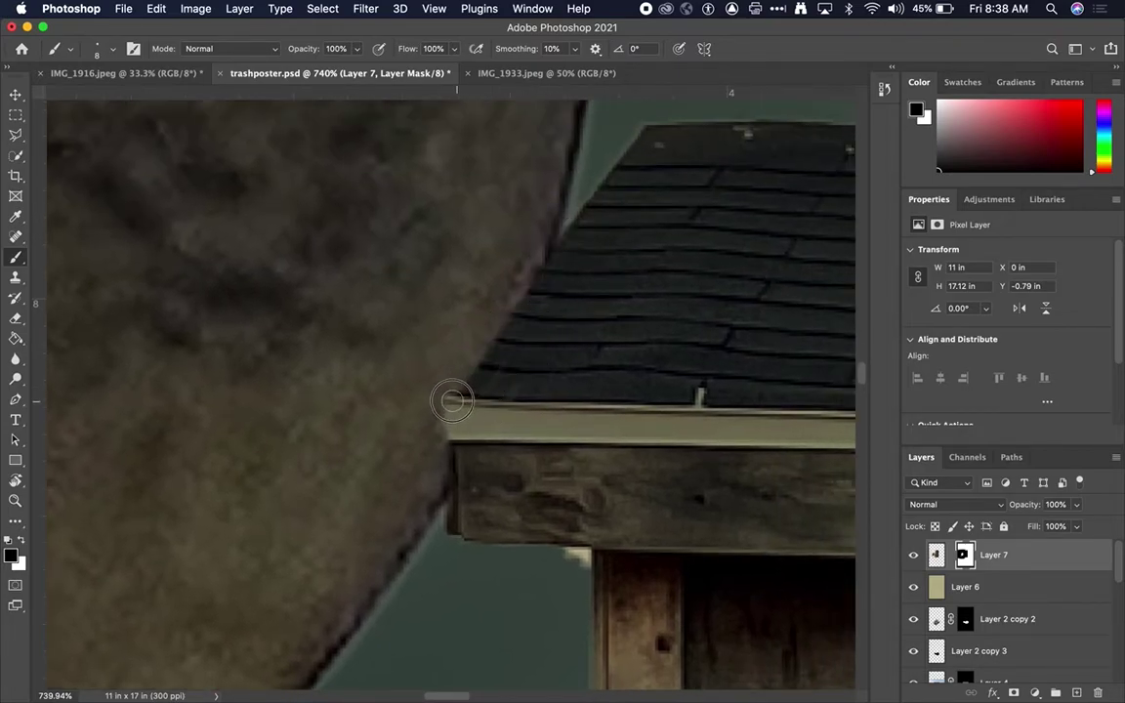
pyautogui.moveTo(569, 245)
pyautogui.mouseDown()
pyautogui.moveTo(484, 373)
pyautogui.moveTo(450, 397)
pyautogui.moveTo(538, 283)
pyautogui.mouseUp()
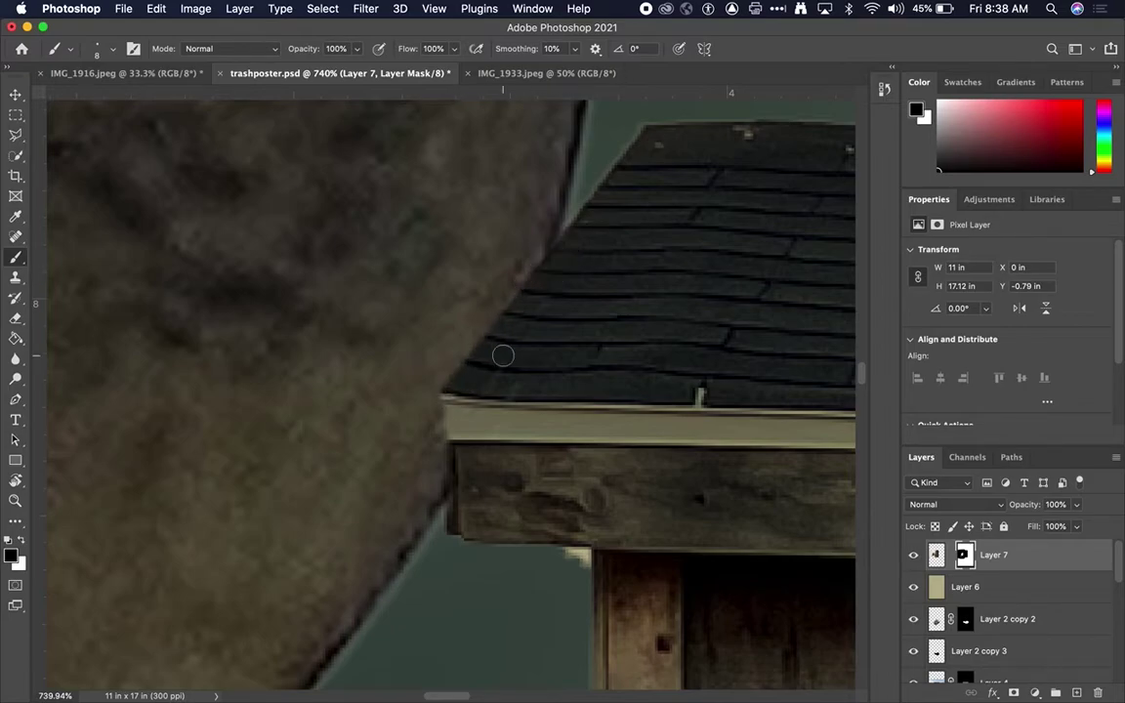
# - Review the masked sparrow against the shed and the whole poster composition
pyautogui.scroll(-10, 503, 356)
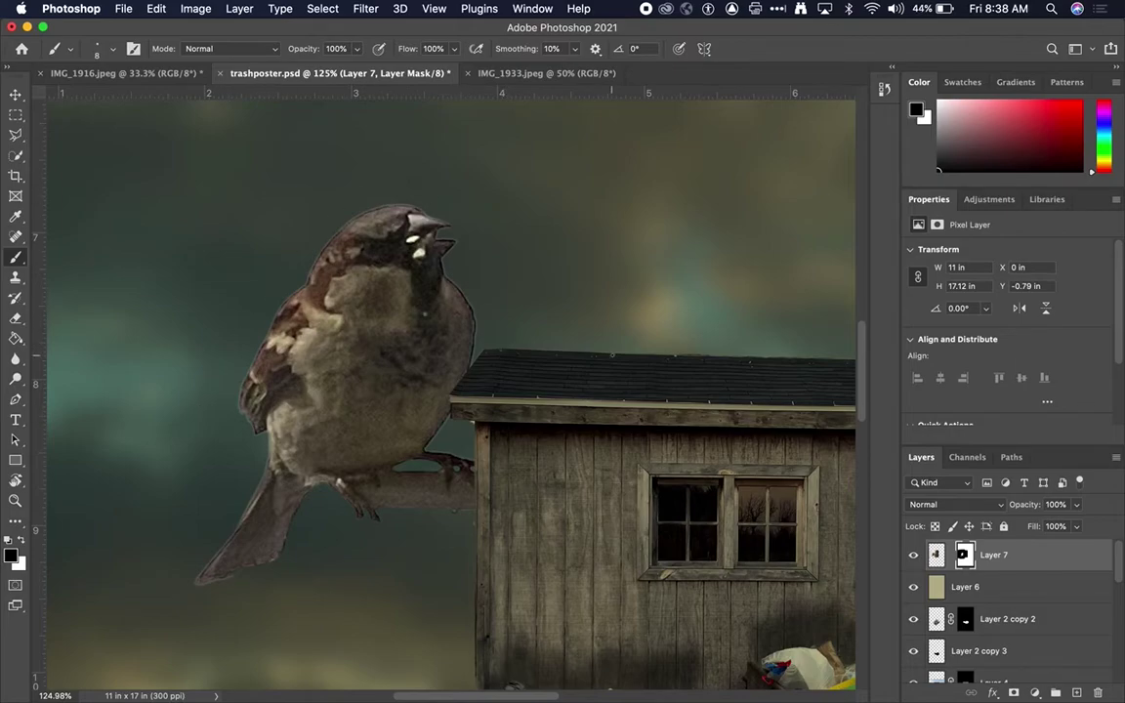
pyautogui.scroll(-3, 449, 391)
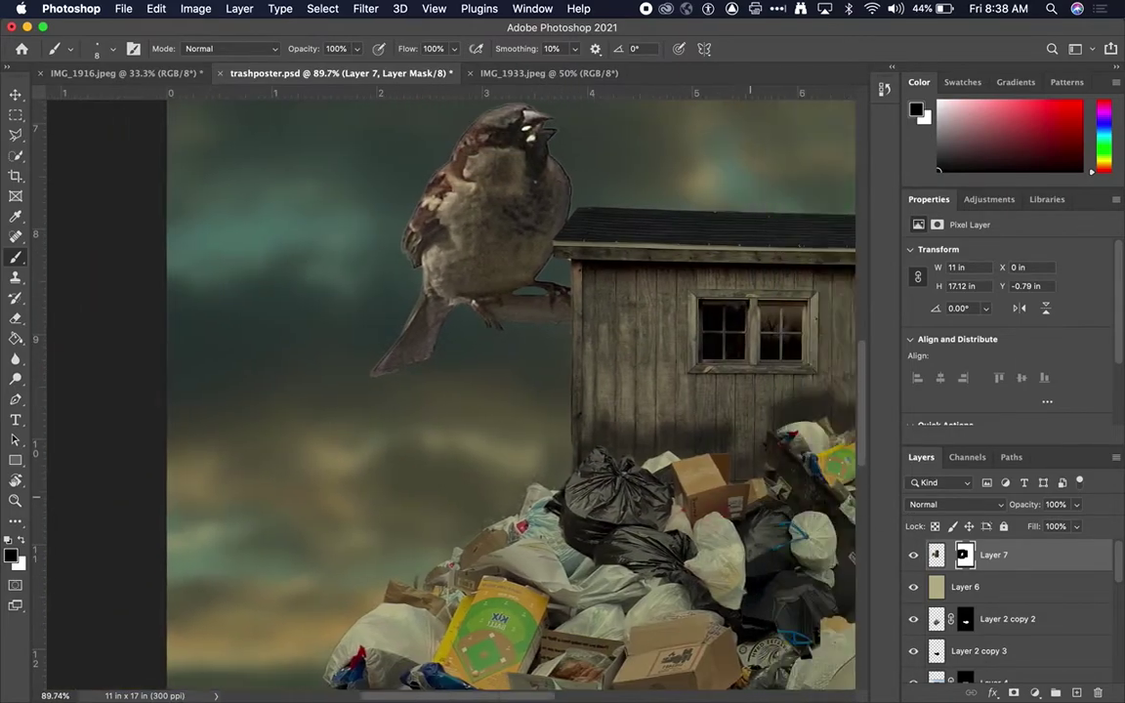
pyautogui.scroll(-5, 821, 525)
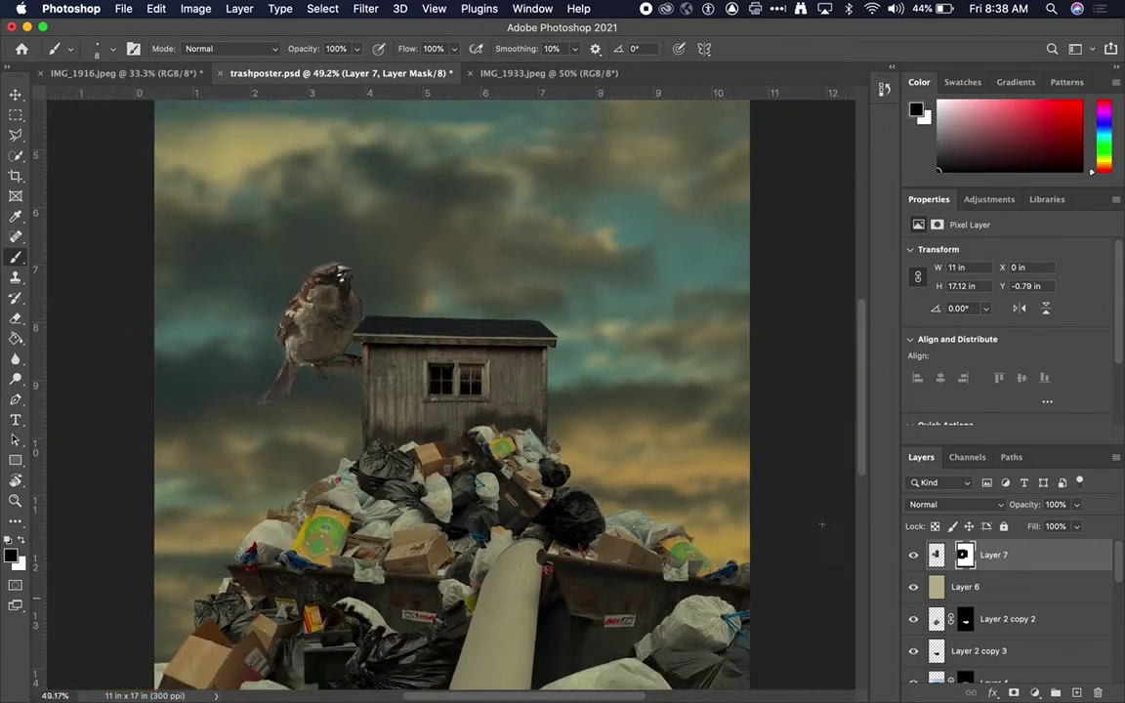
pyautogui.scroll(-3, 818, 524)
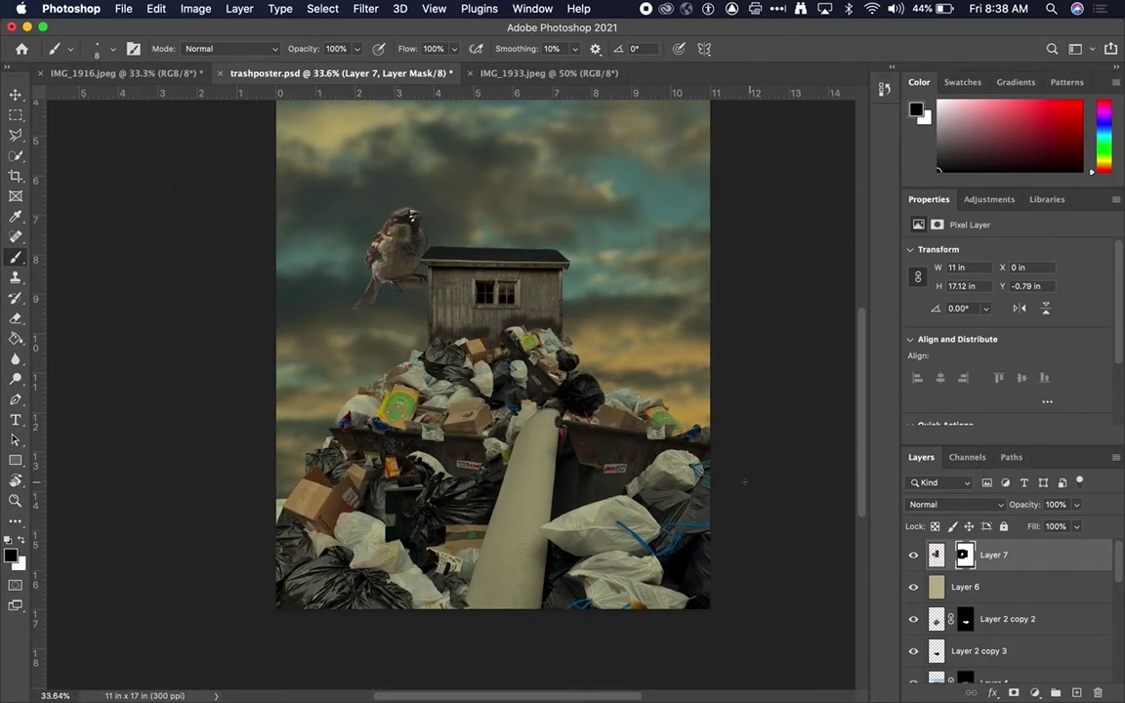
pyautogui.scroll(3, 749, 480)
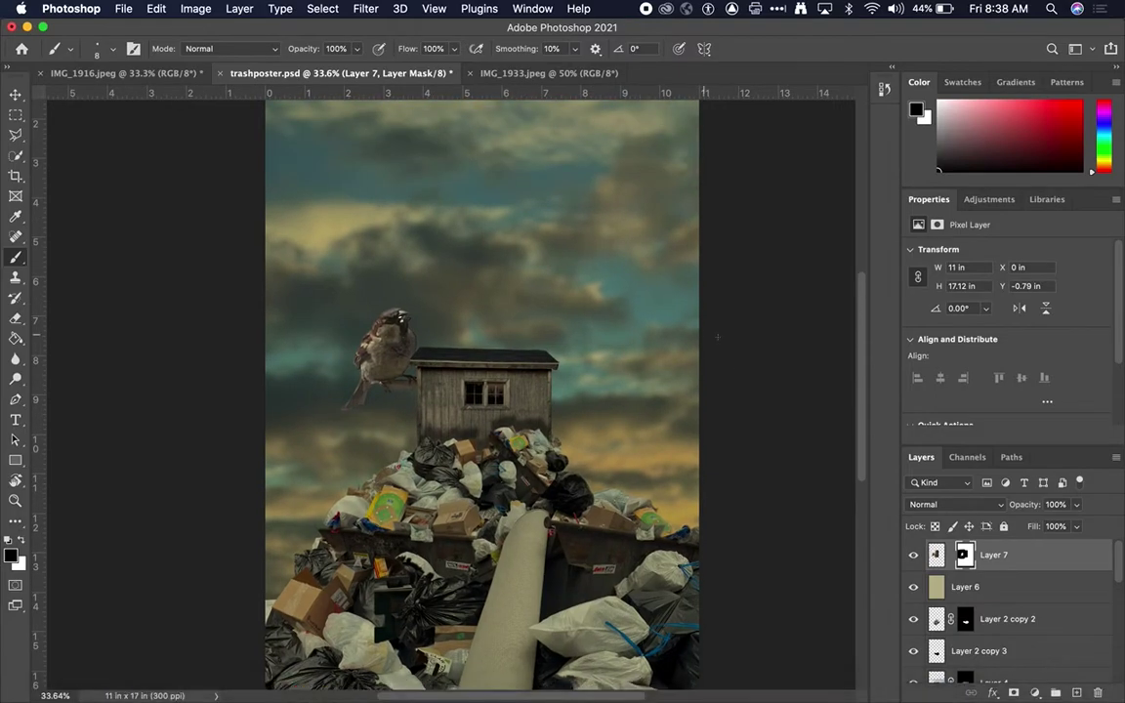
pyautogui.scroll(2, 481, 396)
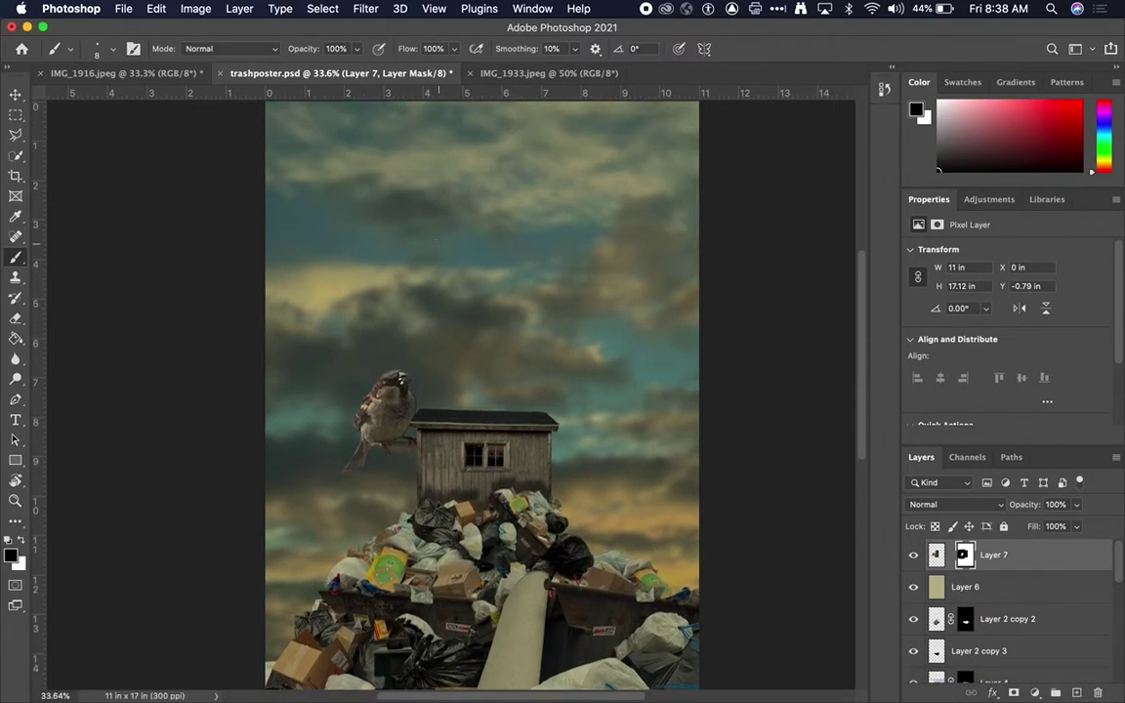
pyautogui.scroll(-2, 481, 395)
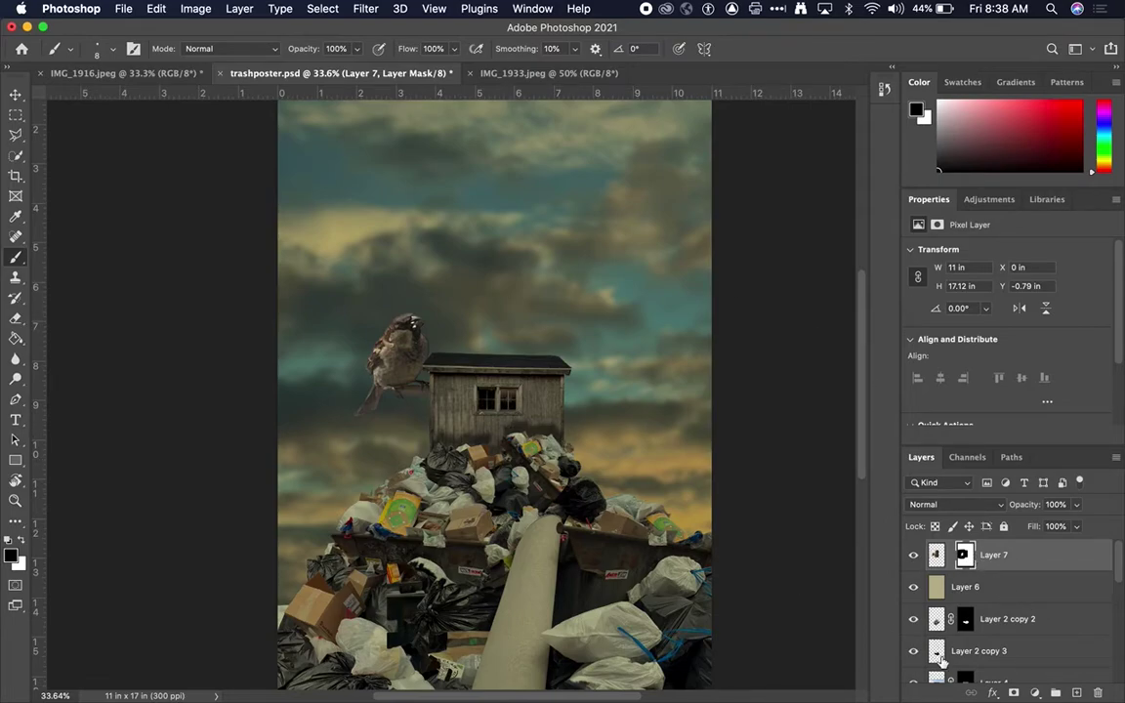
# - Add a Brightness/Contrast adjustment layer above Layer 7 with contrast 28 and brightness 16
pyautogui.click(994, 693)
pyautogui.click(1034, 693)
pyautogui.click(1034, 692)
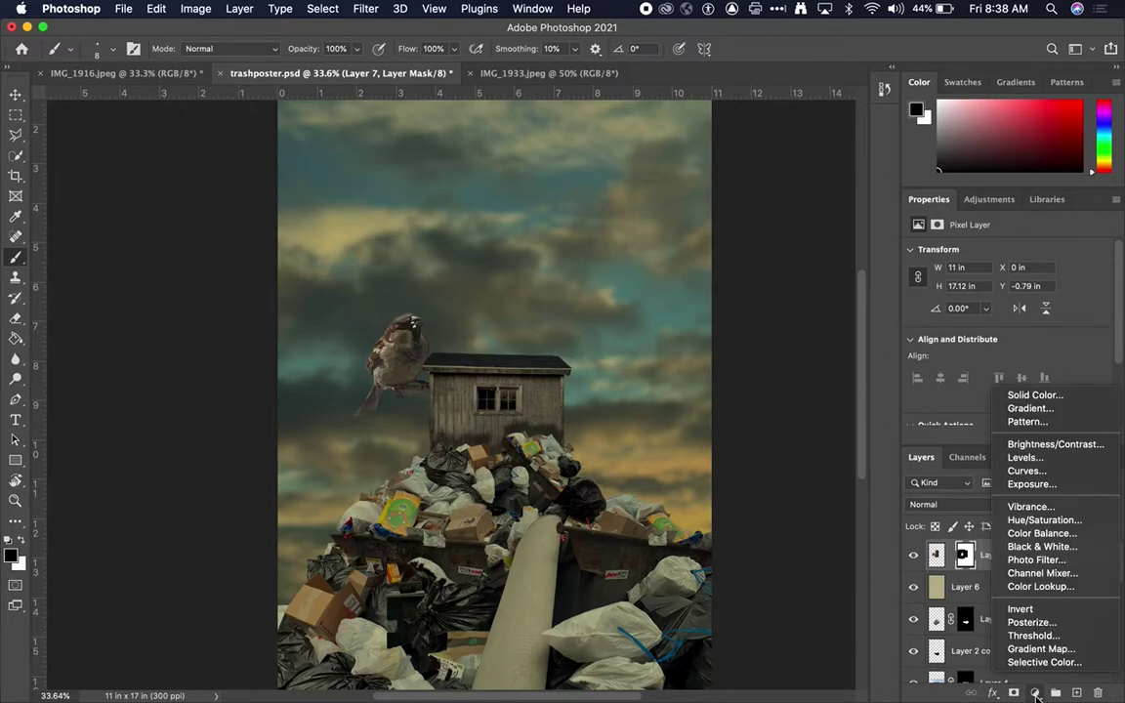
pyautogui.click(1046, 445)
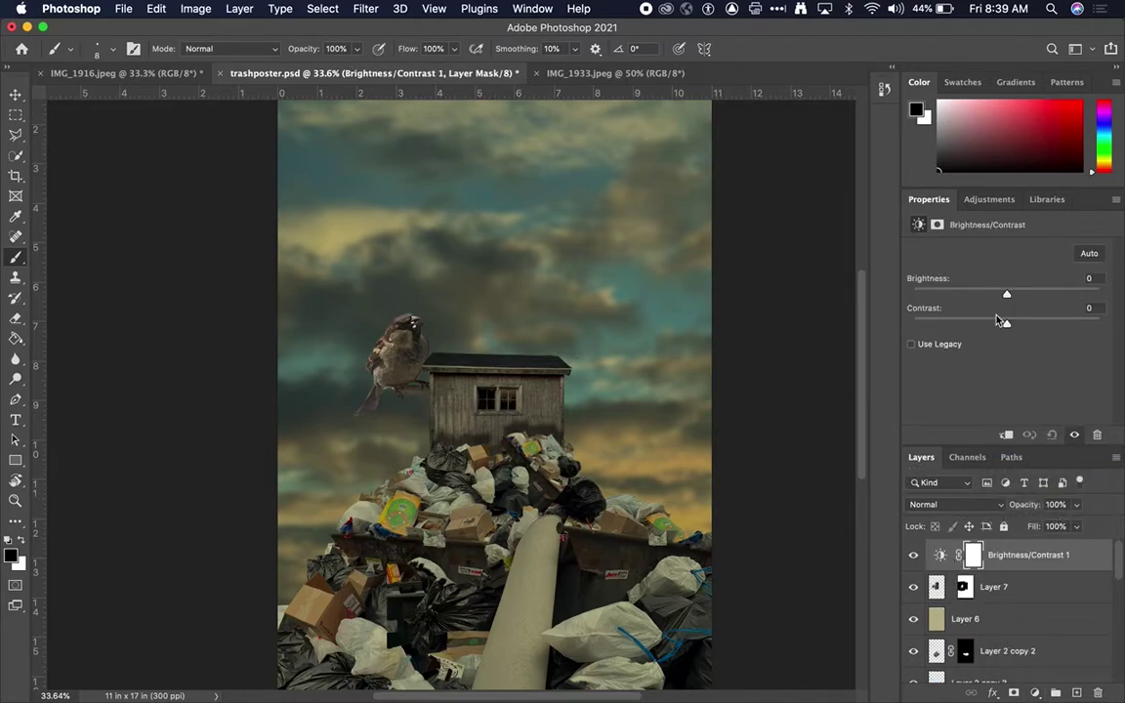
pyautogui.moveTo(1007, 325); pyautogui.dragTo(1016, 293)
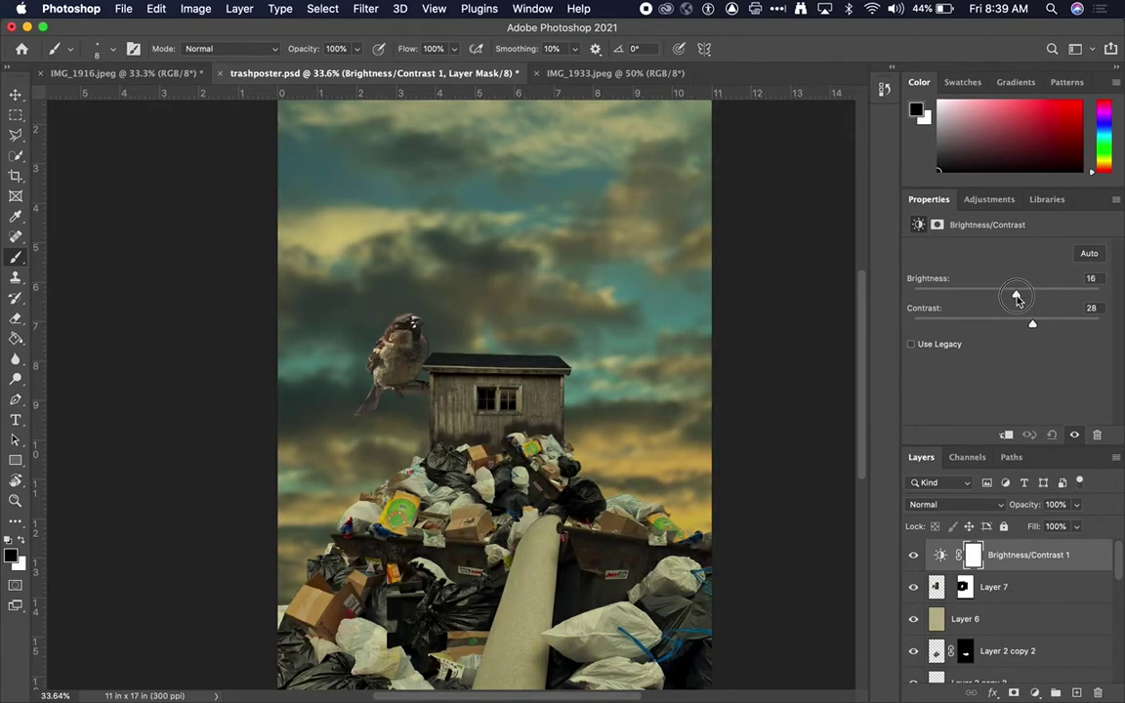
# - Lower the opacity of the Multiply tint on Layer 6 to 90%
pyautogui.click(935, 619)
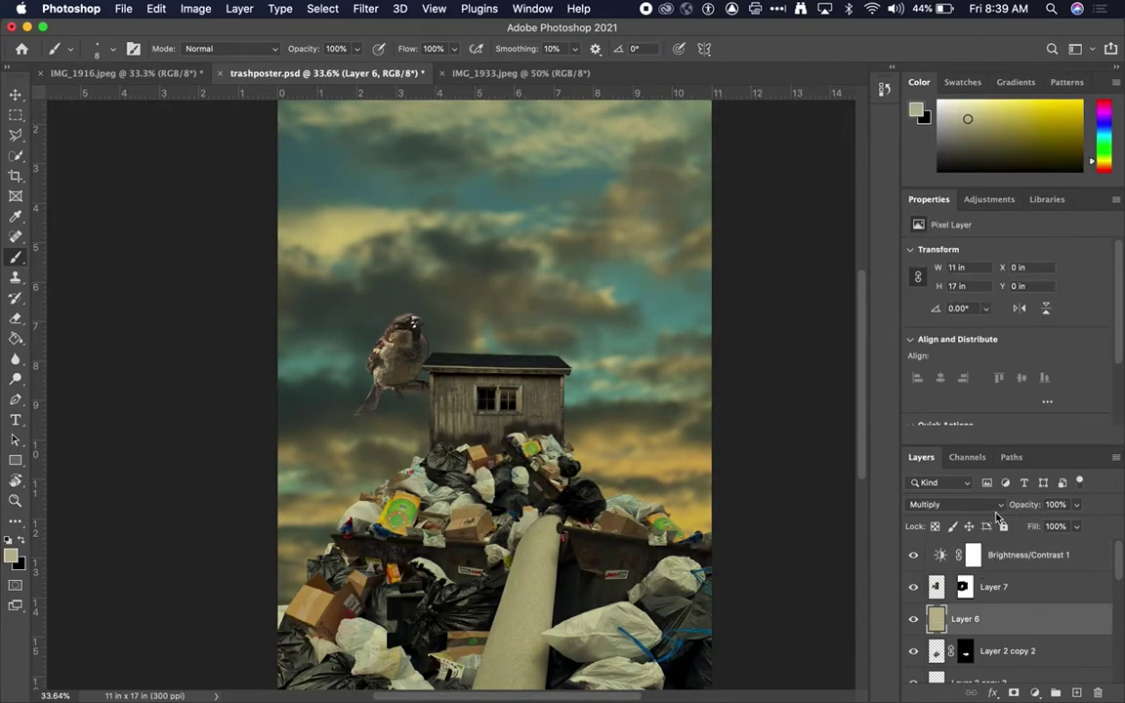
pyautogui.moveTo(1031, 507)
pyautogui.mouseDown()
pyautogui.moveTo(1014, 506)
pyautogui.moveTo(1006, 525)
pyautogui.moveTo(1033, 511)
pyautogui.mouseUp()
pyautogui.write('41')
pyautogui.press('Return')
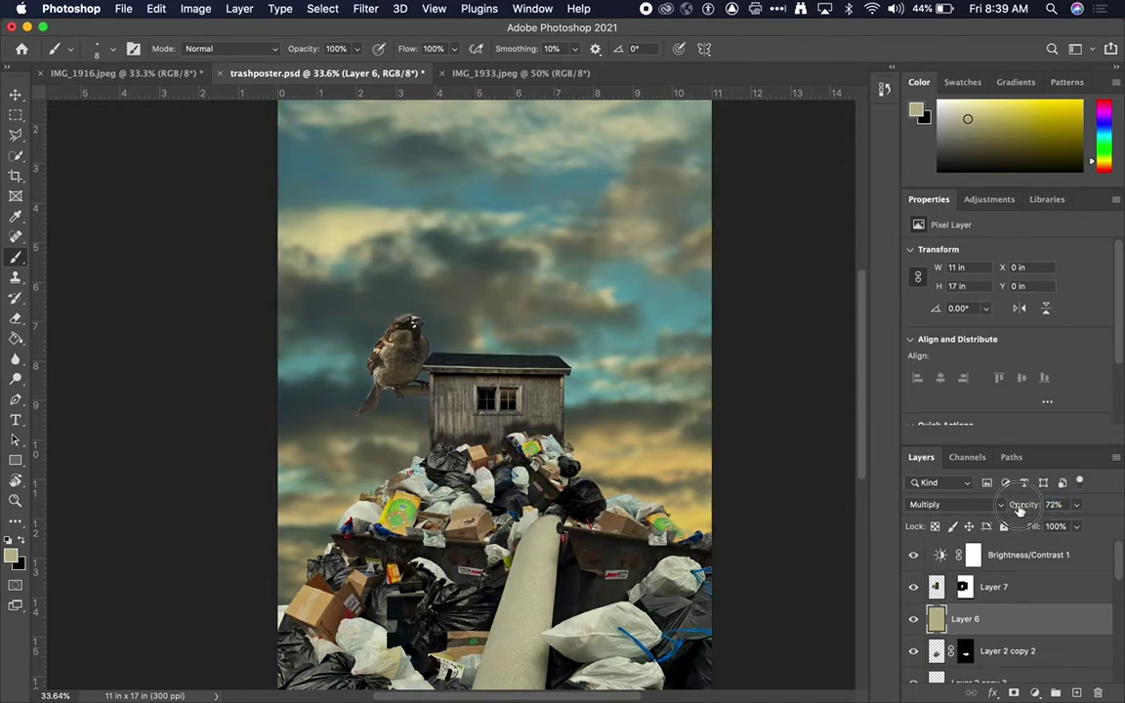
# - Examine the adjusted colours and contrast across the poster, from the sky down to the garbage
pyautogui.scroll(-3, 719, 522)
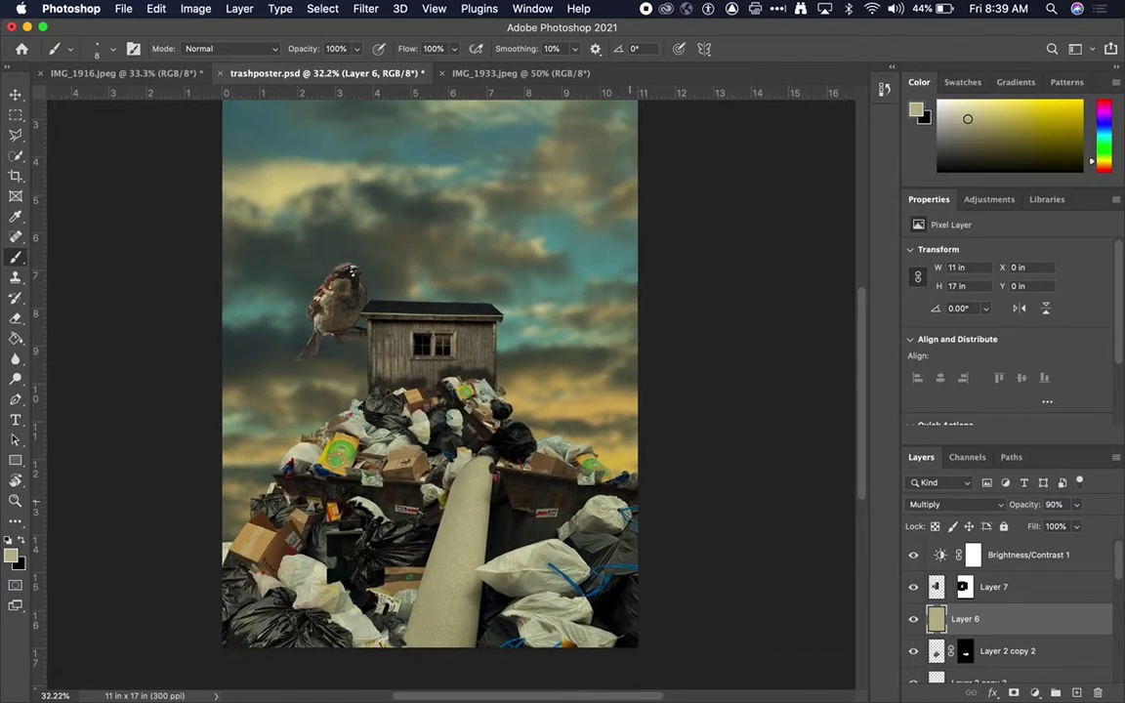
pyautogui.scroll(3, 557, 482)
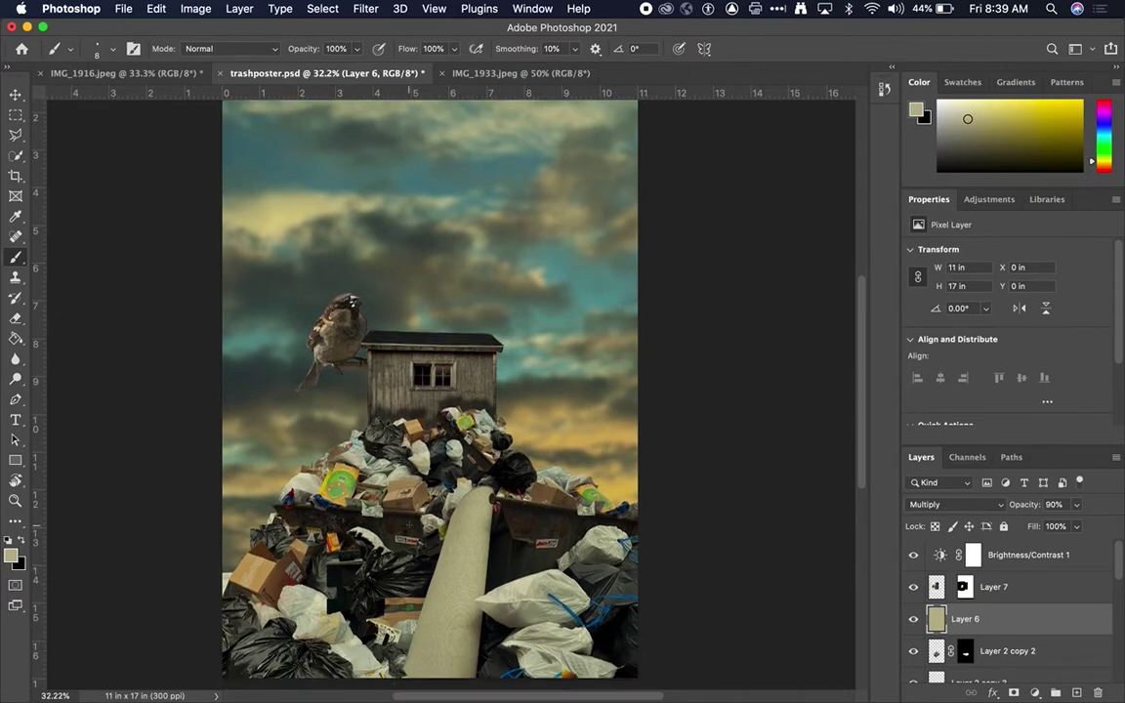
pyautogui.scroll(-5, 409, 524)
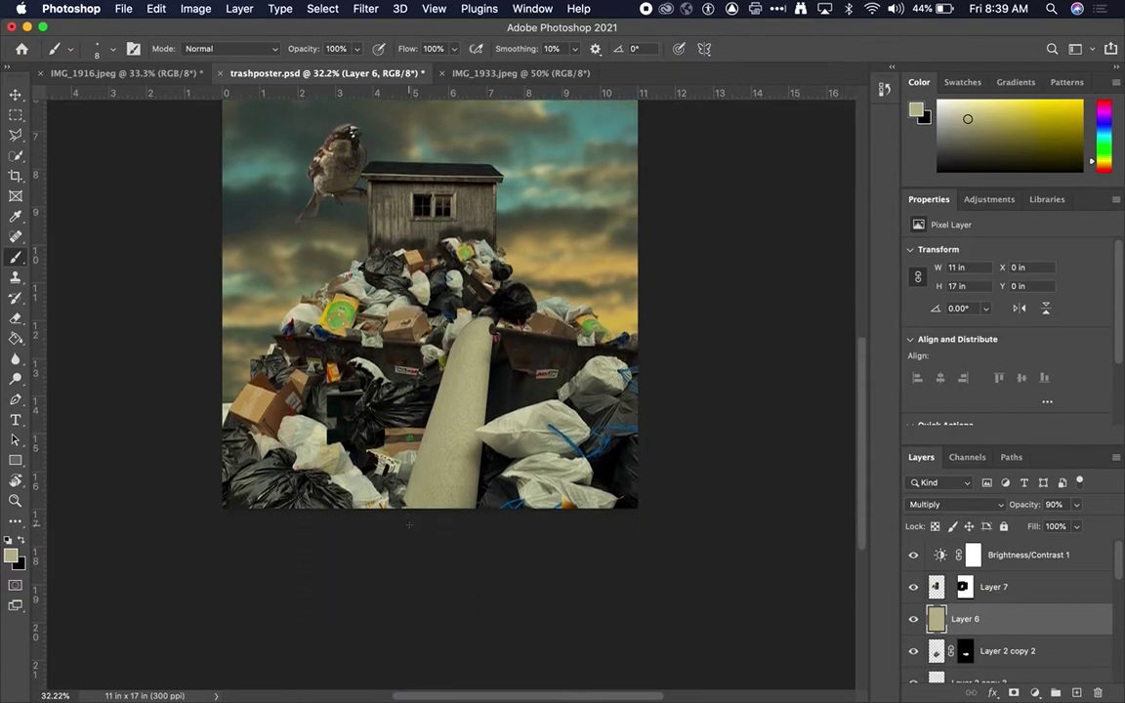
pyautogui.scroll(-2, 409, 524)
pyautogui.hscroll(-2, 409, 524)
pyautogui.scroll(7, 508, 323)
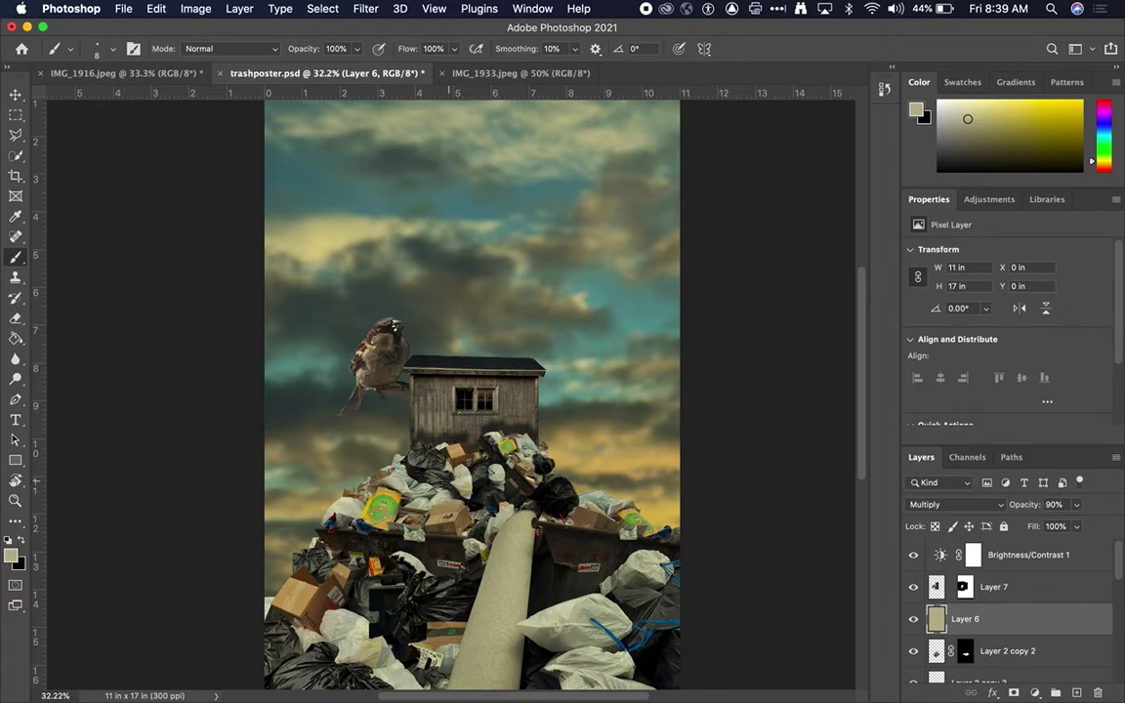
pyautogui.scroll(-1, 471, 390)
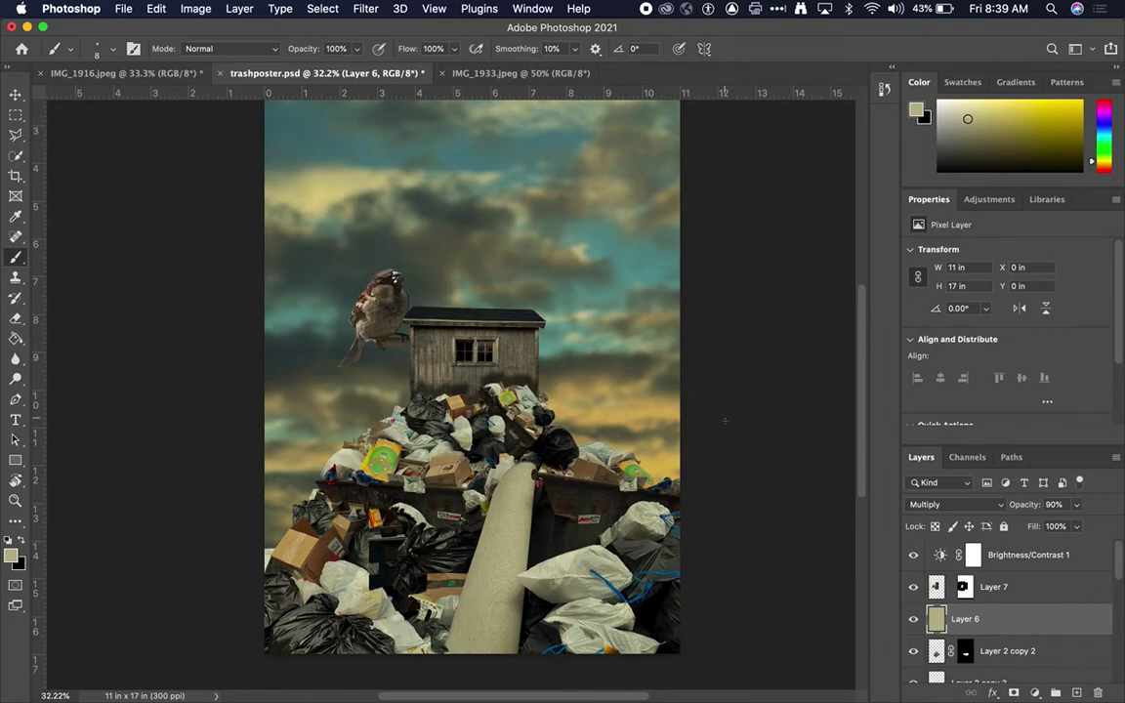
pyautogui.hscroll(1, 452, 380)
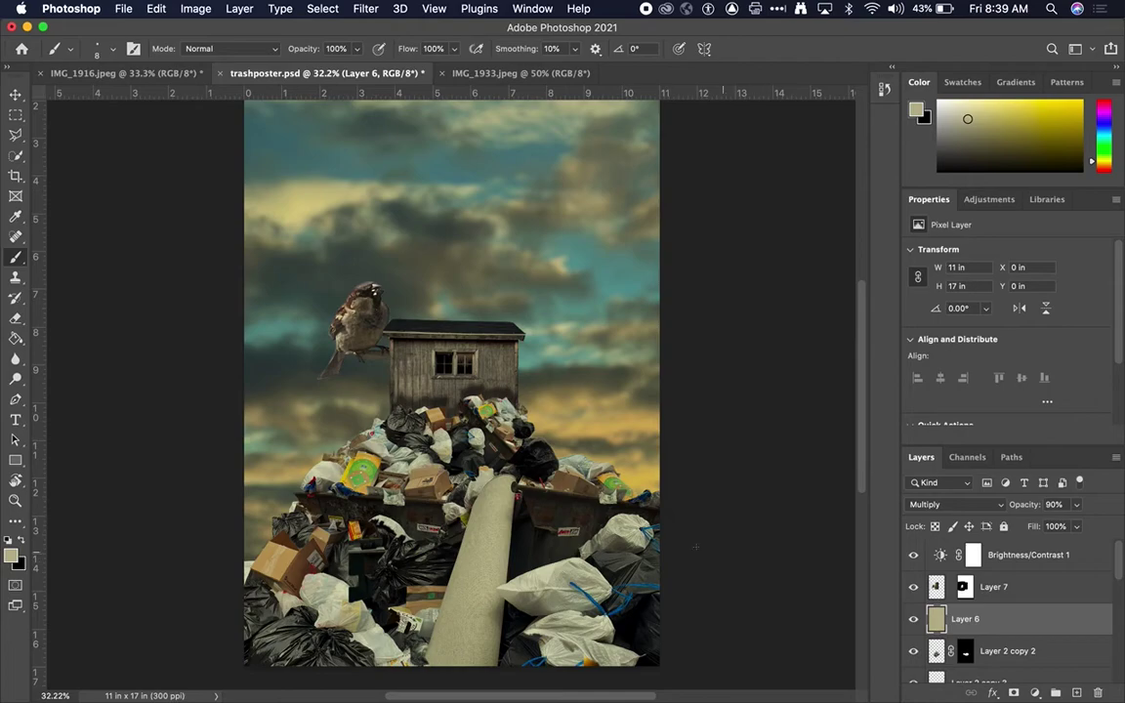